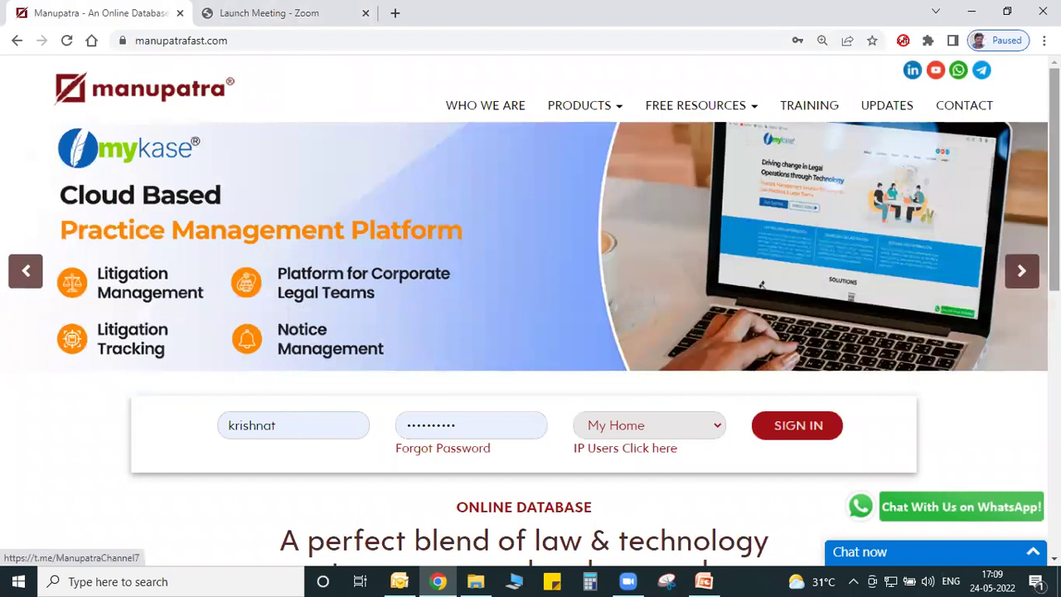
# Review the saved login accounts and the newsletter e-mail suggestions on the Manupatra home page.
pyautogui.scroll(-1, 532, 279)
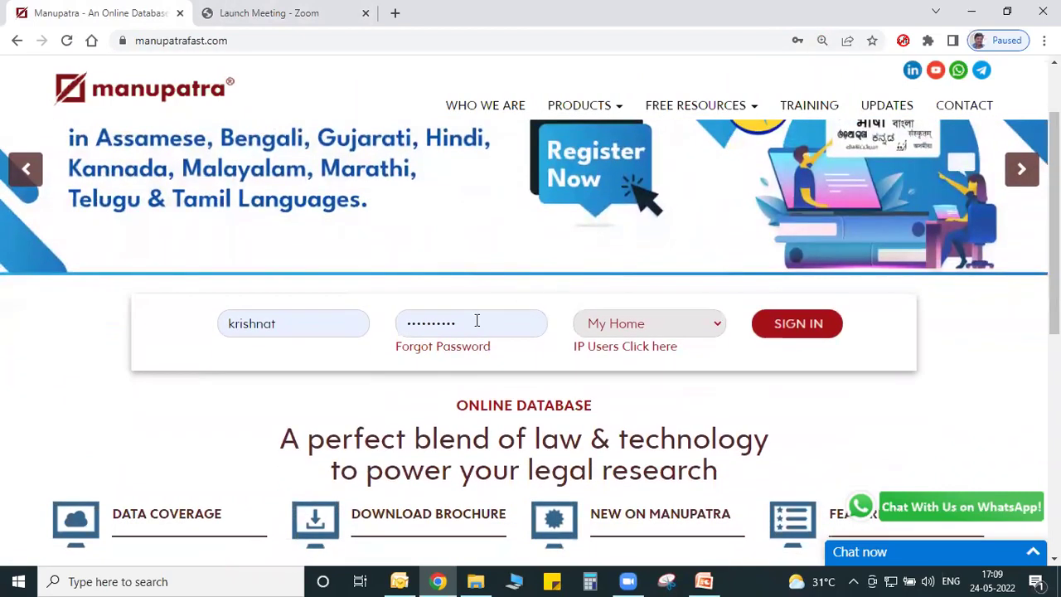
pyautogui.click(477, 321)
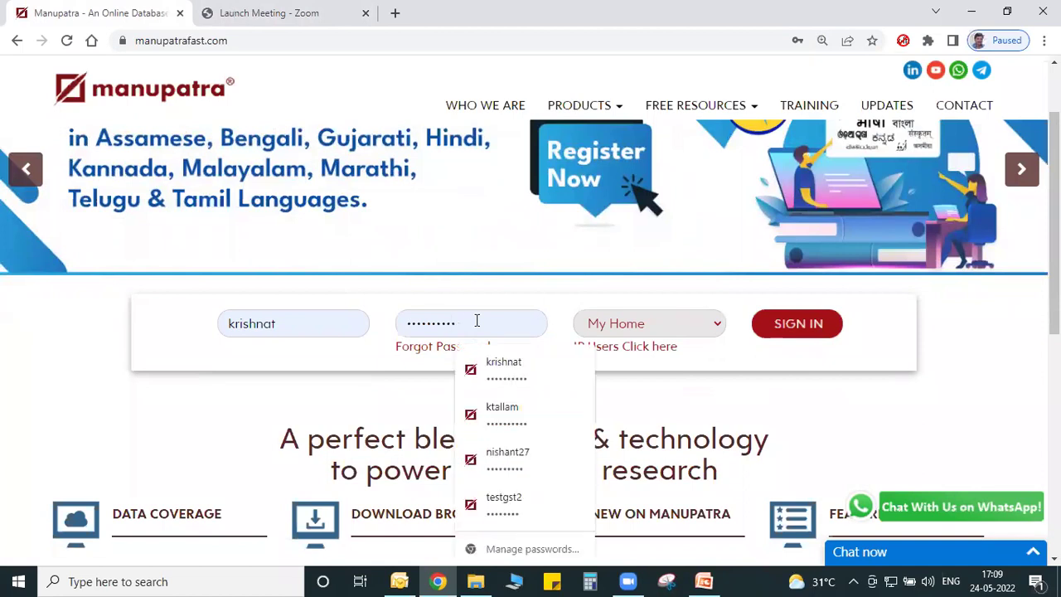
pyautogui.scroll(1, 476, 321)
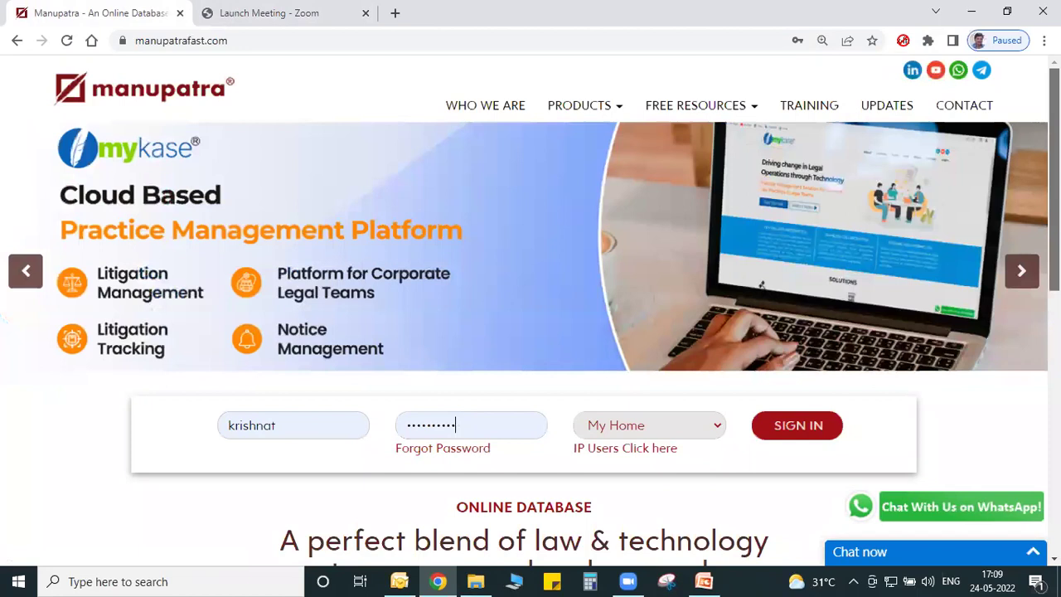
pyautogui.scroll(-10, 986, 444)
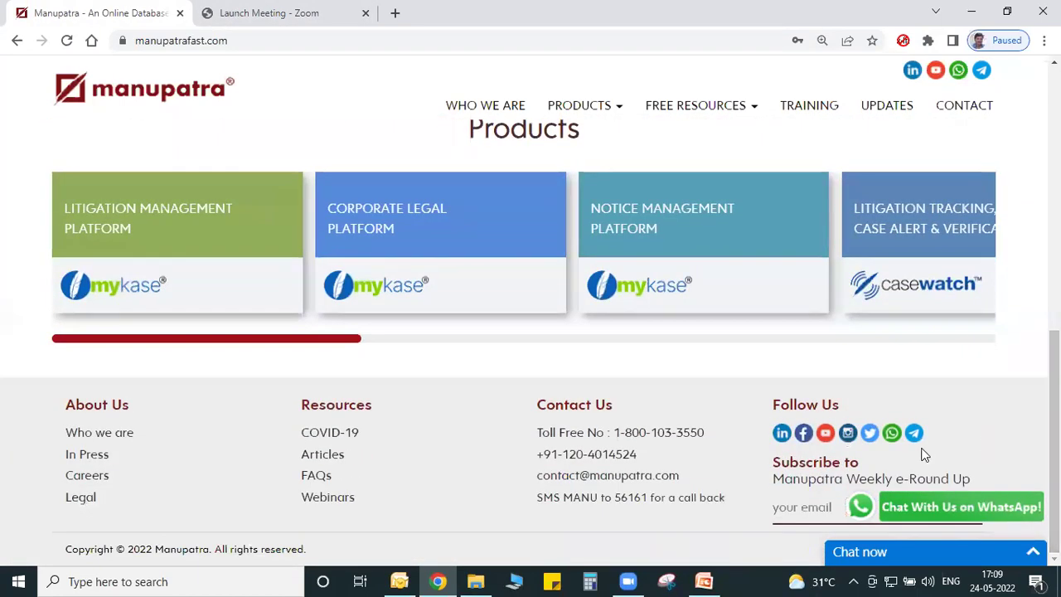
pyautogui.click(831, 494)
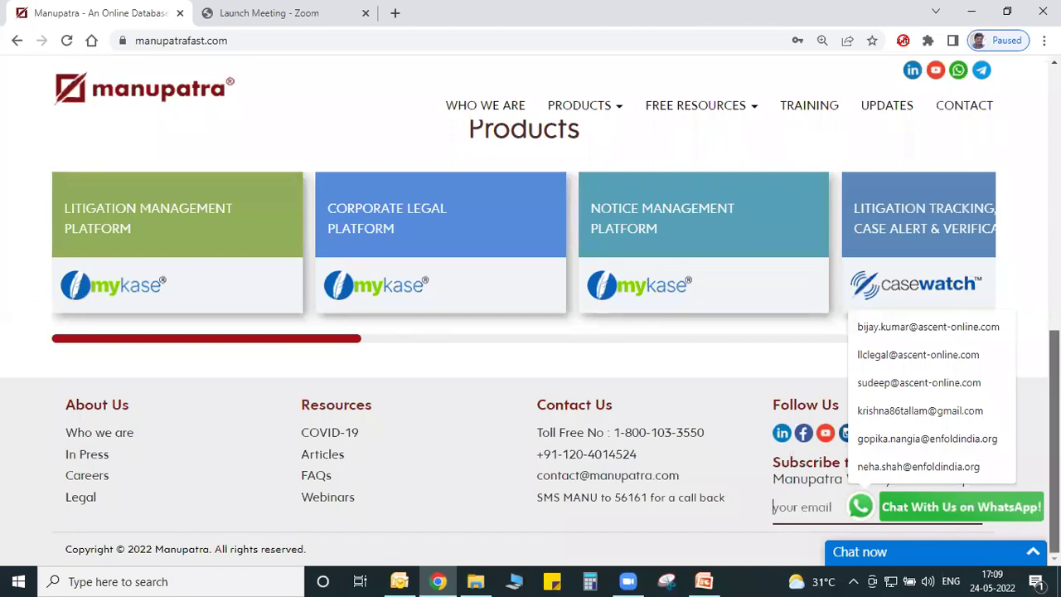
pyautogui.scroll(8, 531, 348)
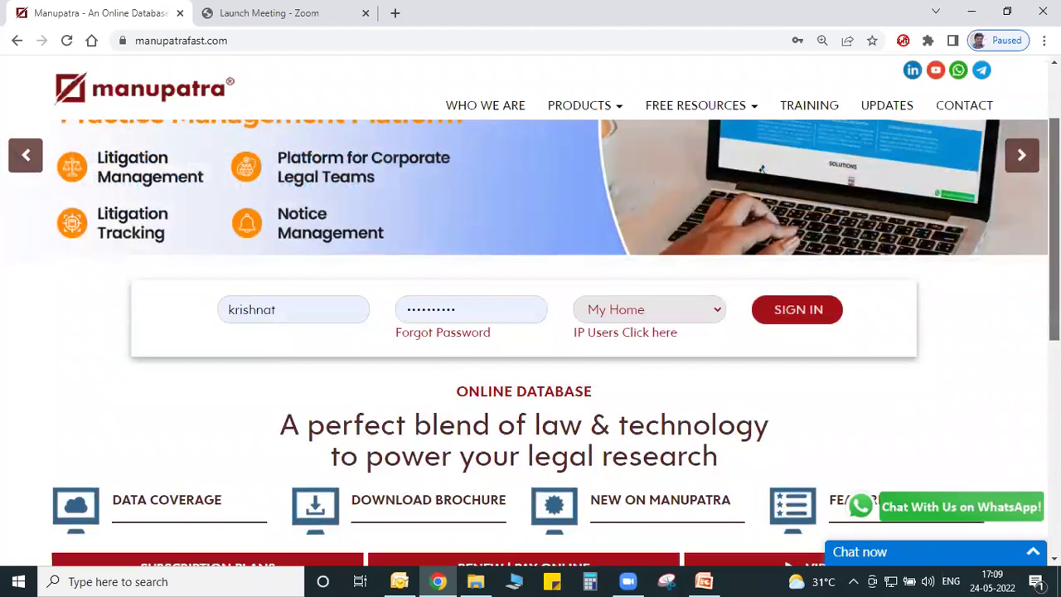
pyautogui.scroll(1, 944, 203)
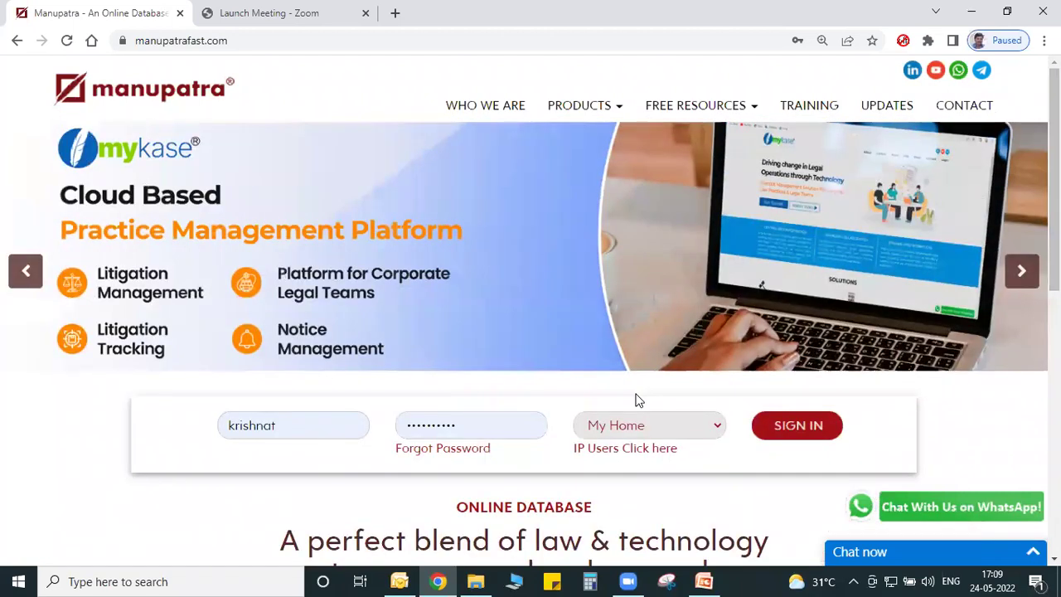
# Confirm the autofilled username and password, check the My Home landing options, and sign in.
pyautogui.click(306, 428)
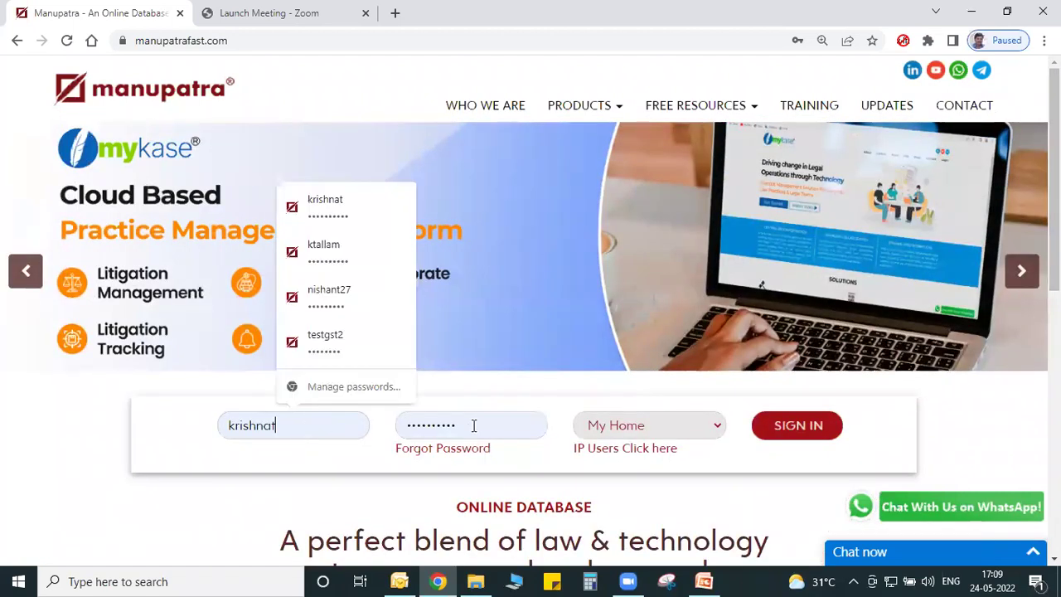
pyautogui.click(473, 426)
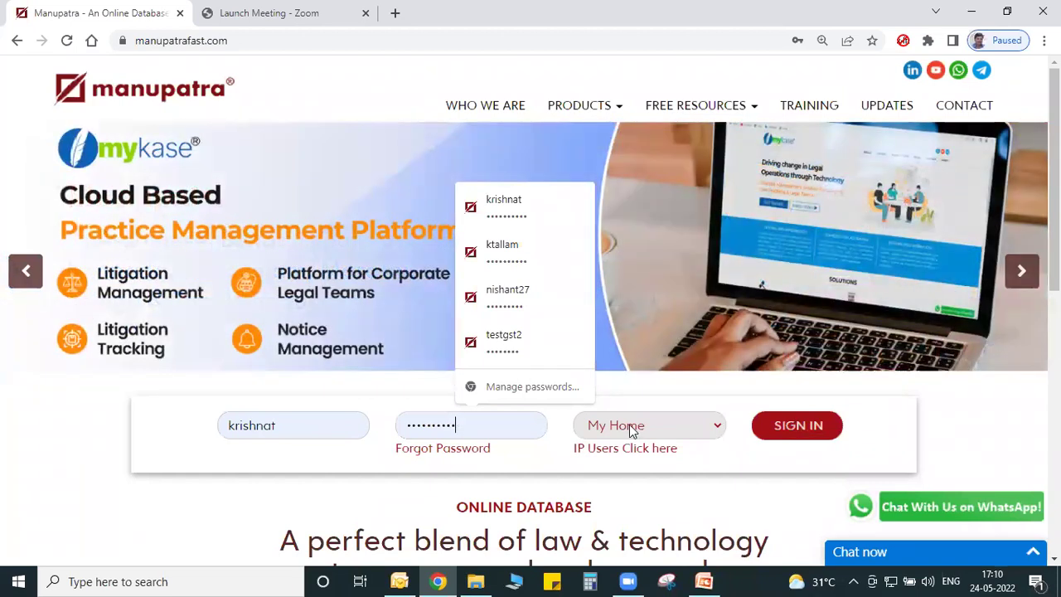
pyautogui.click(630, 428)
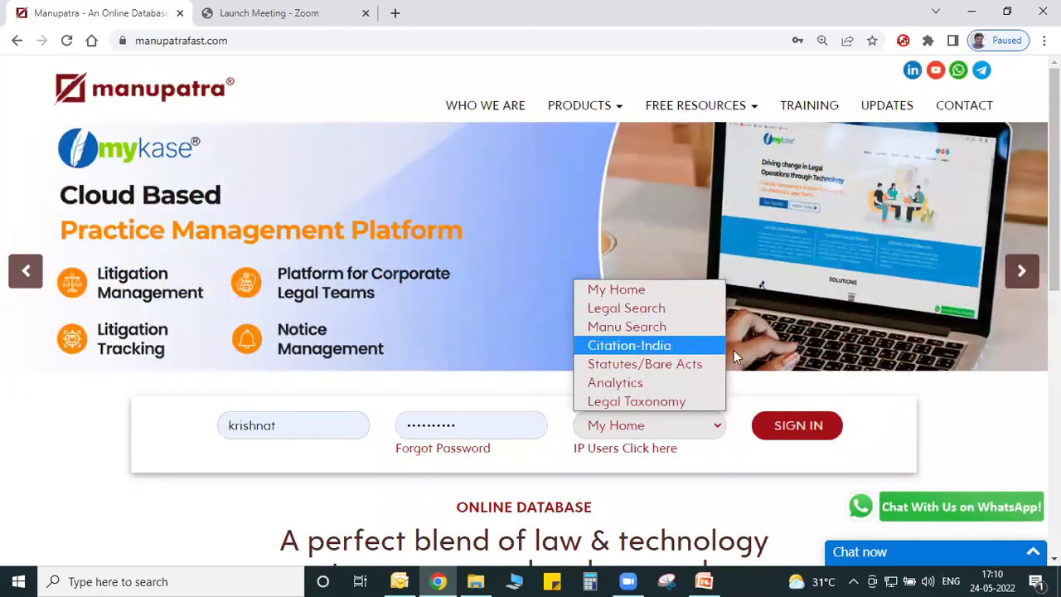
pyautogui.click(802, 432)
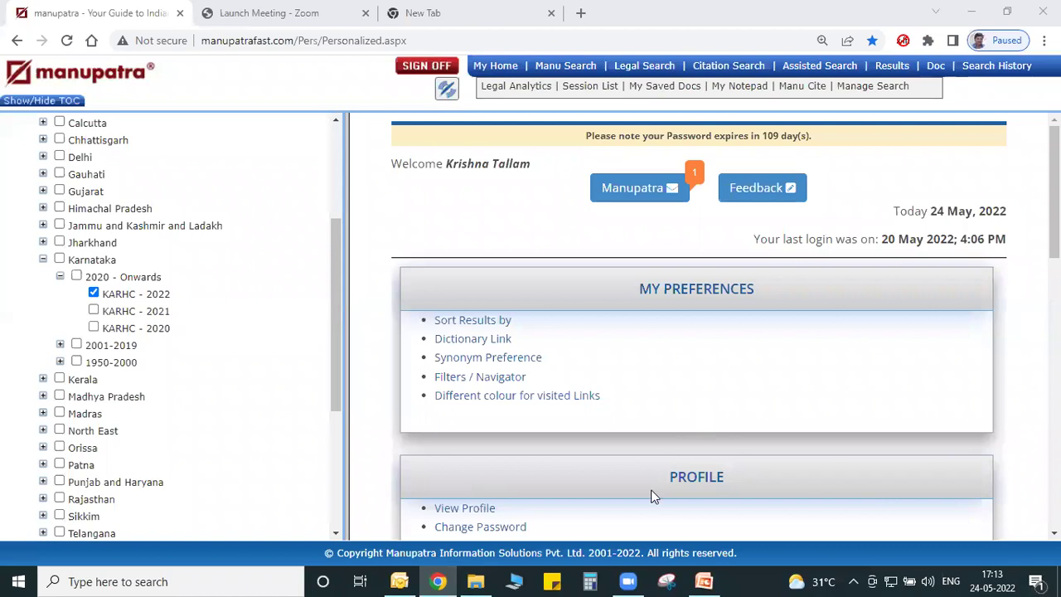
# Untick KARHC - 2022 and collapse the Karnataka, High Courts and Supreme Court branches.
pyautogui.click(94, 294)
pyautogui.moveTo(333, 305); pyautogui.dragTo(333, 200)
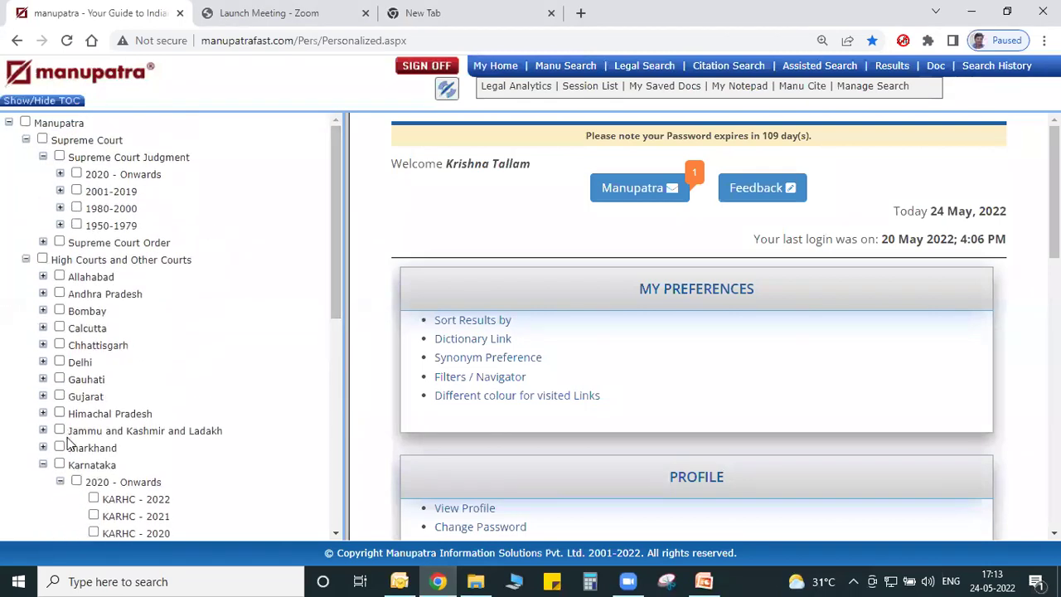
pyautogui.click(43, 464)
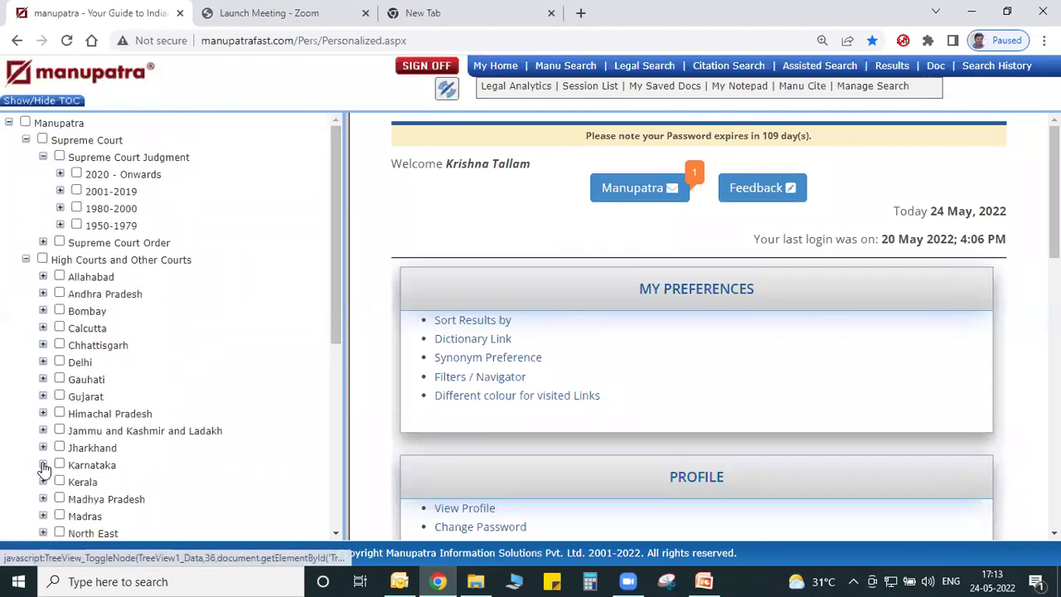
pyautogui.click(26, 259)
pyautogui.click(26, 139)
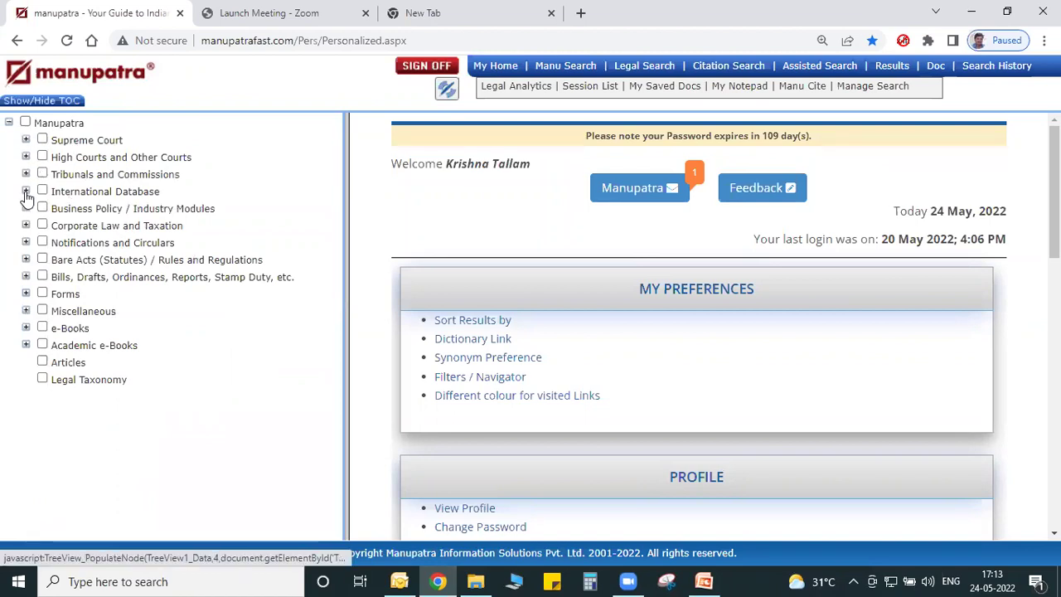
# Re-expand the court branches down to Karnataka, tick KARHC - 2022, and go to Manu Search.
pyautogui.click(26, 140)
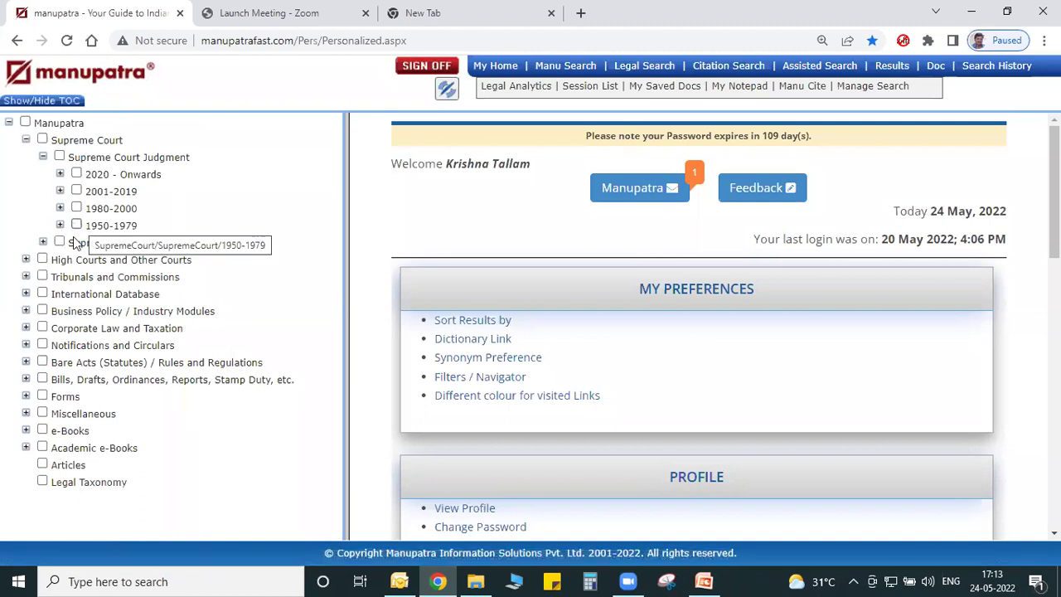
pyautogui.click(26, 260)
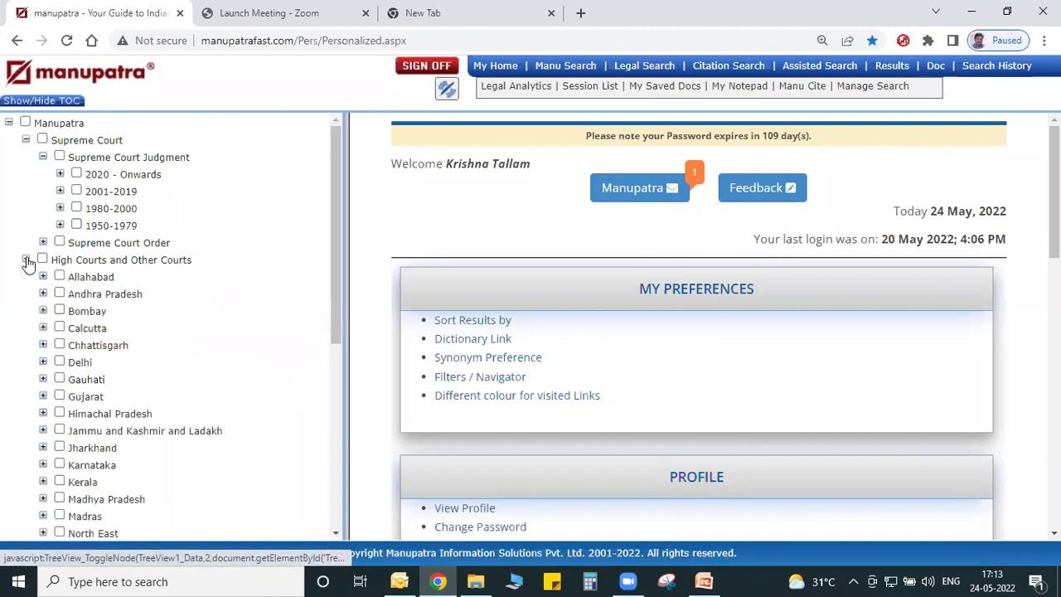
pyautogui.scroll(-3, 332, 295)
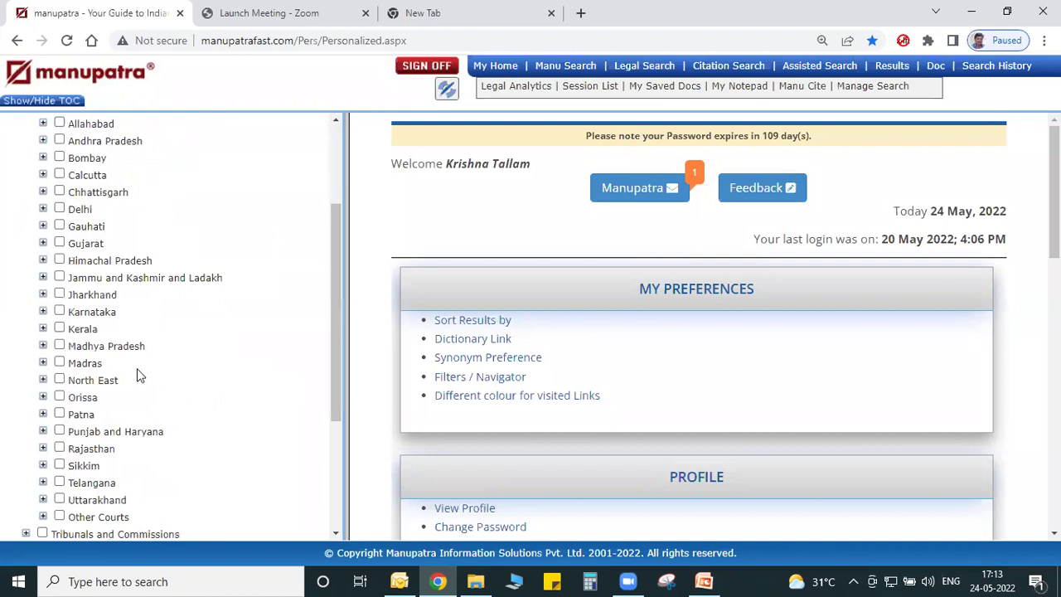
pyautogui.click(43, 311)
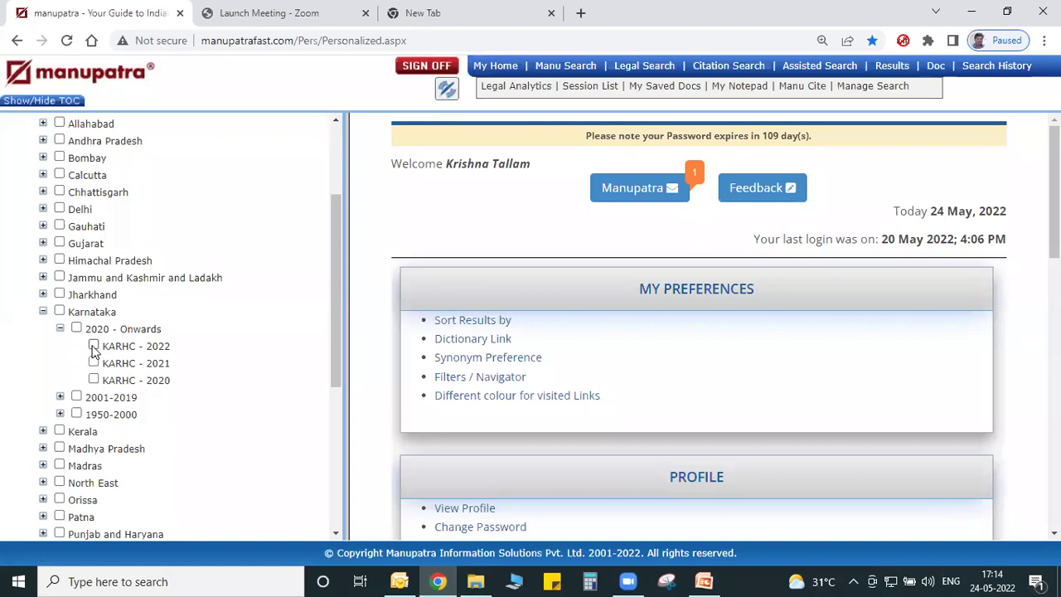
pyautogui.click(93, 348)
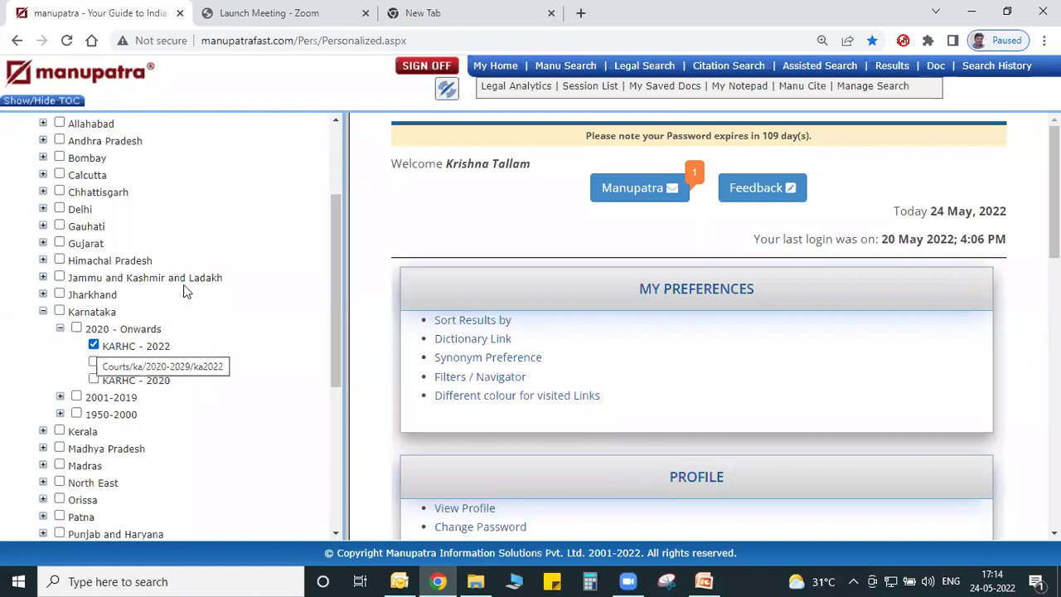
pyautogui.click(561, 71)
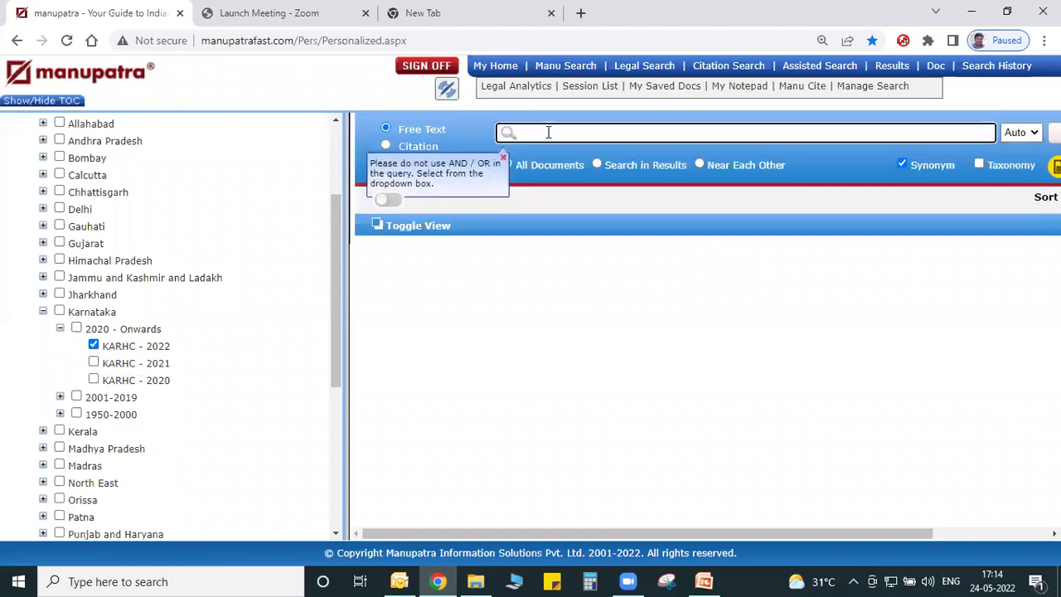
# Untick KARHC - 2022 and collapse the Karnataka, High Courts and Supreme Court branches.
pyautogui.moveTo(347, 270); pyautogui.dragTo(246, 281)
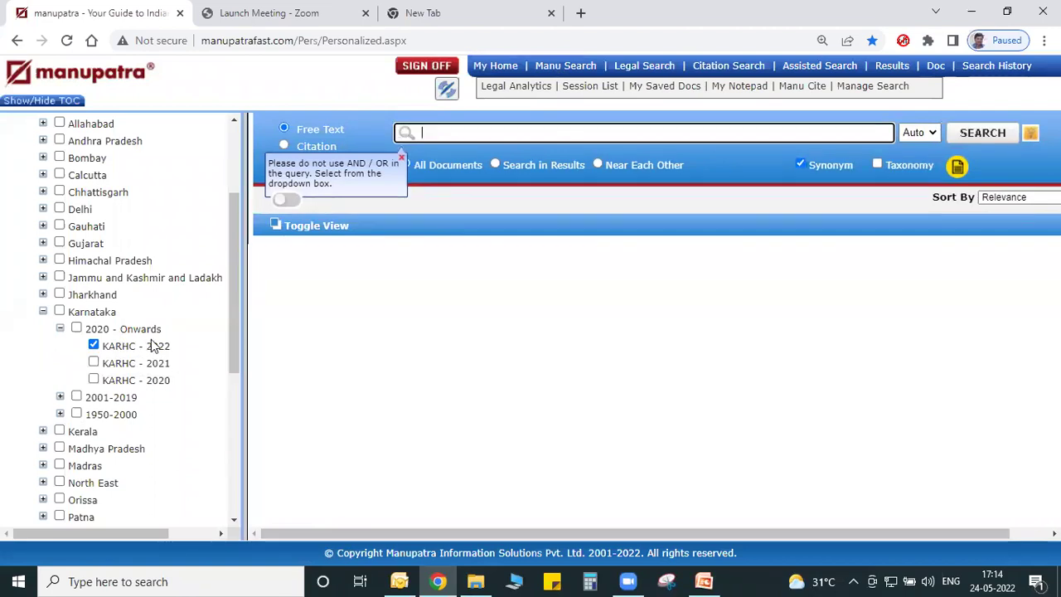
pyautogui.click(95, 345)
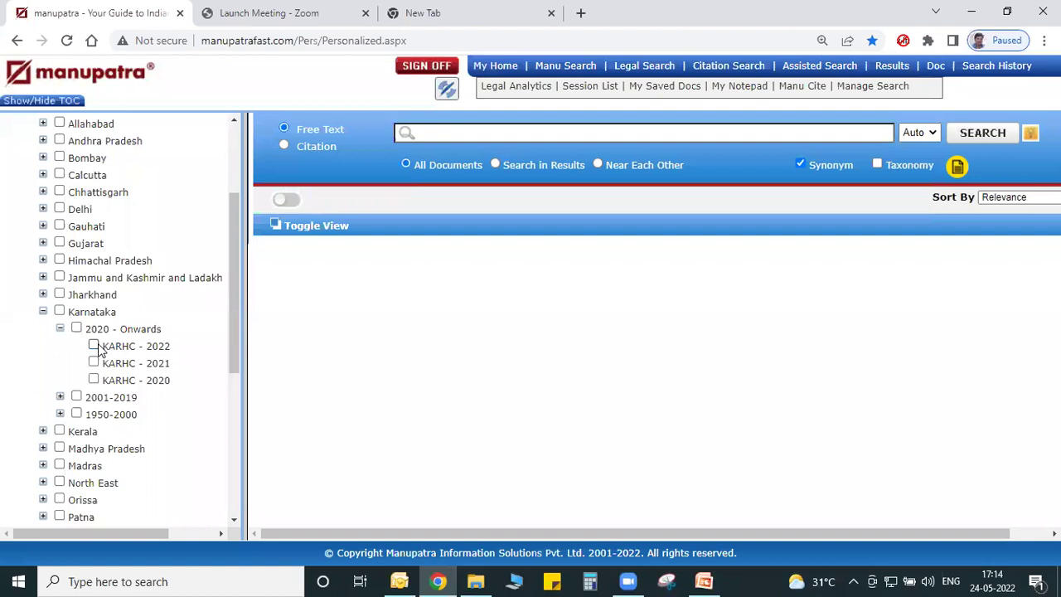
pyautogui.click(43, 311)
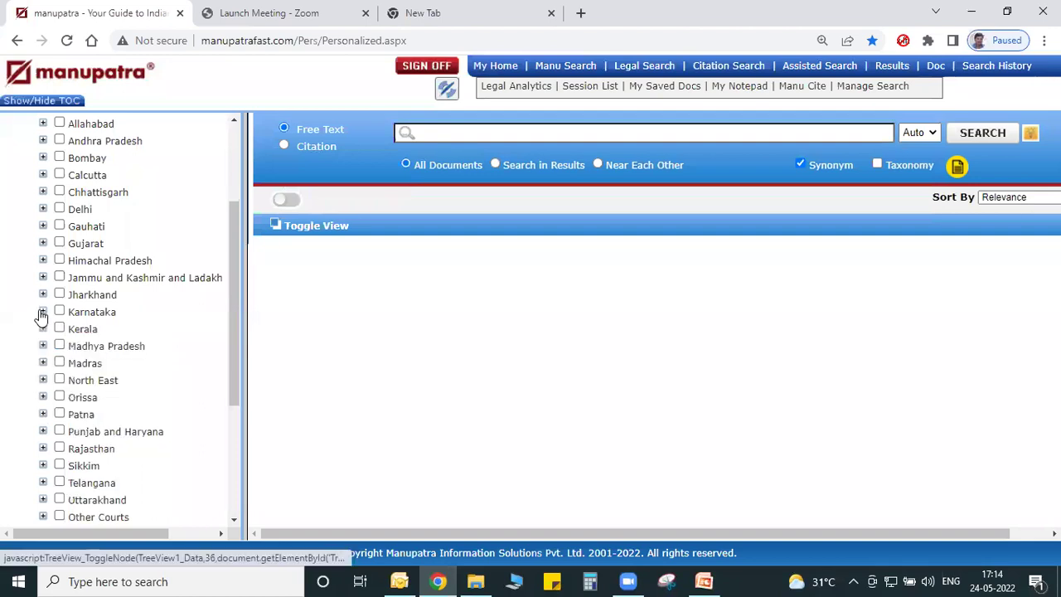
pyautogui.moveTo(236, 333); pyautogui.dragTo(229, 235)
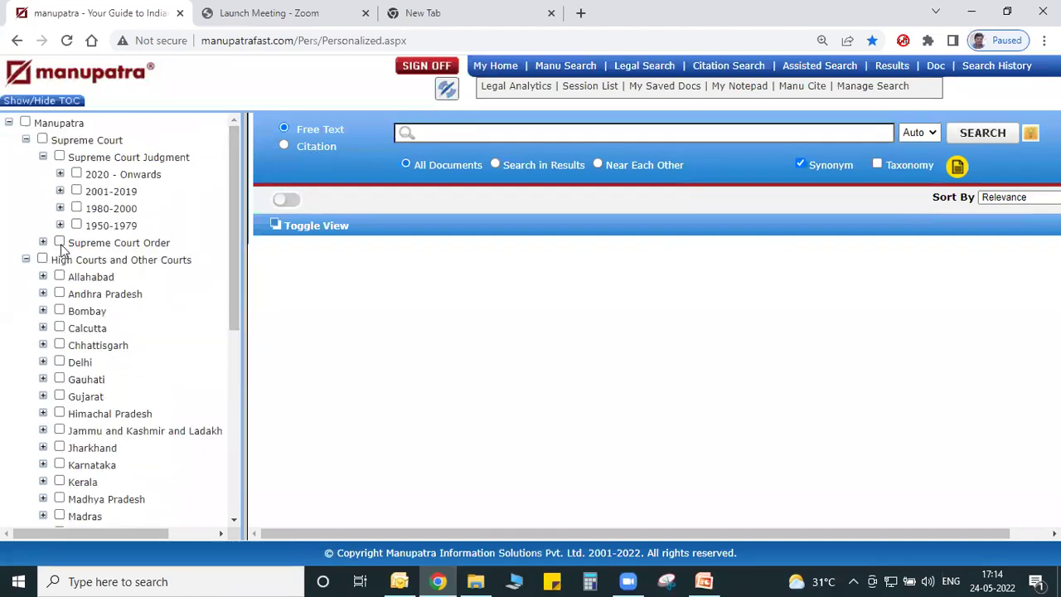
pyautogui.click(26, 260)
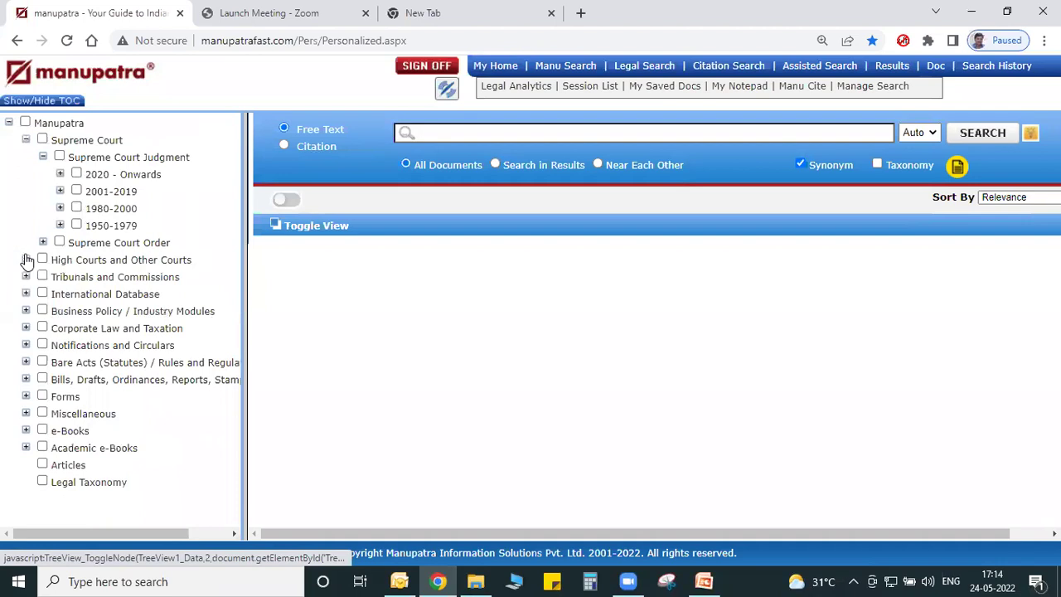
pyautogui.click(26, 141)
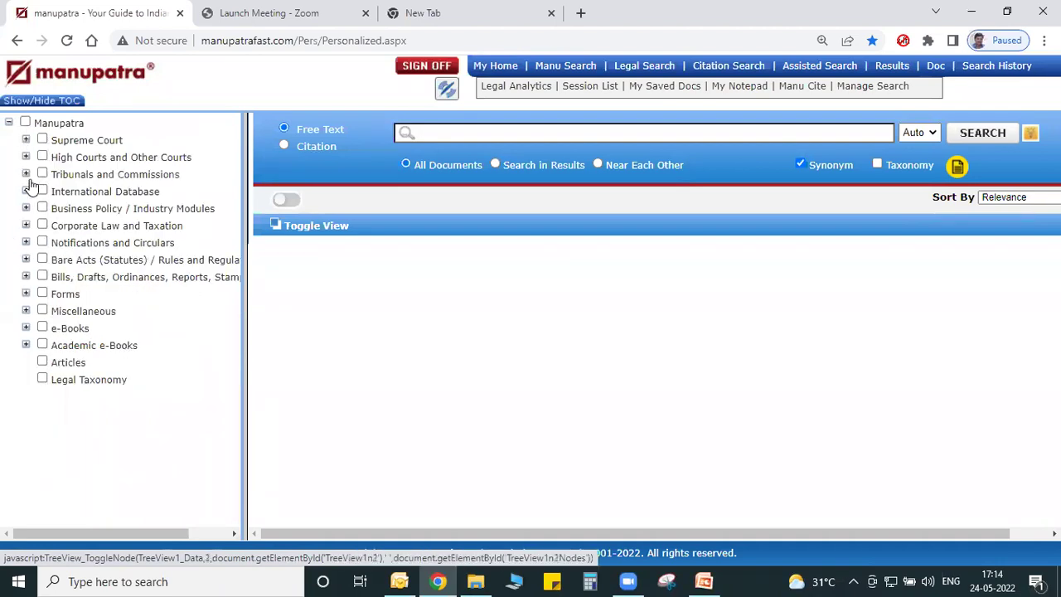
# Expand Bare Acts (Statutes) / Rules and Regulations > Central > Bare Acts (Statutes) in the contents tree.
pyautogui.click(26, 259)
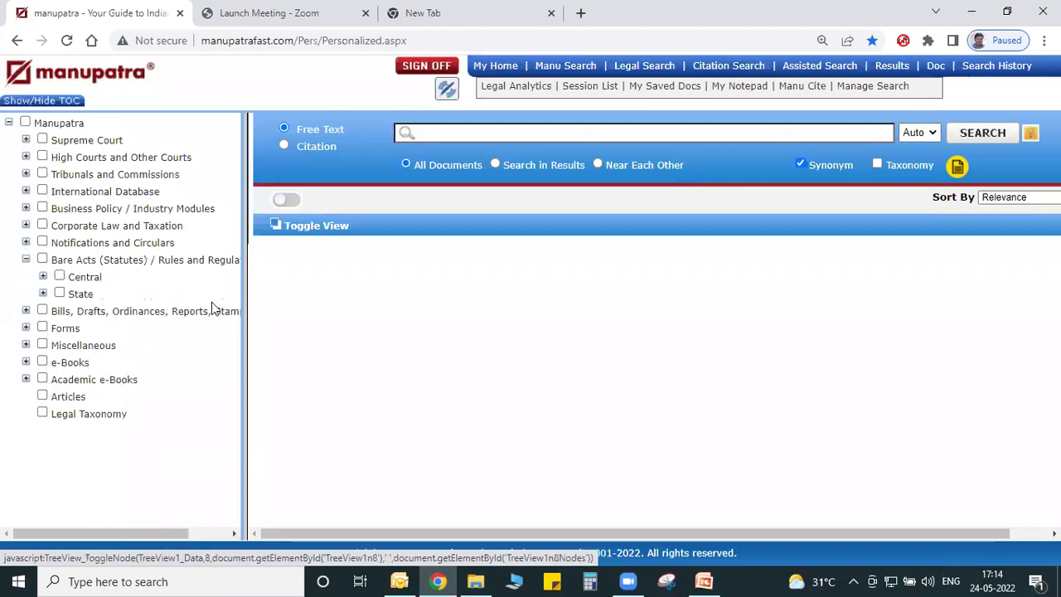
pyautogui.moveTo(246, 329); pyautogui.dragTo(372, 329)
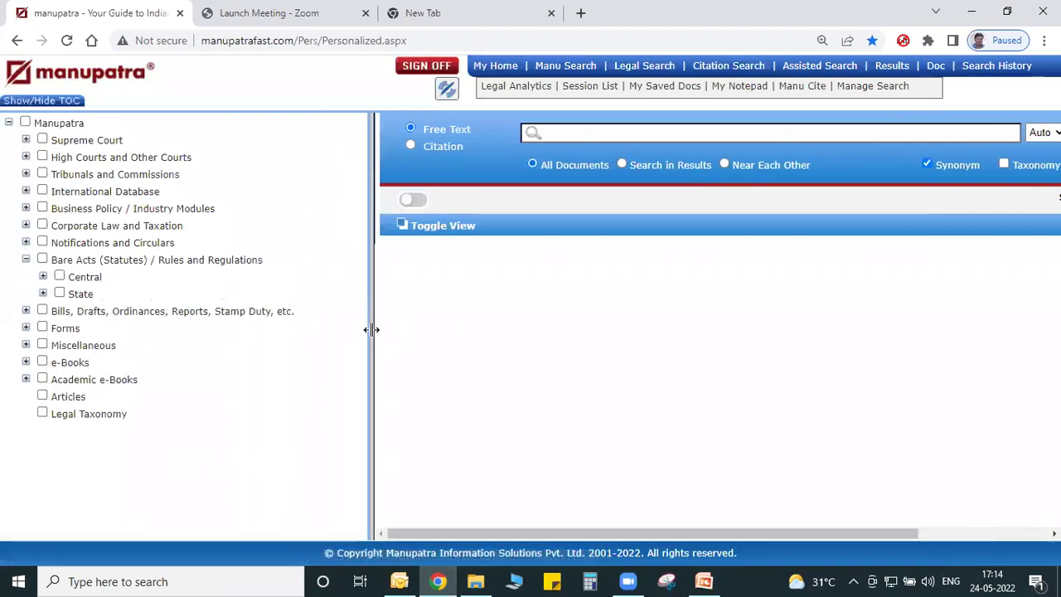
pyautogui.click(43, 277)
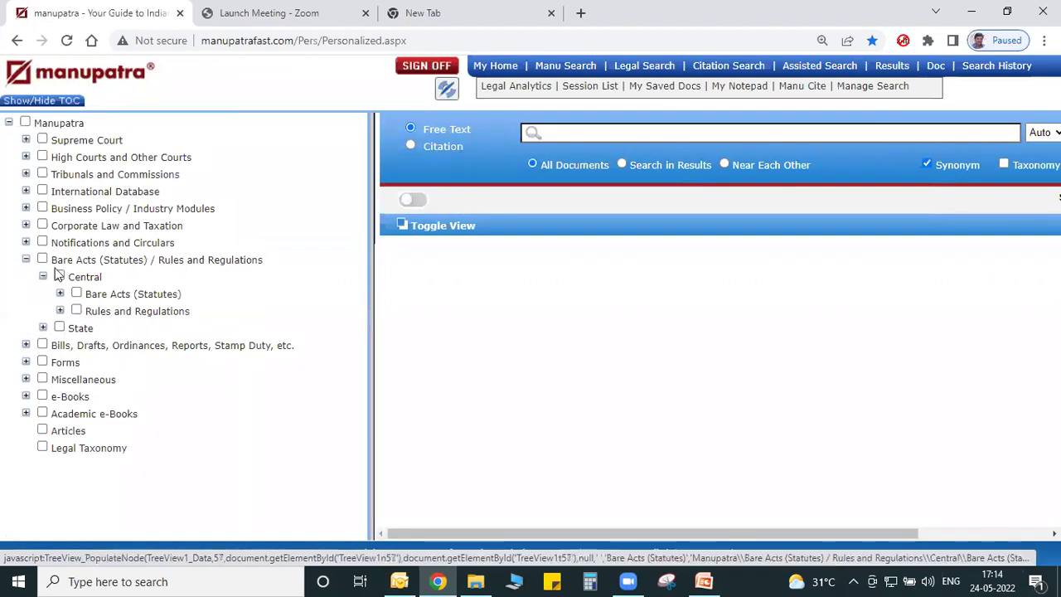
pyautogui.click(61, 294)
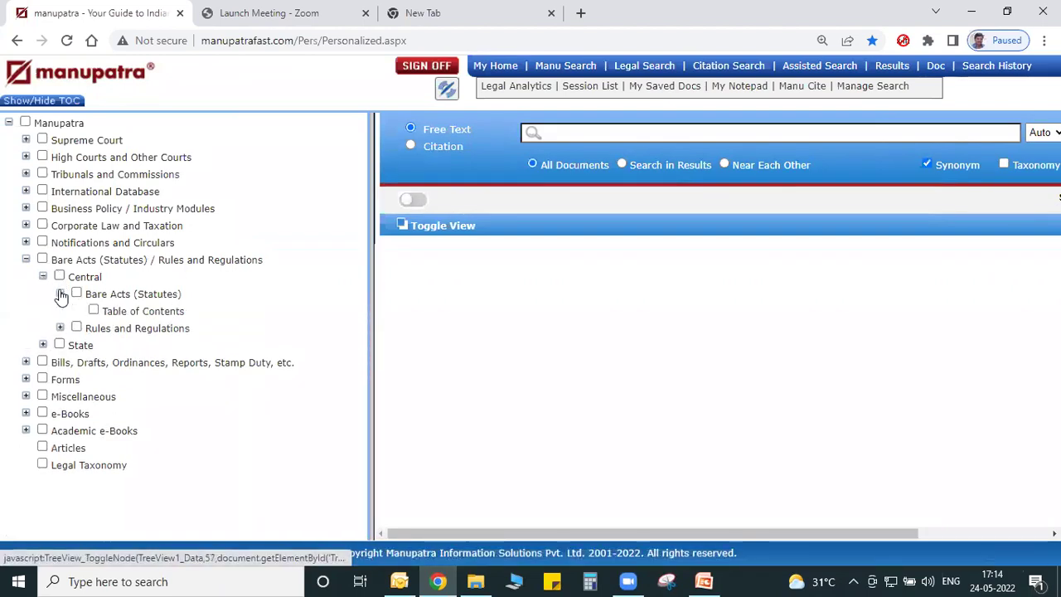
# List the Central Bare Acts alphabetically, showing acts starting with C in a wider pane.
pyautogui.click(132, 312)
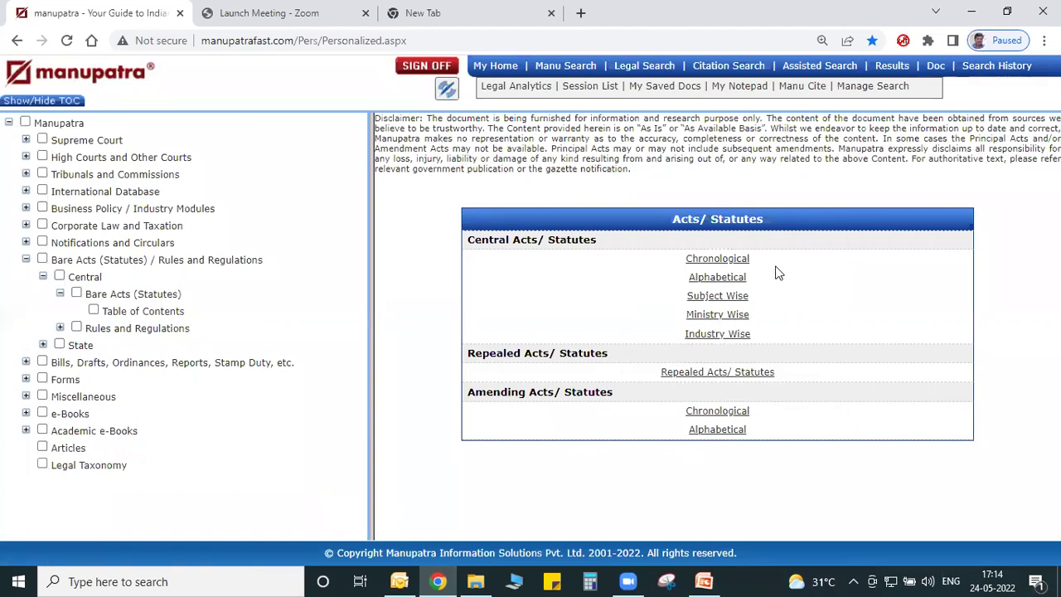
pyautogui.click(717, 277)
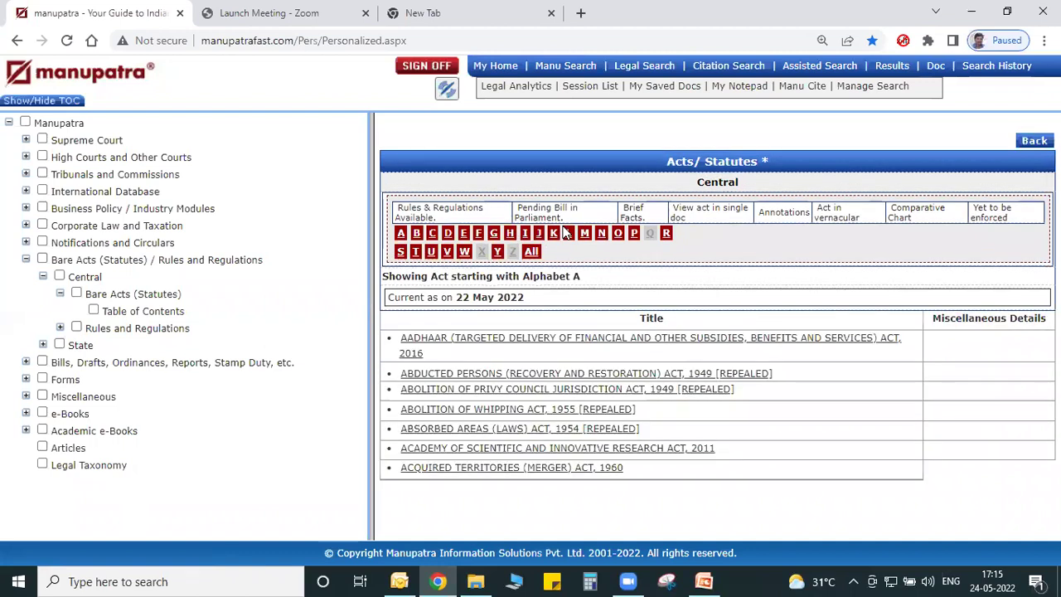
pyautogui.click(433, 247)
pyautogui.moveTo(367, 265); pyautogui.dragTo(119, 276)
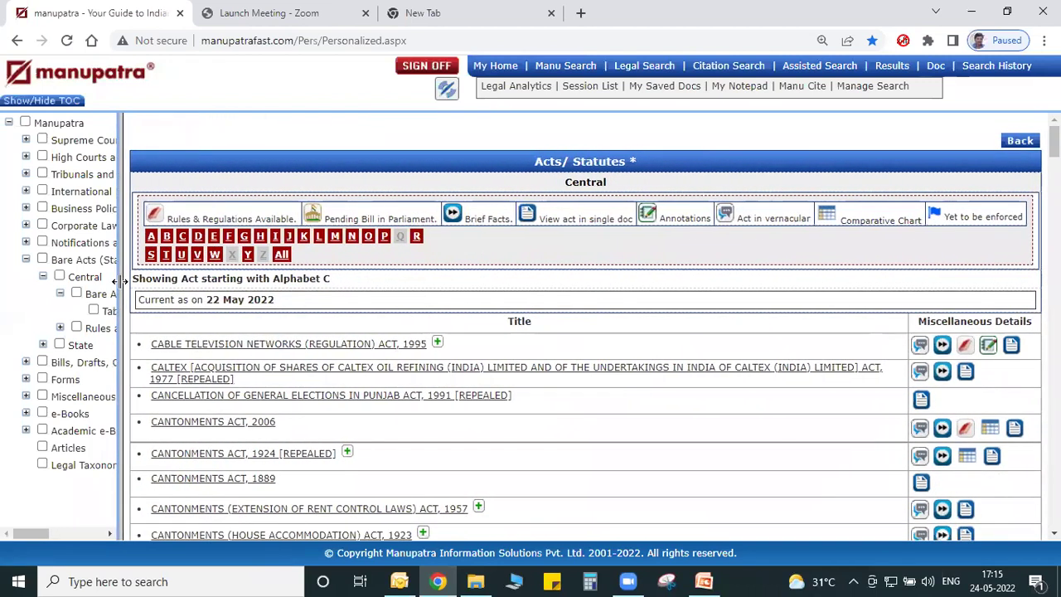
# Find 'companies act' on the page and open the Companies Act, 2013.
pyautogui.scroll(-5, 1053, 142)
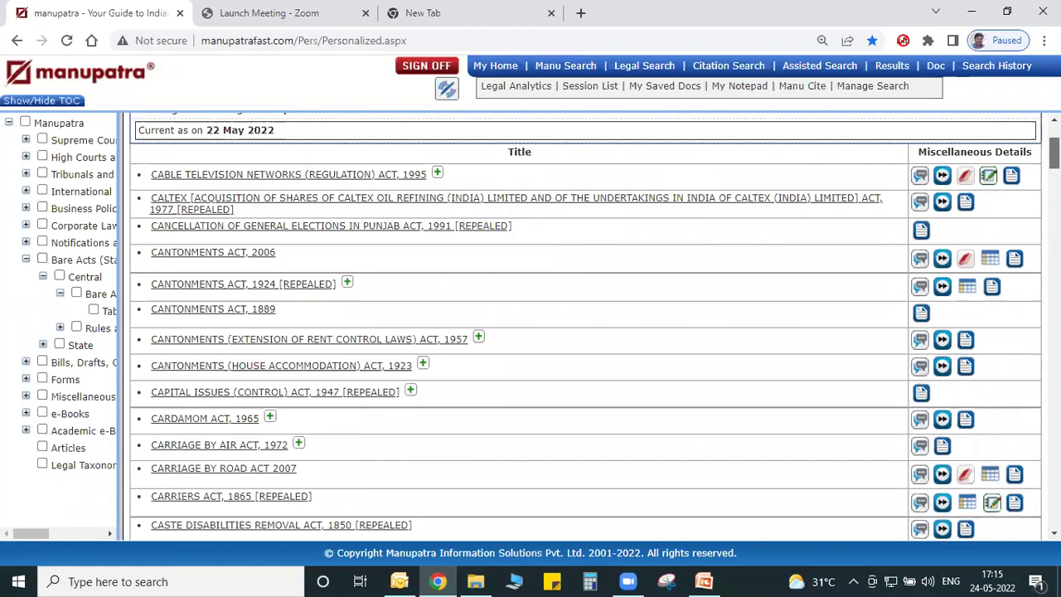
pyautogui.scroll(3, 1053, 141)
pyautogui.scroll(1, 580, 332)
pyautogui.hotkey('ctrl', 'f')
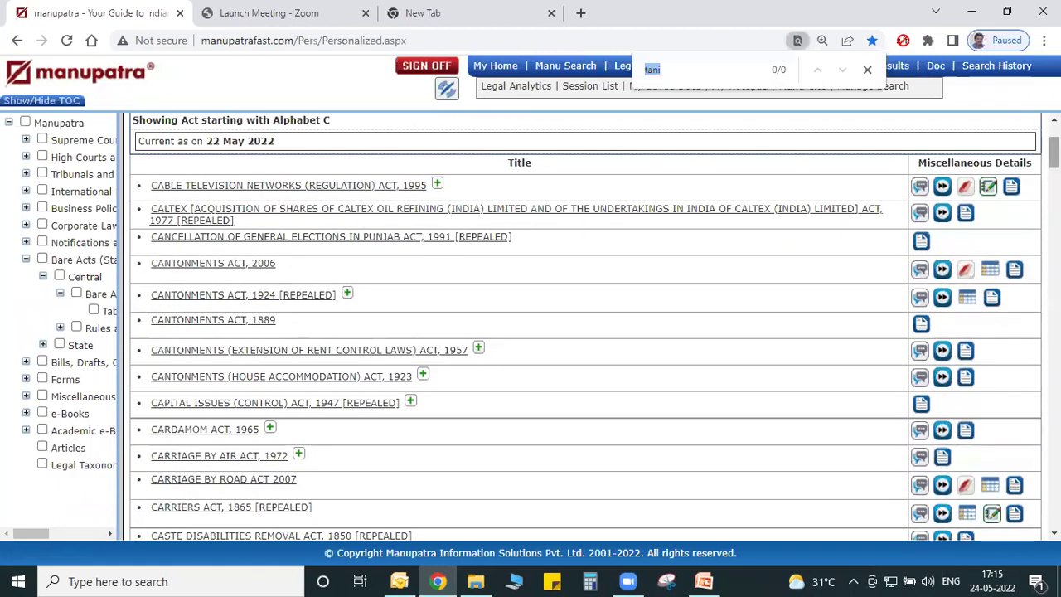
pyautogui.write('compan')
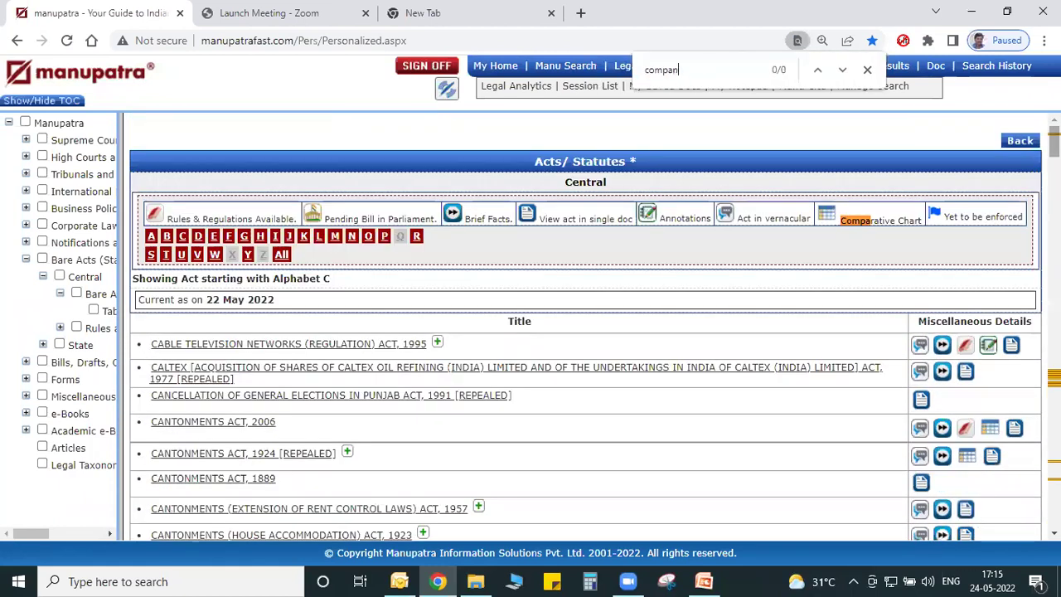
pyautogui.write('ies act')
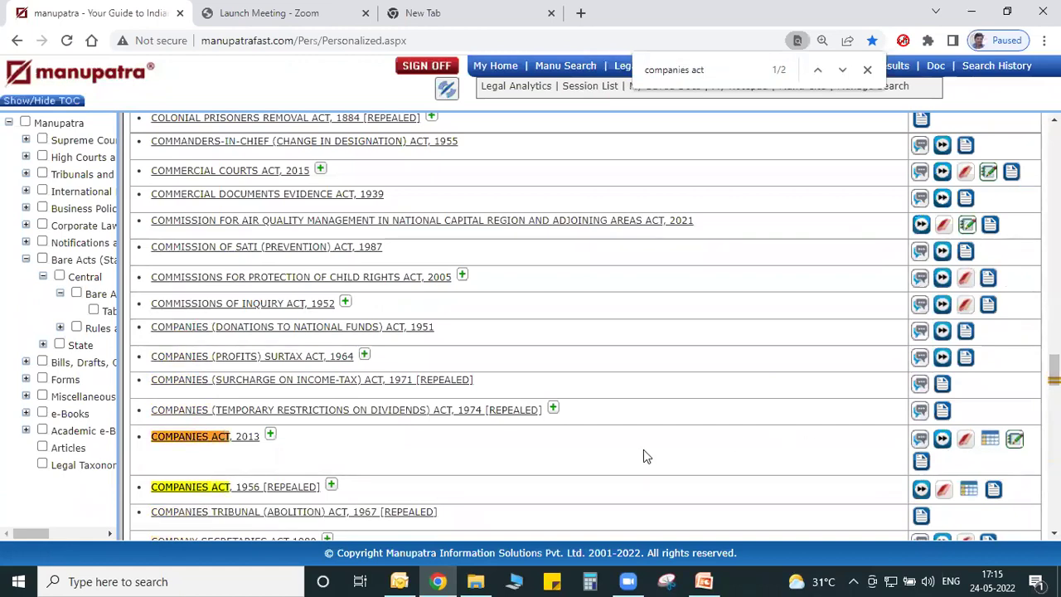
pyautogui.scroll(-2, 645, 456)
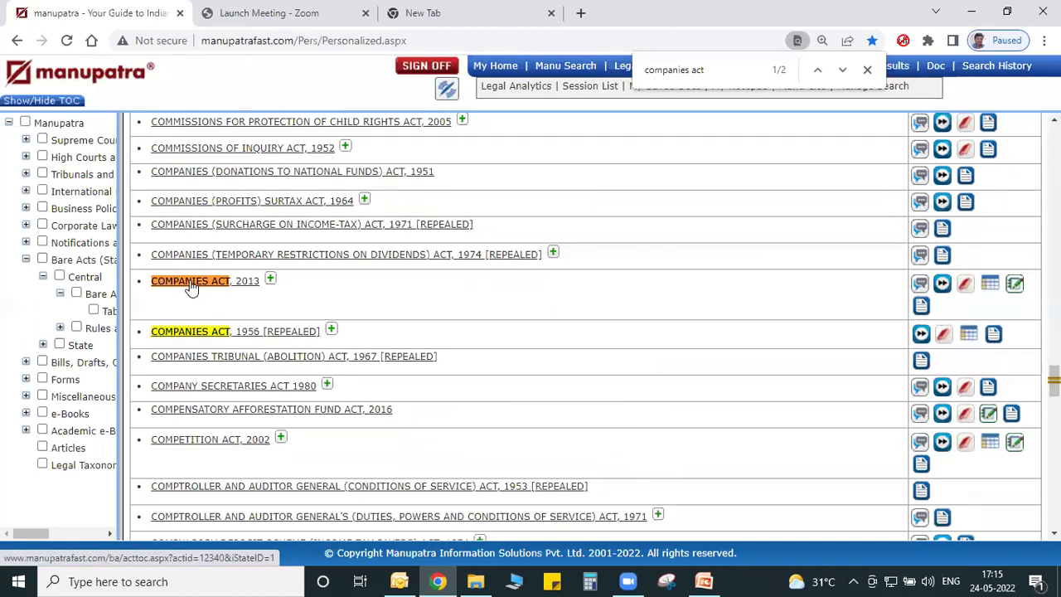
pyautogui.click(190, 286)
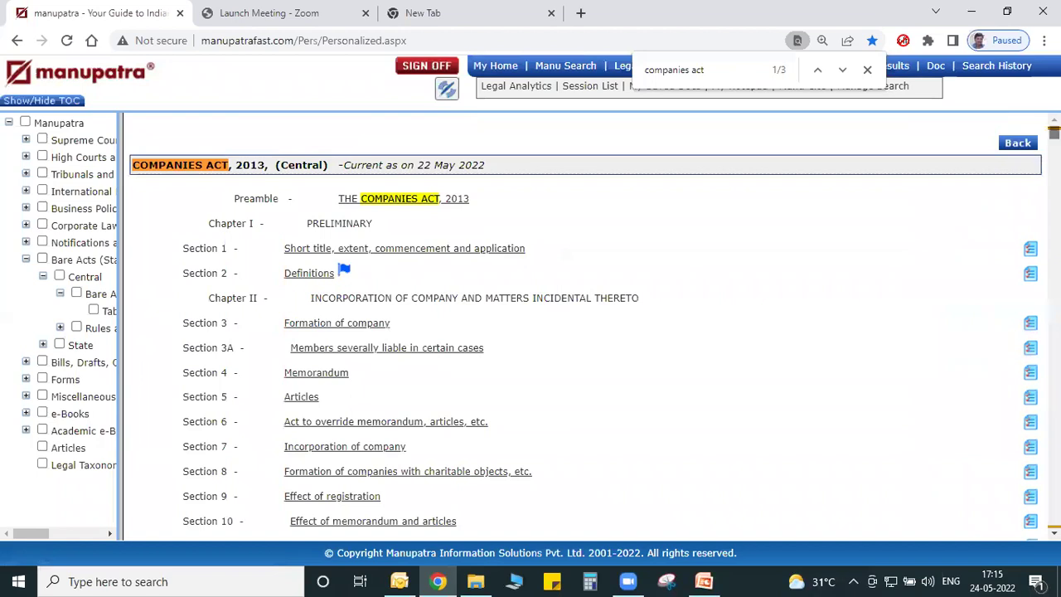
# Browse the Companies Act, 2013 contents and search case law citing Section 5.
pyautogui.scroll(-9, 580, 323)
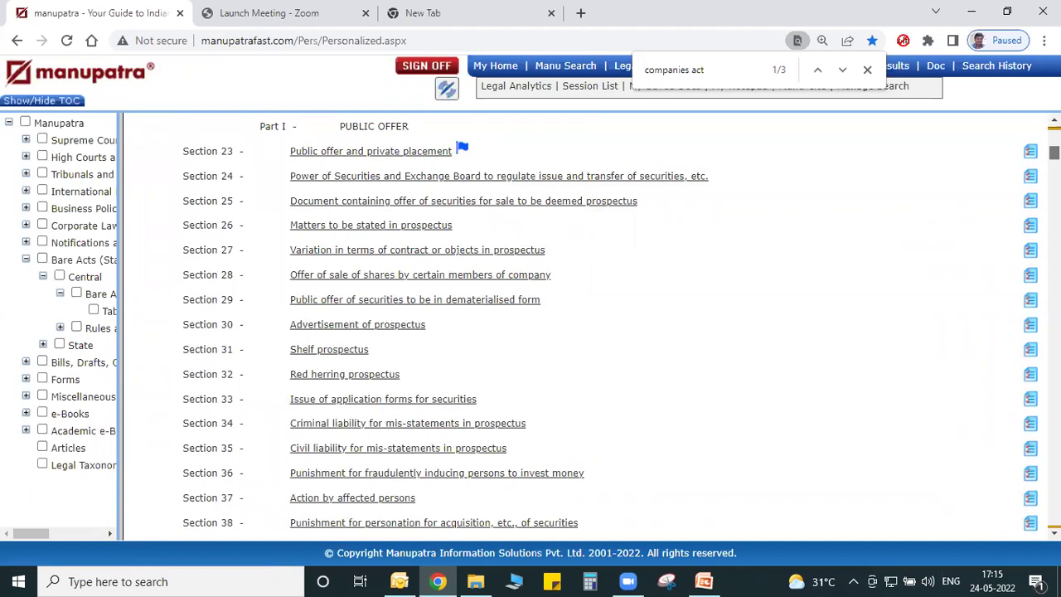
pyautogui.scroll(10, 580, 323)
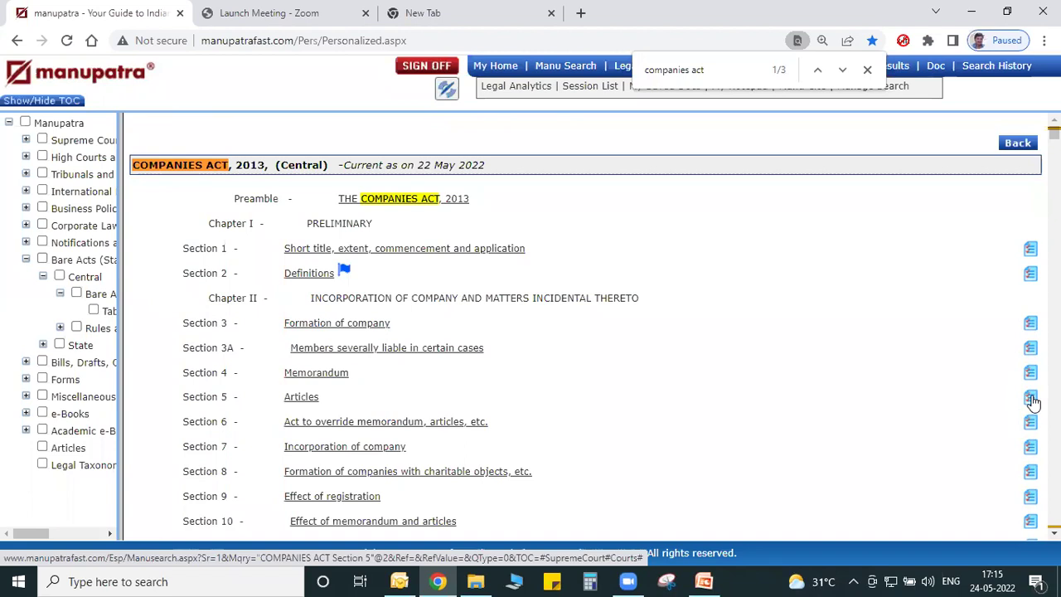
pyautogui.click(1031, 397)
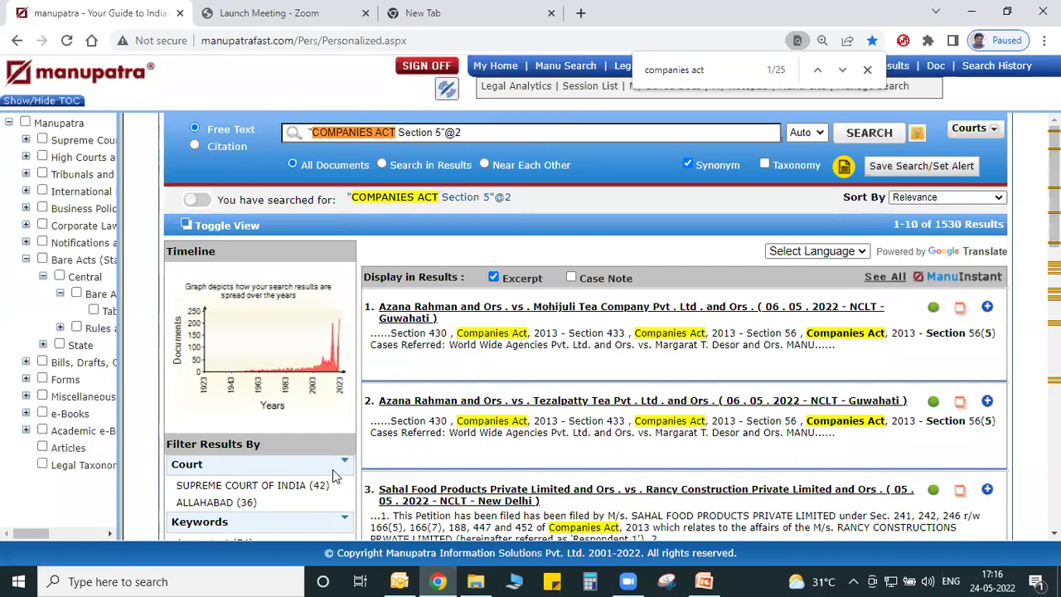
pyautogui.click(17, 44)
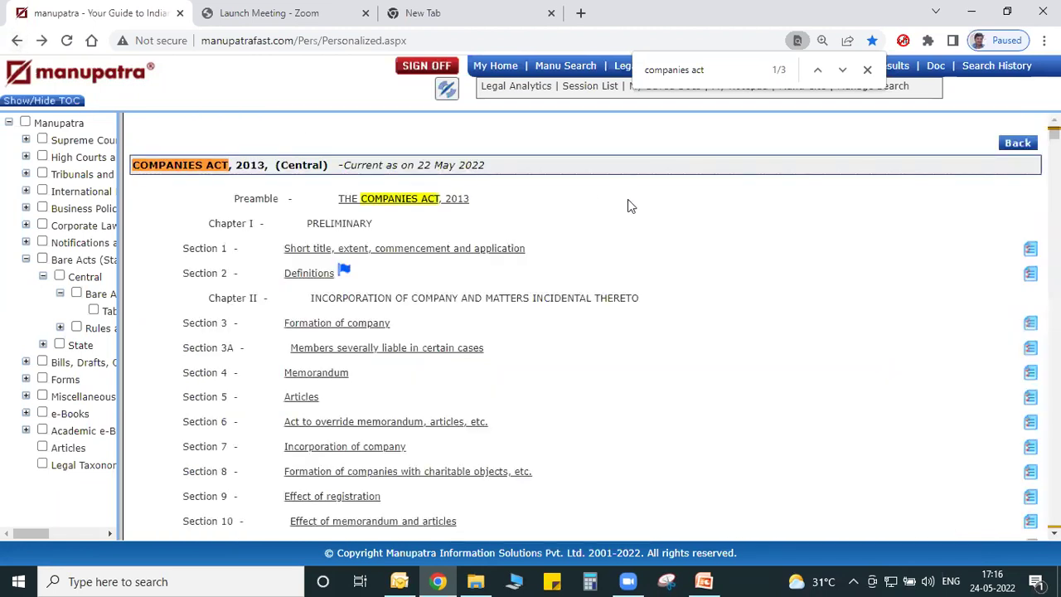
# Go back from the Companies Act to the list of Central Acts starting with C.
pyautogui.moveTo(349, 273)
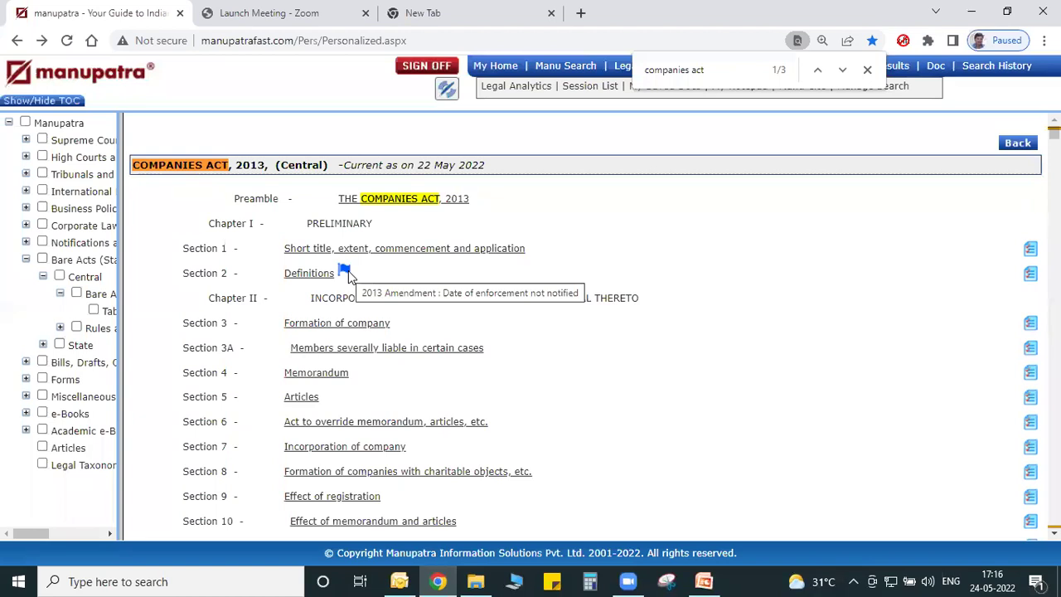
pyautogui.click(1024, 143)
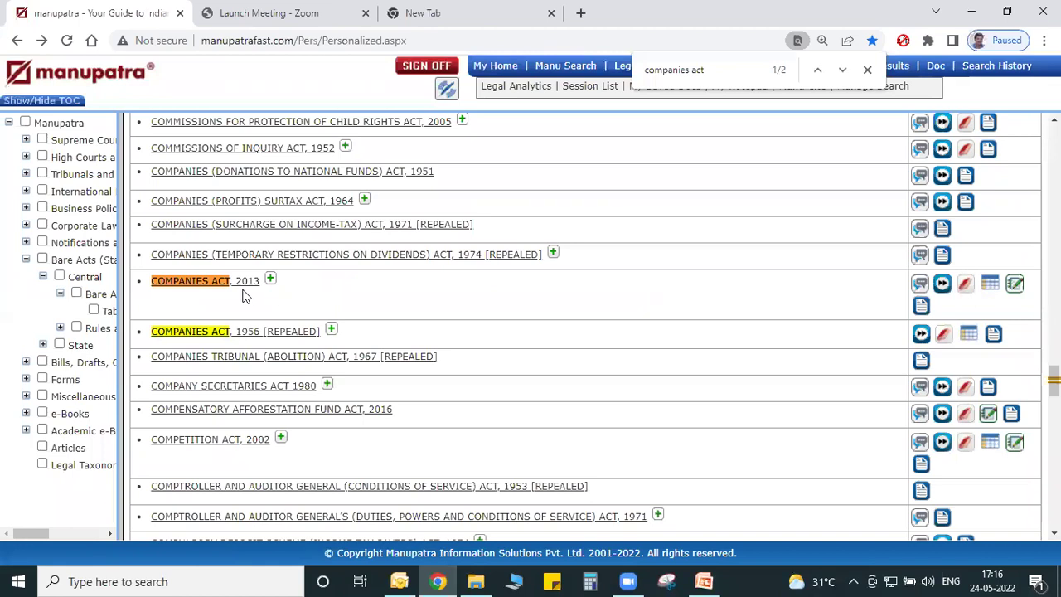
pyautogui.click(920, 286)
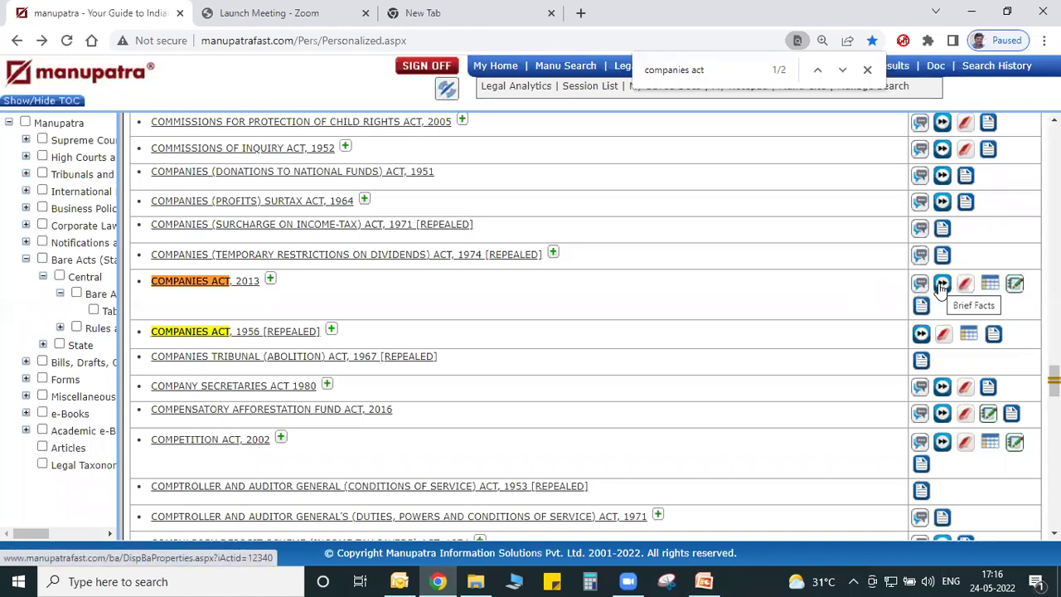
pyautogui.click(941, 285)
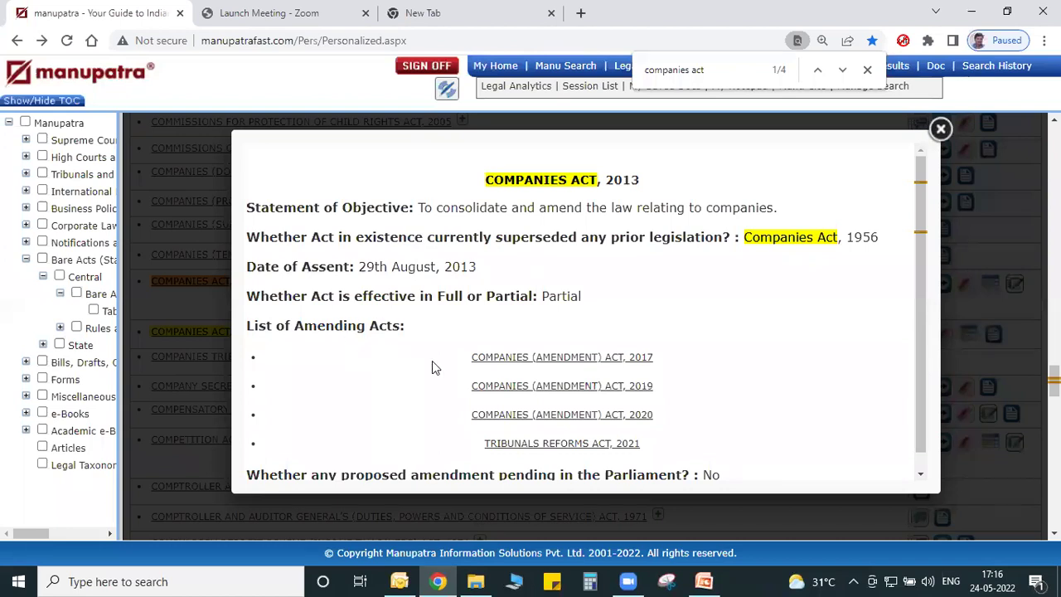
pyautogui.moveTo(917, 363); pyautogui.dragTo(923, 431)
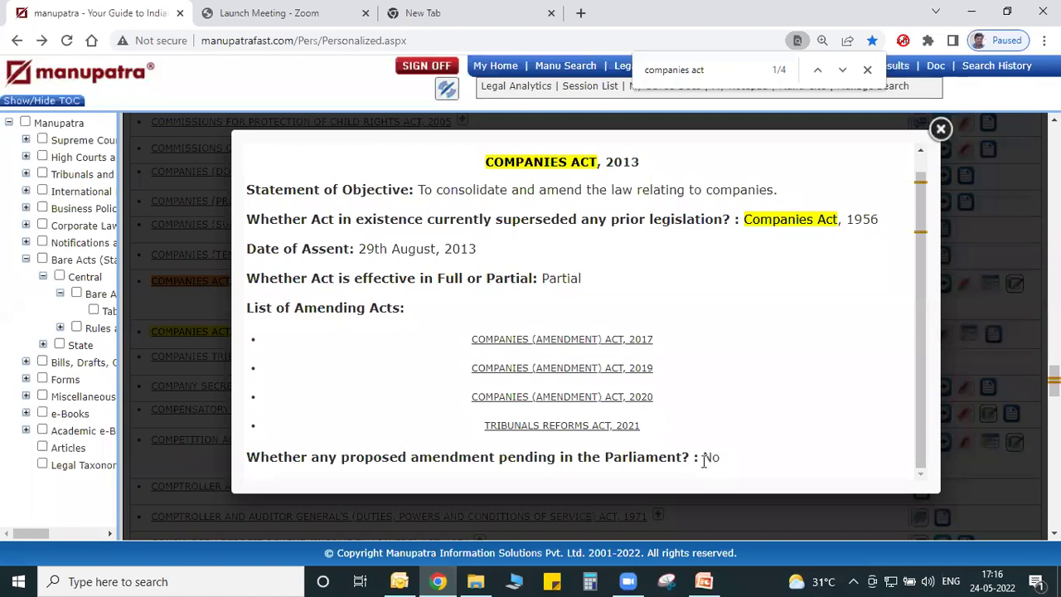
pyautogui.click(940, 130)
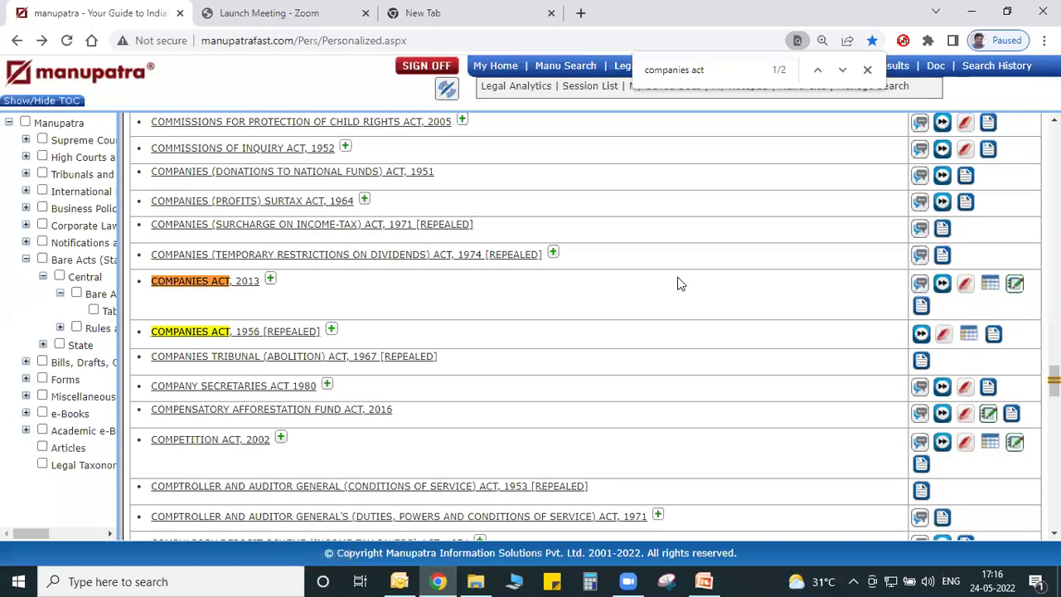
pyautogui.click(966, 286)
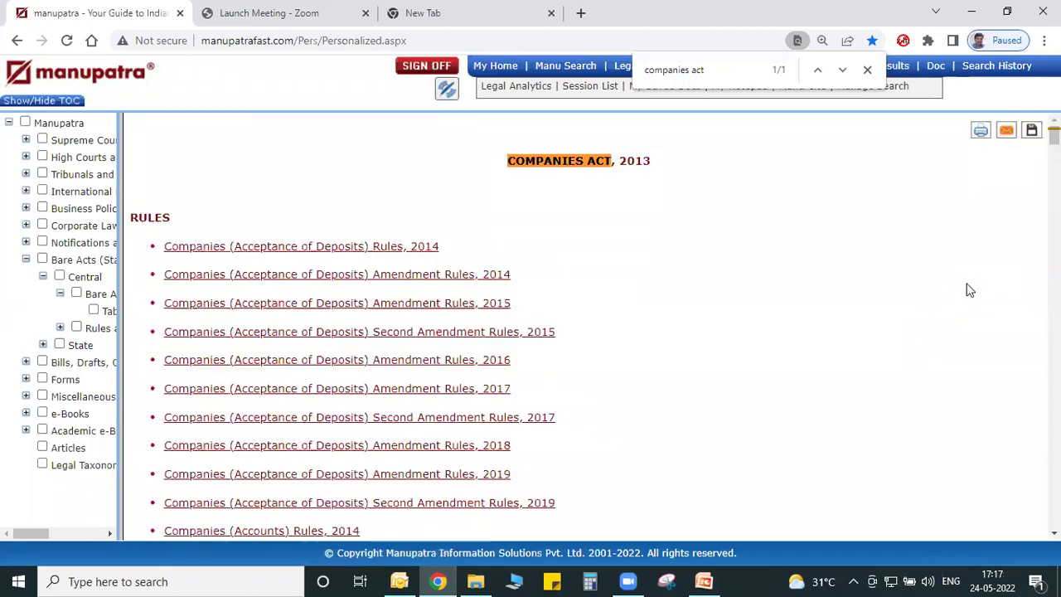
pyautogui.scroll(-10, 589, 327)
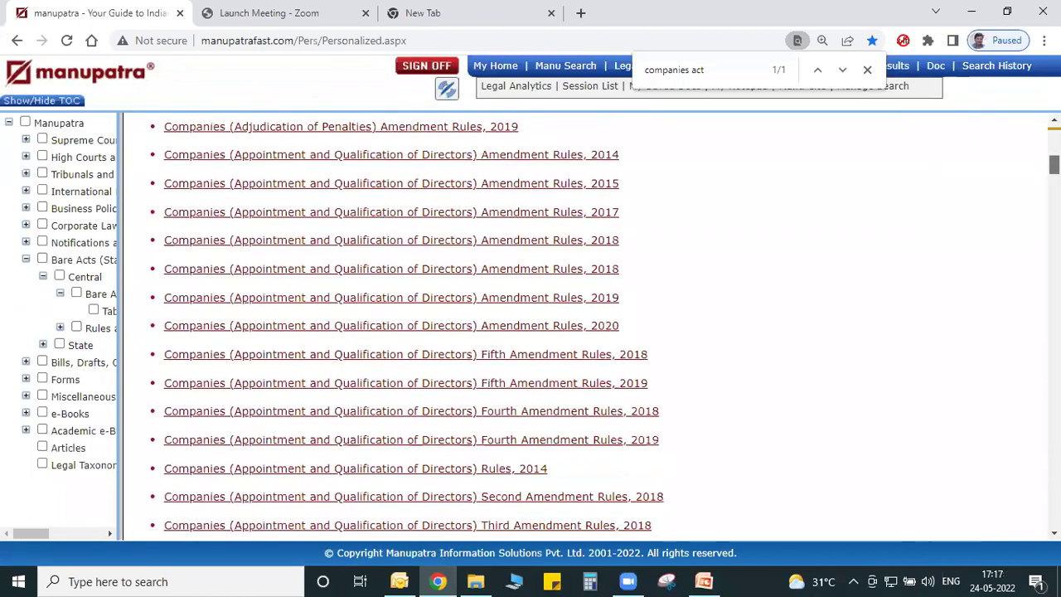
pyautogui.scroll(10, 303, 161)
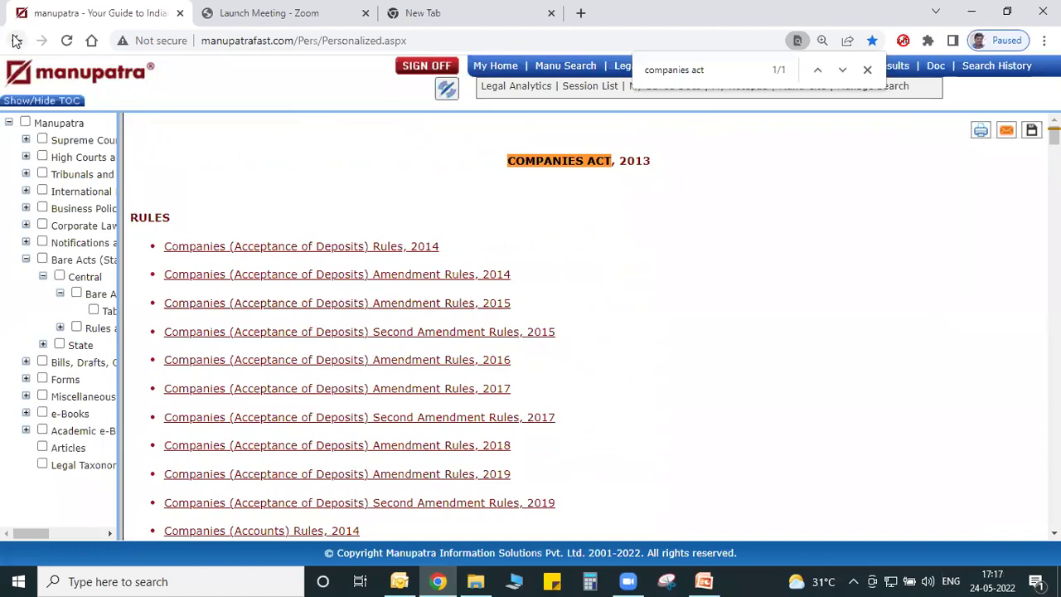
pyautogui.click(16, 40)
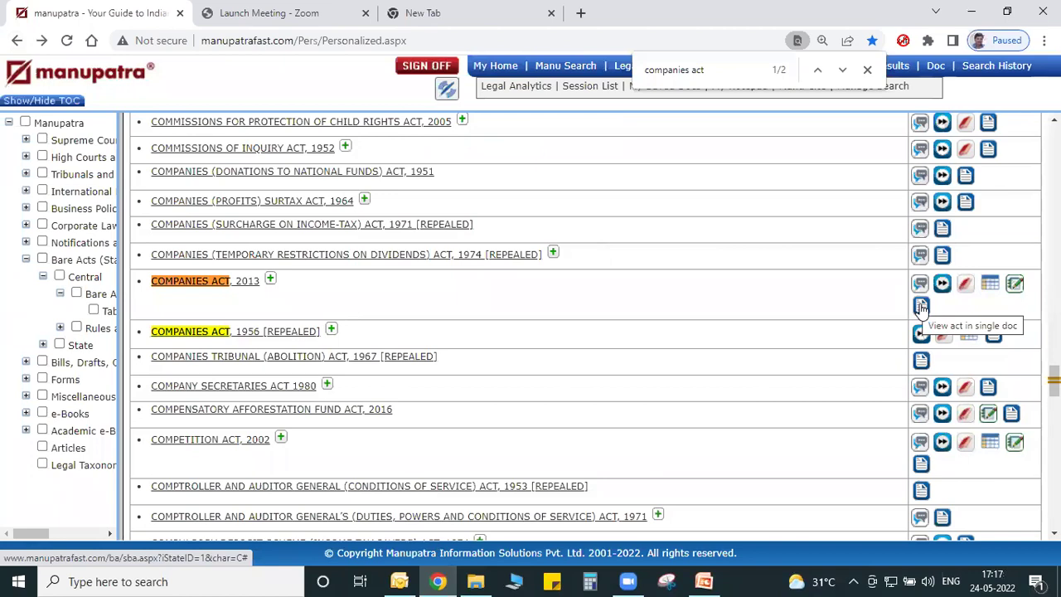
pyautogui.click(920, 308)
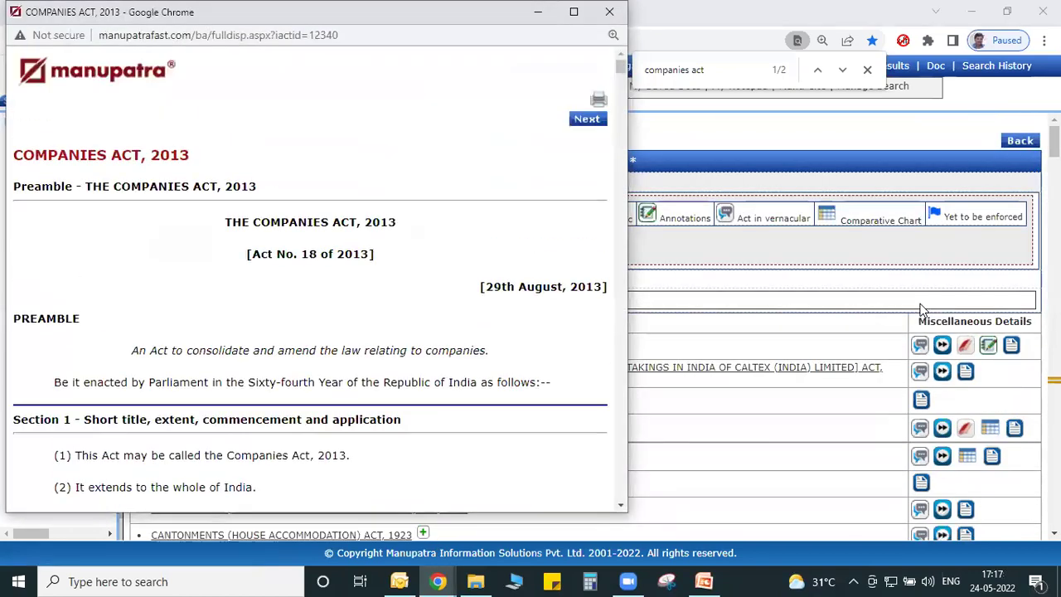
pyautogui.click(574, 12)
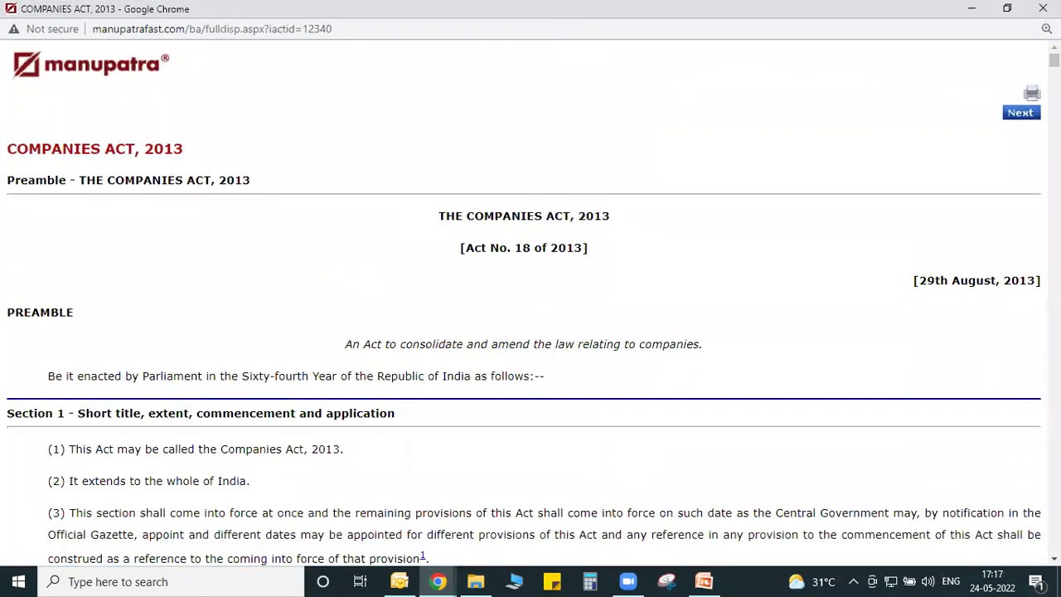
pyautogui.scroll(-20, 530, 331)
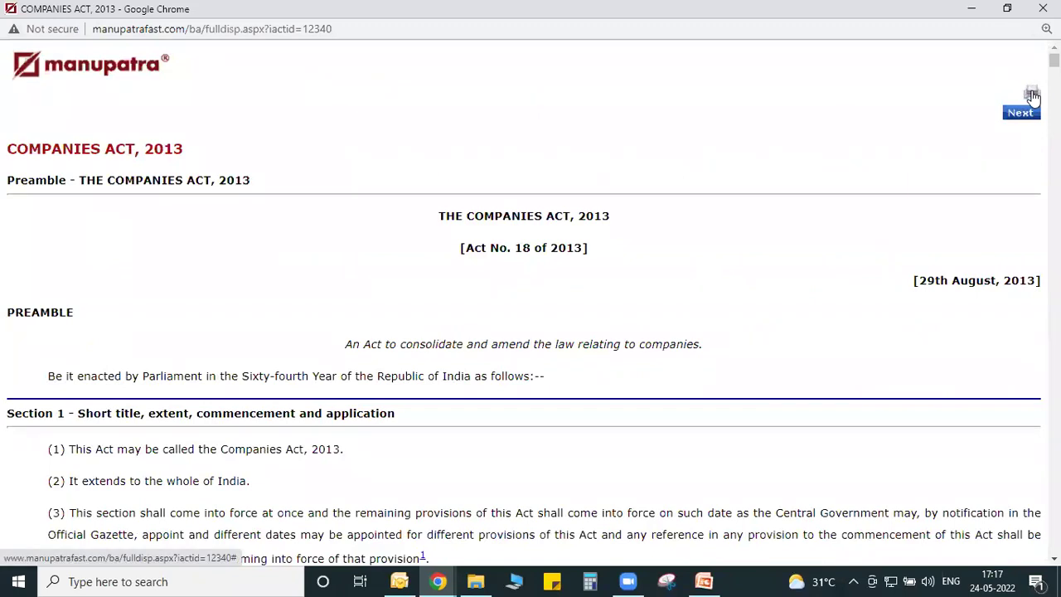
pyautogui.click(1032, 91)
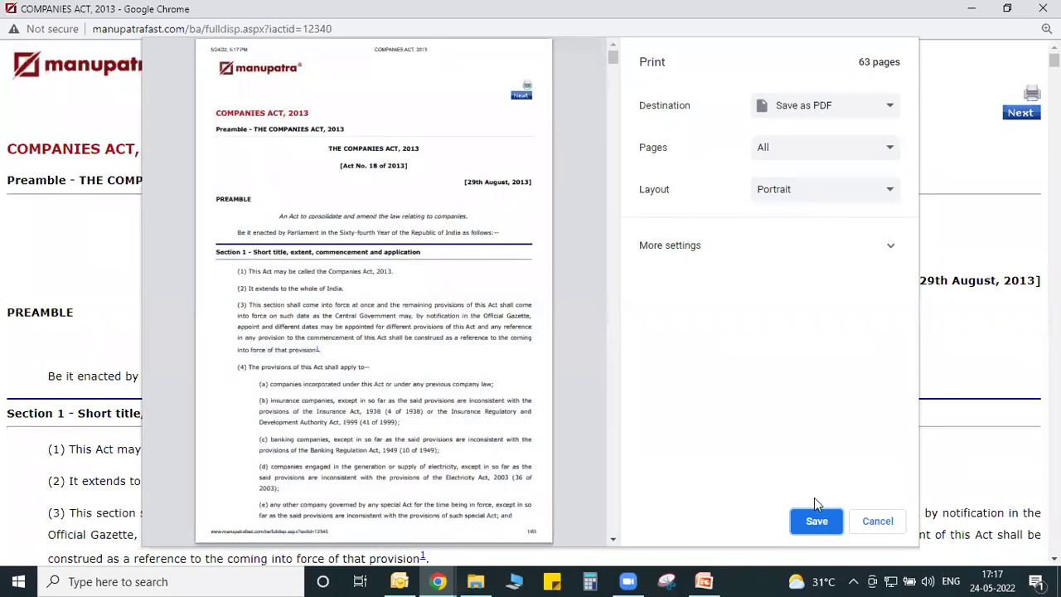
pyautogui.click(876, 521)
pyautogui.click(1043, 8)
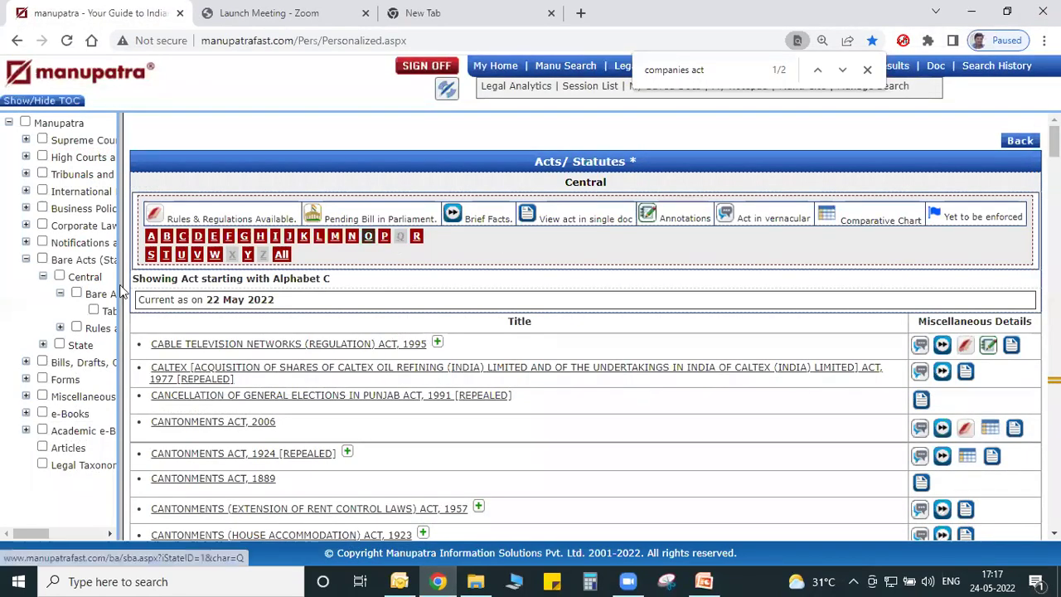
# Open the Karnataka Bare Acts table of contents under State legislation.
pyautogui.moveTo(122, 313); pyautogui.dragTo(215, 316)
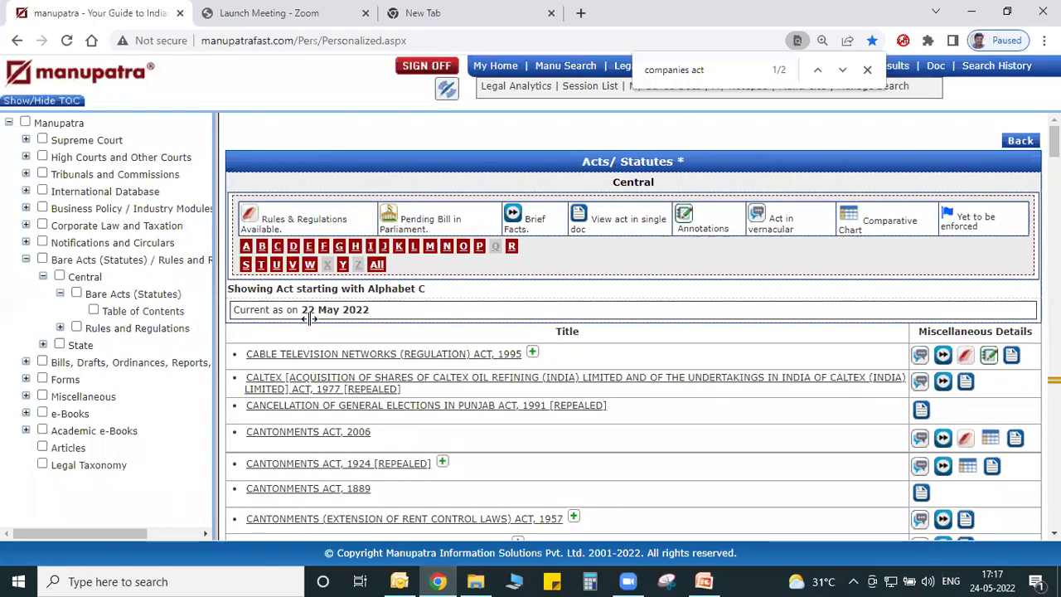
pyautogui.click(41, 345)
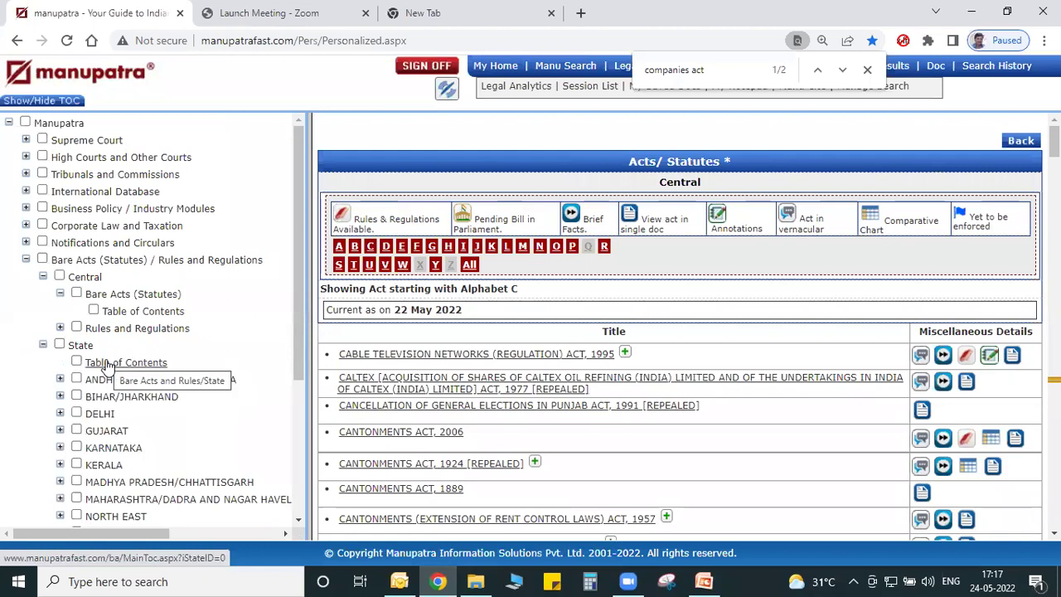
pyautogui.click(59, 448)
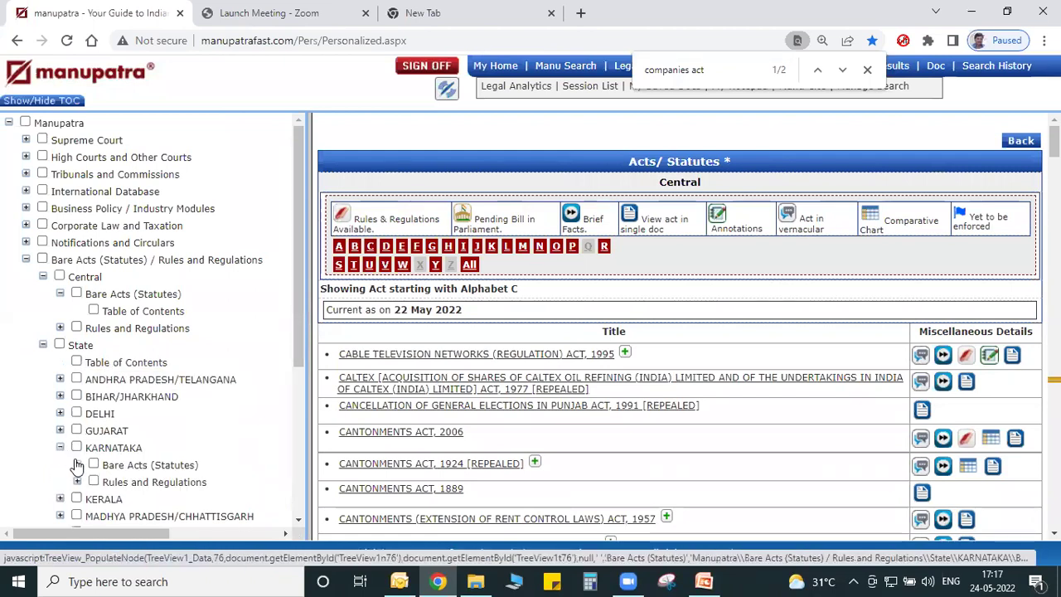
pyautogui.click(77, 464)
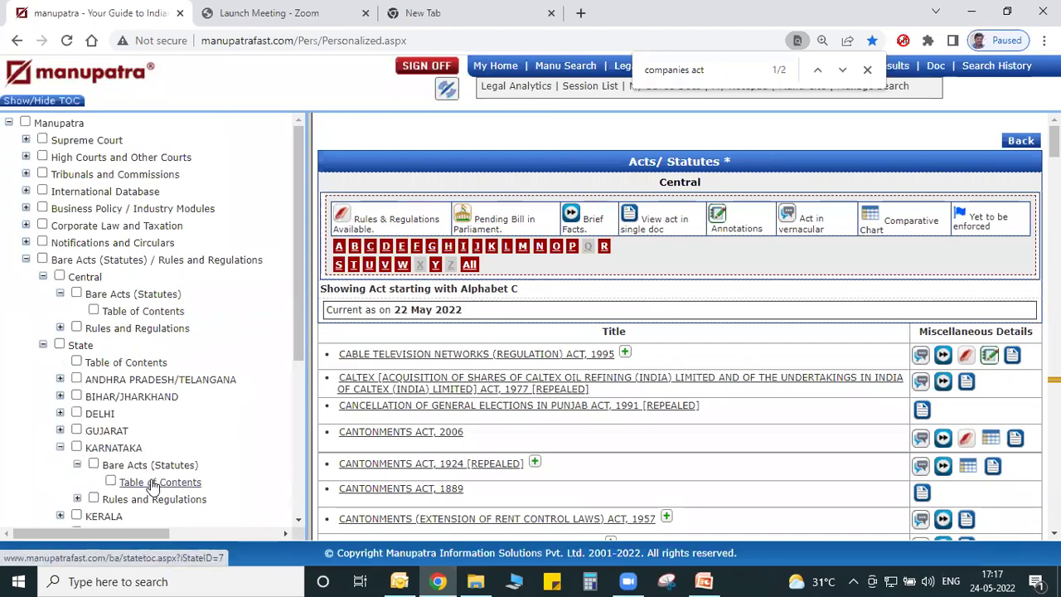
pyautogui.click(153, 485)
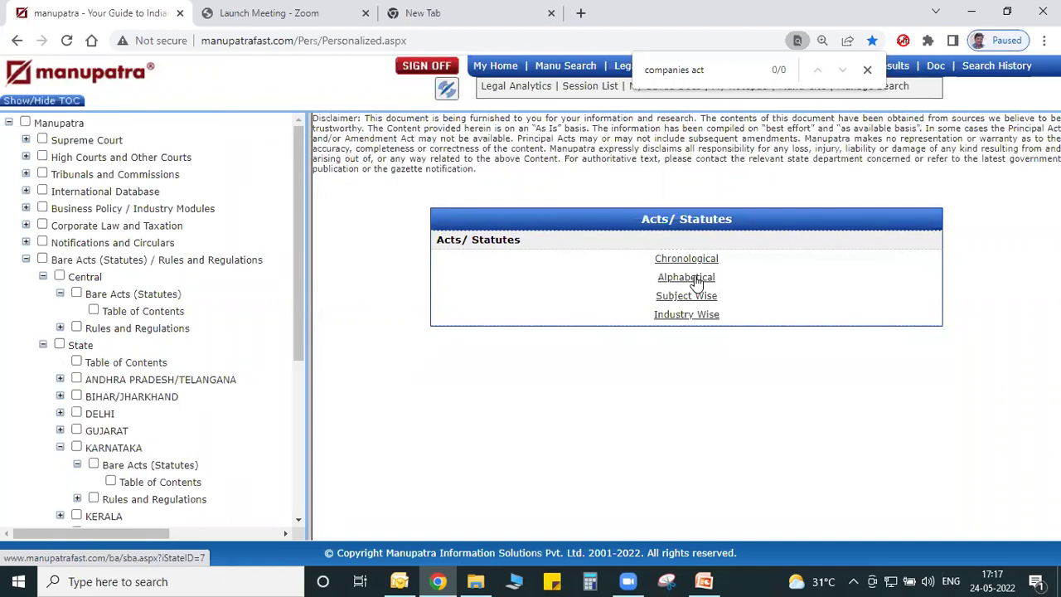
# List the Karnataka acts alphabetically from A, then collapse the Bare Acts branch.
pyautogui.click(693, 278)
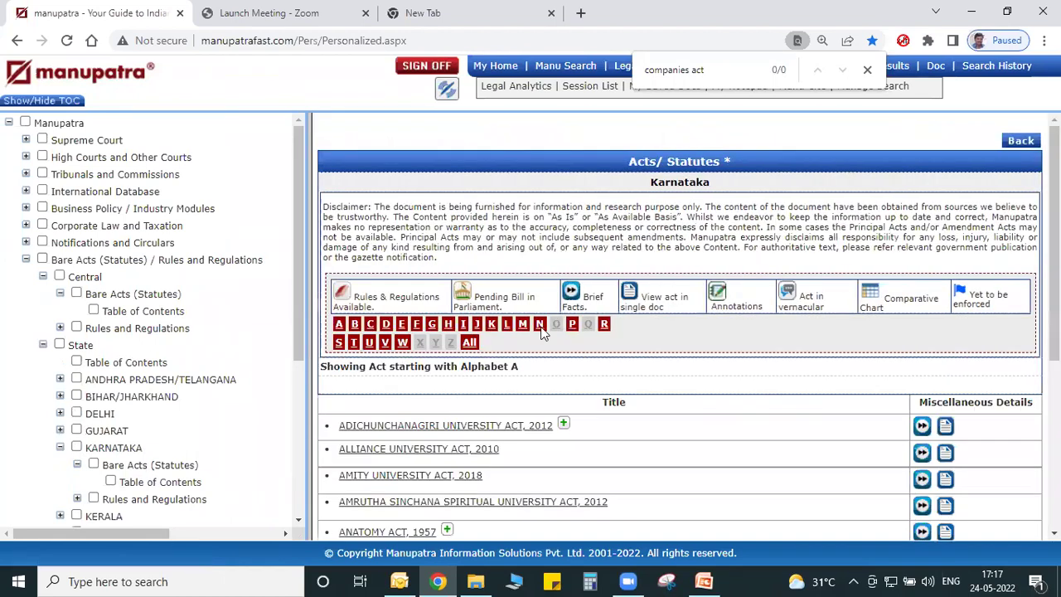
pyautogui.scroll(-3, 679, 327)
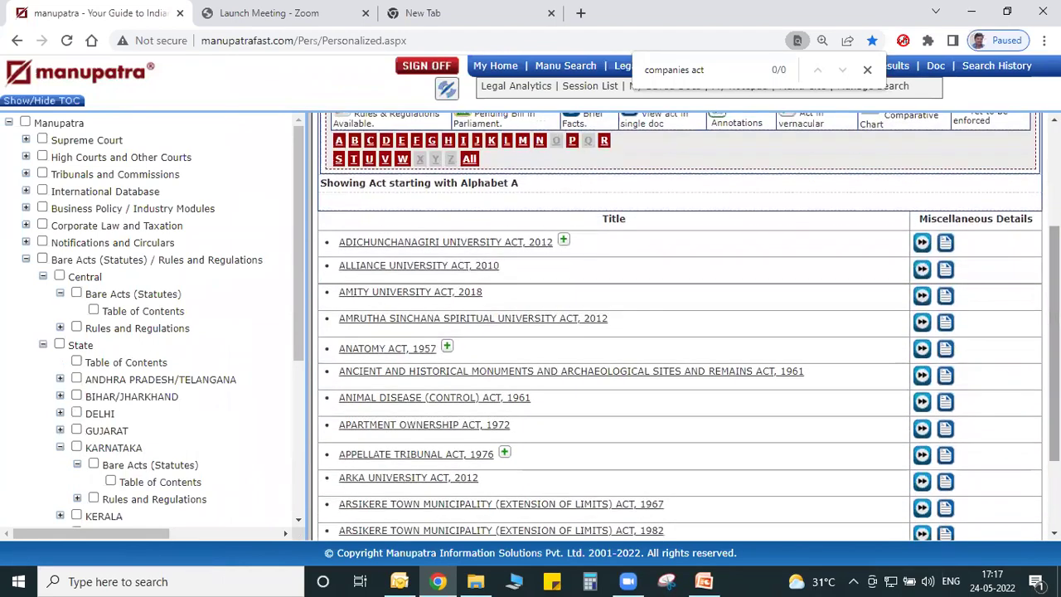
pyautogui.scroll(3, 348, 174)
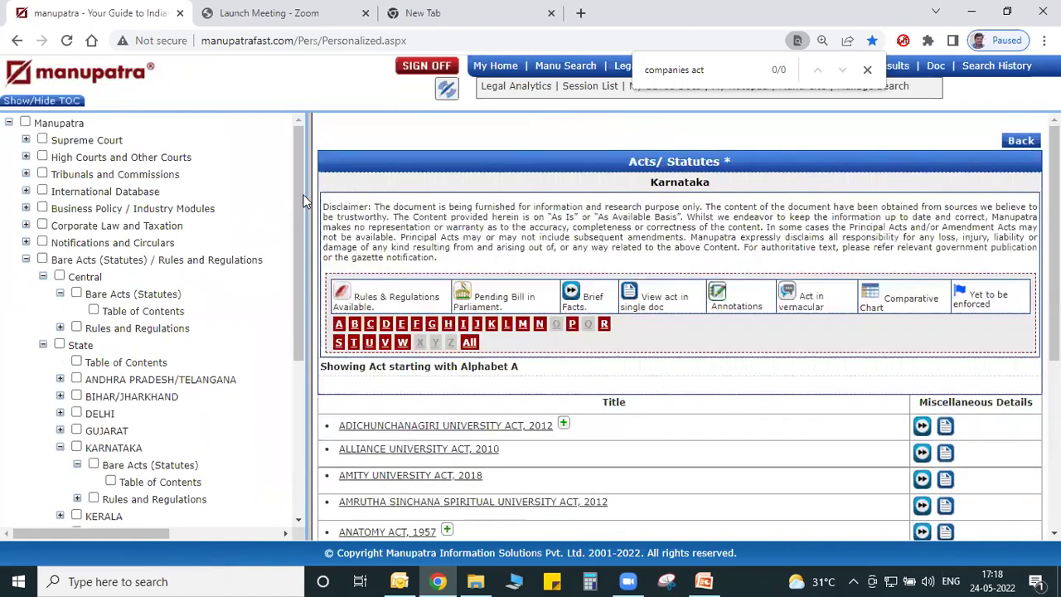
pyautogui.moveTo(308, 199); pyautogui.dragTo(445, 199)
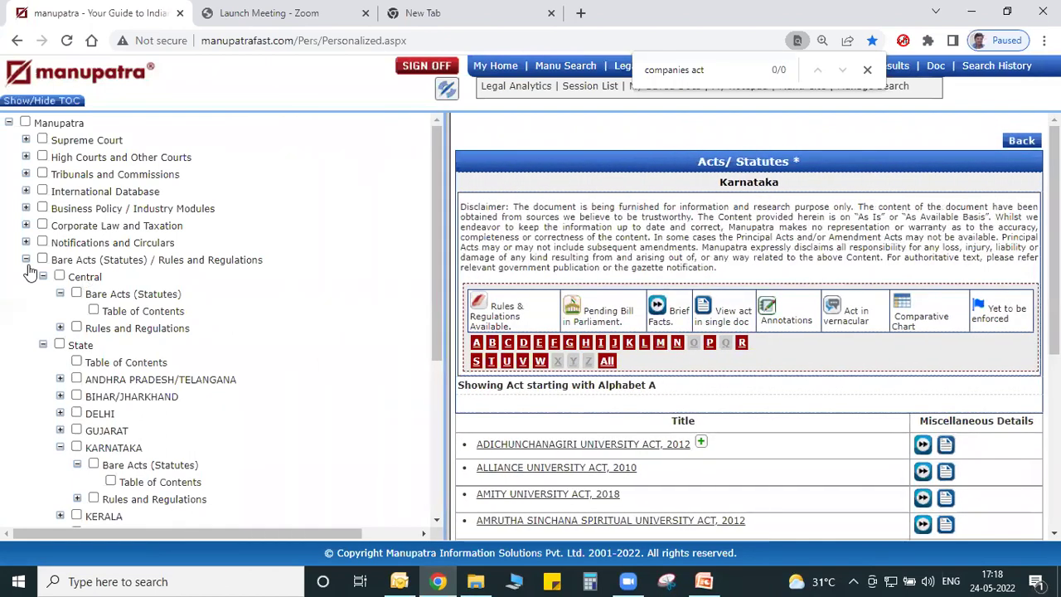
pyautogui.click(25, 259)
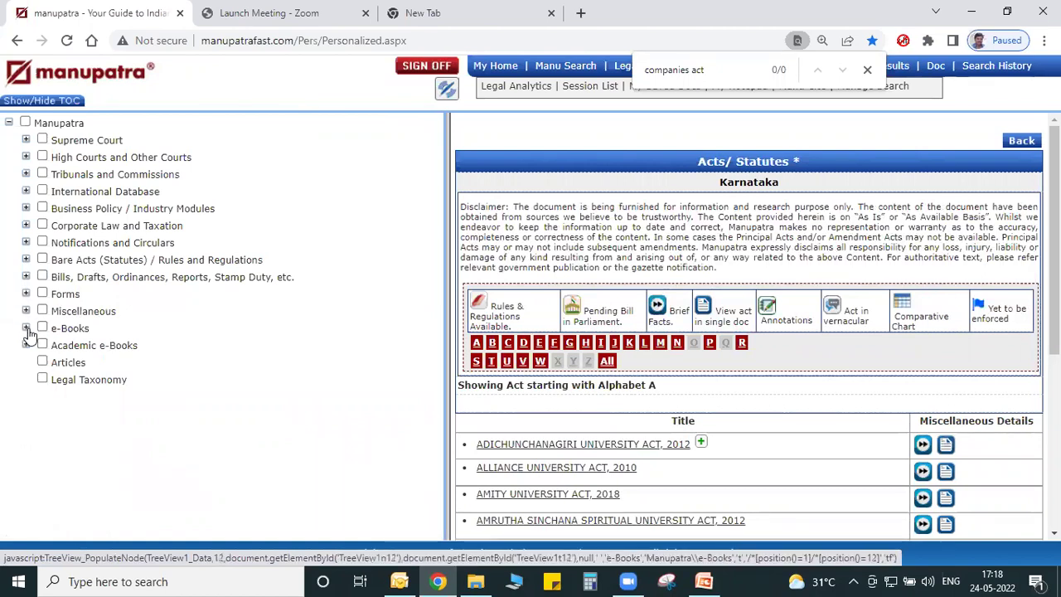
# Open the Income Tax Act 2010 e-book, view its cover, then open Chapter V : Income of Other Persons.
pyautogui.click(25, 327)
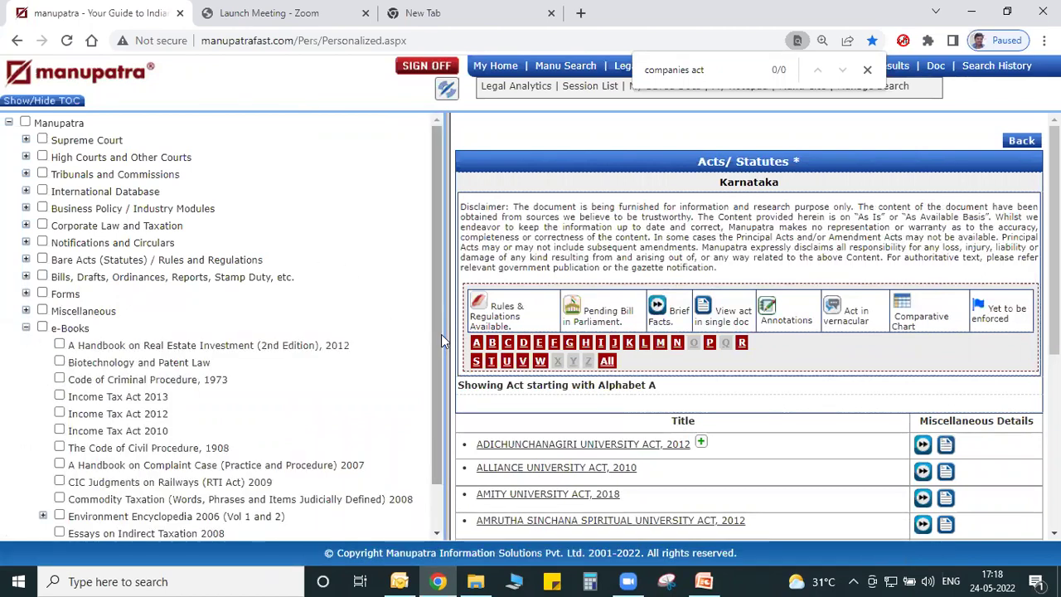
pyautogui.moveTo(441, 334); pyautogui.dragTo(445, 403)
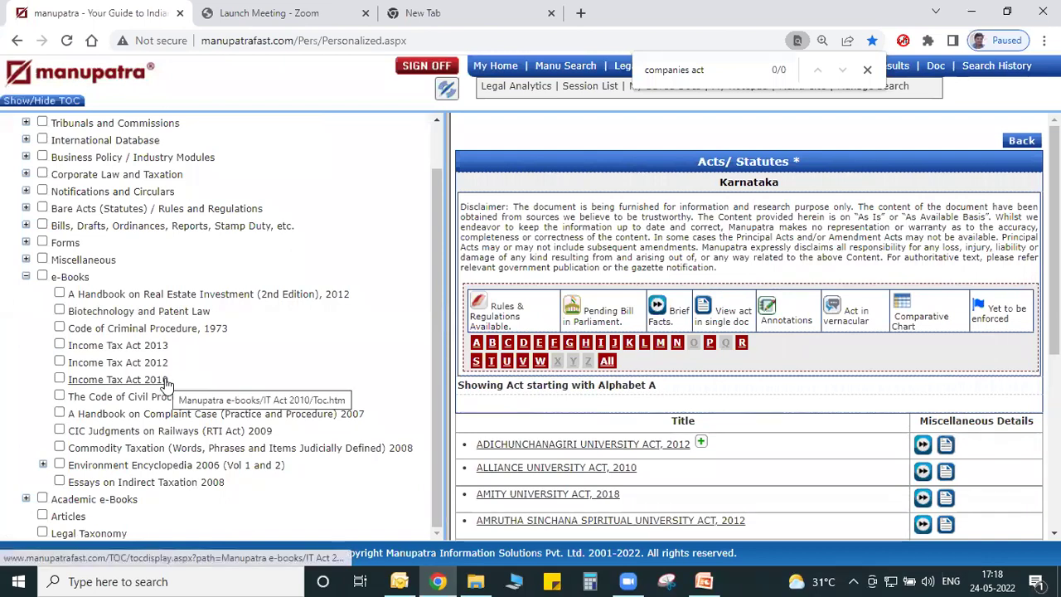
pyautogui.click(165, 382)
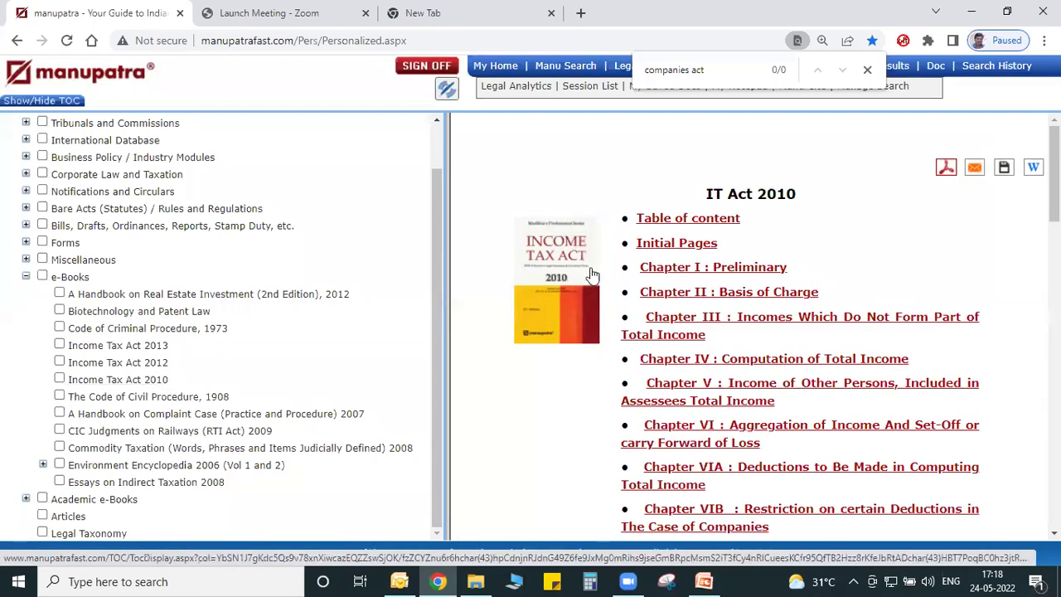
pyautogui.click(586, 251)
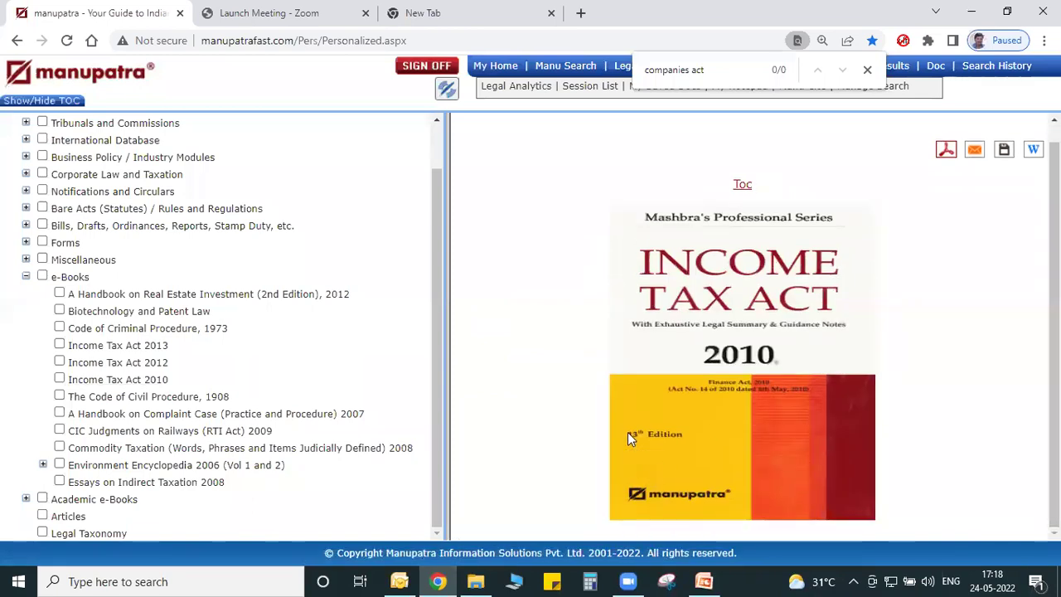
pyautogui.click(16, 40)
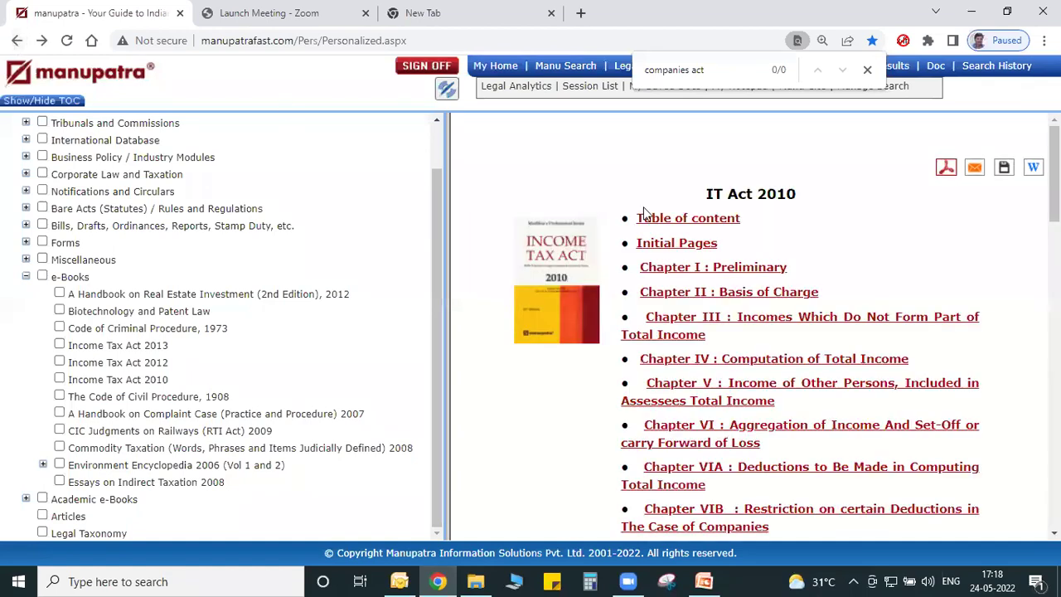
pyautogui.scroll(-2, 845, 234)
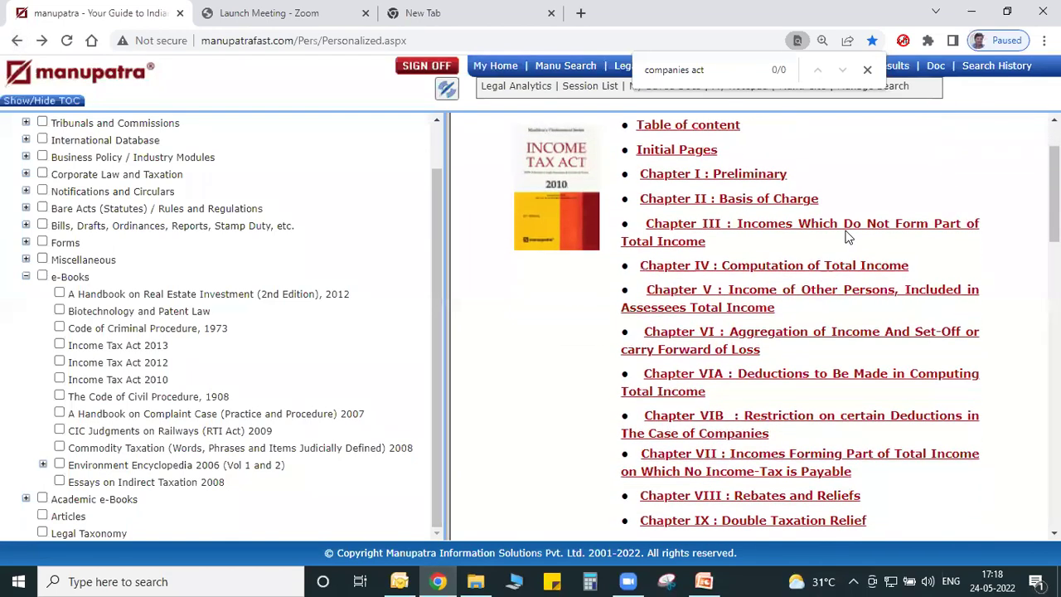
pyautogui.click(676, 289)
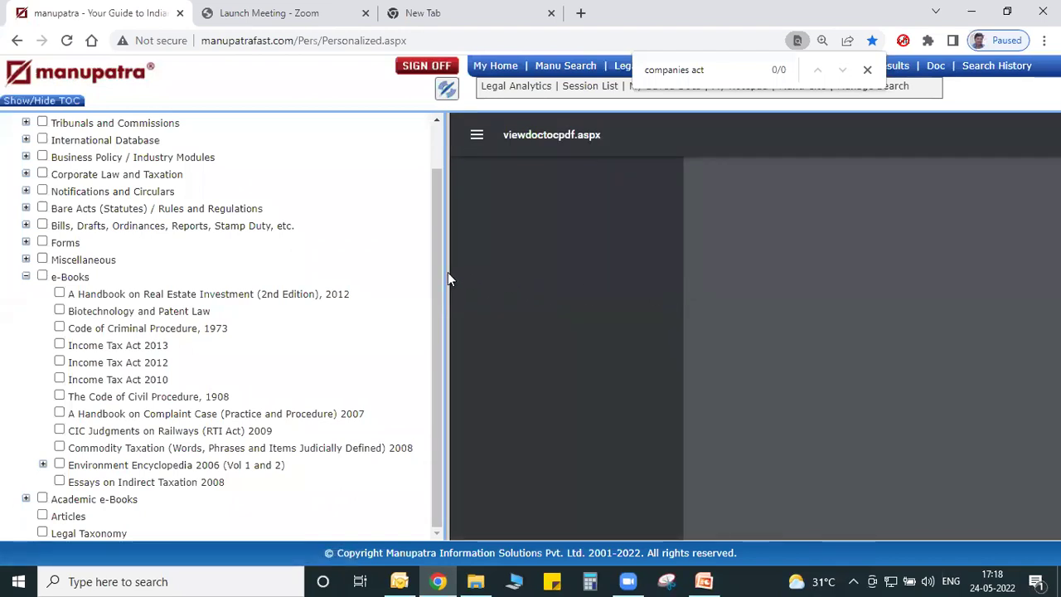
# Resize the panes beside the Chapter V PDF and expand Academic e-Books to list its textbooks.
pyautogui.moveTo(447, 279); pyautogui.dragTo(256, 270)
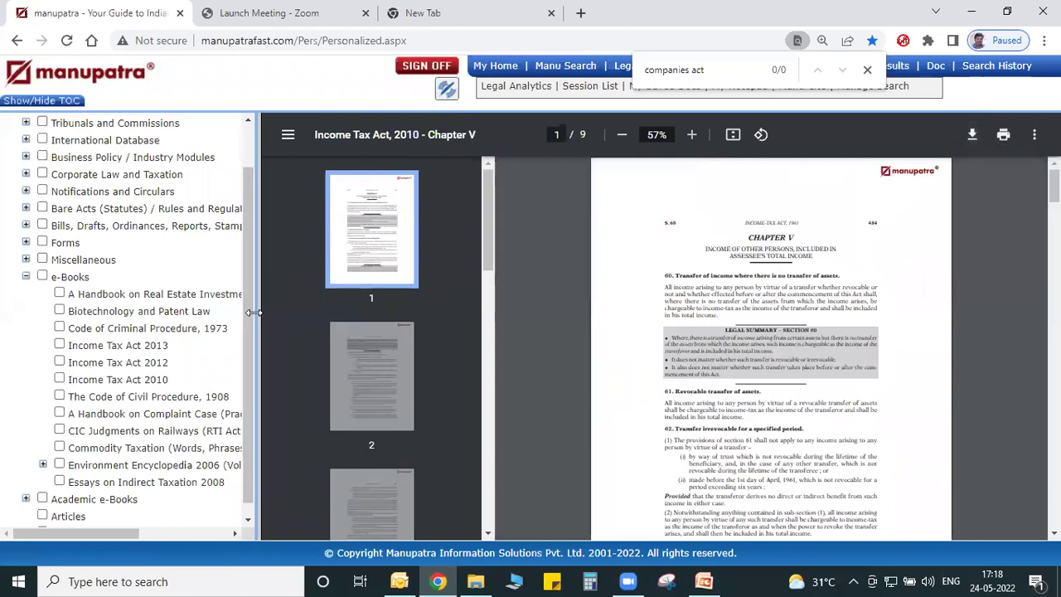
pyautogui.moveTo(253, 313); pyautogui.dragTo(537, 333)
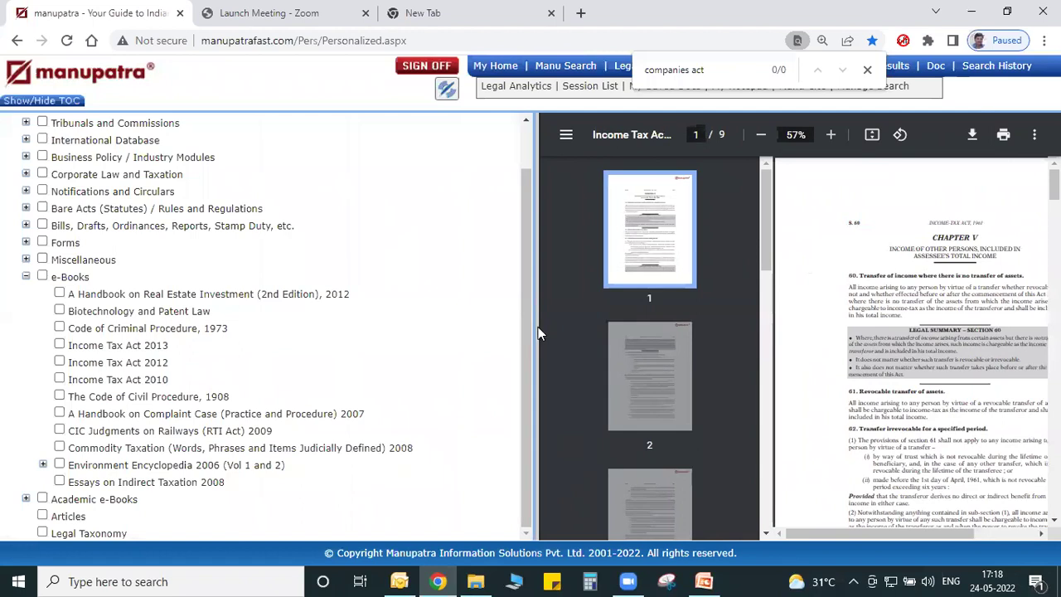
pyautogui.click(27, 502)
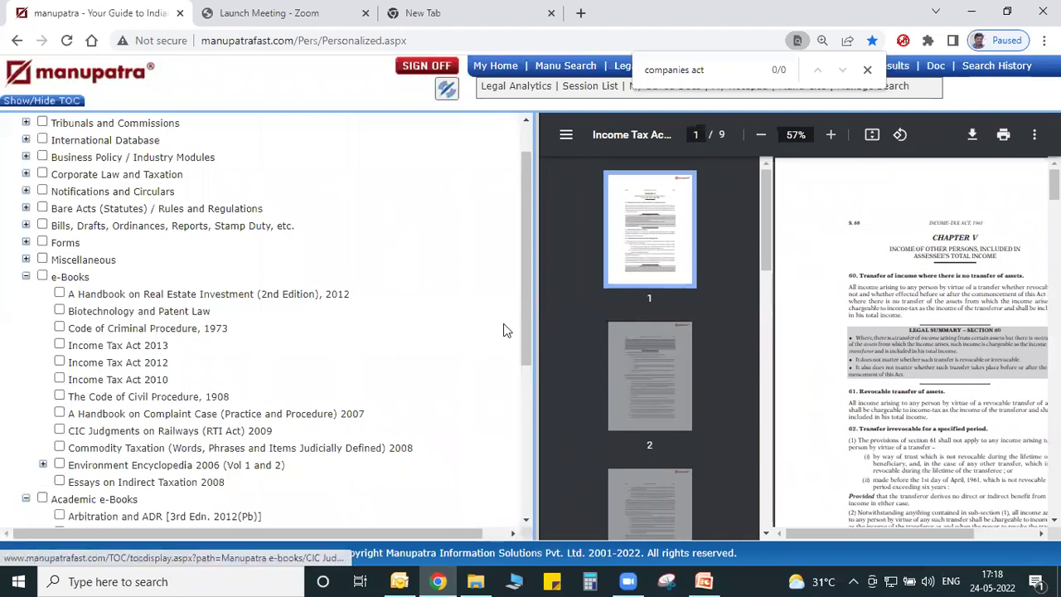
pyautogui.moveTo(527, 340); pyautogui.dragTo(538, 491)
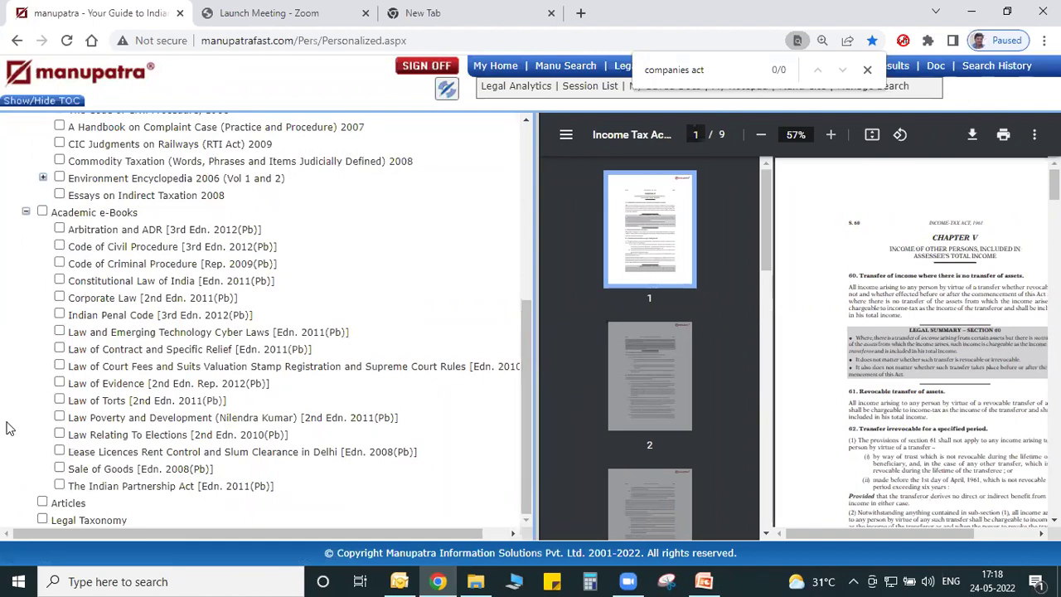
# Open the Articles portal in a wider pane and set the search Category to Full Text.
pyautogui.click(64, 506)
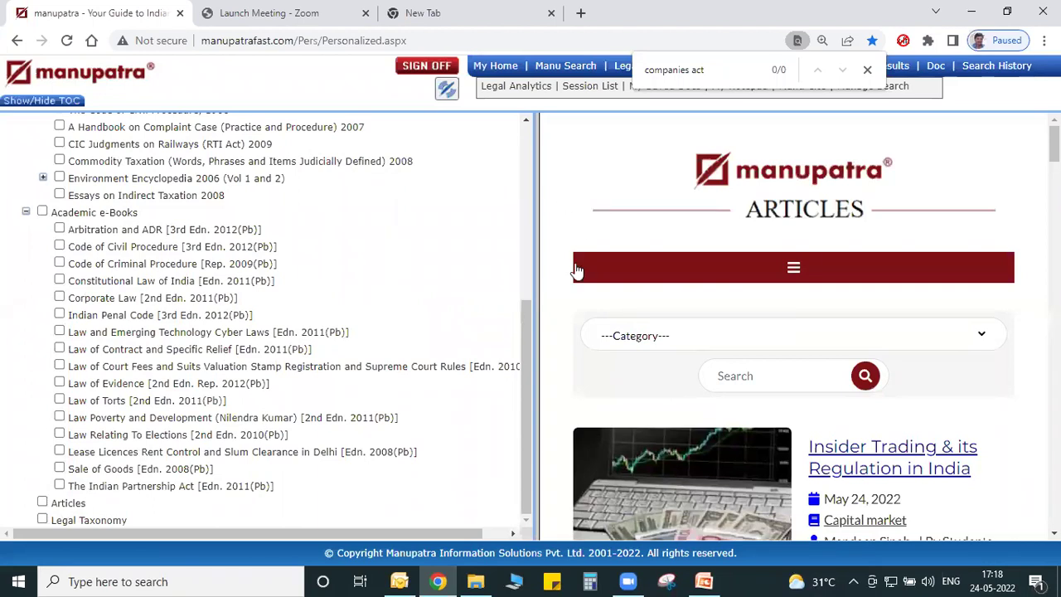
pyautogui.moveTo(536, 272); pyautogui.dragTo(102, 256)
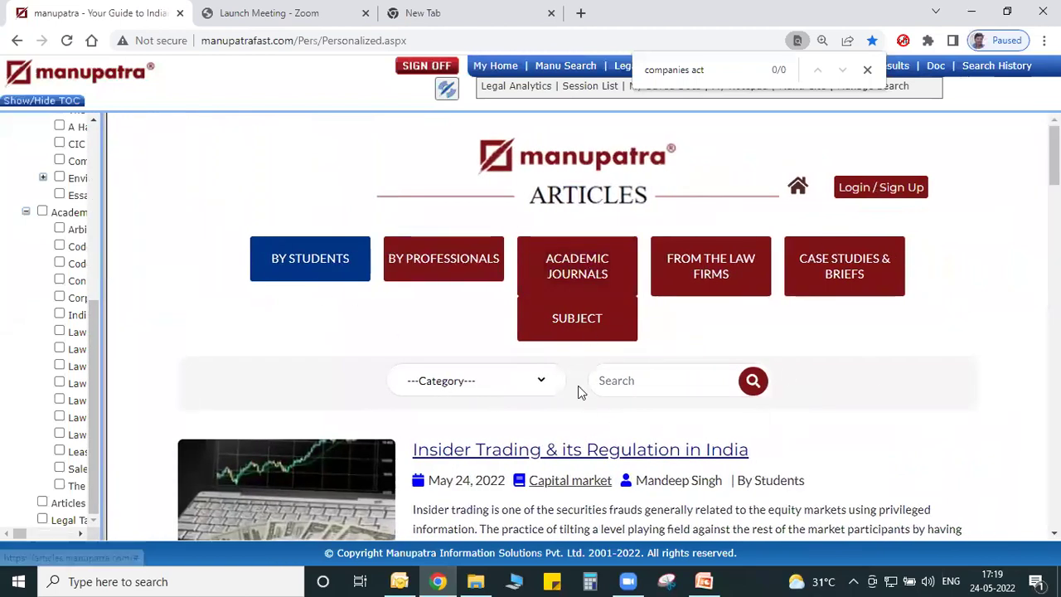
pyautogui.click(506, 385)
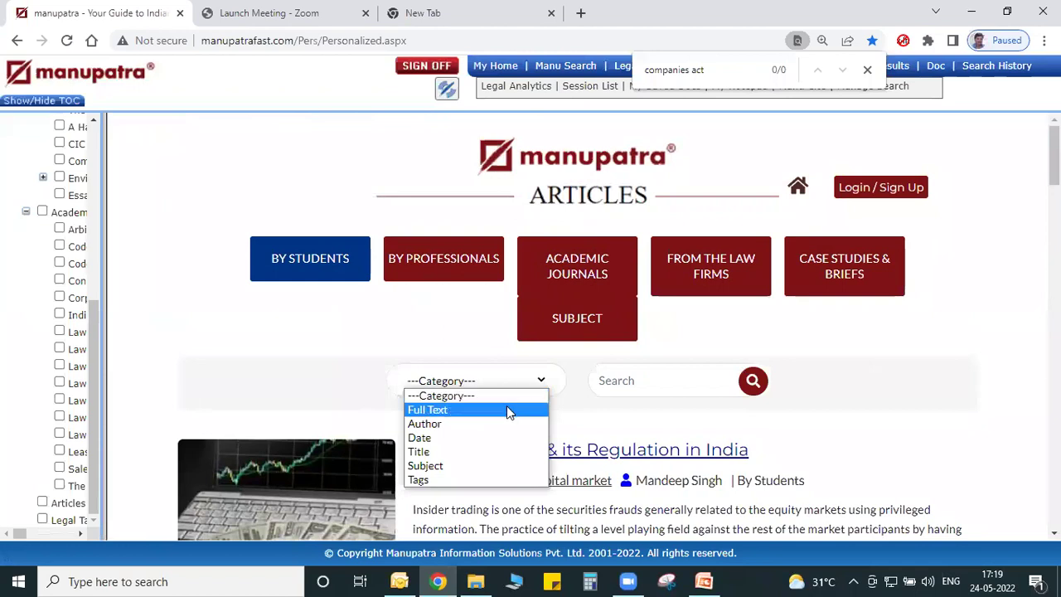
pyautogui.click(506, 407)
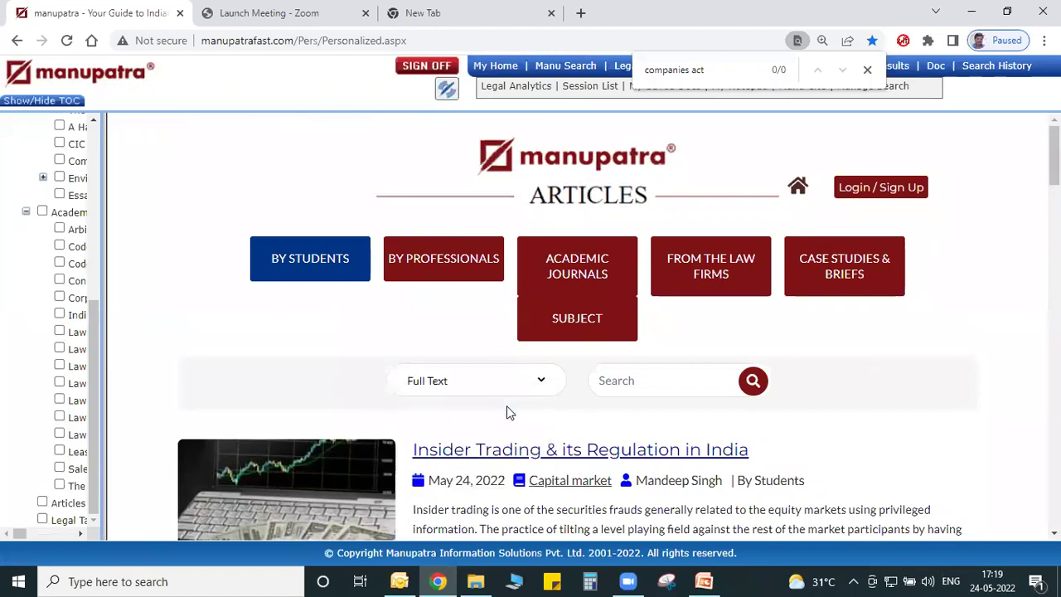
# Search articles for 'human trafficking' and scroll through the results.
pyautogui.click(622, 382)
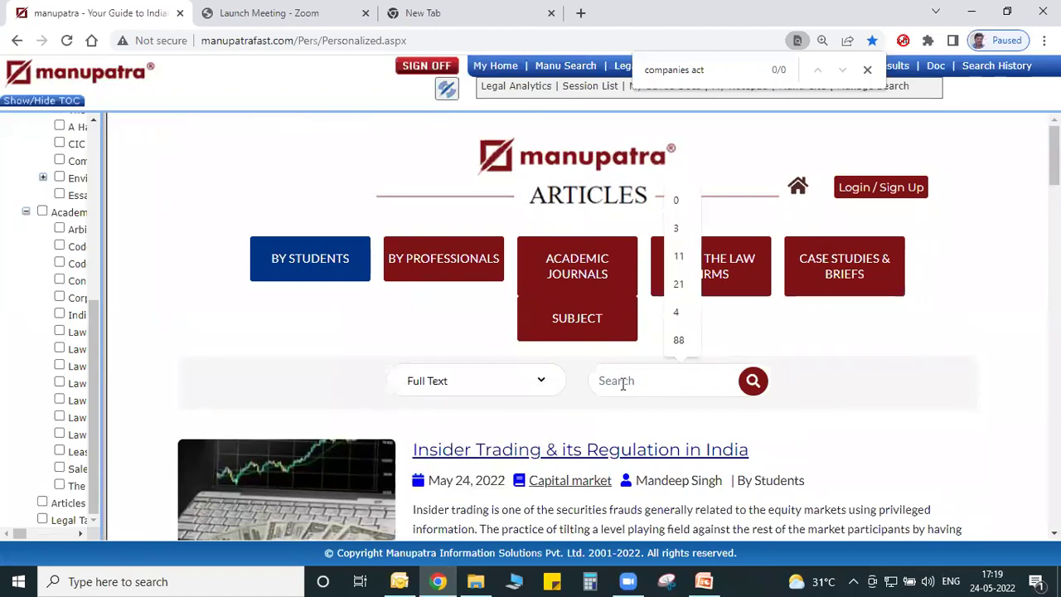
pyautogui.write('raffickinh')
pyautogui.press('BackSpace')
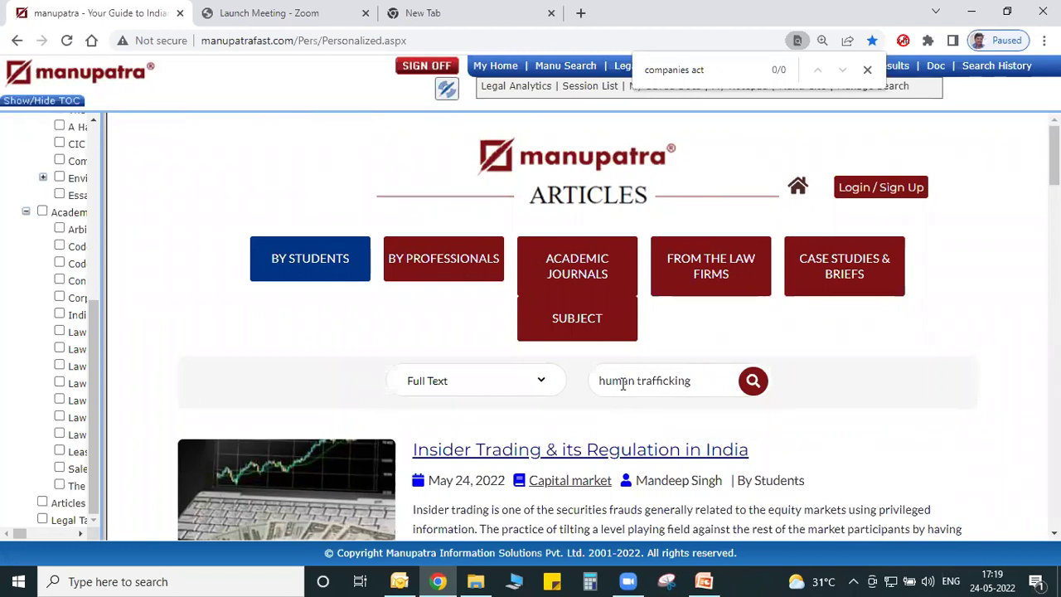
pyautogui.click(750, 383)
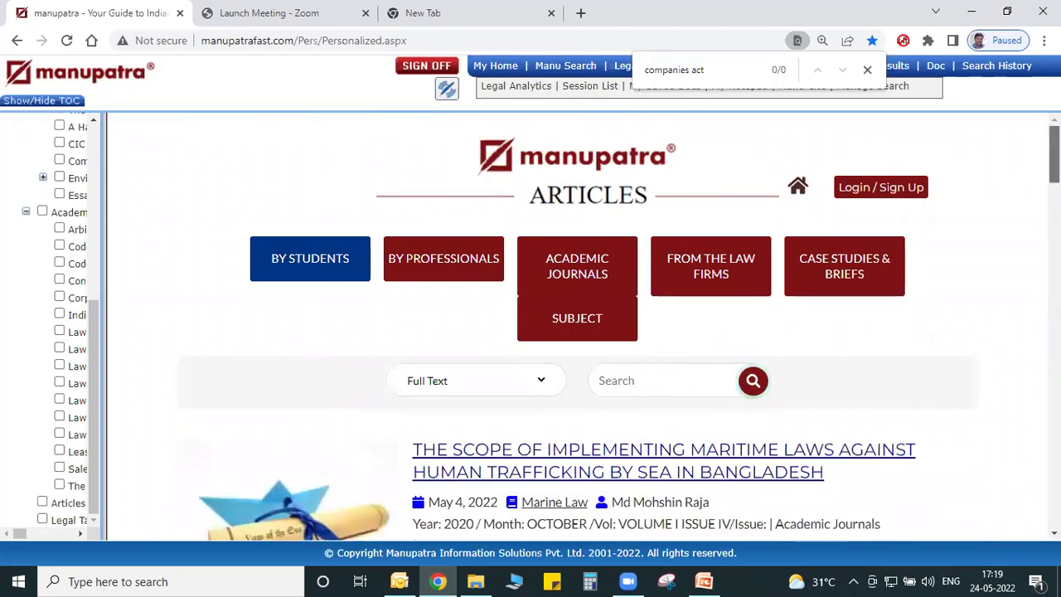
pyautogui.scroll(-2, 580, 331)
pyautogui.scroll(-2, 580, 331)
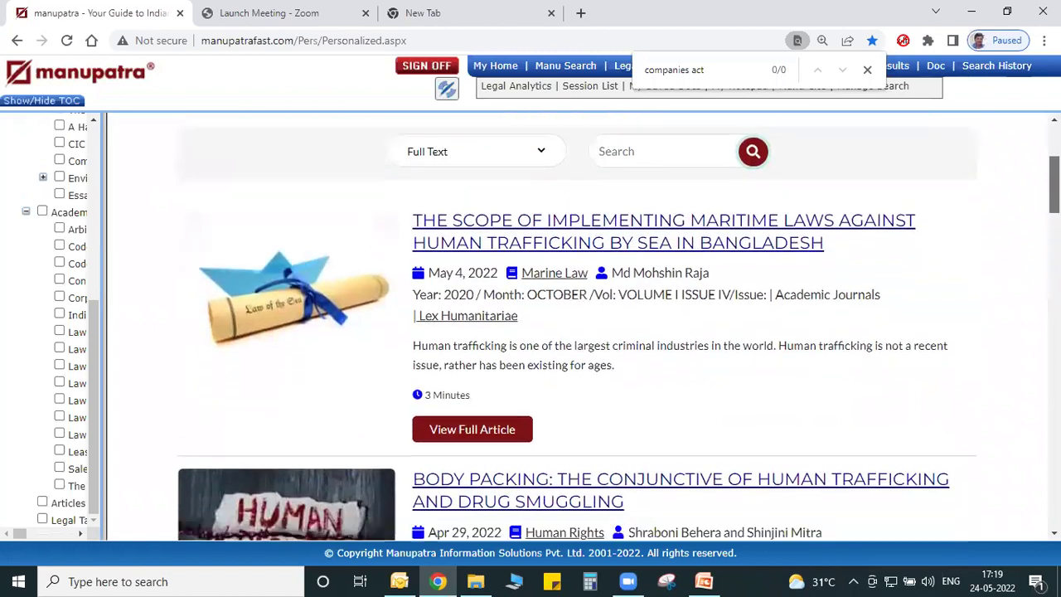
pyautogui.scroll(1, 572, 258)
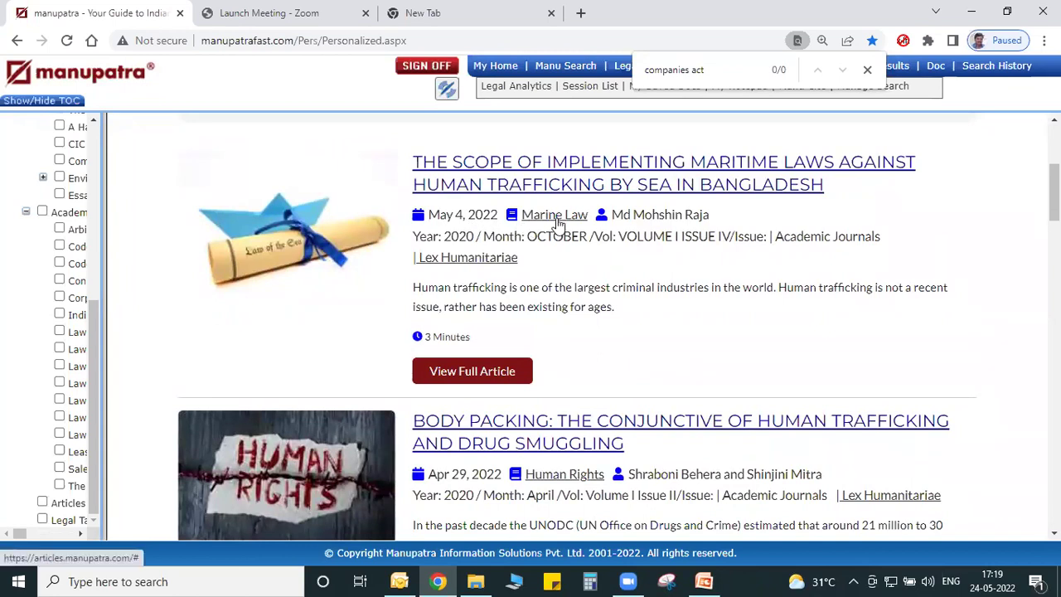
# Open the Bangladesh maritime-law trafficking article's PDF in a new tab, browse it, then go to the Articles sign-in page.
pyautogui.click(592, 168)
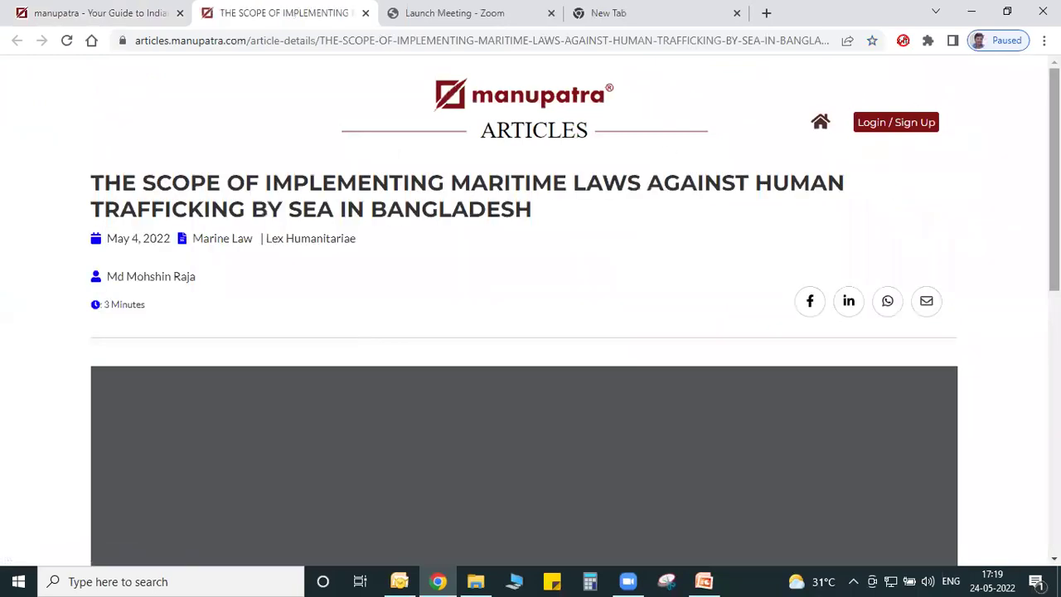
pyautogui.scroll(-5, 530, 331)
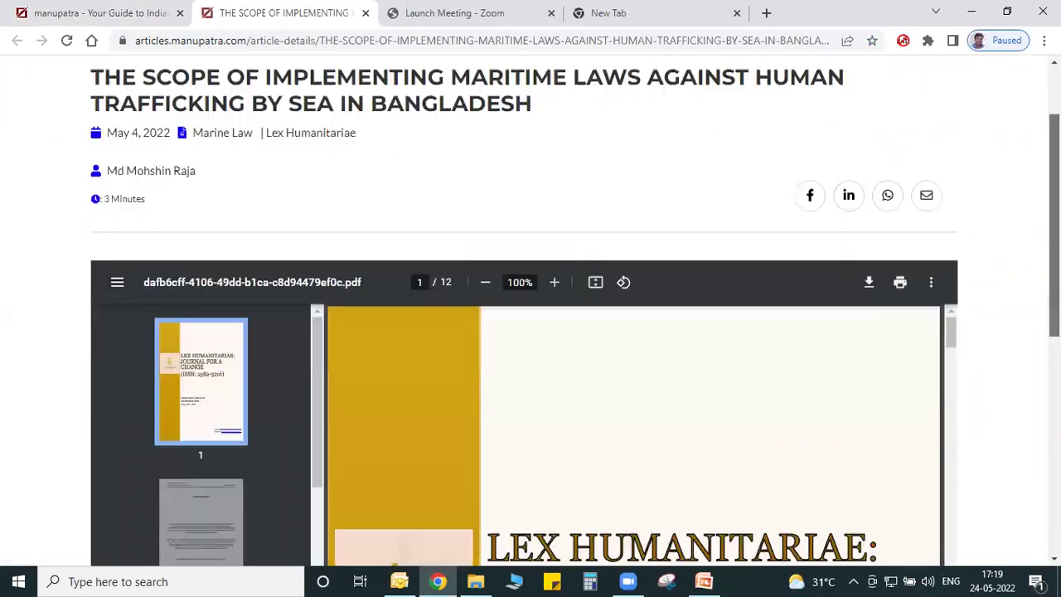
pyautogui.scroll(-1, 531, 332)
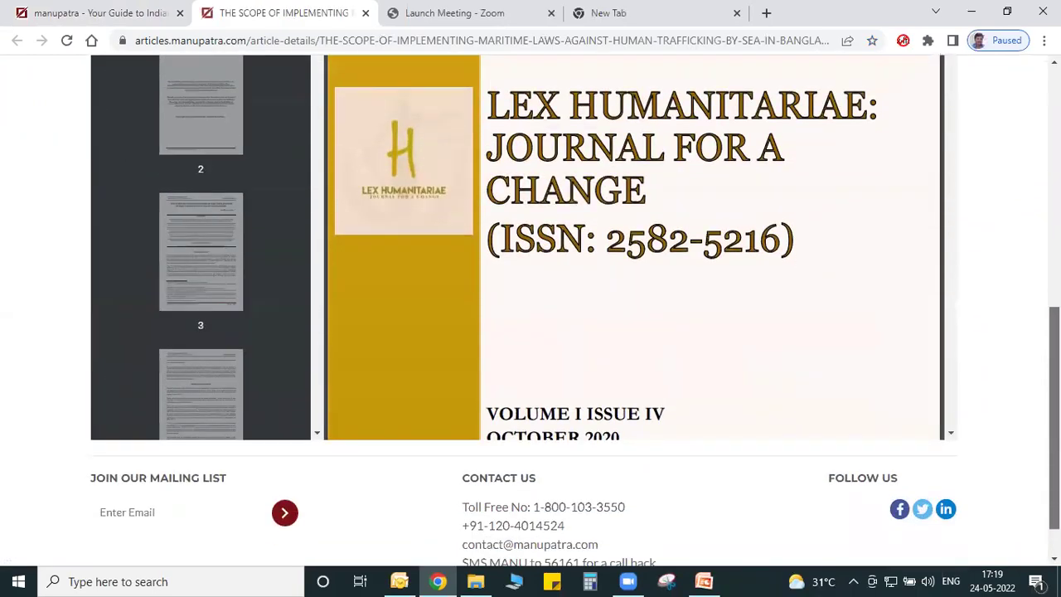
pyautogui.click(951, 433)
pyautogui.click(952, 433)
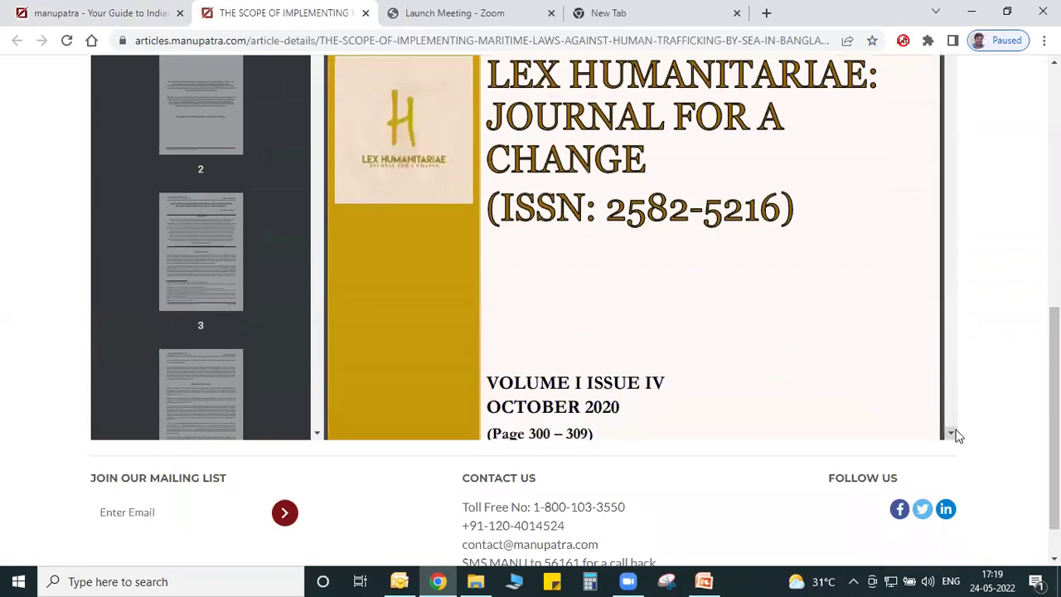
pyautogui.click(952, 432)
pyautogui.click(951, 433)
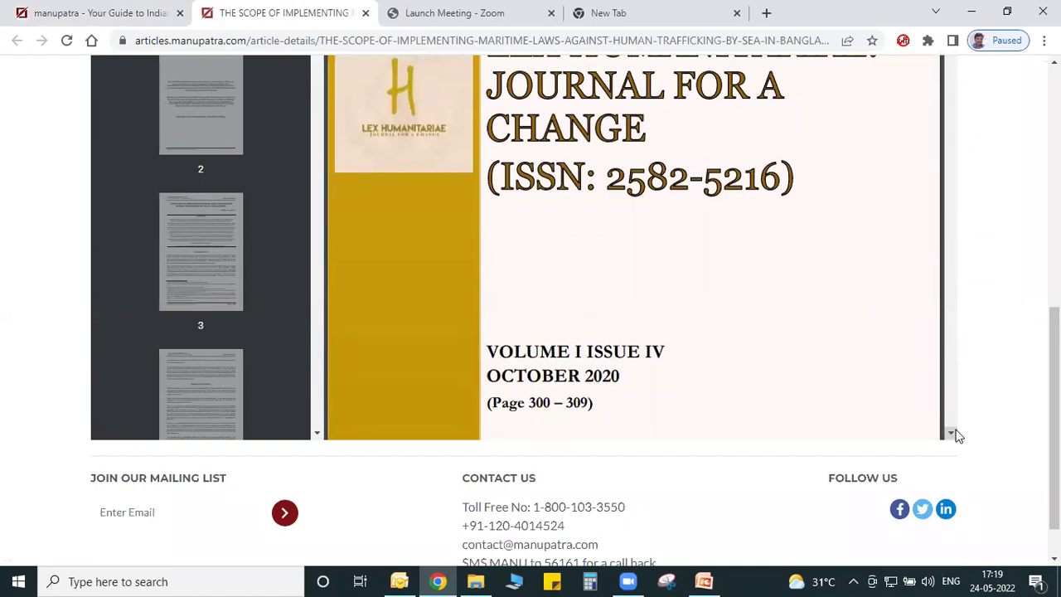
pyautogui.press('Home')
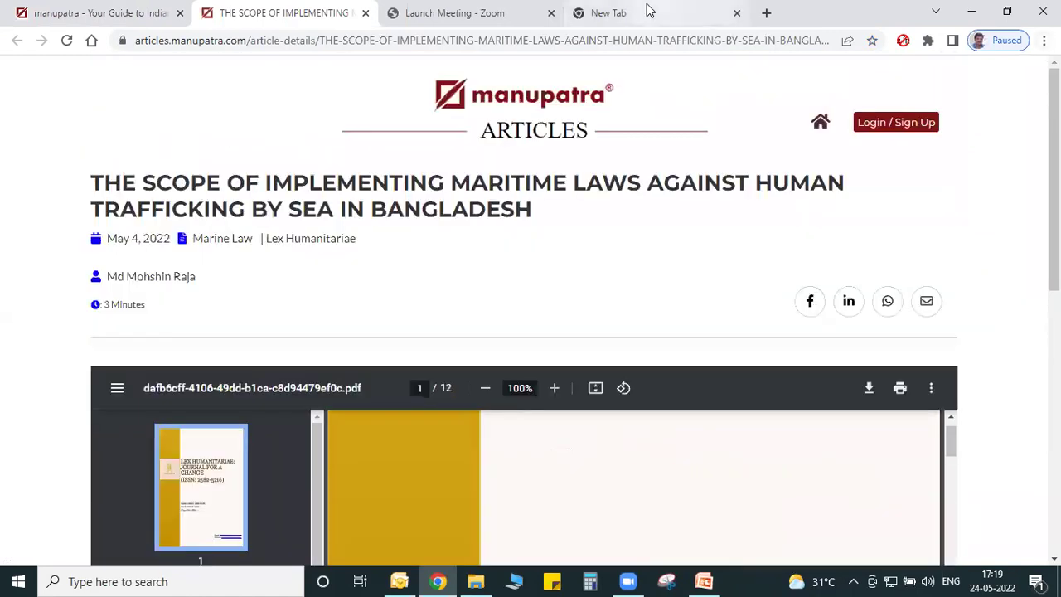
pyautogui.click(891, 130)
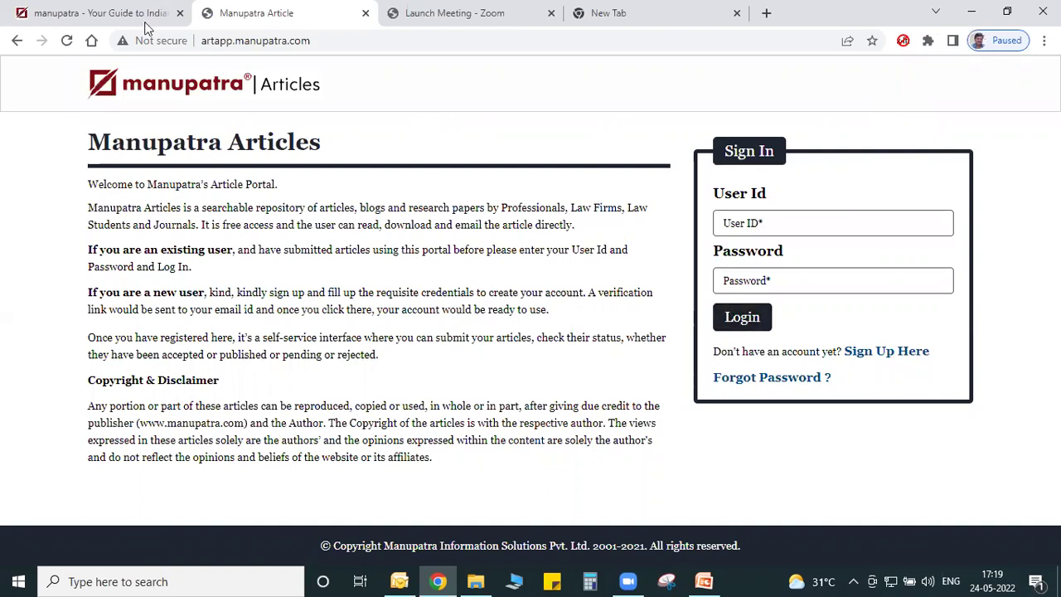
# Back on the main tab, collapse e-Books in the contents tree, close the find bar and open My Home.
pyautogui.click(107, 11)
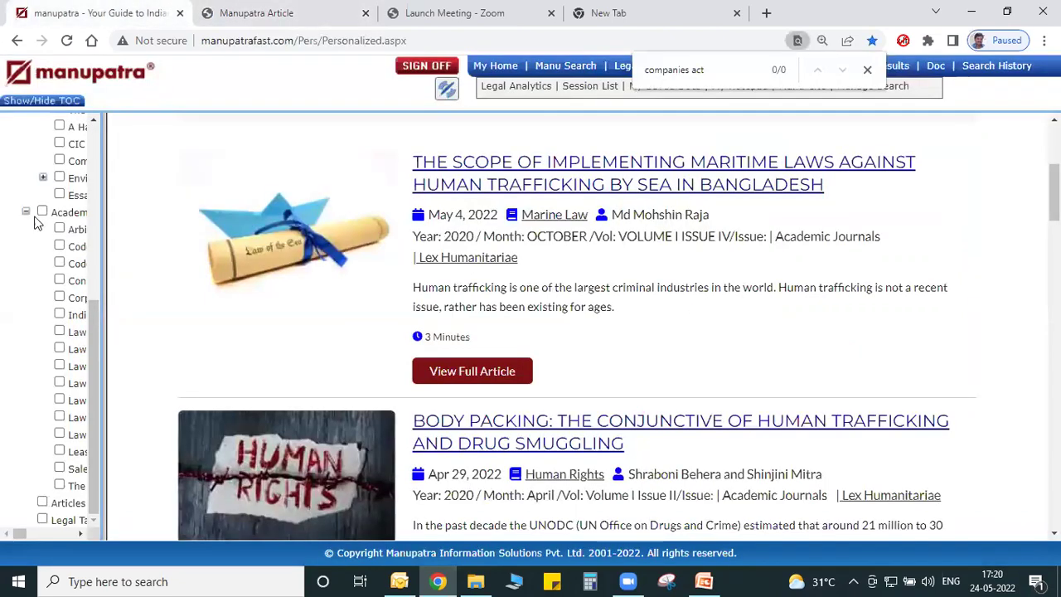
pyautogui.scroll(3, 54, 220)
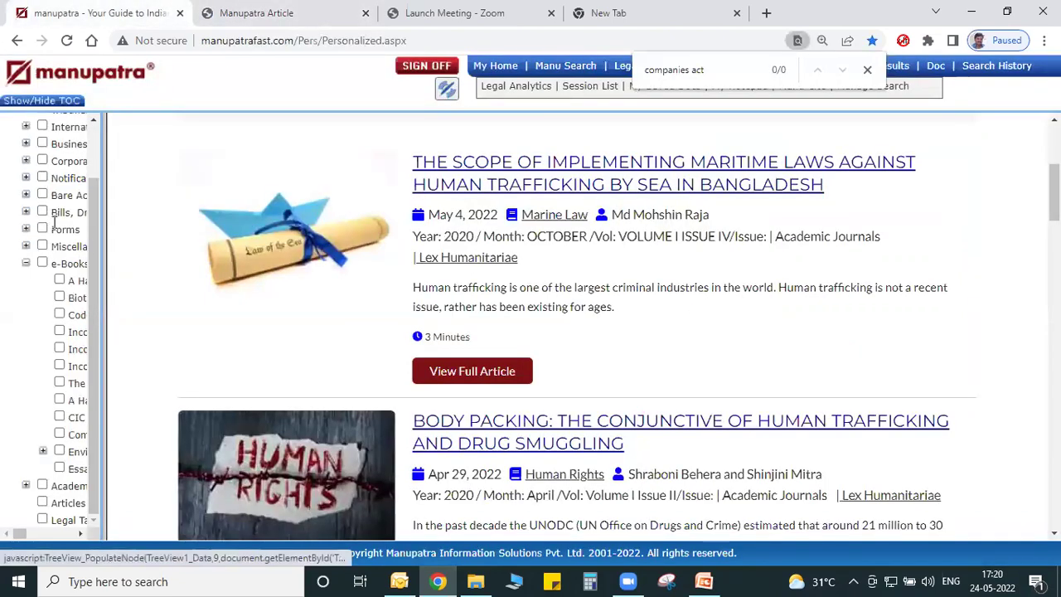
pyautogui.click(25, 262)
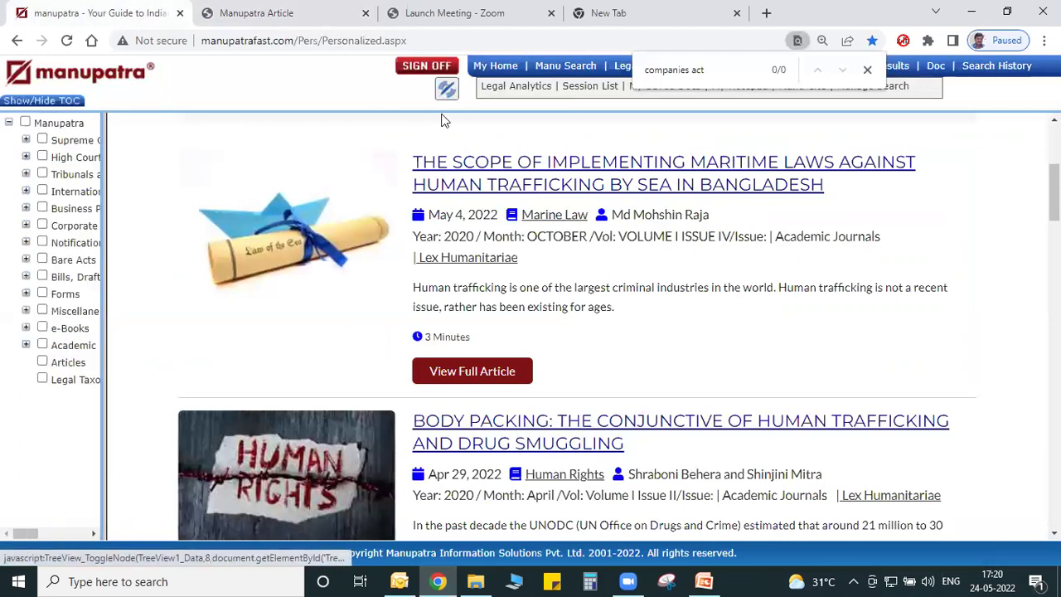
pyautogui.click(867, 71)
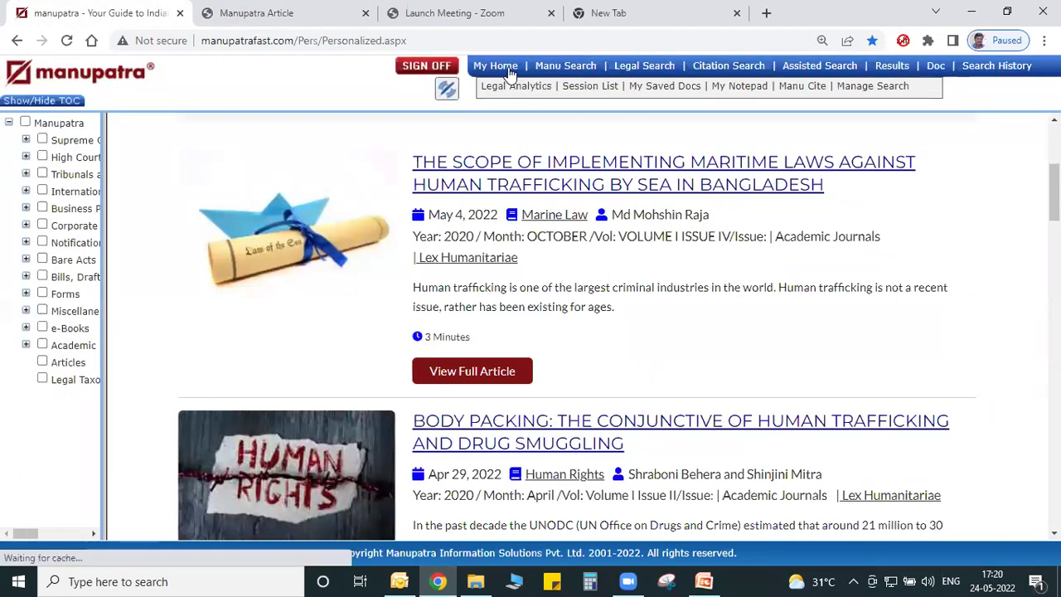
pyautogui.click(508, 73)
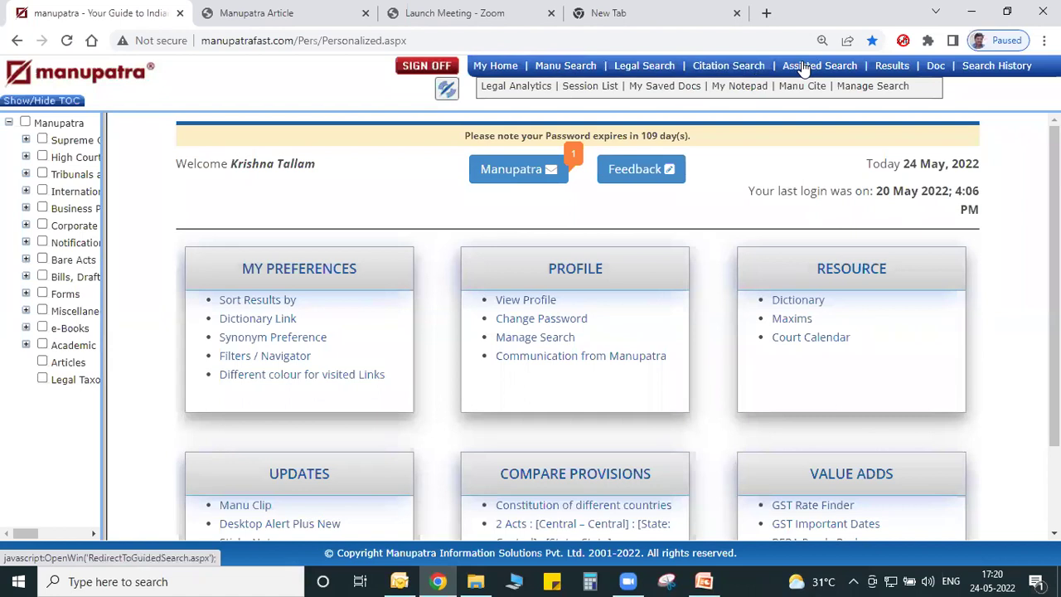
# Run a Manu Search free-text search for 'gender justice'.
pyautogui.click(565, 70)
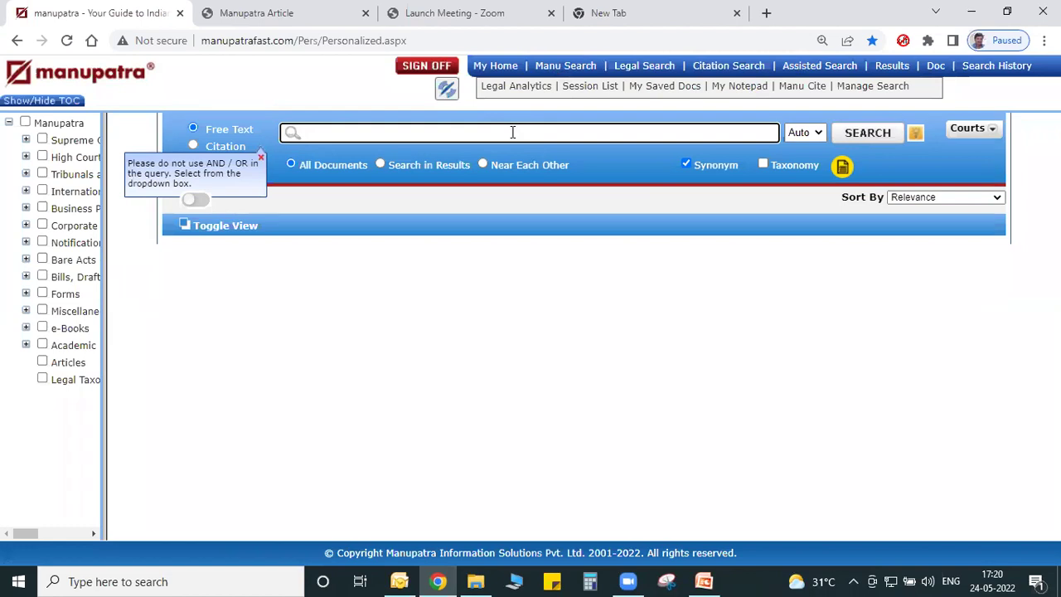
pyautogui.write('gender j')
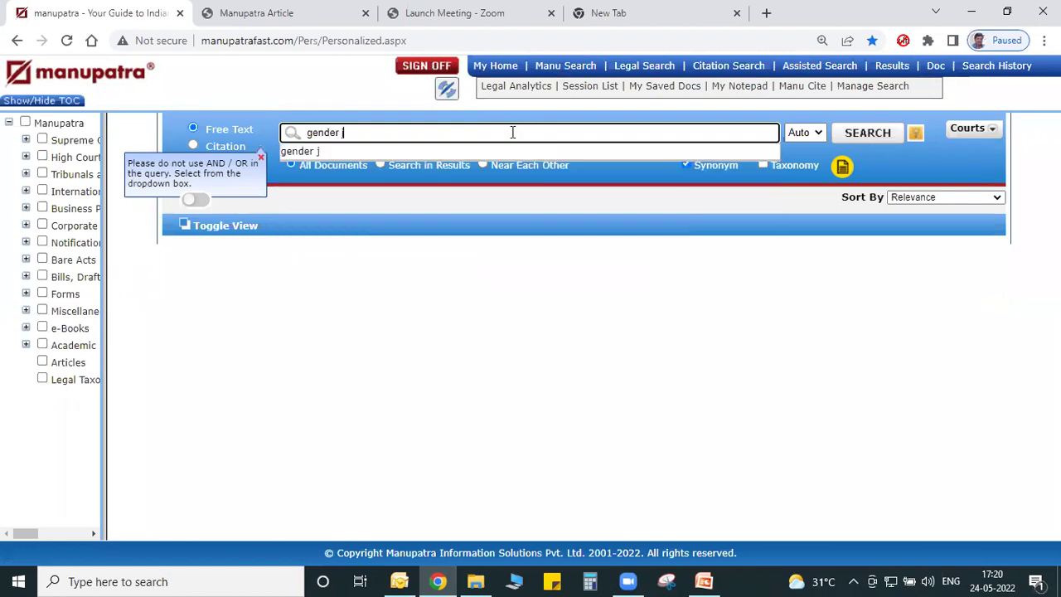
pyautogui.write('ustice')
pyautogui.click(851, 135)
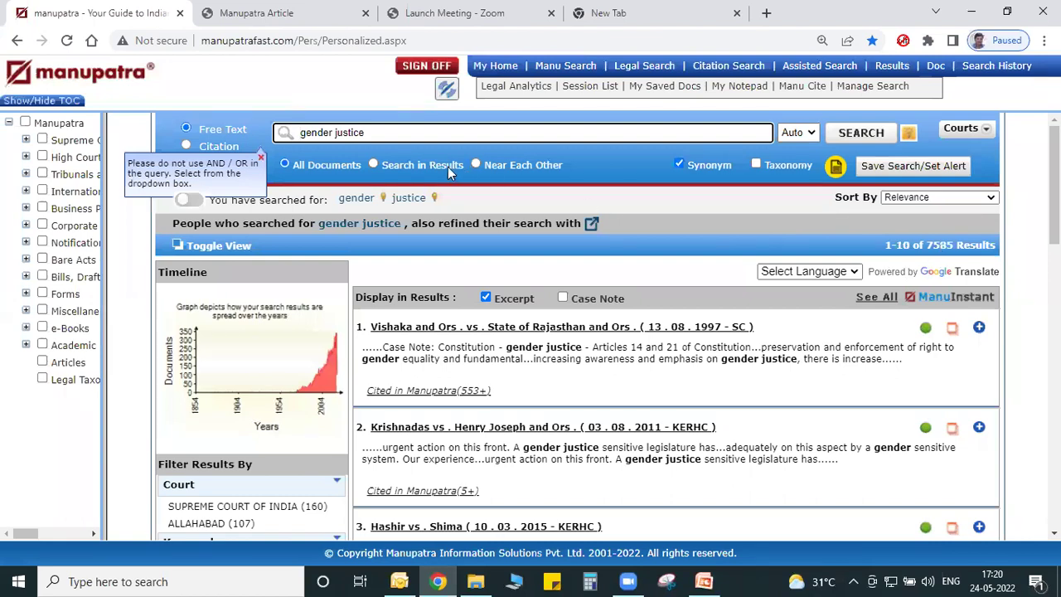
# Search within the gender justice results for "article 14", narrowing them to 1074.
pyautogui.click(373, 165)
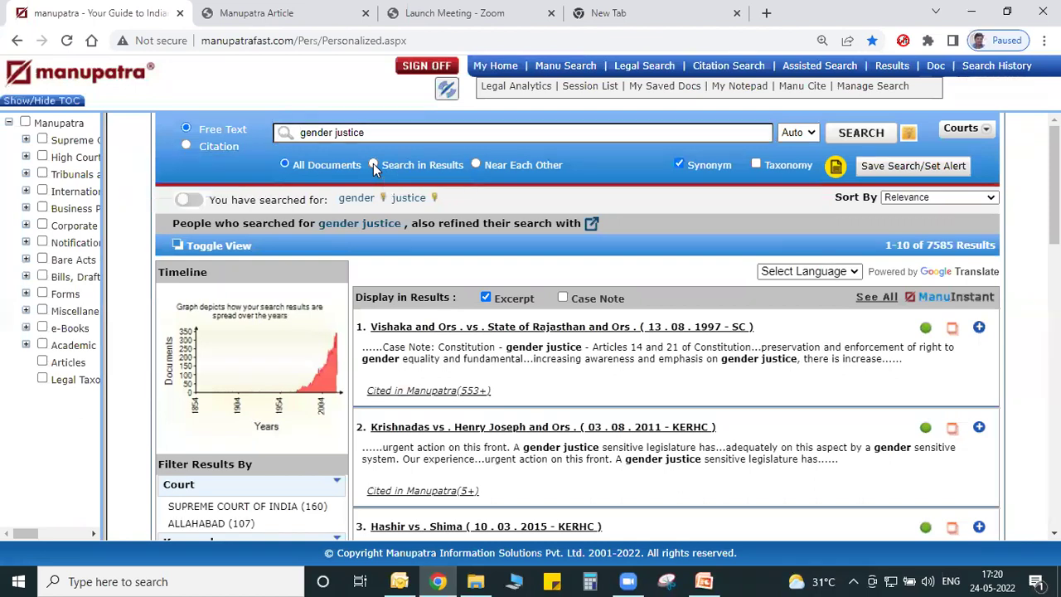
pyautogui.click(332, 131)
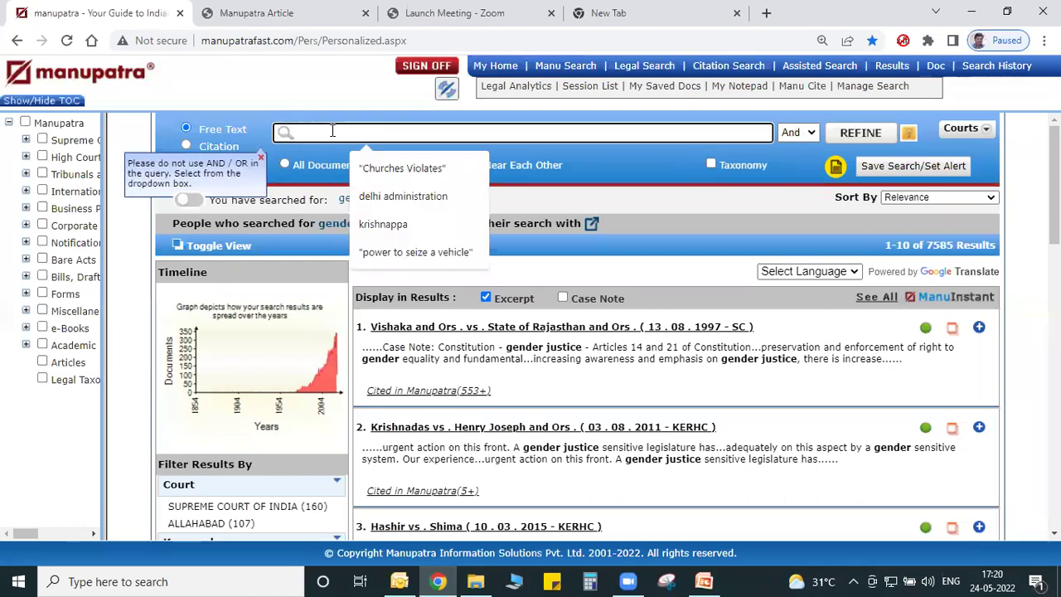
pyautogui.write('"article 14"')
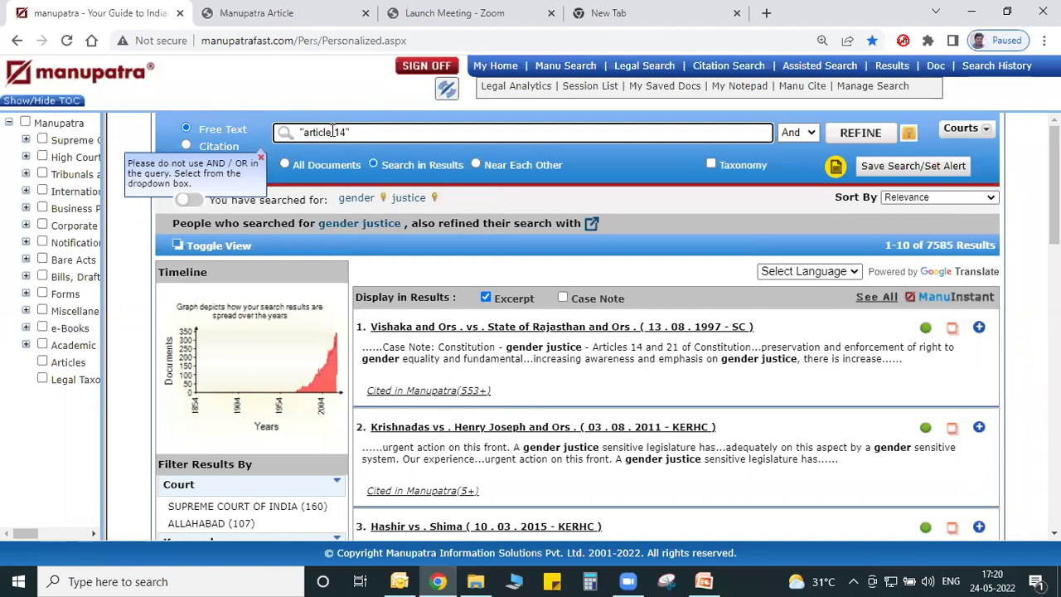
pyautogui.click(855, 142)
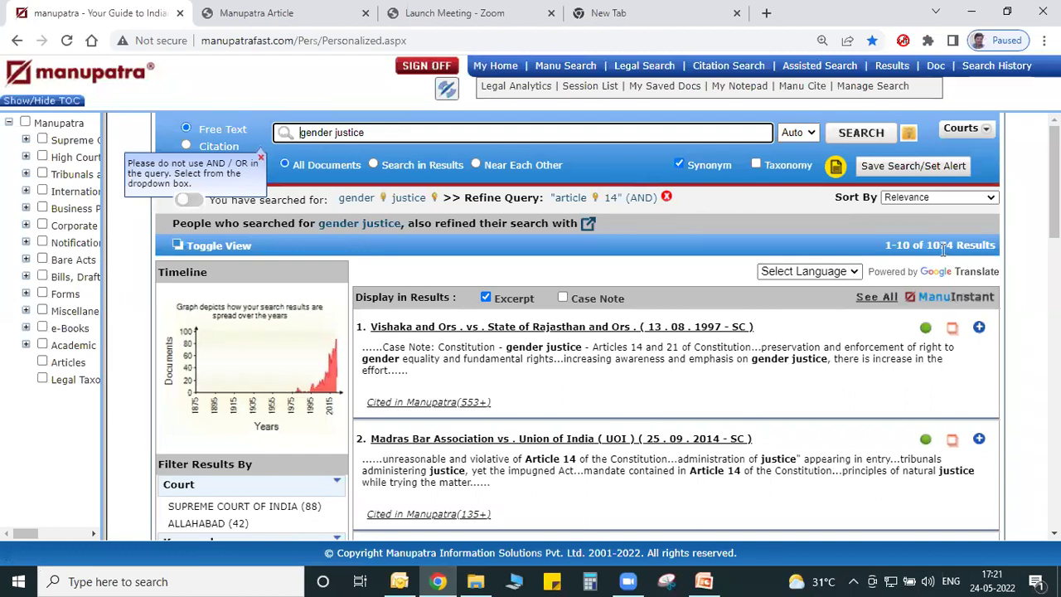
pyautogui.click(897, 199)
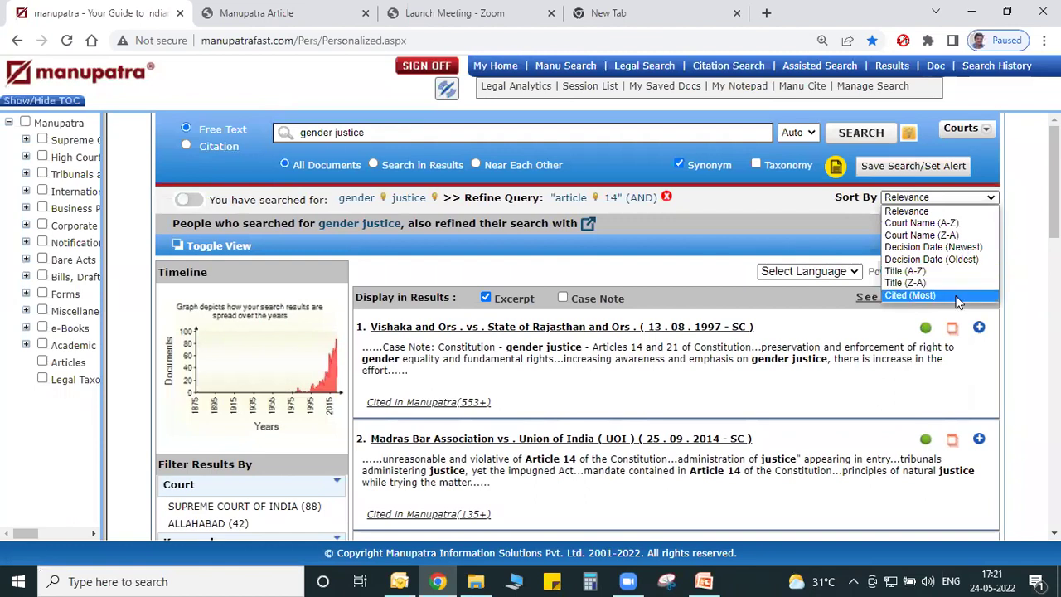
# Sort the 1074 refined results by Cited (Most) and scroll through the list and filters.
pyautogui.click(912, 295)
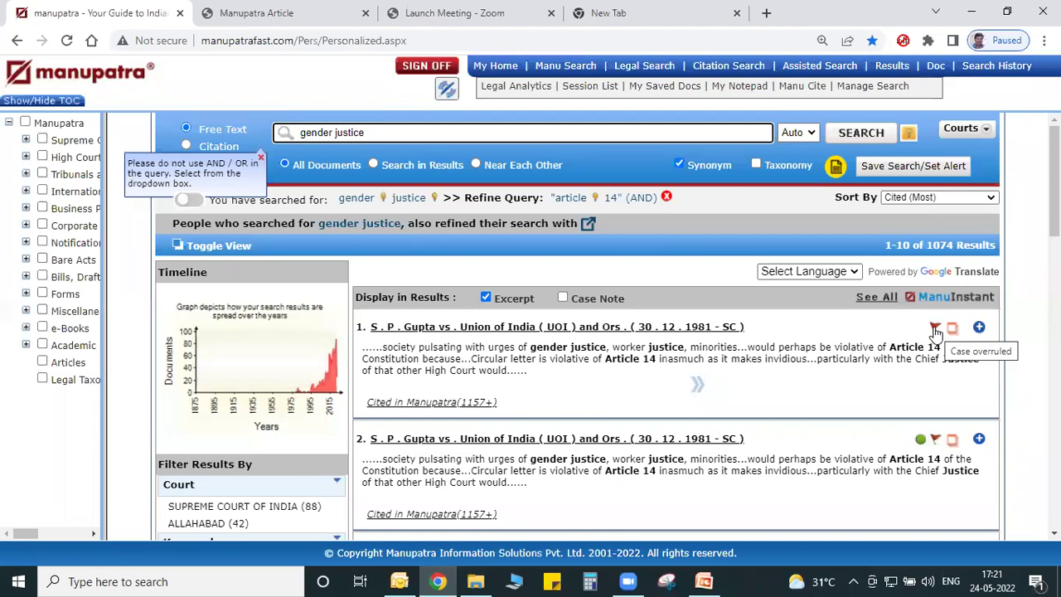
pyautogui.scroll(-1, 1053, 191)
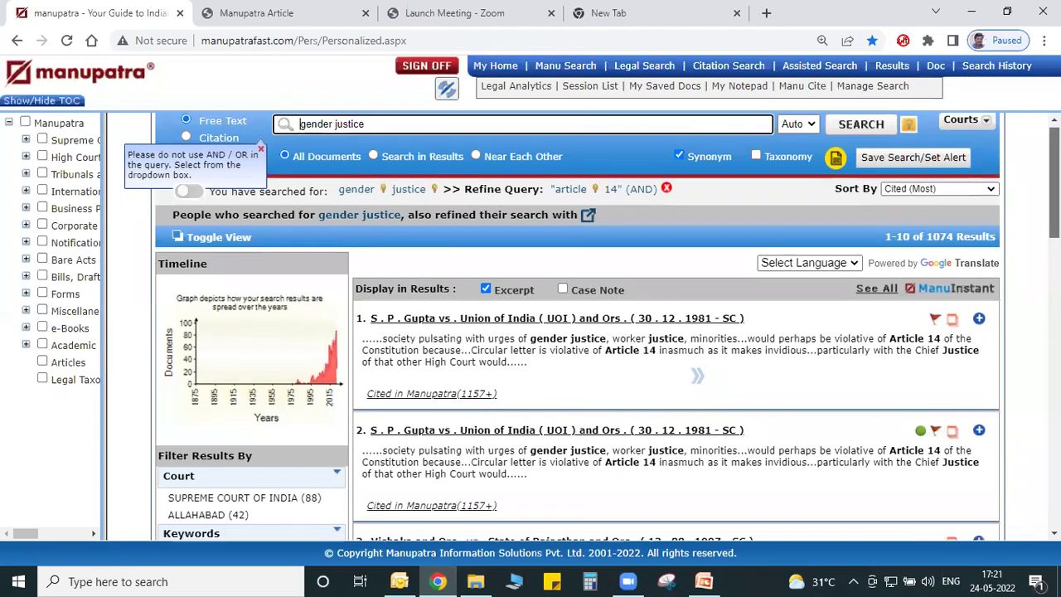
pyautogui.scroll(-1, 1053, 216)
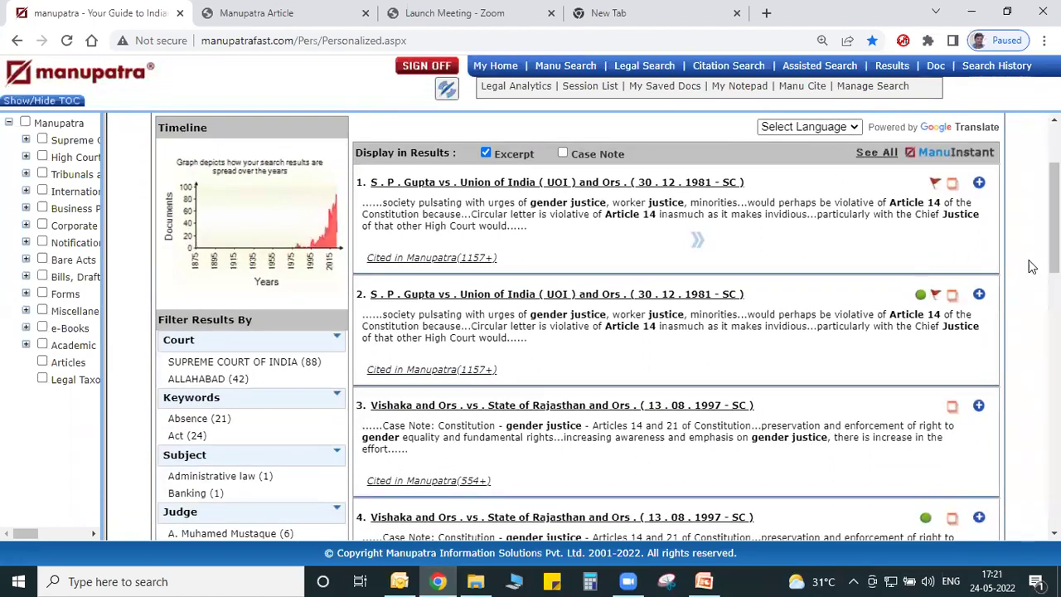
pyautogui.scroll(-1, 1053, 216)
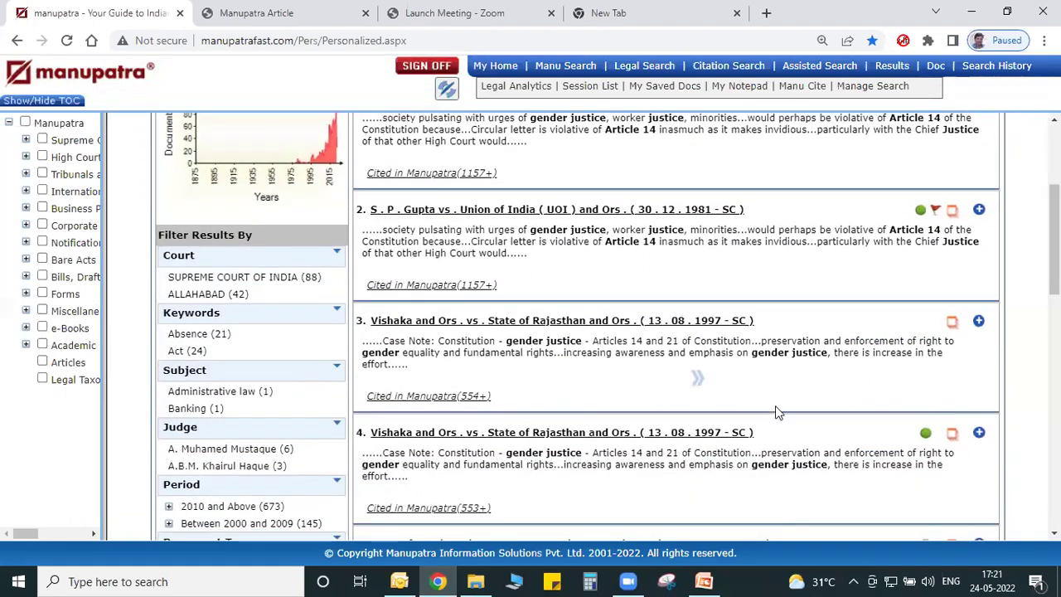
pyautogui.scroll(3, 929, 316)
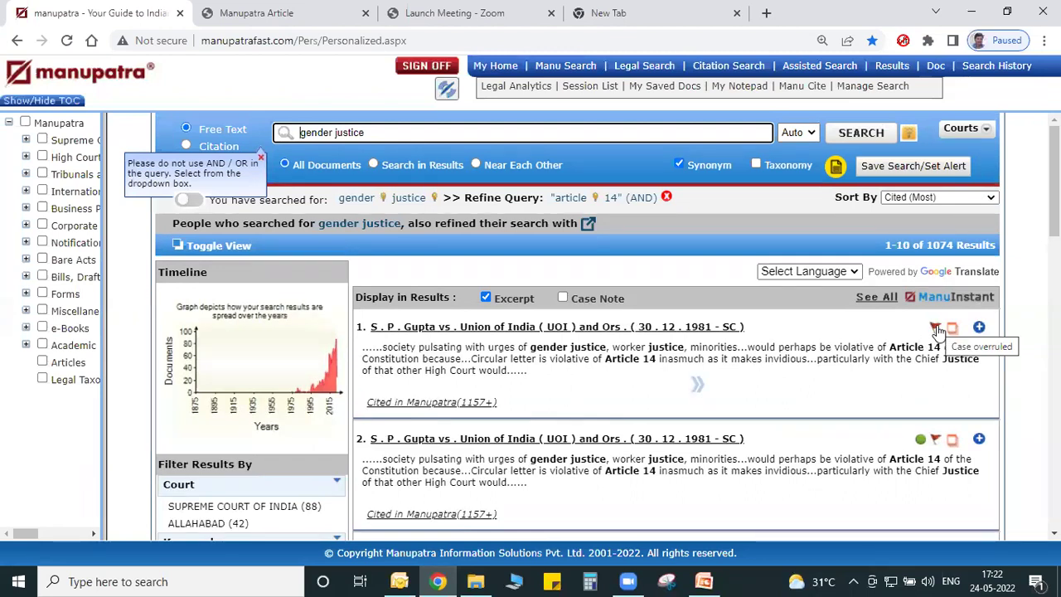
pyautogui.scroll(-4, 937, 330)
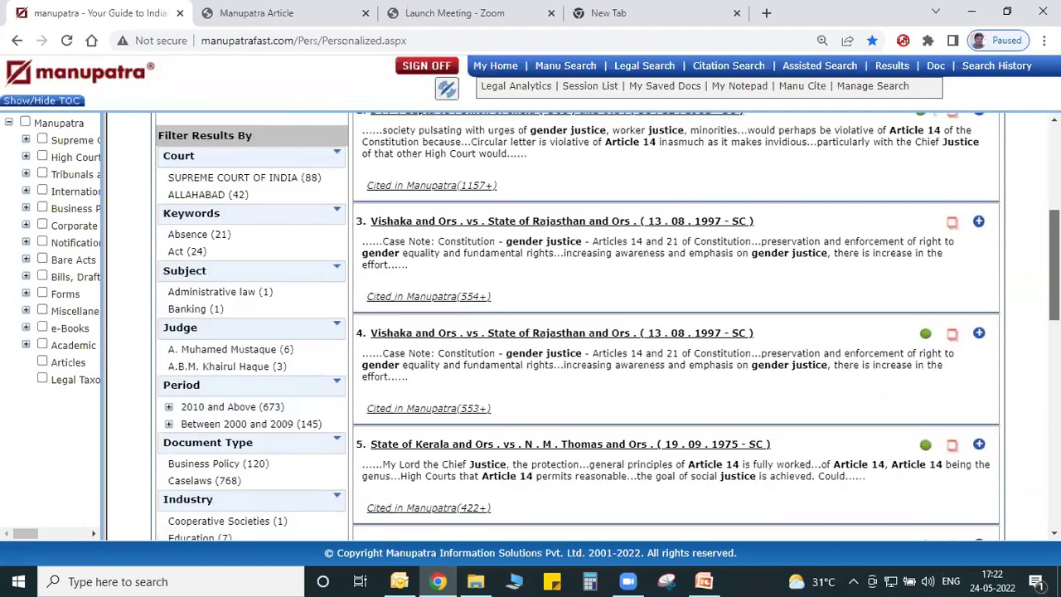
pyautogui.scroll(1, 214, 238)
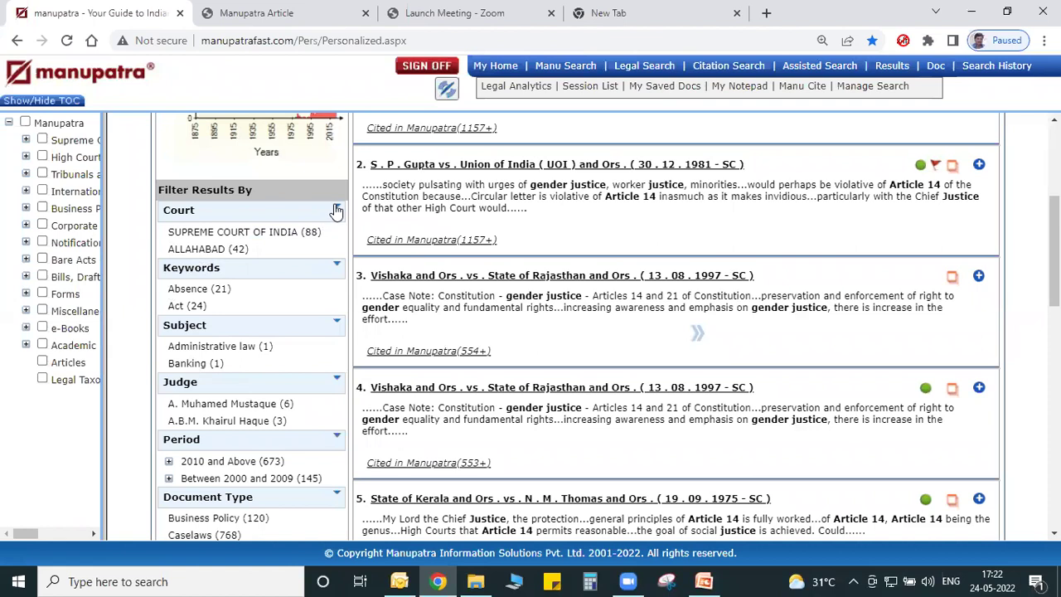
pyautogui.scroll(3, 907, 244)
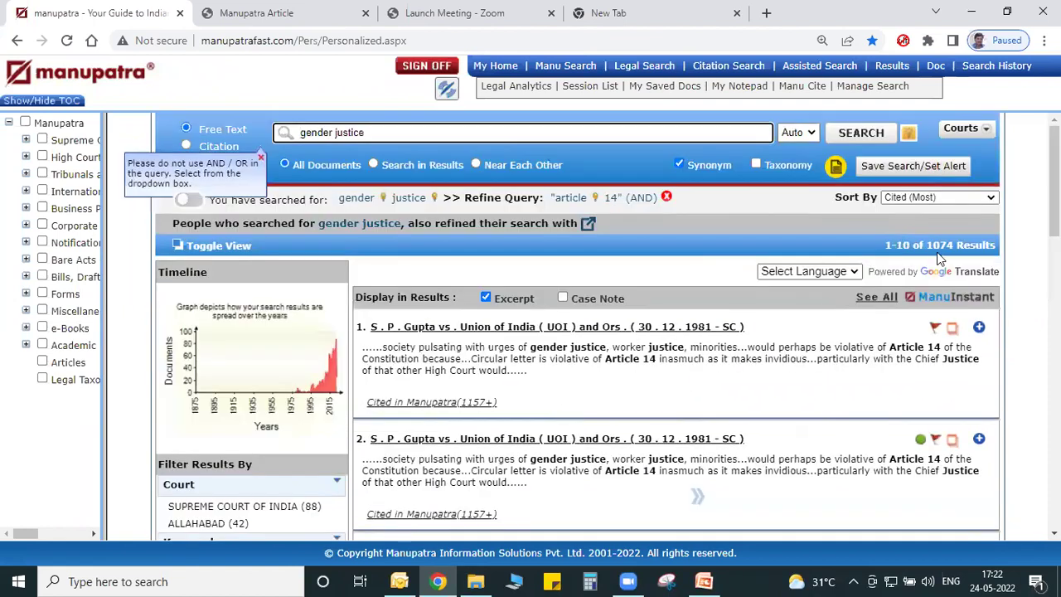
pyautogui.scroll(-5, 810, 294)
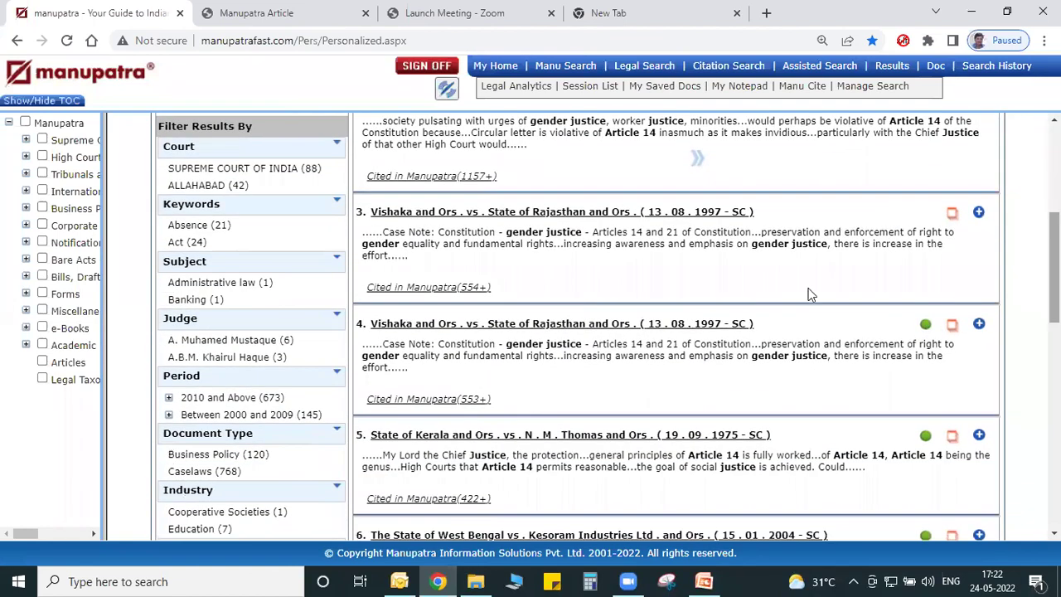
# Expand the Court filter to list all courts with their counts.
pyautogui.click(337, 145)
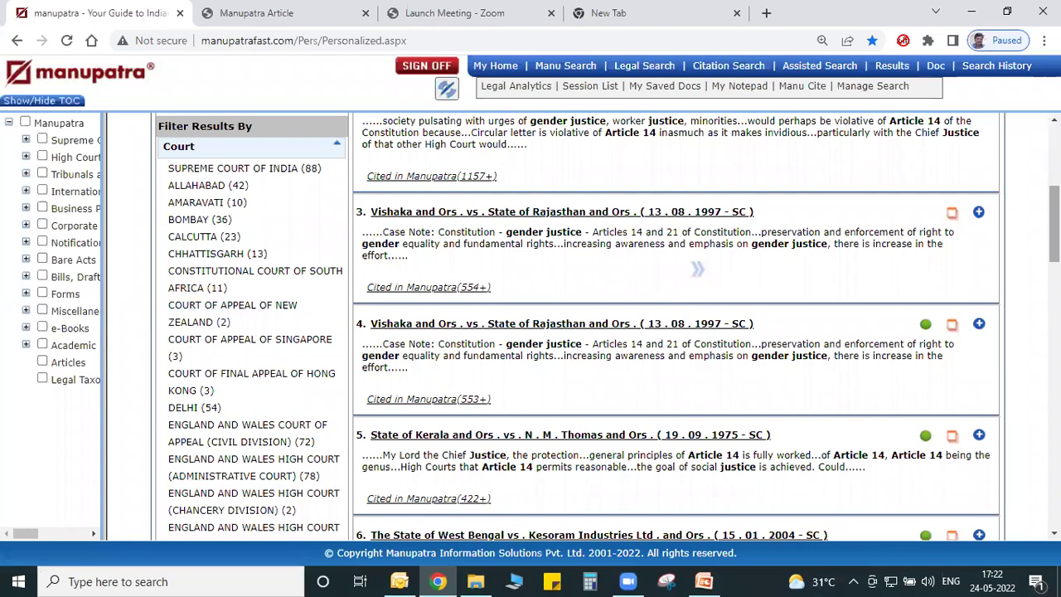
pyautogui.scroll(-4, 580, 326)
pyautogui.scroll(-1, 358, 401)
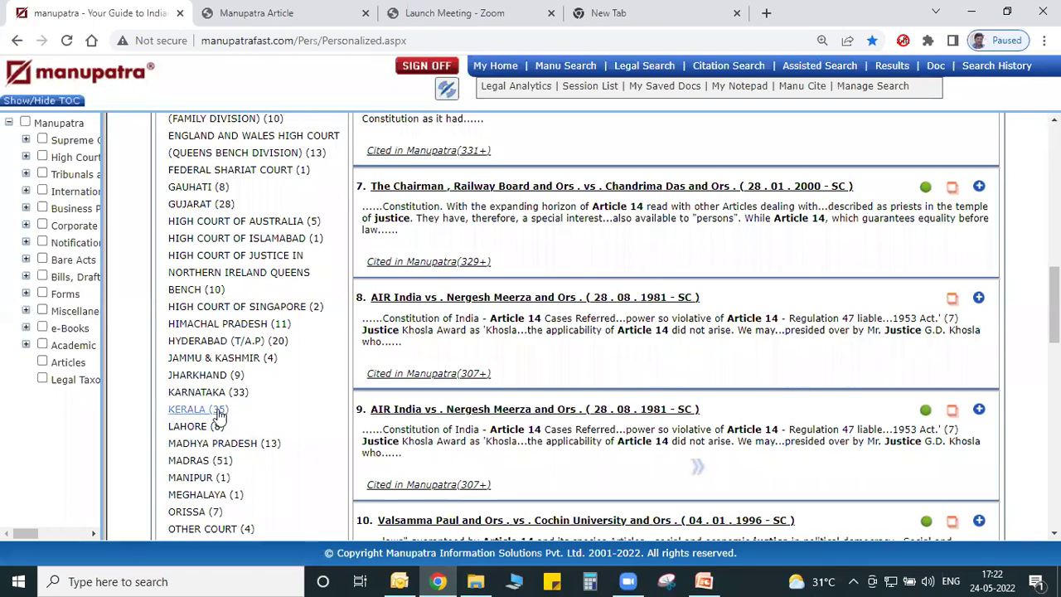
pyautogui.scroll(6, 228, 439)
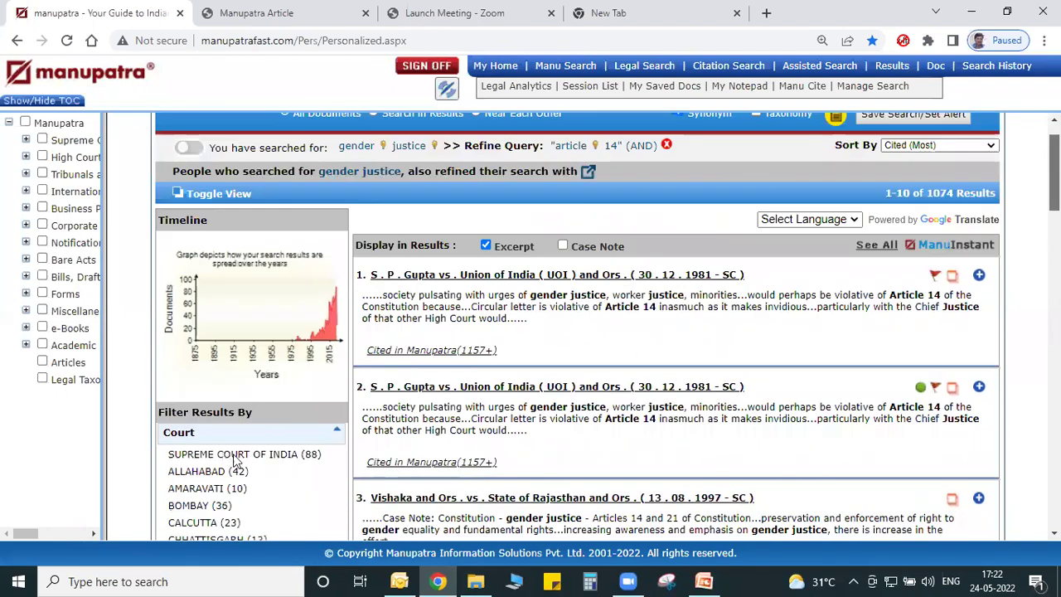
pyautogui.scroll(1, 234, 460)
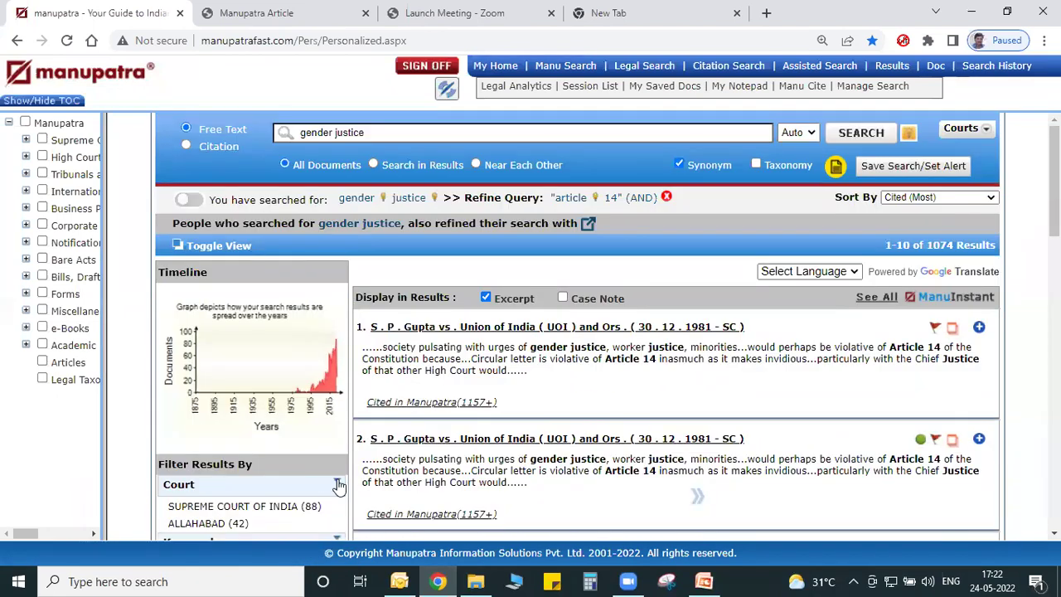
pyautogui.scroll(-3, 337, 484)
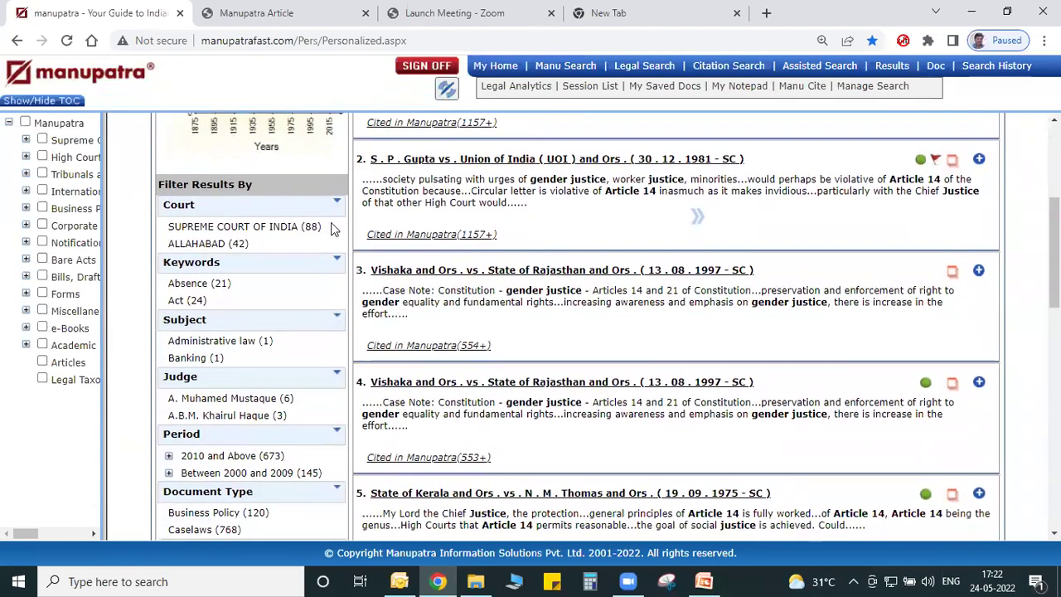
# Expand the full Keywords and Subject filter lists.
pyautogui.click(337, 260)
pyautogui.scroll(-3, 337, 261)
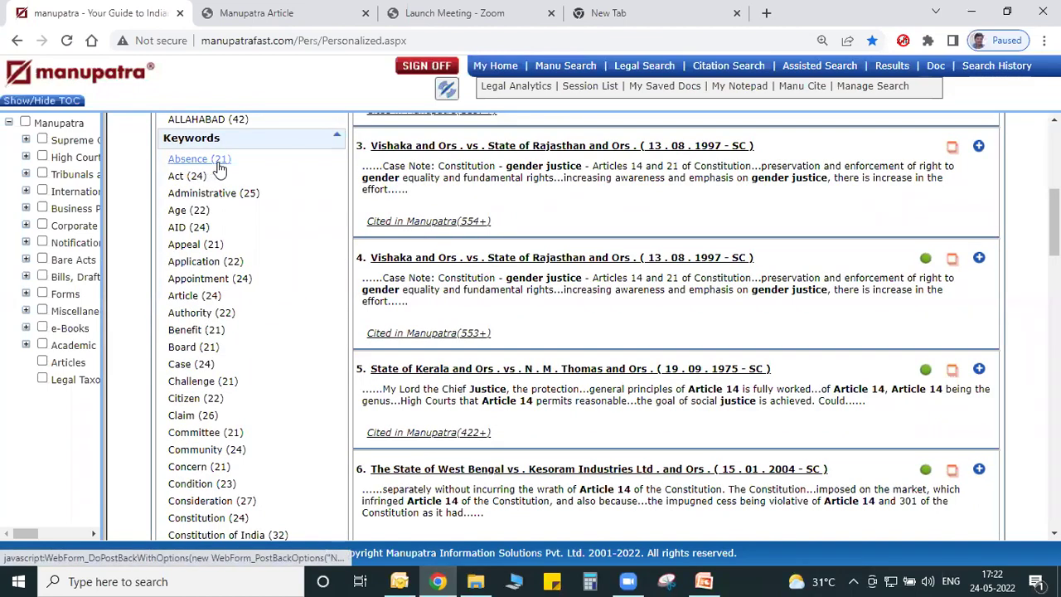
pyautogui.scroll(-5, 219, 170)
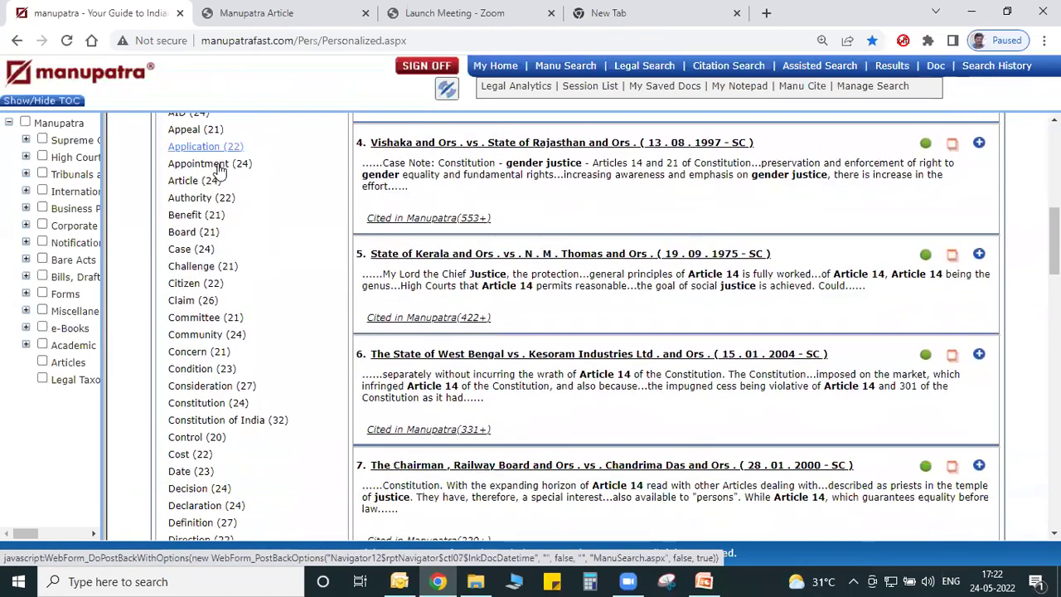
pyautogui.scroll(-15, 220, 169)
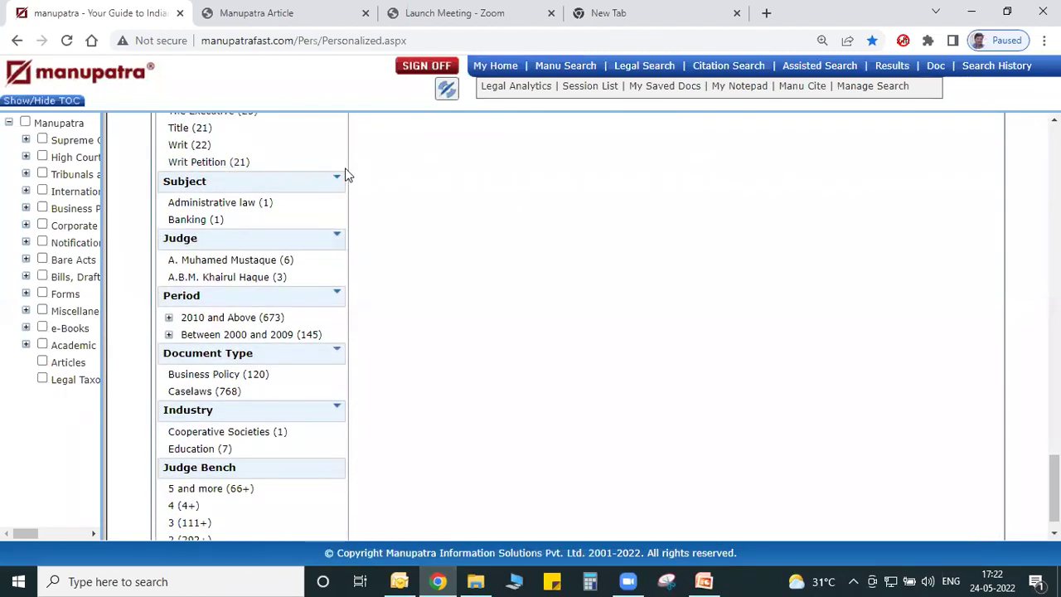
pyautogui.click(339, 181)
pyautogui.scroll(-4, 339, 180)
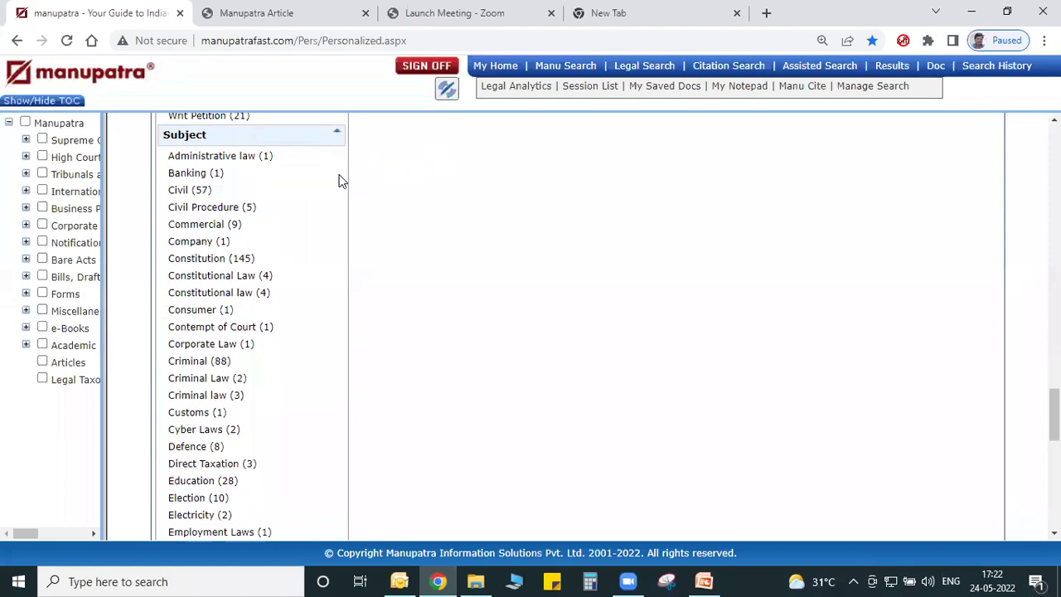
pyautogui.scroll(-6, 339, 180)
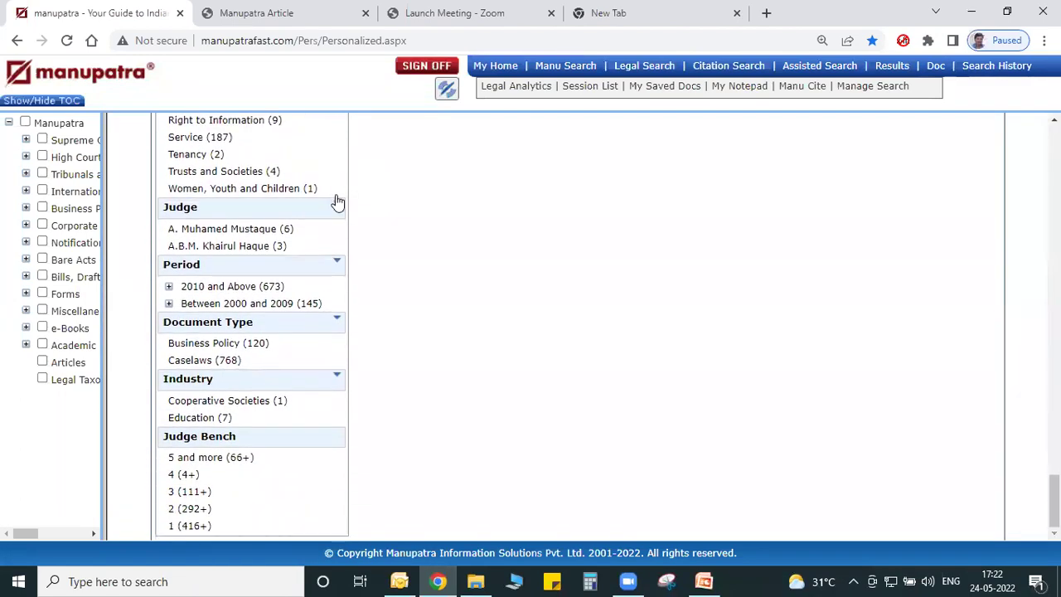
# Expand the Judge and Period filters, briefly showing the years under 2010 and Above.
pyautogui.click(336, 204)
pyautogui.scroll(-2, 335, 204)
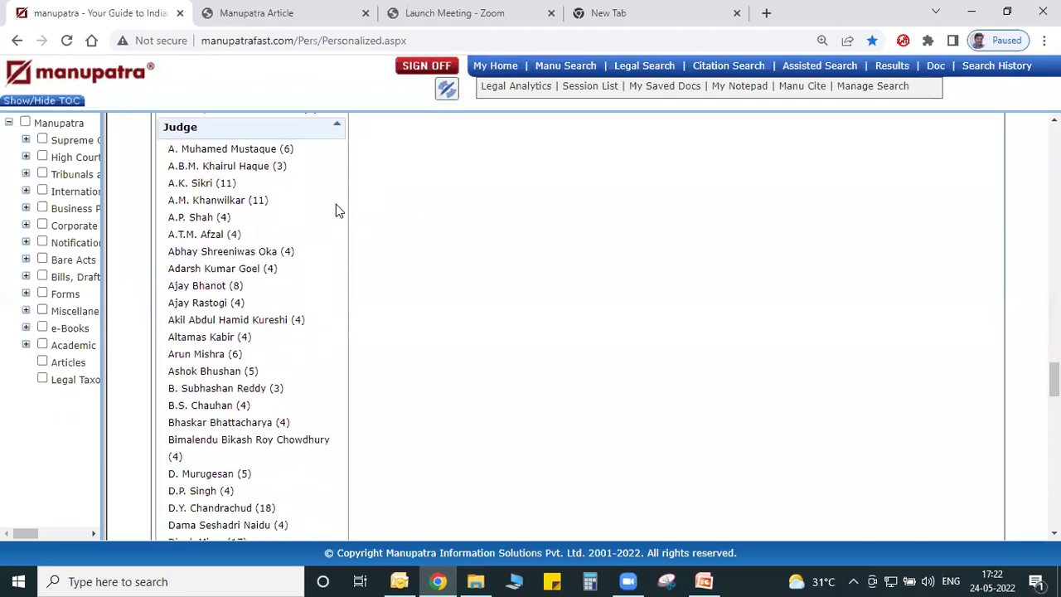
pyautogui.scroll(-6, 336, 207)
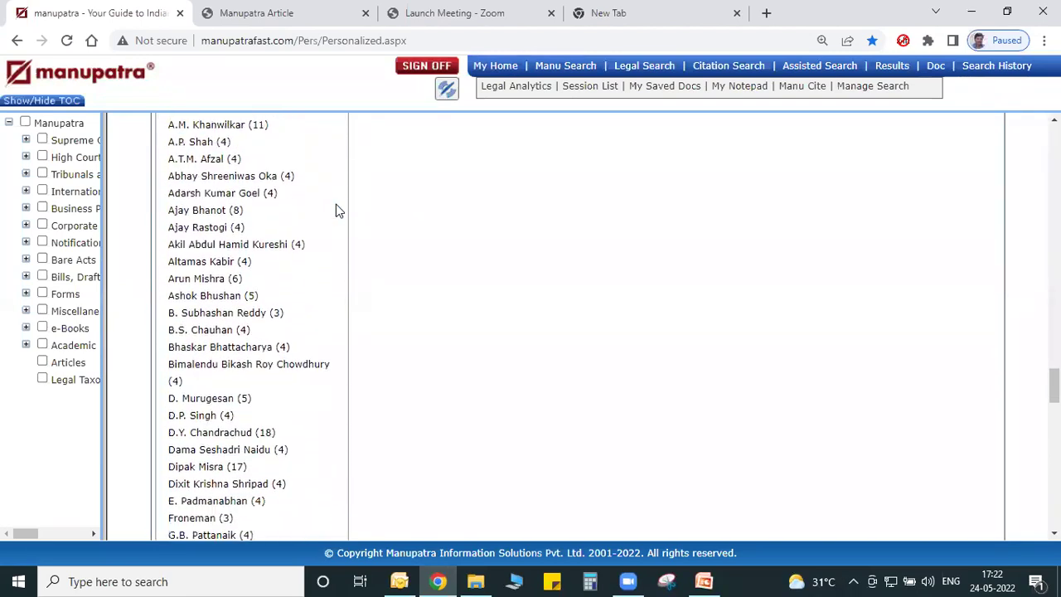
pyautogui.scroll(-12, 336, 207)
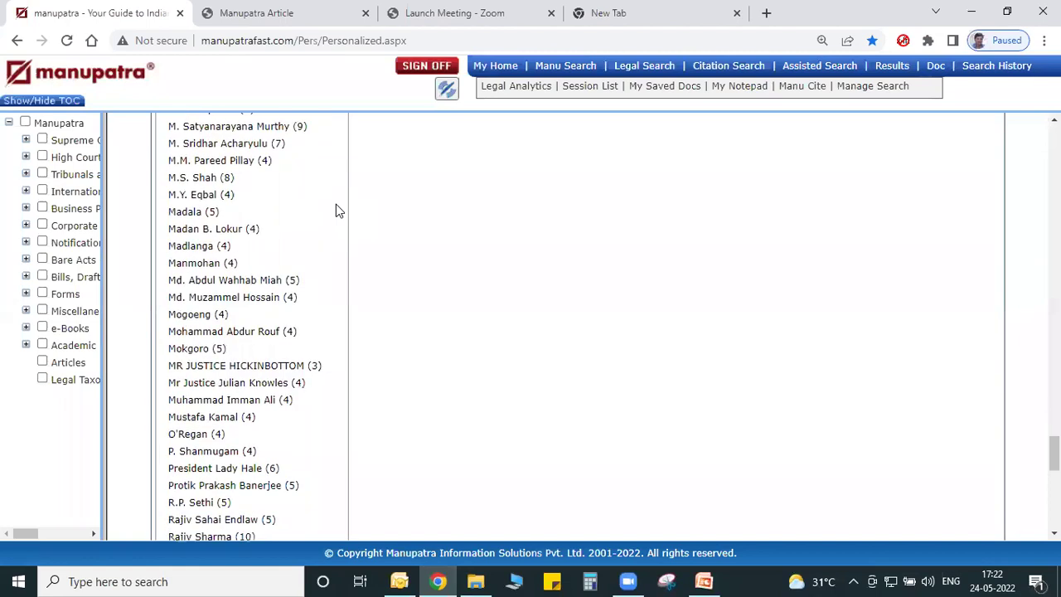
pyautogui.scroll(-2, 336, 204)
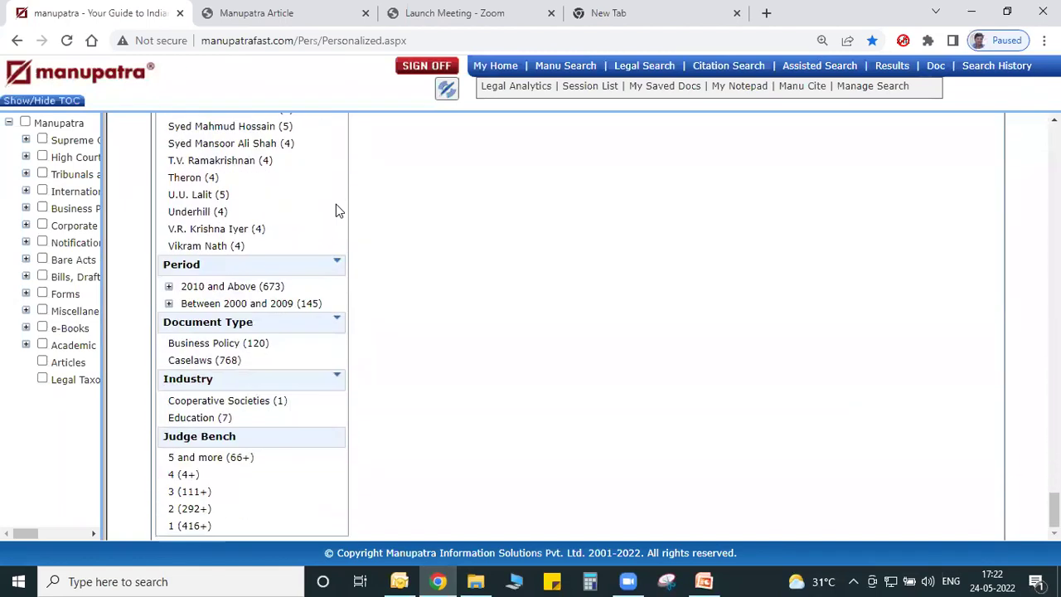
pyautogui.click(336, 264)
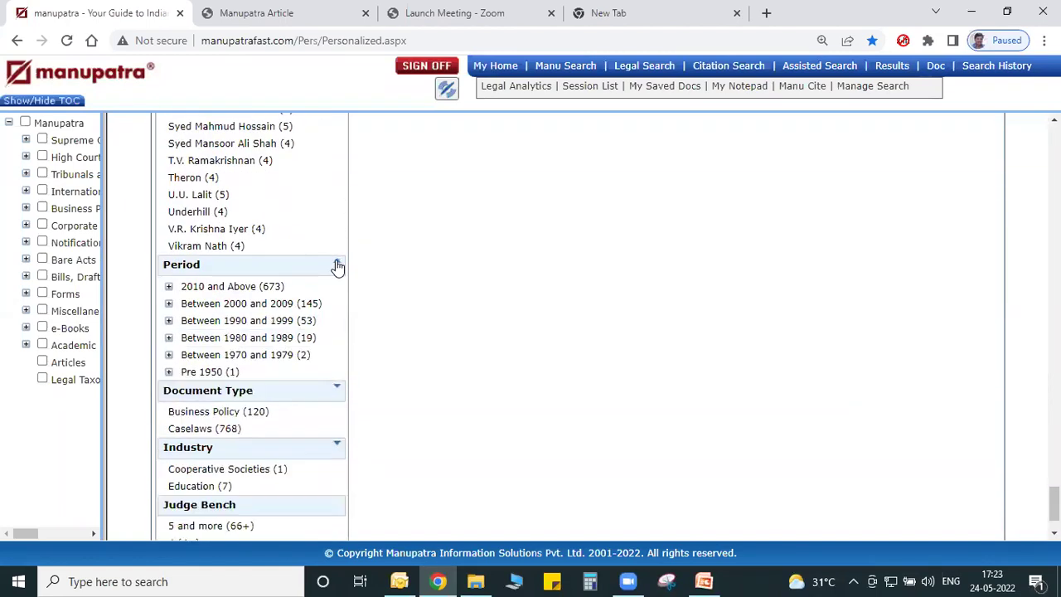
pyautogui.click(169, 287)
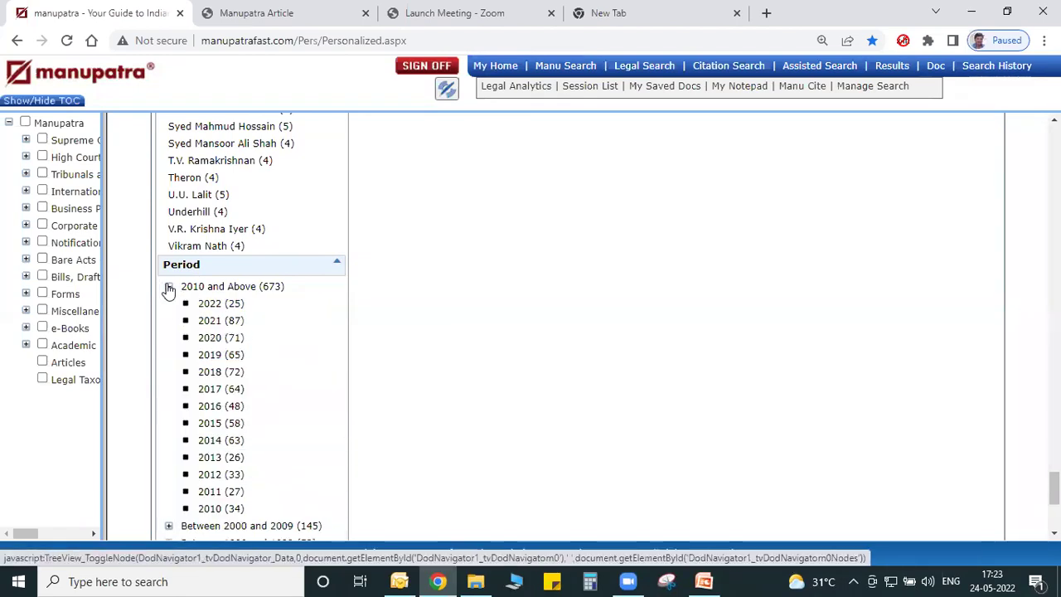
pyautogui.click(168, 286)
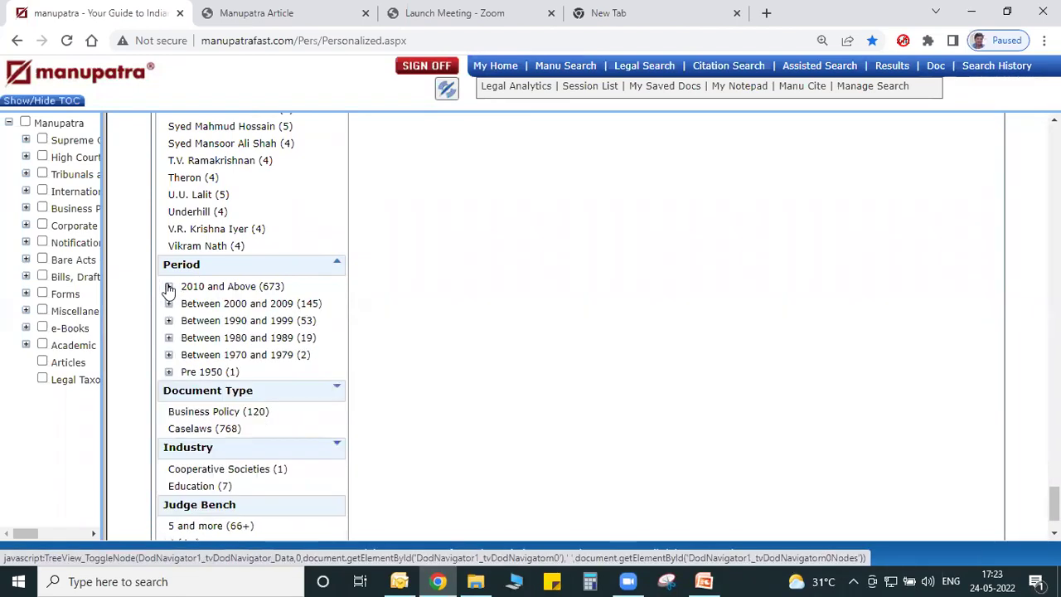
# Expand the Document Type and Industry filters, then scroll back to the results.
pyautogui.click(337, 390)
pyautogui.scroll(-3, 335, 391)
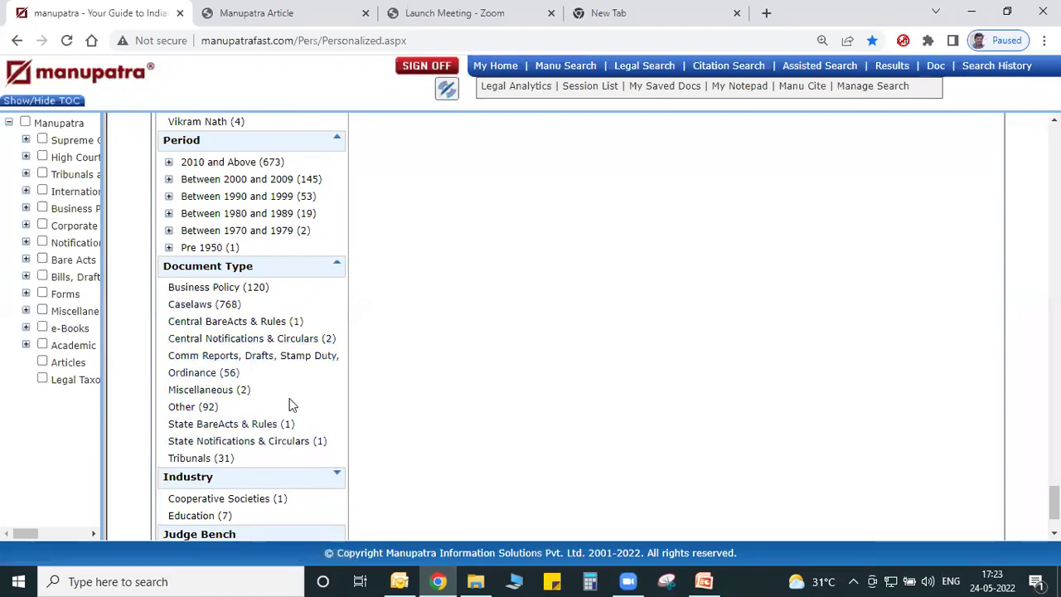
pyautogui.scroll(-1, 298, 391)
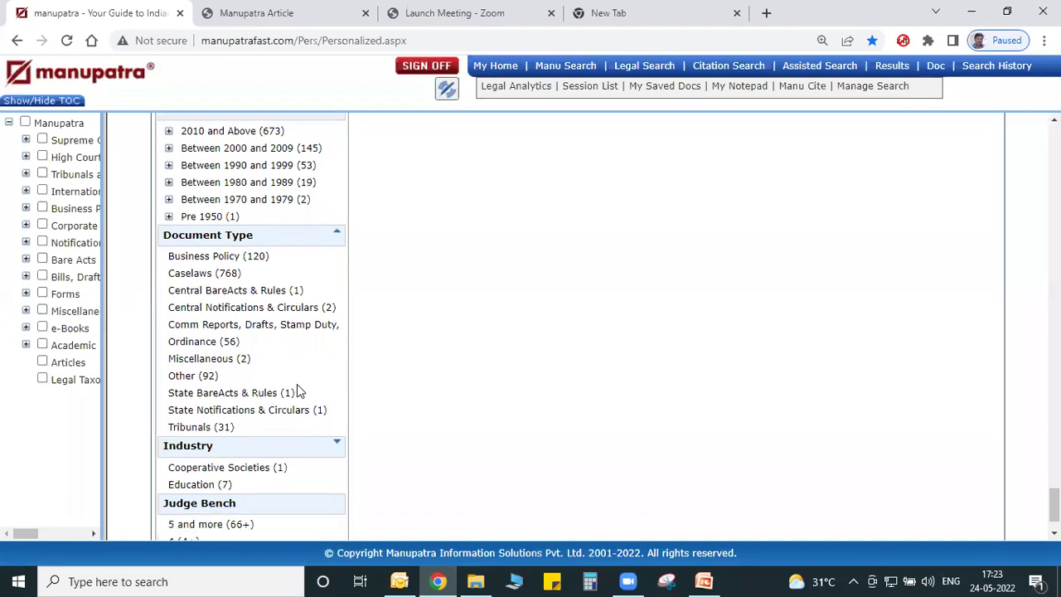
pyautogui.scroll(-2, 296, 383)
pyautogui.click(336, 379)
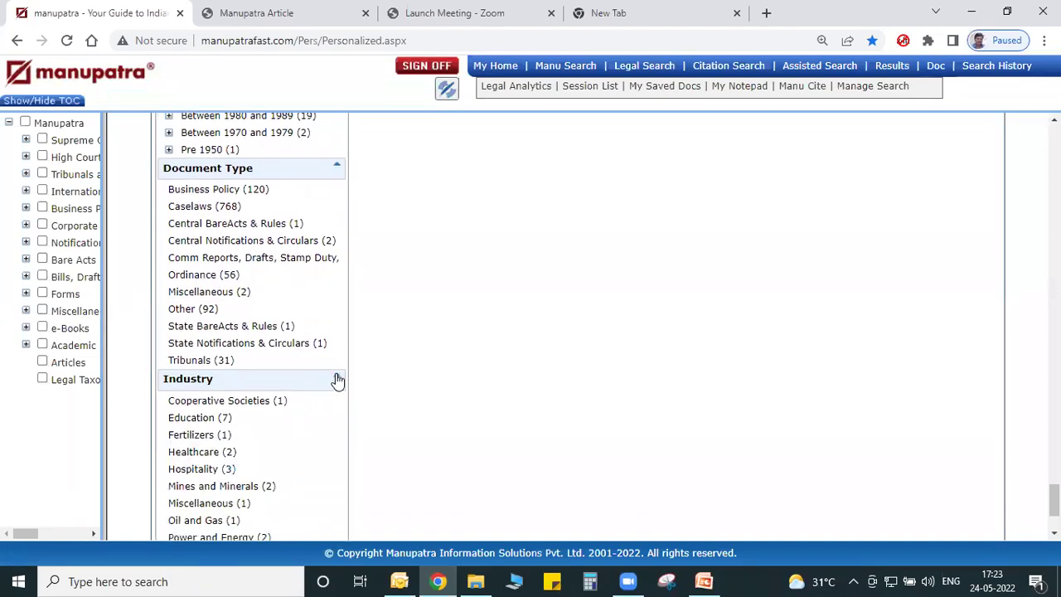
pyautogui.scroll(-4, 338, 379)
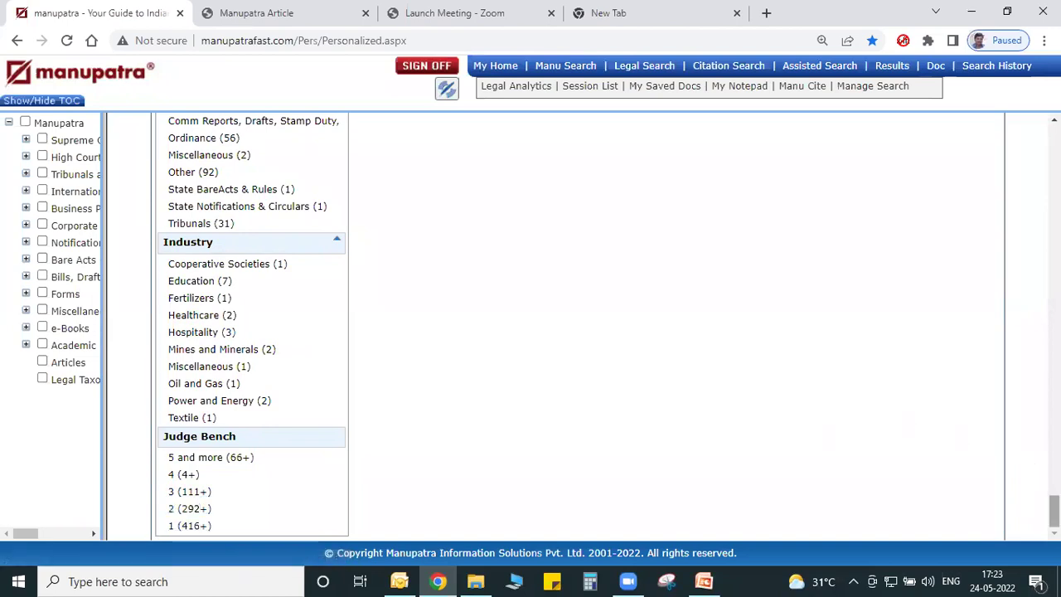
pyautogui.scroll(20, 1053, 507)
pyautogui.scroll(-4, 578, 326)
pyautogui.scroll(-2, 577, 327)
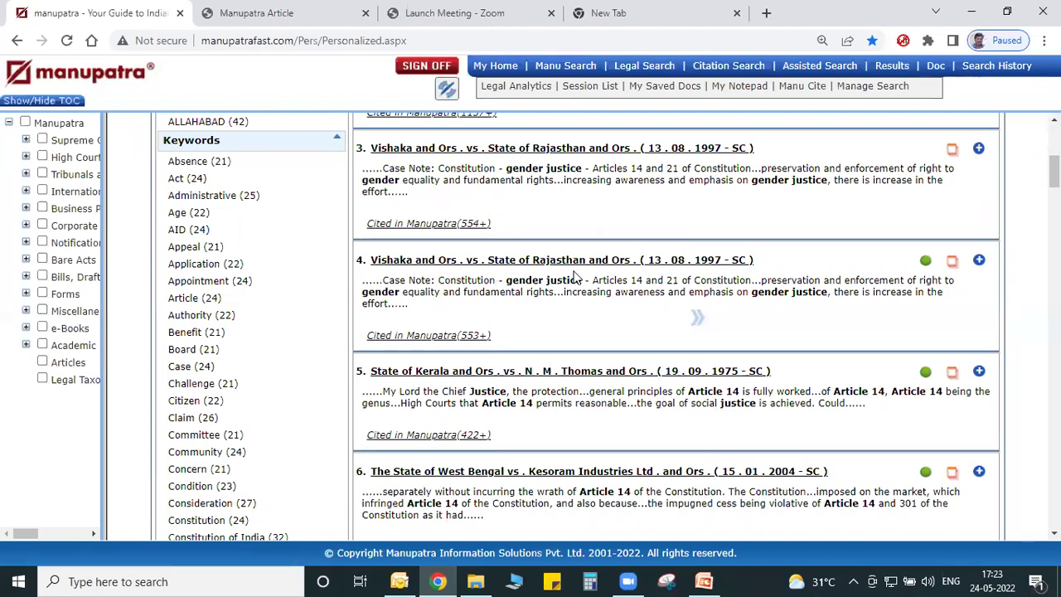
pyautogui.click(952, 263)
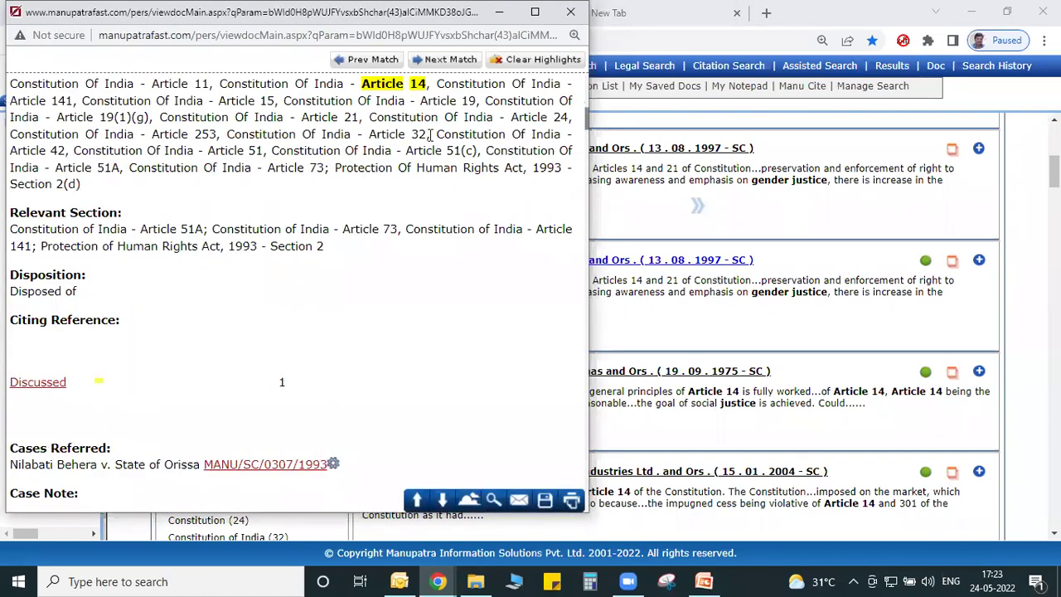
pyautogui.scroll(-8, 431, 135)
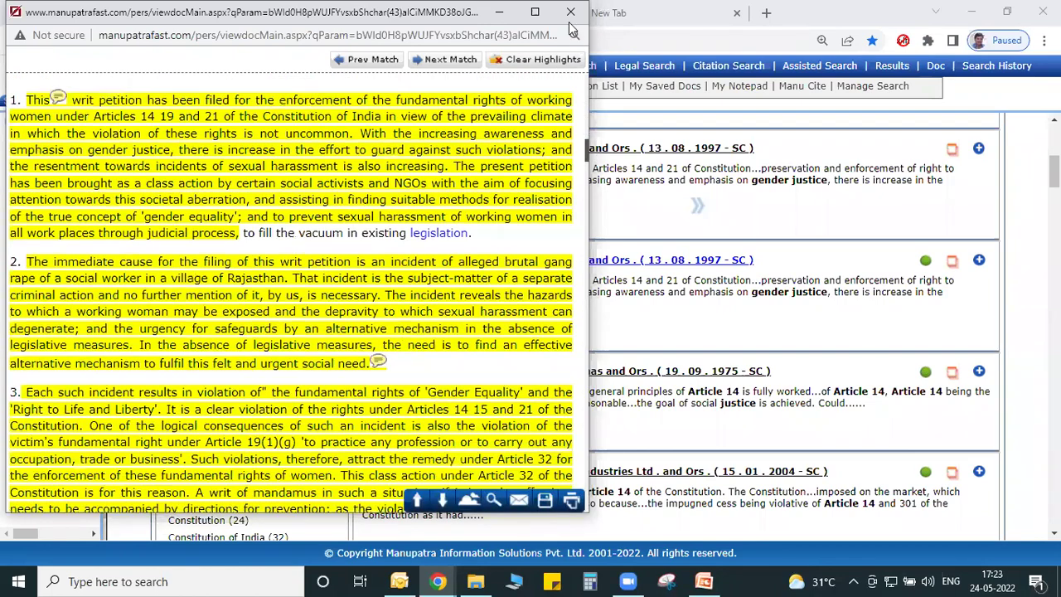
pyautogui.click(571, 13)
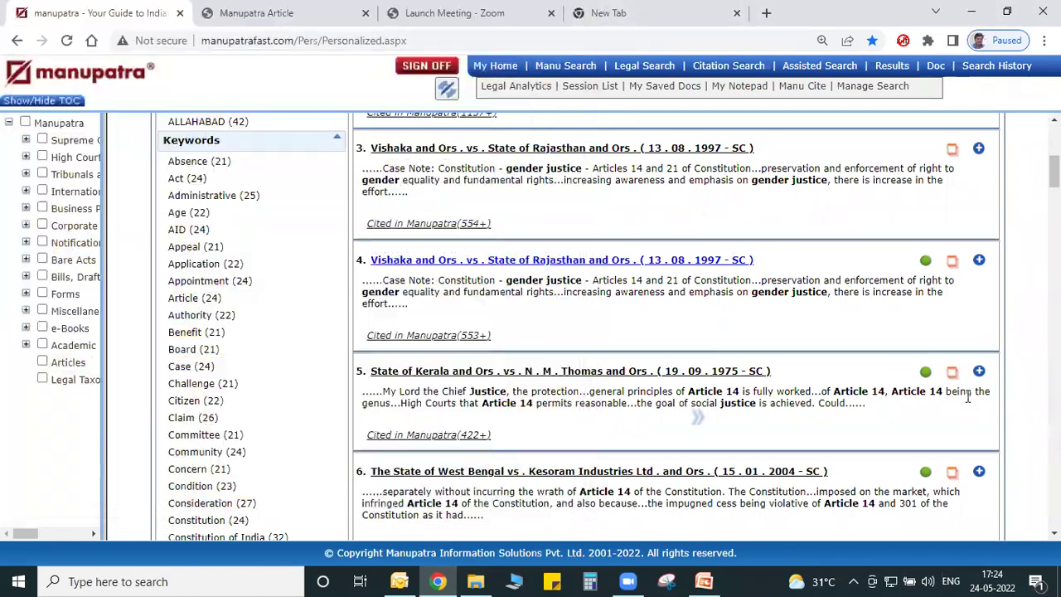
pyautogui.scroll(-3, 613, 328)
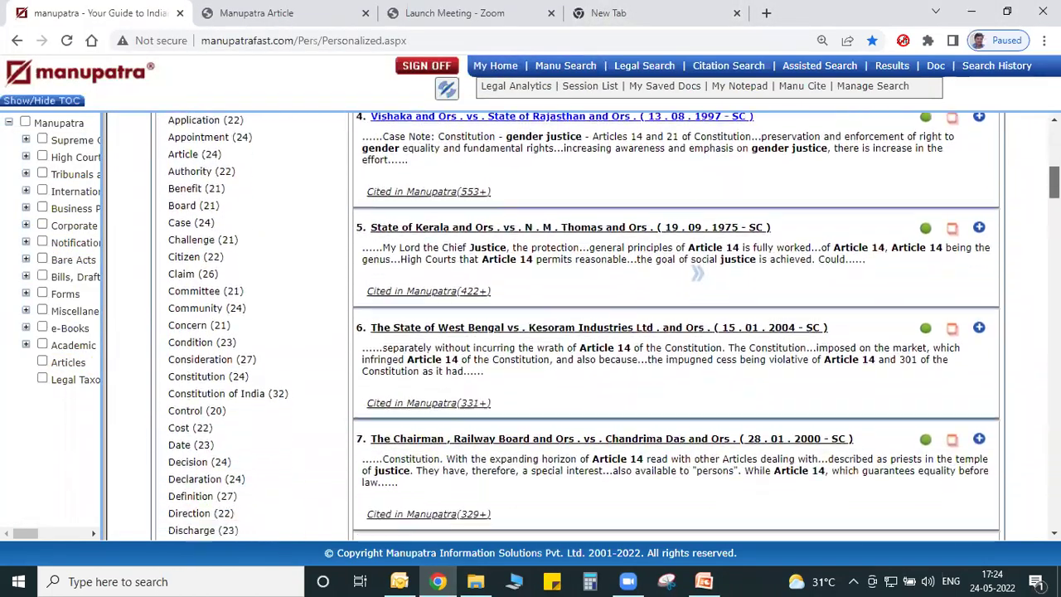
pyautogui.scroll(1, 698, 245)
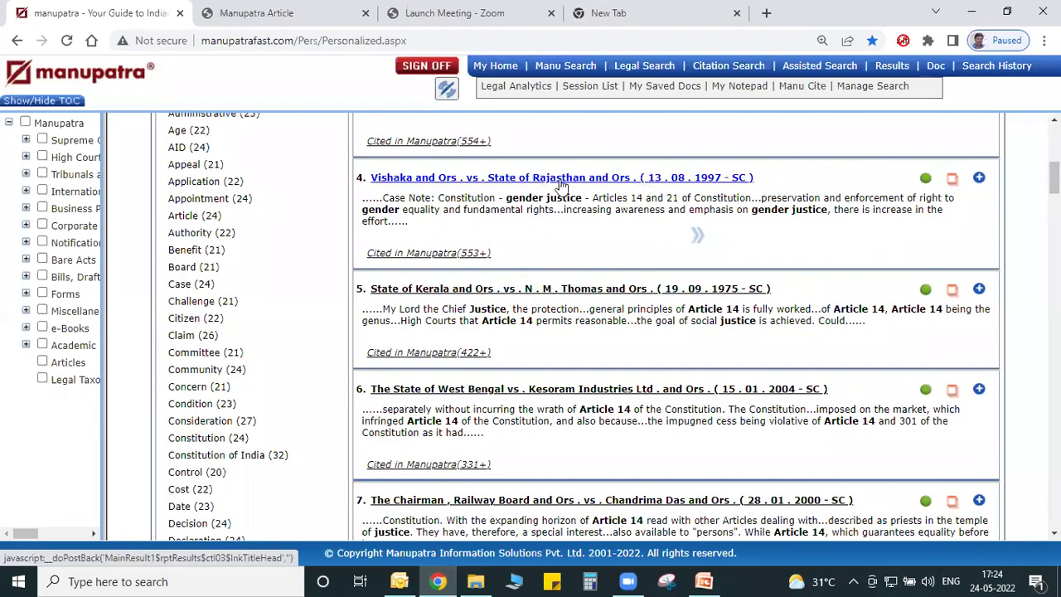
# Open the Vishaka judgment in a maximized separate window and translate it into Kannada.
pyautogui.click(955, 184)
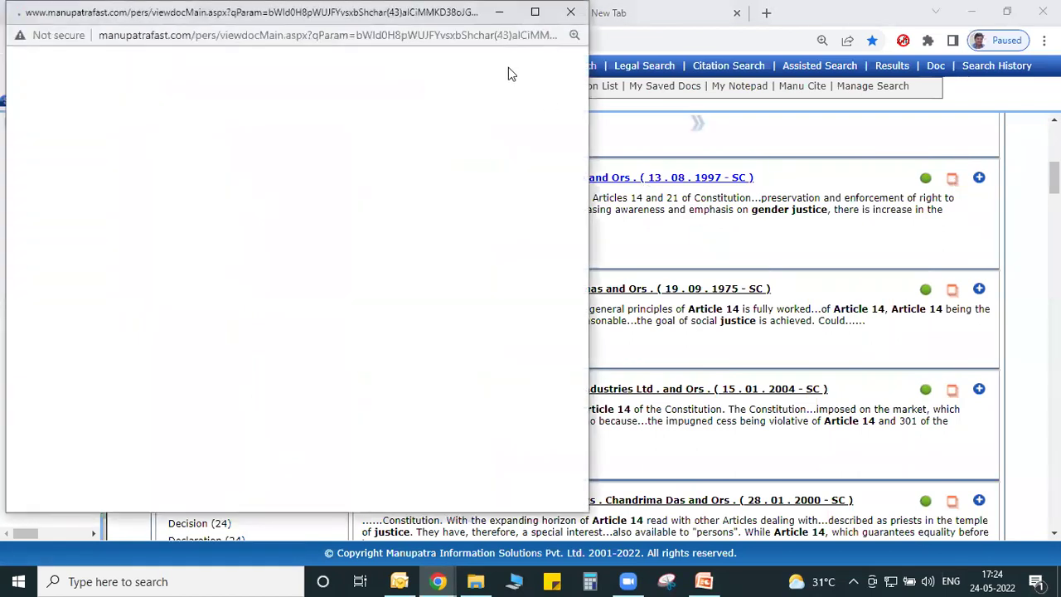
pyautogui.click(536, 12)
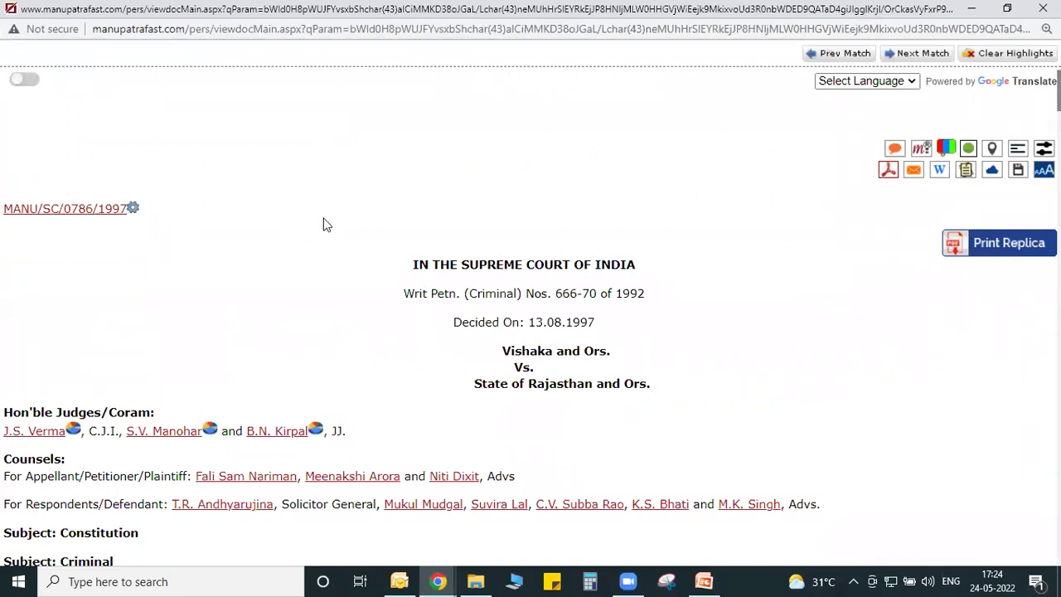
pyautogui.click(826, 83)
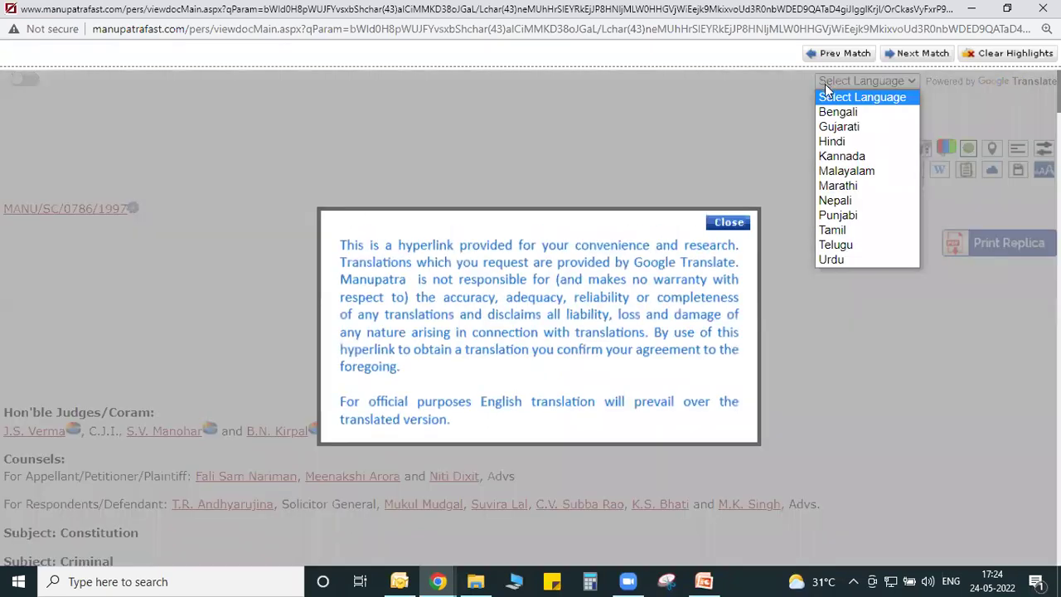
pyautogui.click(842, 156)
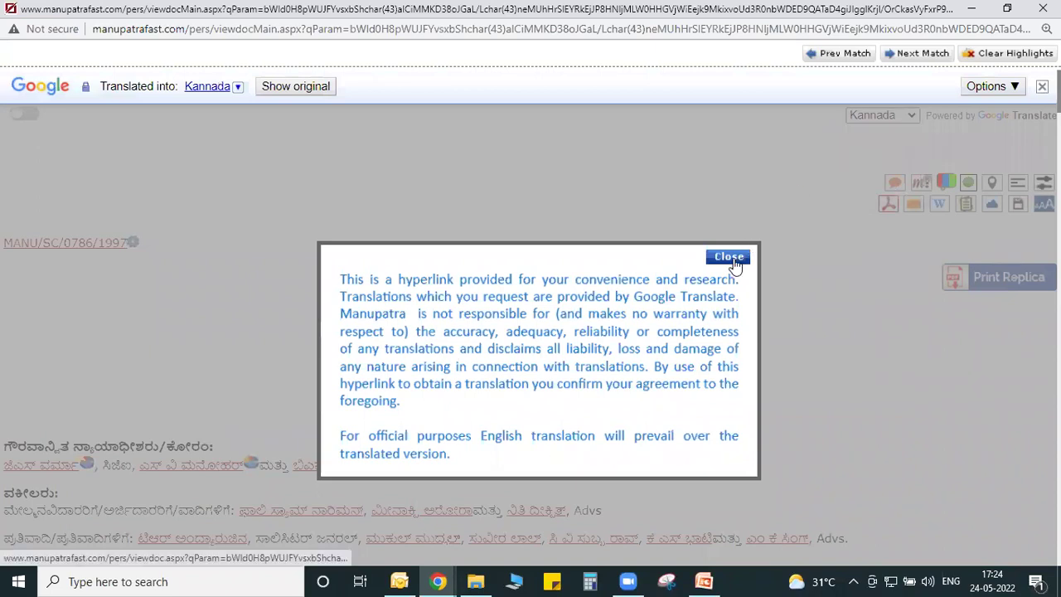
pyautogui.click(729, 258)
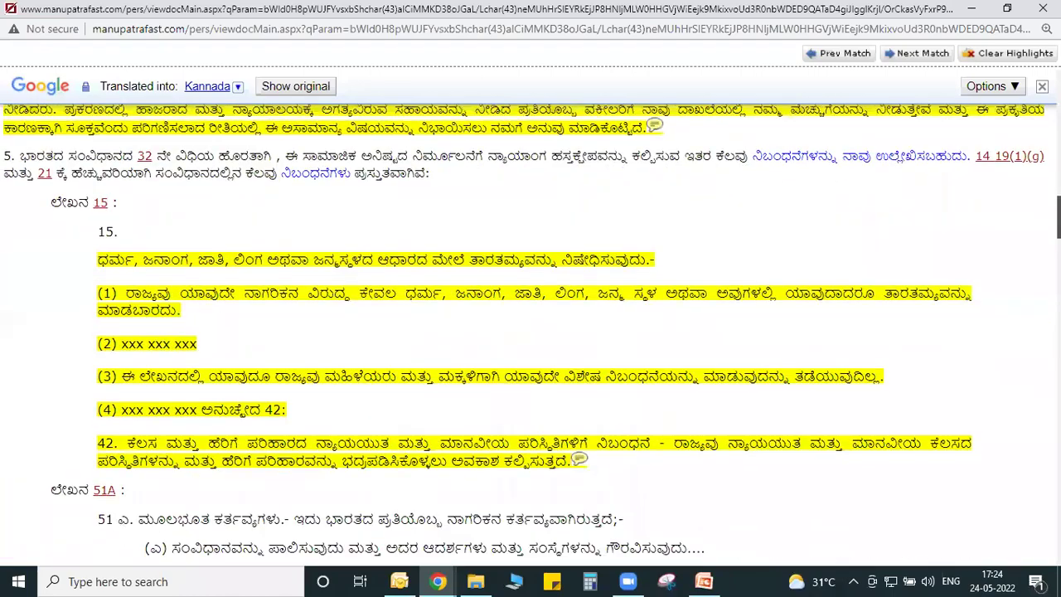
# Switch the judgment back to original English and view the equivalent citations for MANU/SC/0786/1997.
pyautogui.scroll(6, 918, 115)
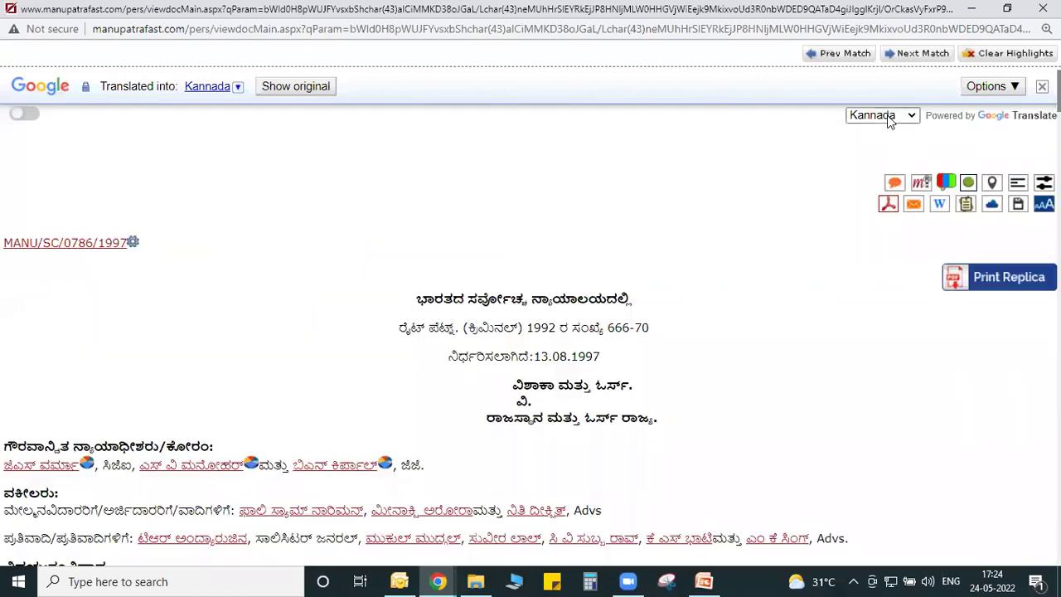
pyautogui.click(911, 114)
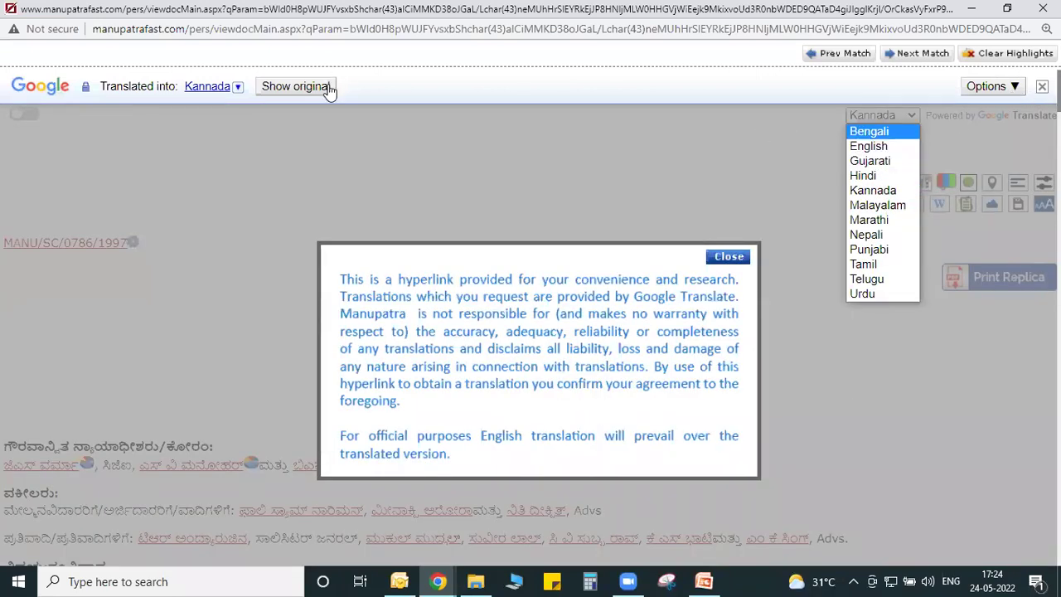
pyautogui.click(291, 86)
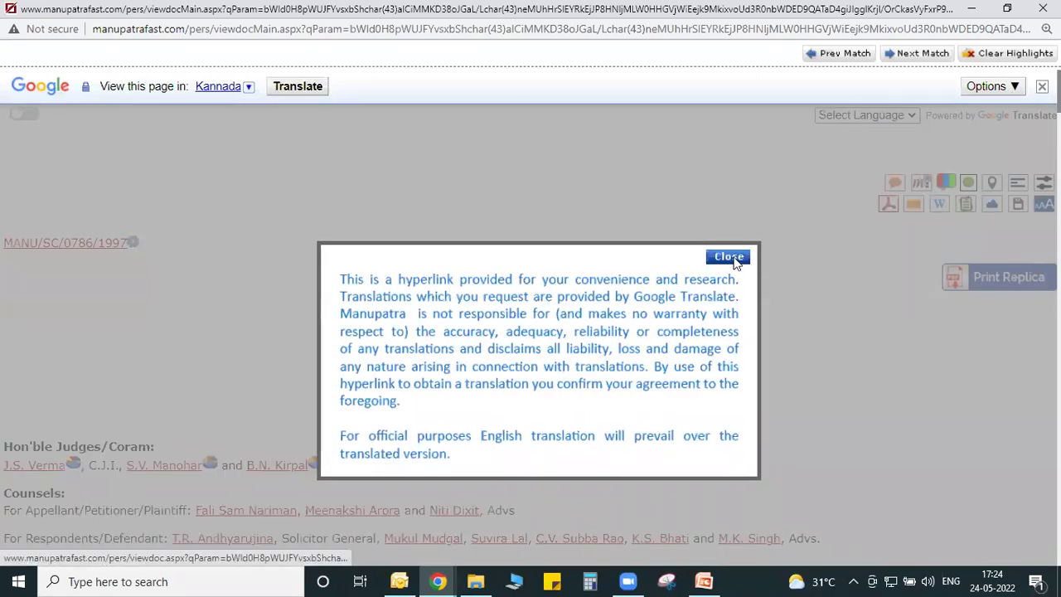
pyautogui.click(729, 257)
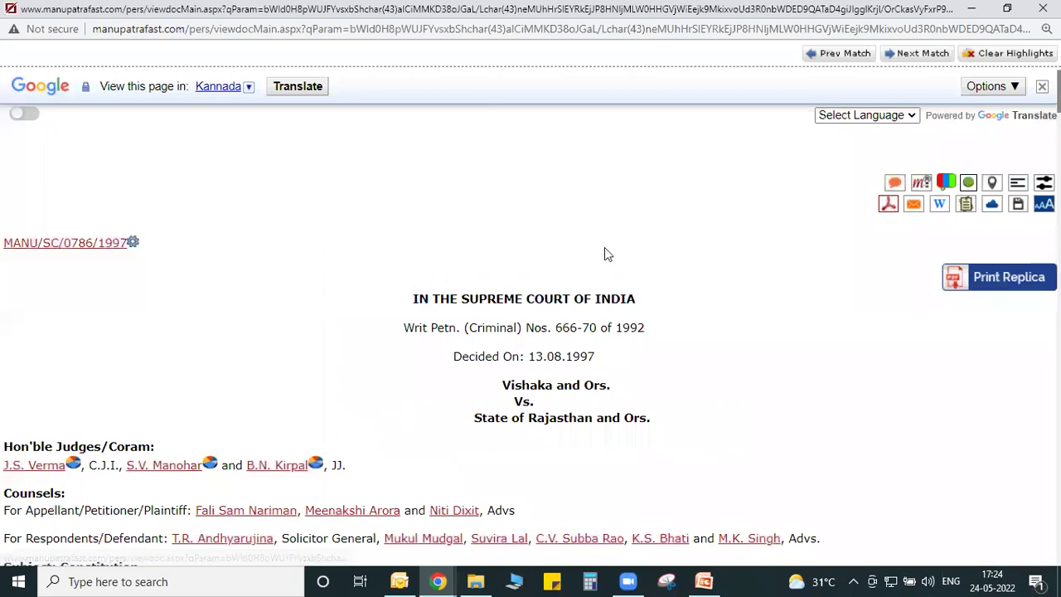
pyautogui.click(21, 246)
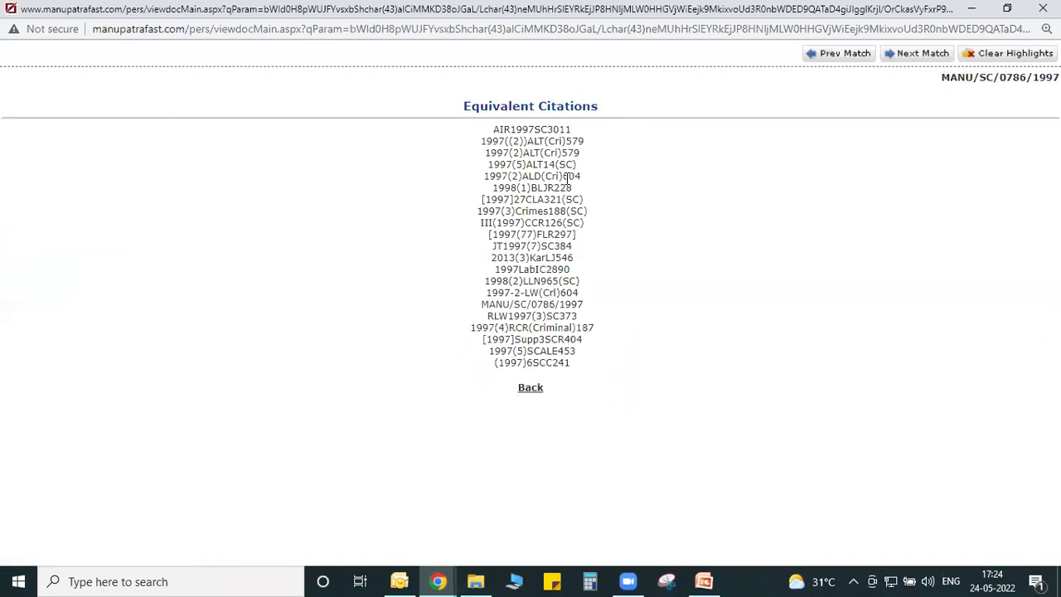
pyautogui.click(533, 388)
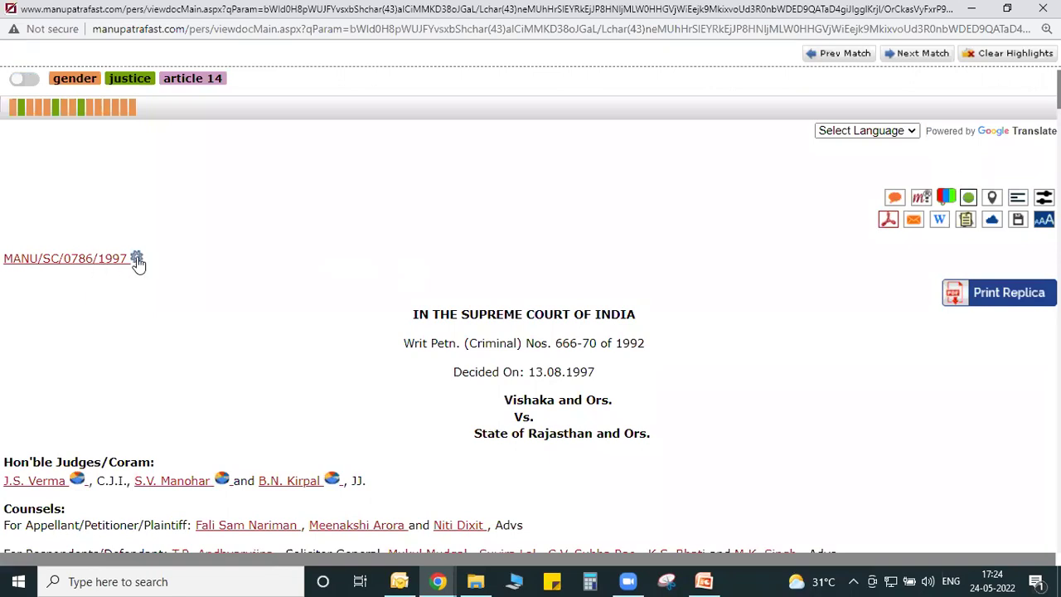
pyautogui.click(137, 260)
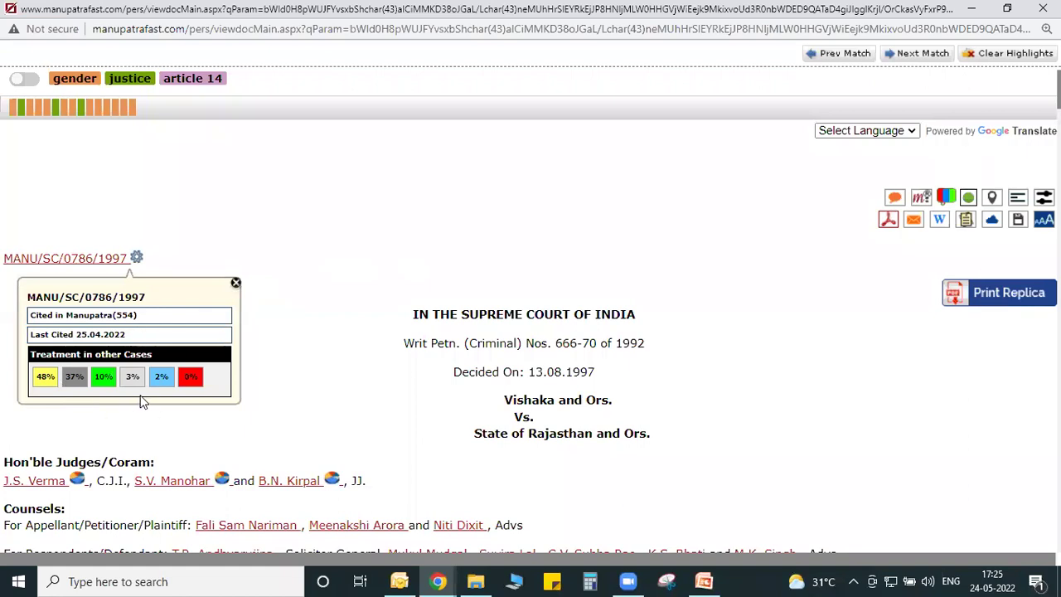
pyautogui.click(237, 283)
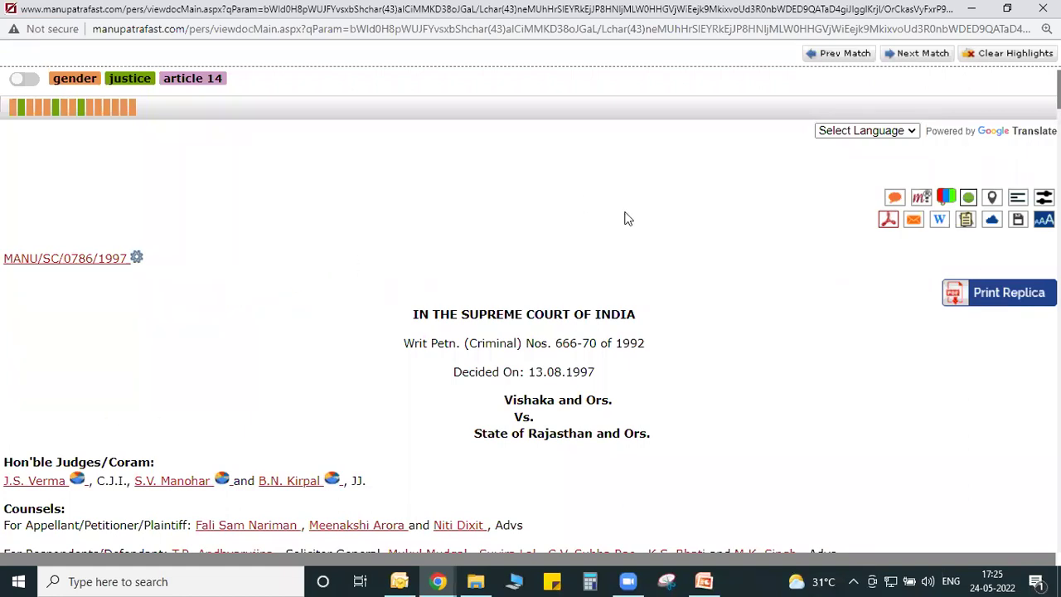
pyautogui.scroll(-1, 658, 240)
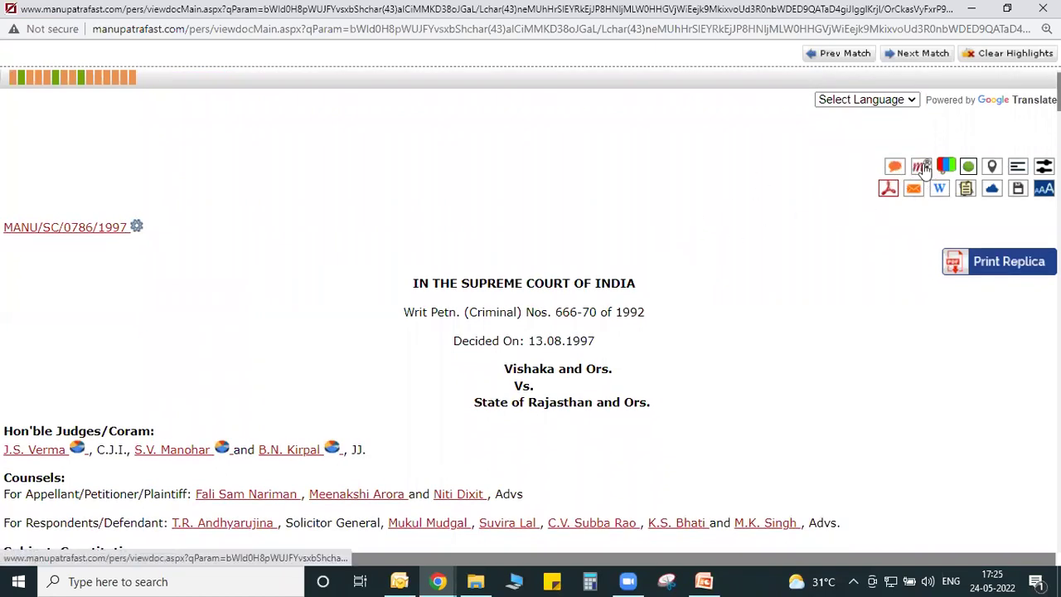
# Open P. M. Bakshi's Constitution commentary, page from Article 14 through 15 to 19 notes, then close it.
pyautogui.click(895, 168)
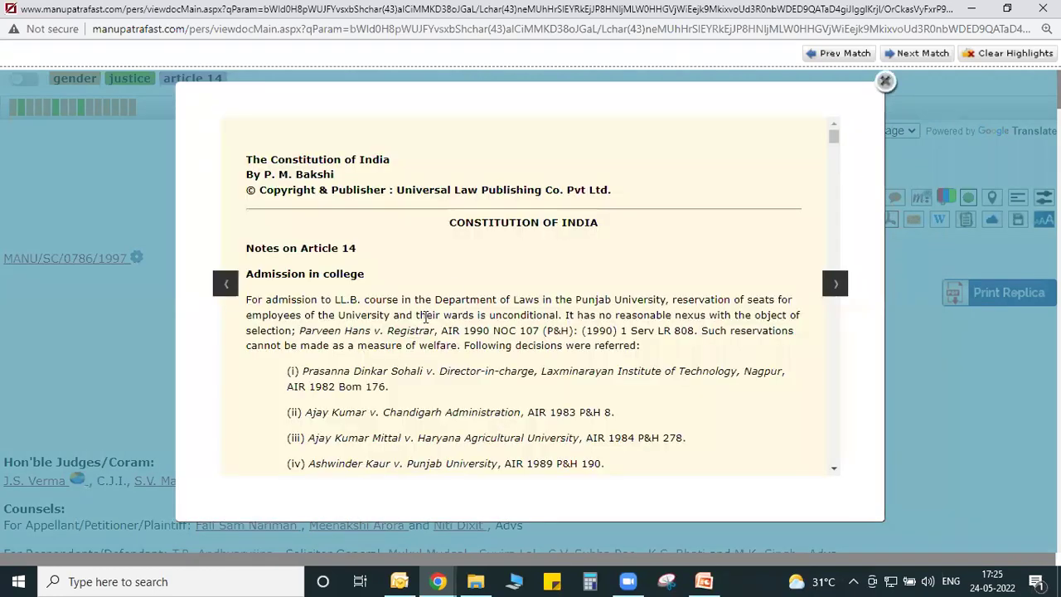
pyautogui.scroll(-6, 425, 318)
pyautogui.scroll(-5, 425, 318)
pyautogui.scroll(7, 425, 317)
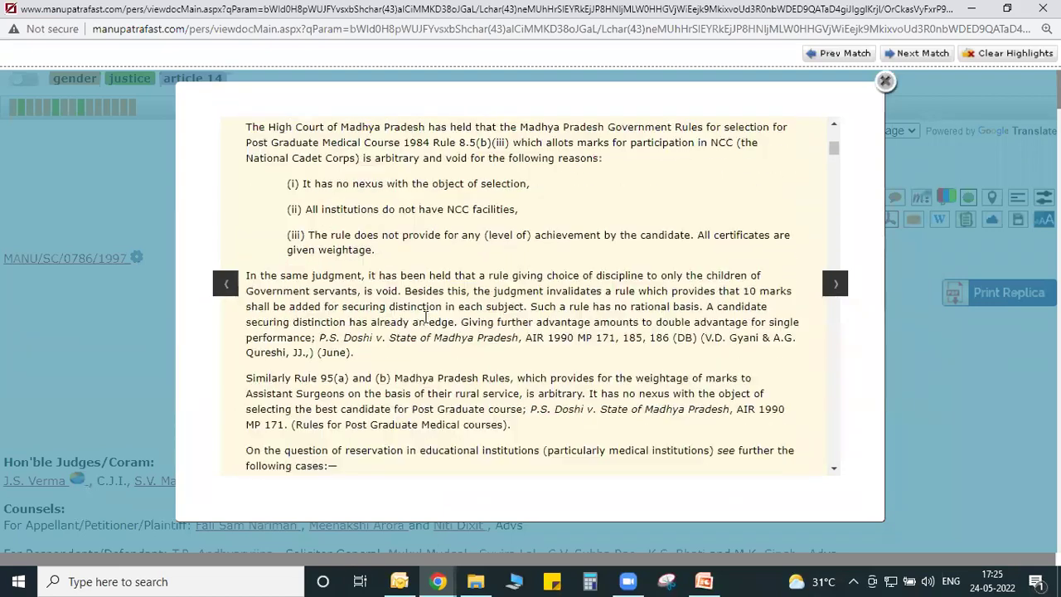
pyautogui.scroll(5, 425, 318)
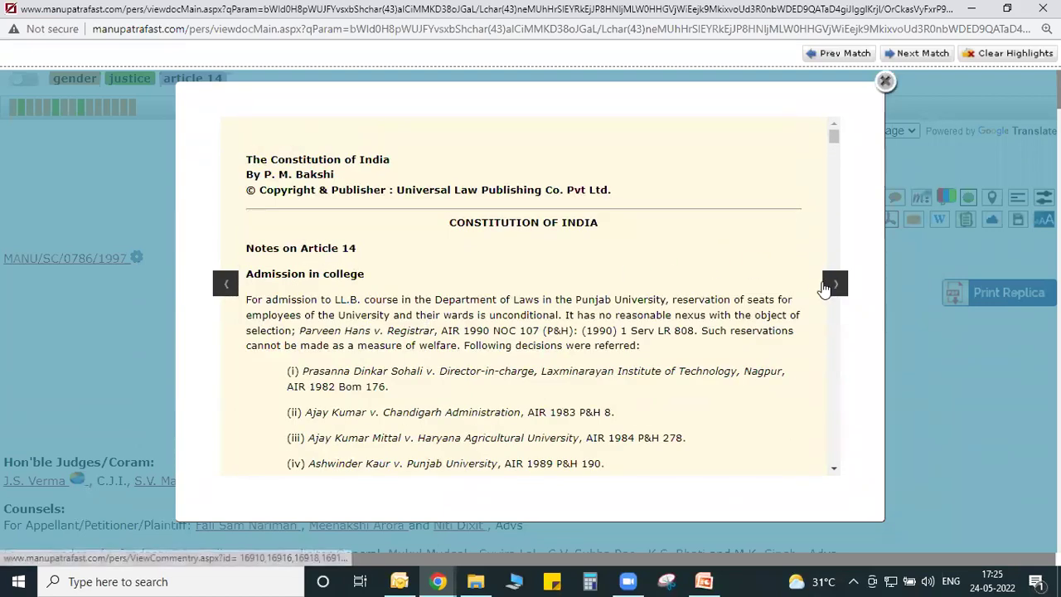
pyautogui.click(831, 284)
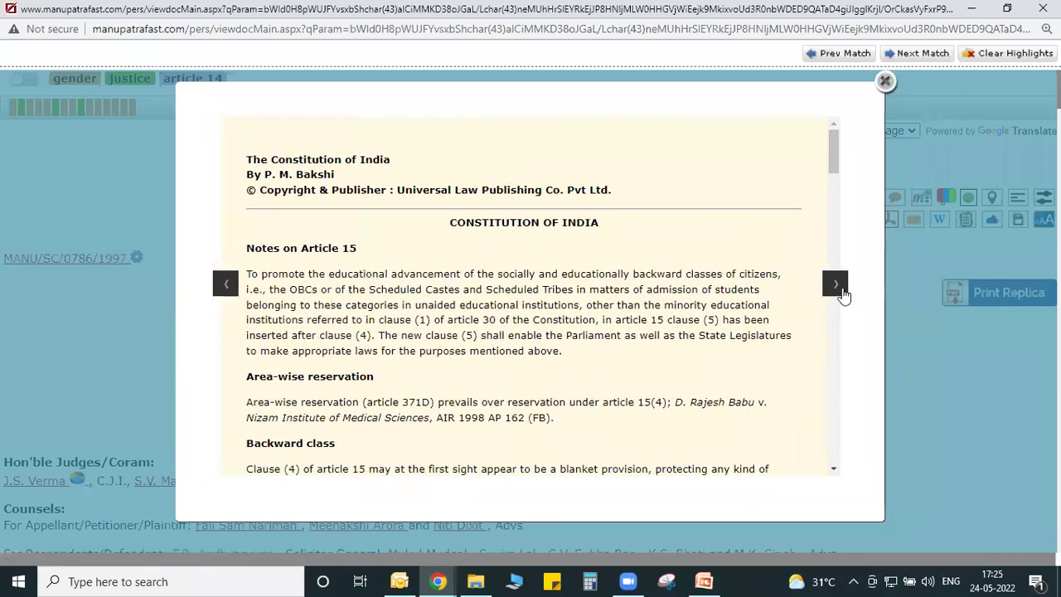
pyautogui.click(835, 286)
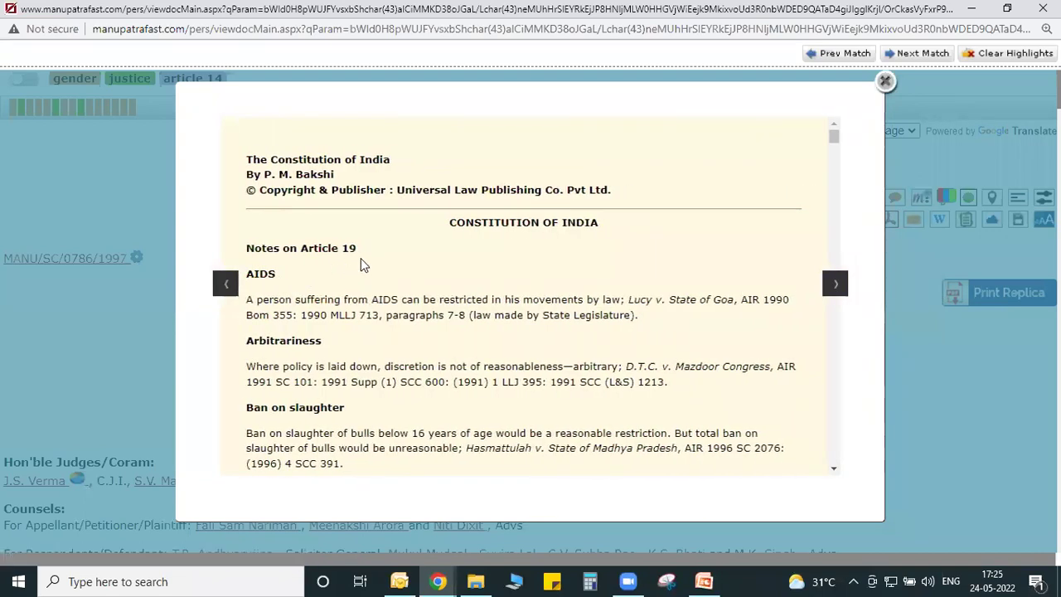
pyautogui.click(884, 81)
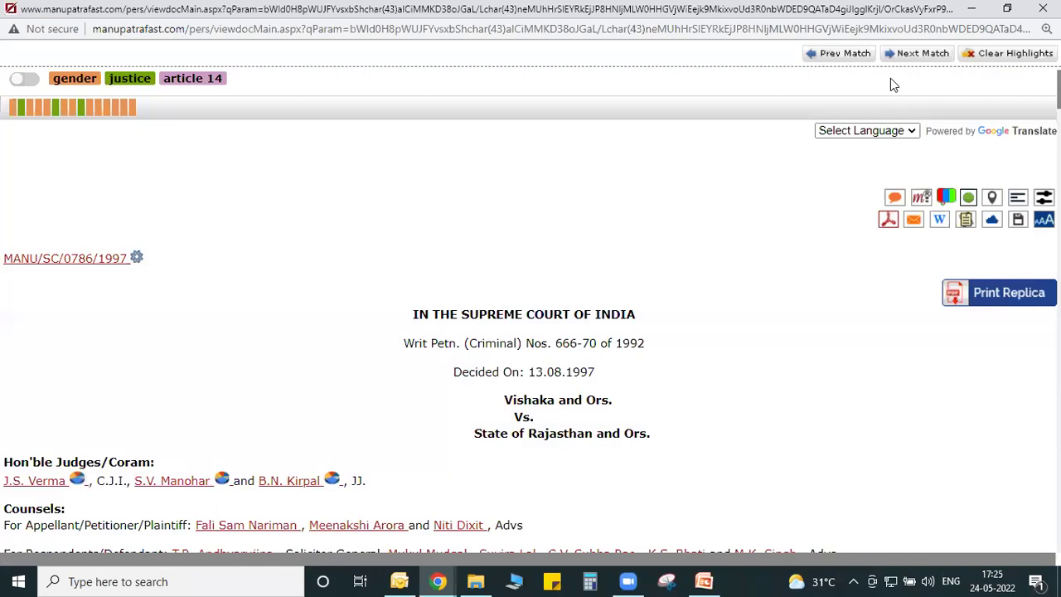
# In Cited in Para, view the international conventions passage with the 2014 SC and Kesoram citing paragraphs.
pyautogui.click(921, 199)
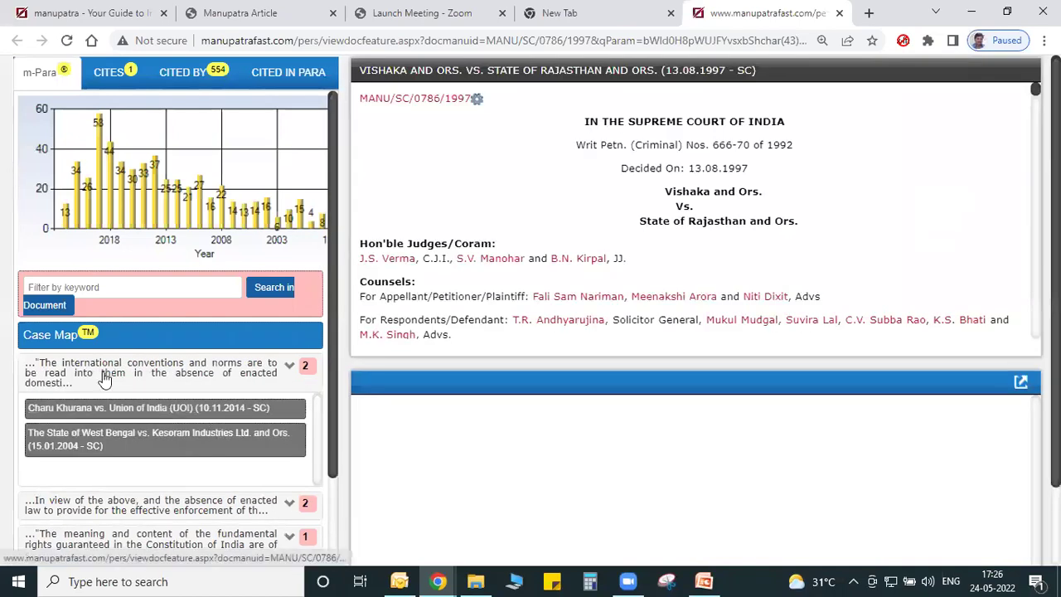
pyautogui.click(98, 383)
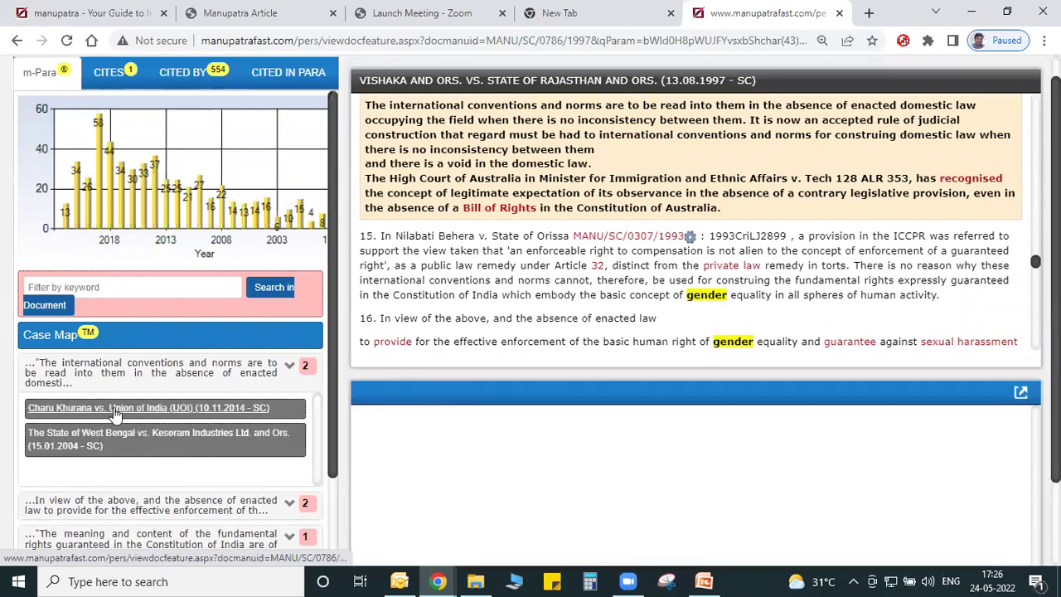
pyautogui.click(120, 413)
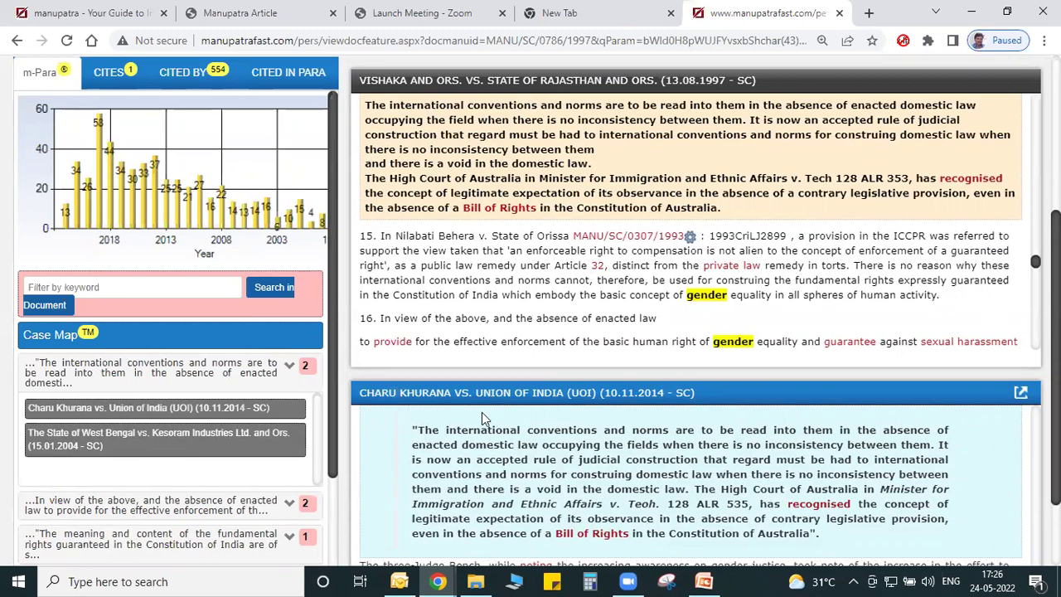
pyautogui.click(172, 437)
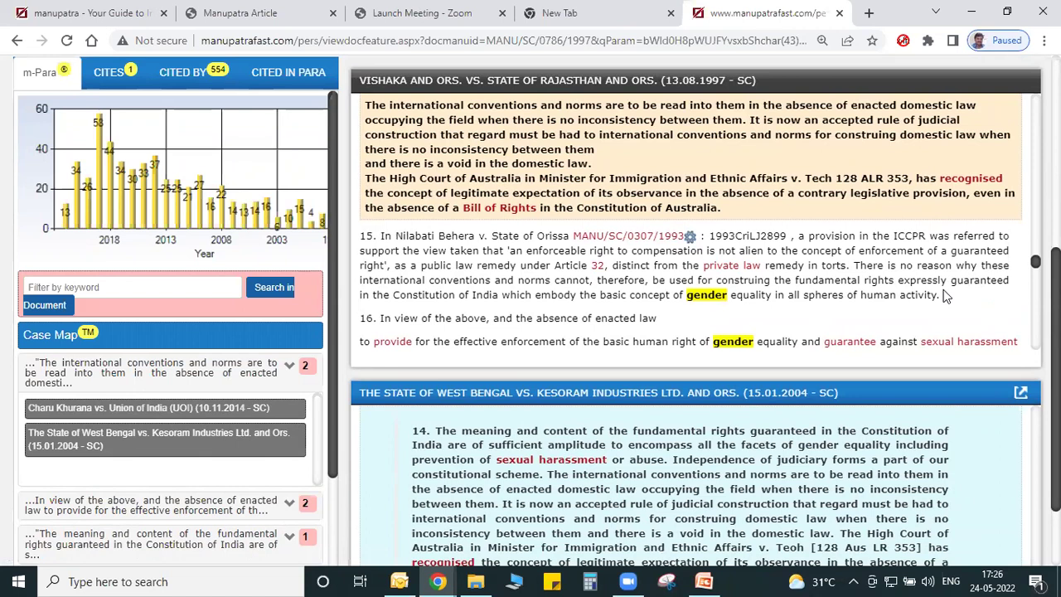
pyautogui.hotkey('alt', 'Tab')
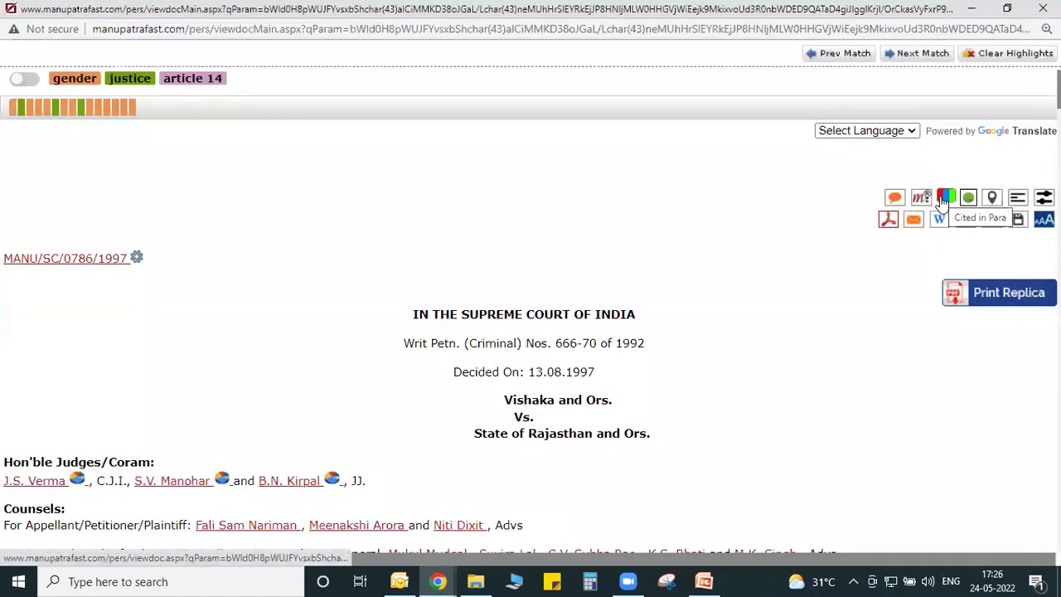
pyautogui.click(941, 201)
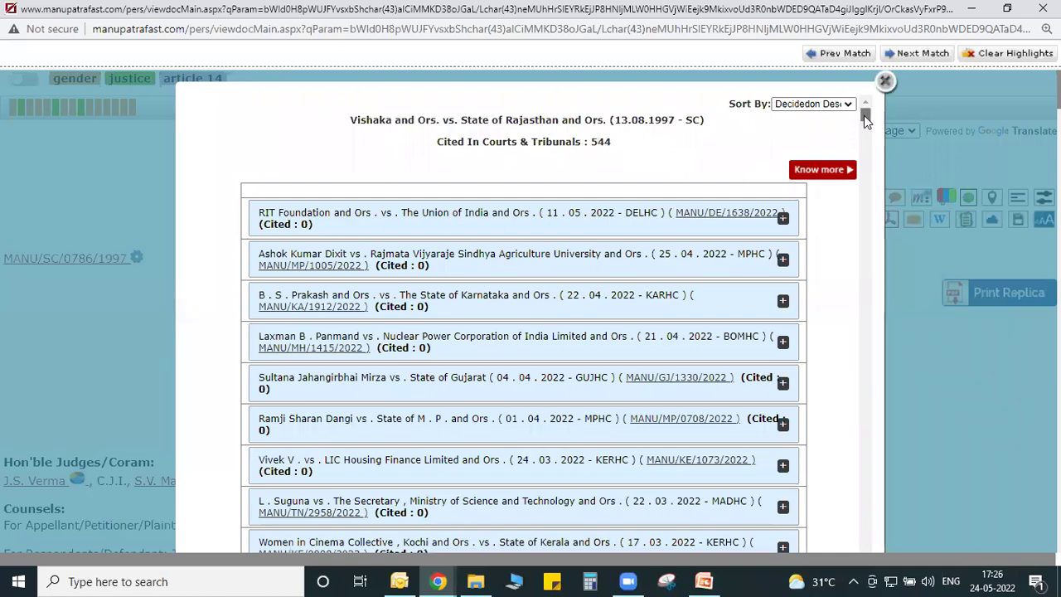
pyautogui.scroll(-10, 864, 115)
pyautogui.scroll(-10, 866, 188)
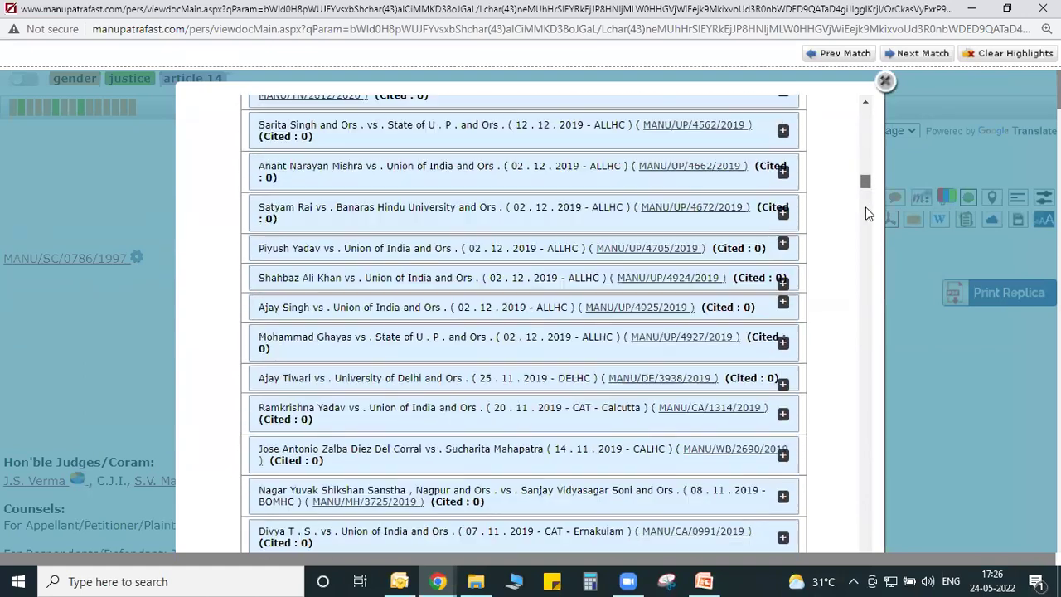
pyautogui.scroll(20, 860, 96)
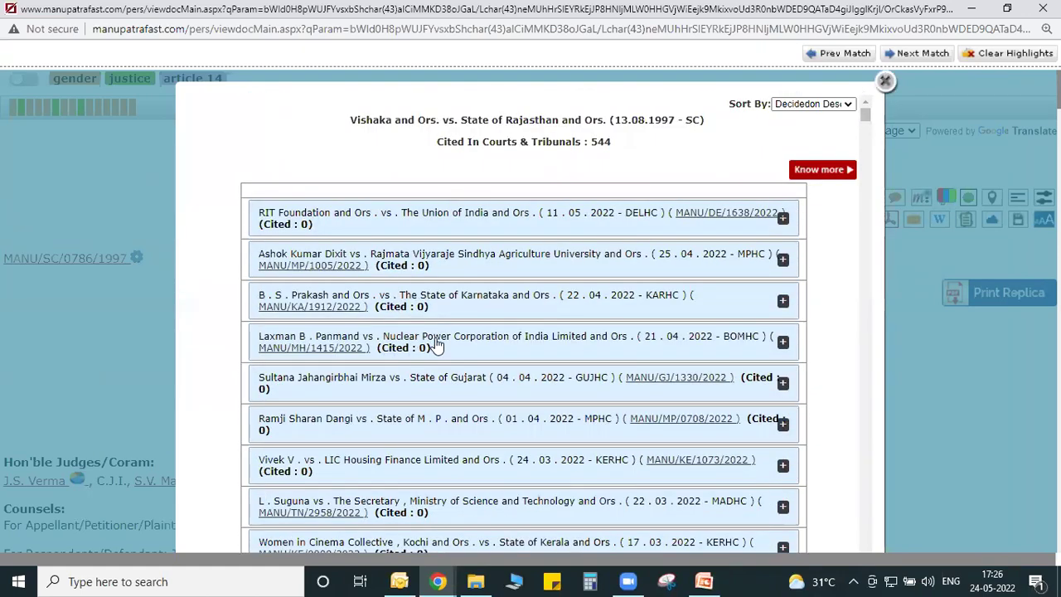
pyautogui.click(436, 346)
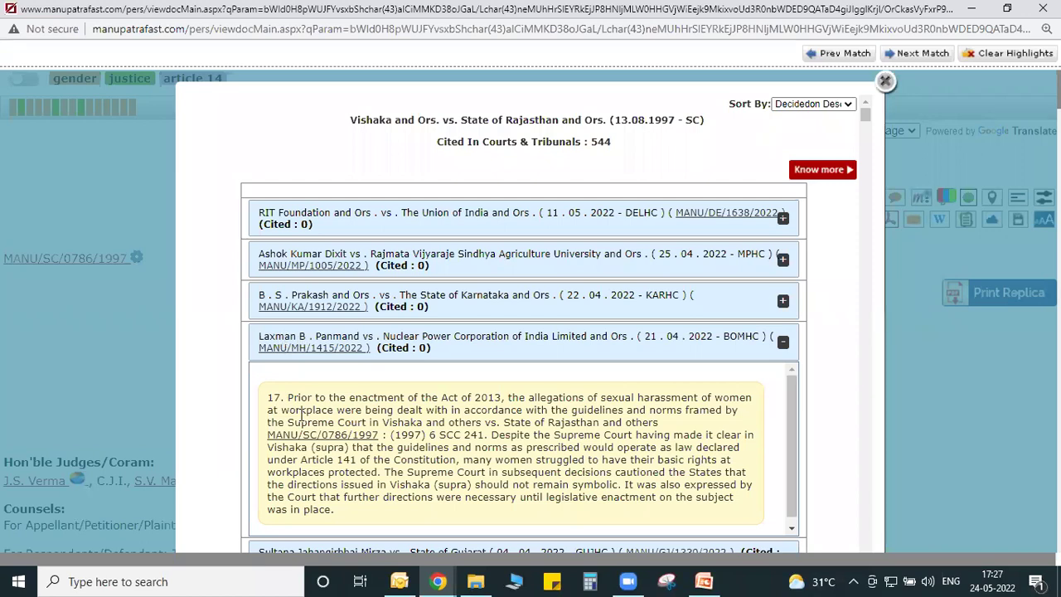
pyautogui.click(800, 105)
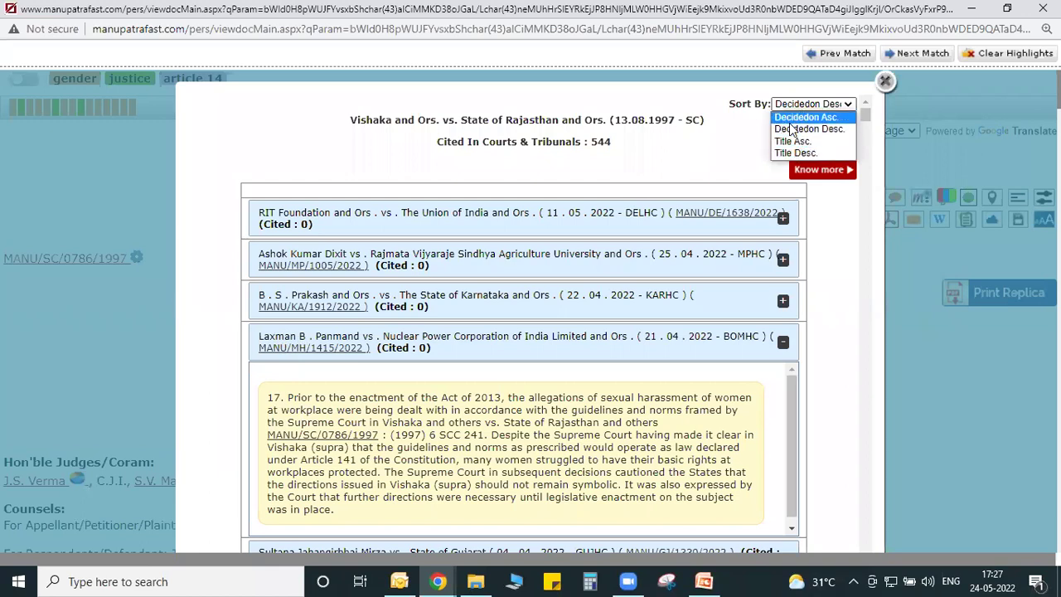
pyautogui.click(770, 130)
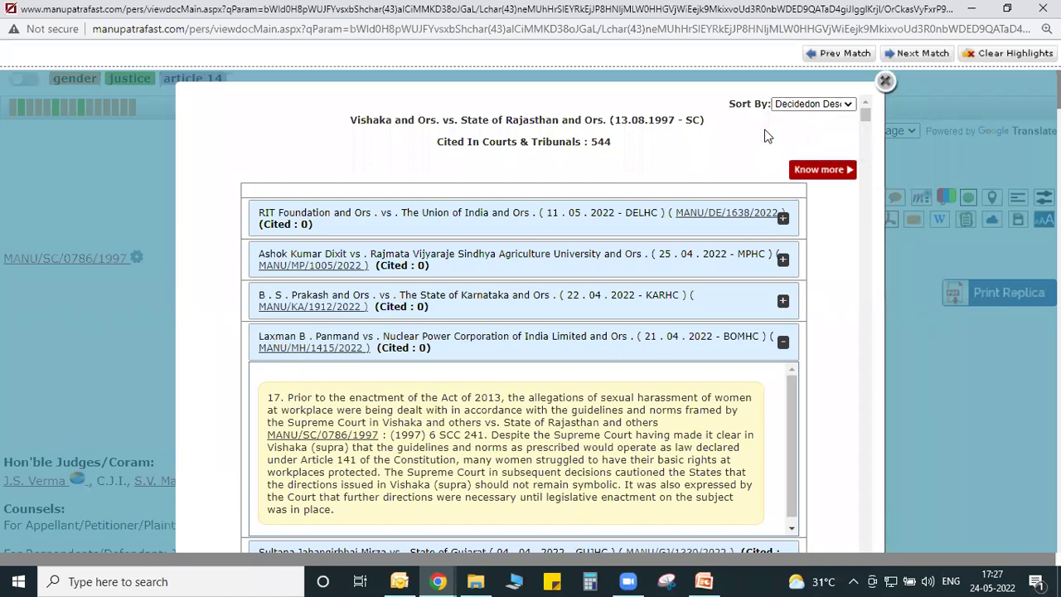
pyautogui.click(884, 82)
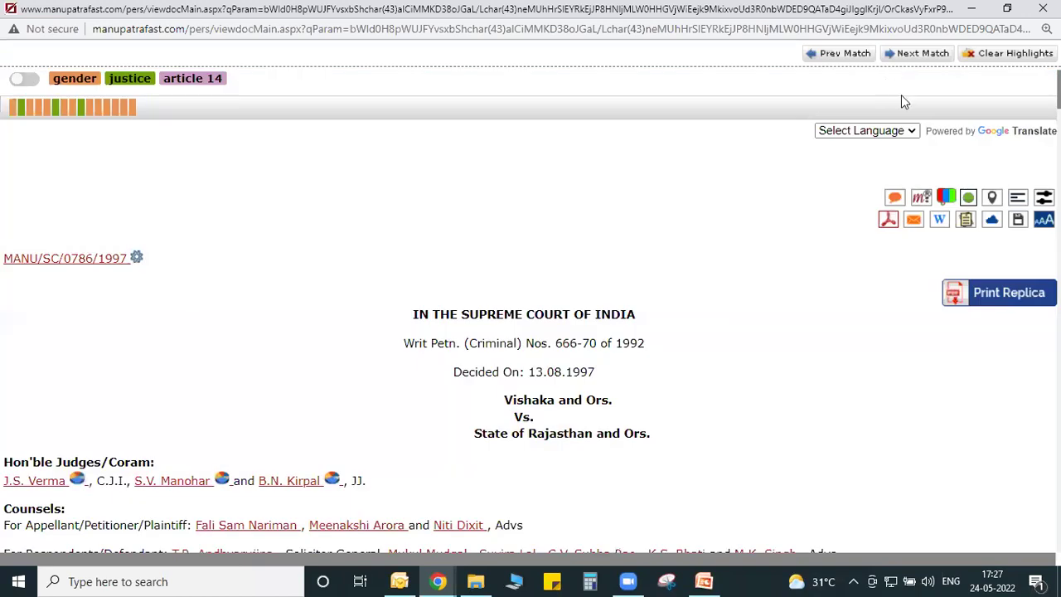
# Open Vishaka's Authority Check interactive timeline full-screen and view the Citing Reference filter options.
pyautogui.click(969, 199)
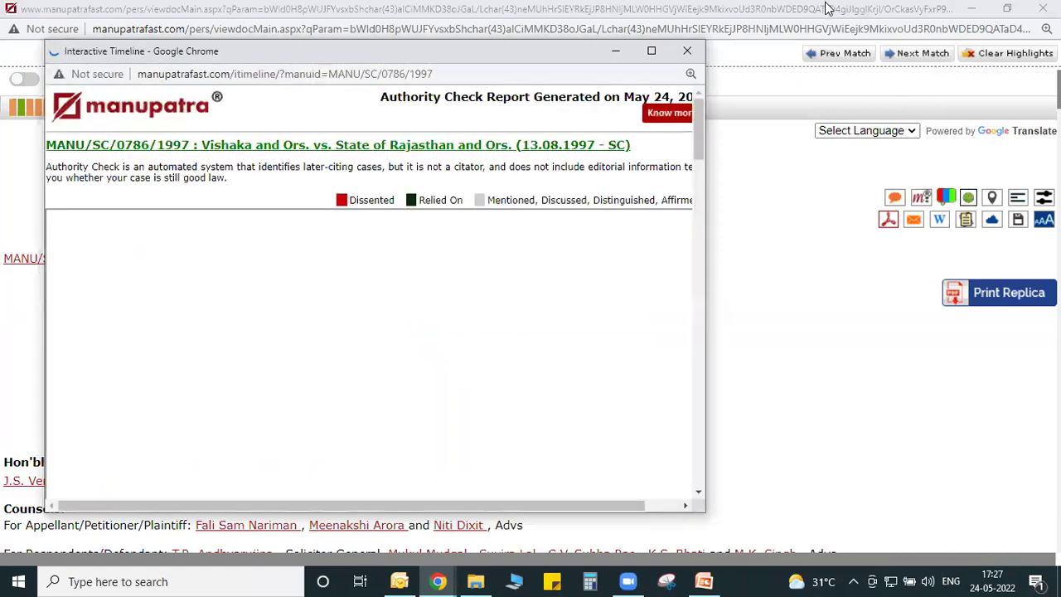
pyautogui.click(652, 50)
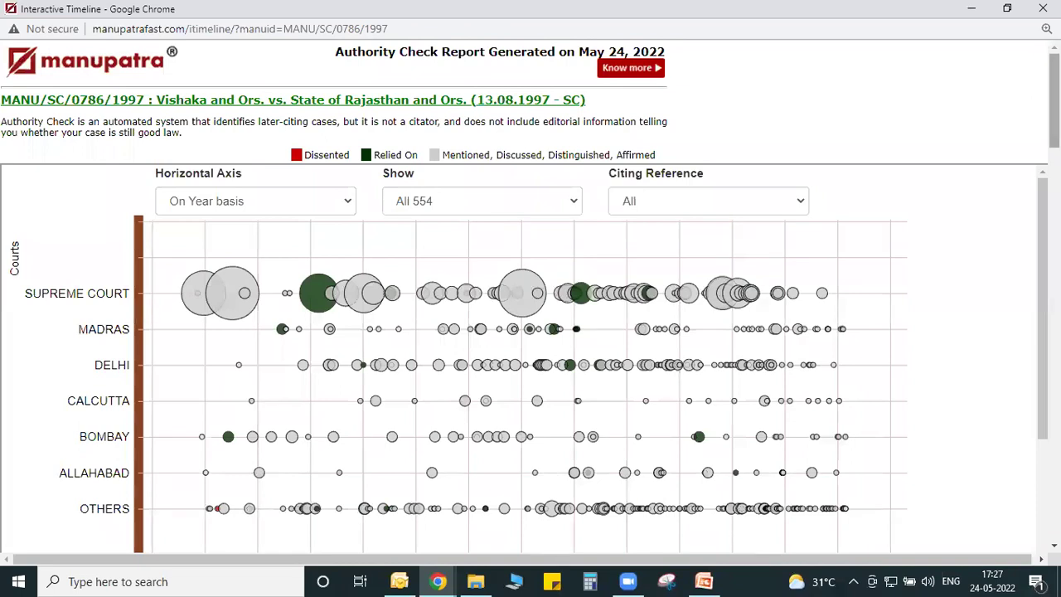
pyautogui.scroll(-1, 105, 330)
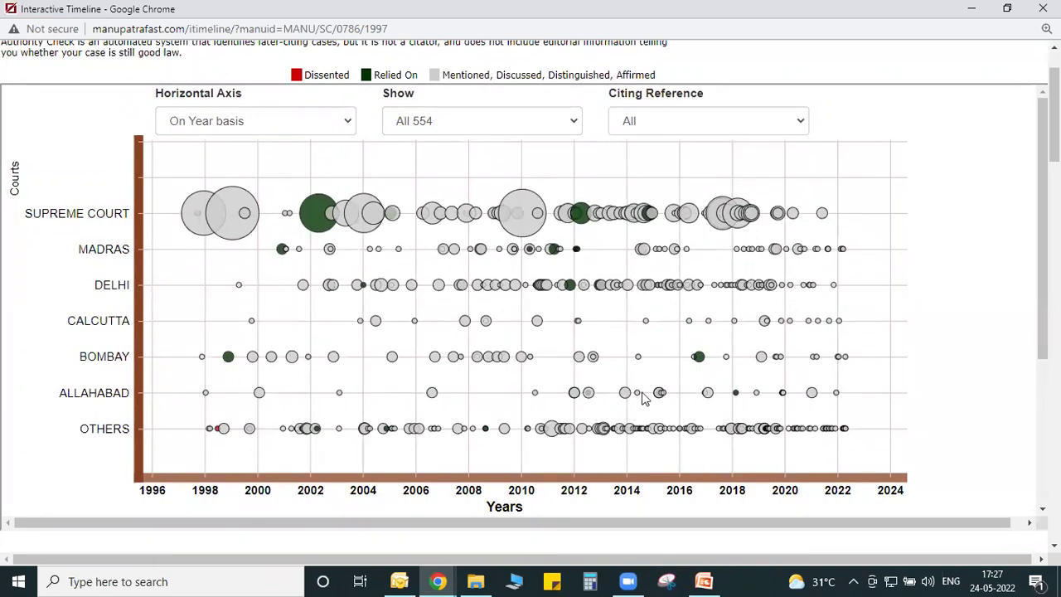
pyautogui.click(671, 124)
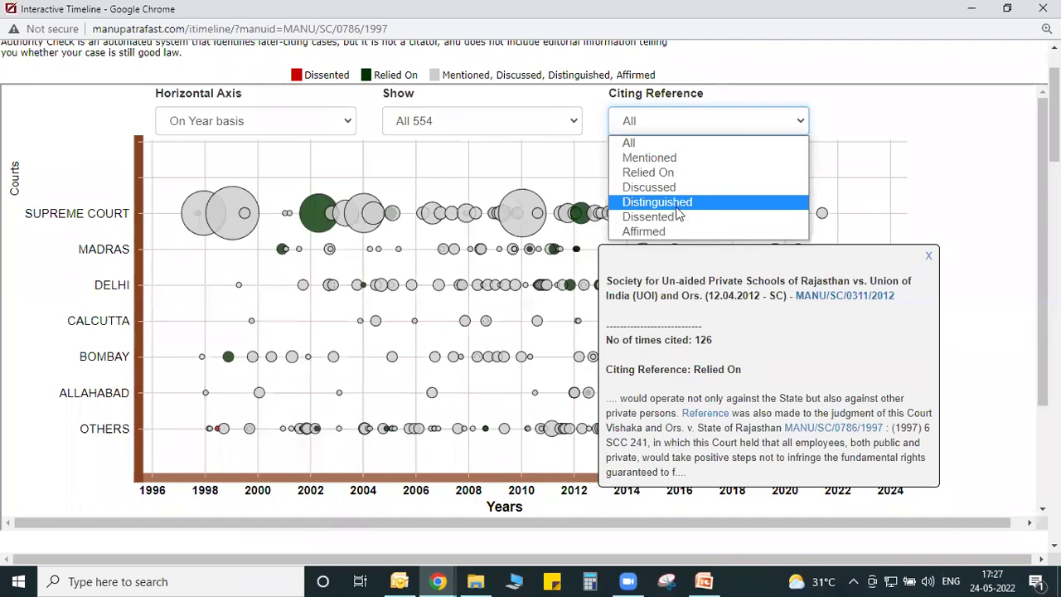
# Filter the timeline to Relied On citations and view the 2002 and 2005 Supreme Court case details.
pyautogui.click(652, 170)
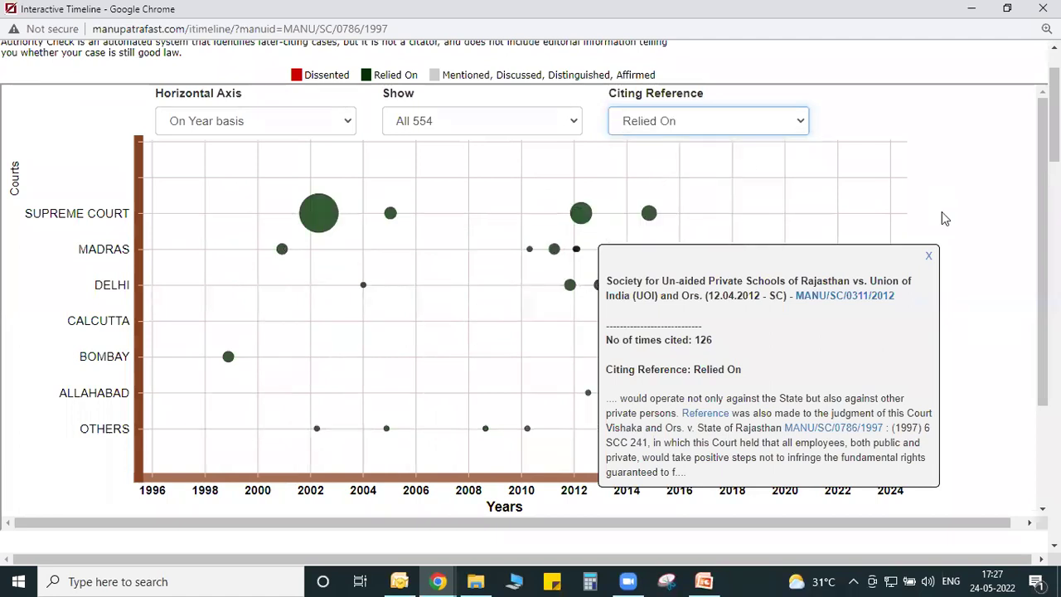
pyautogui.click(929, 260)
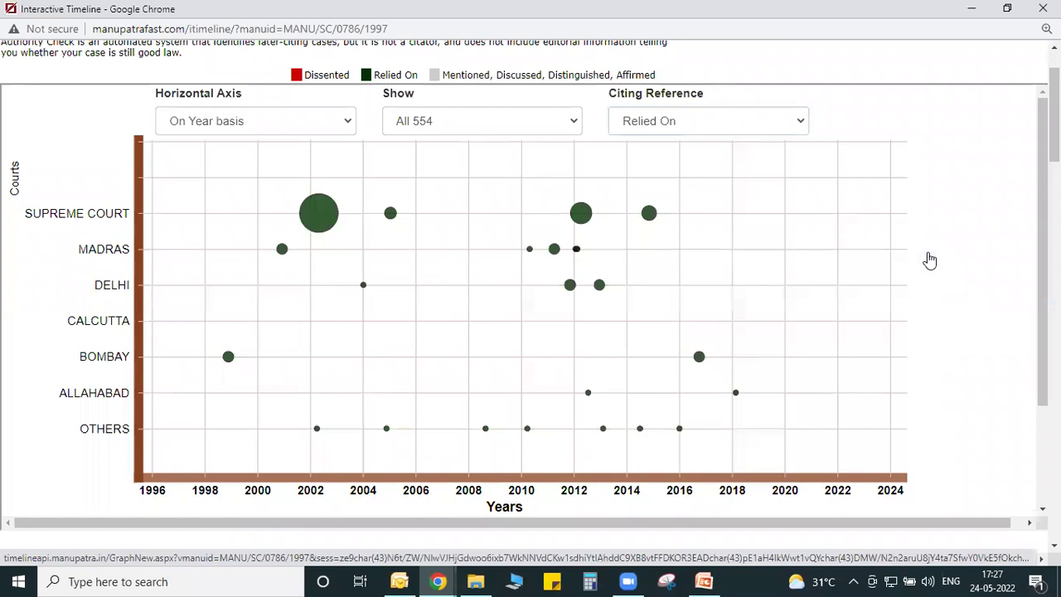
pyautogui.moveTo(319, 213)
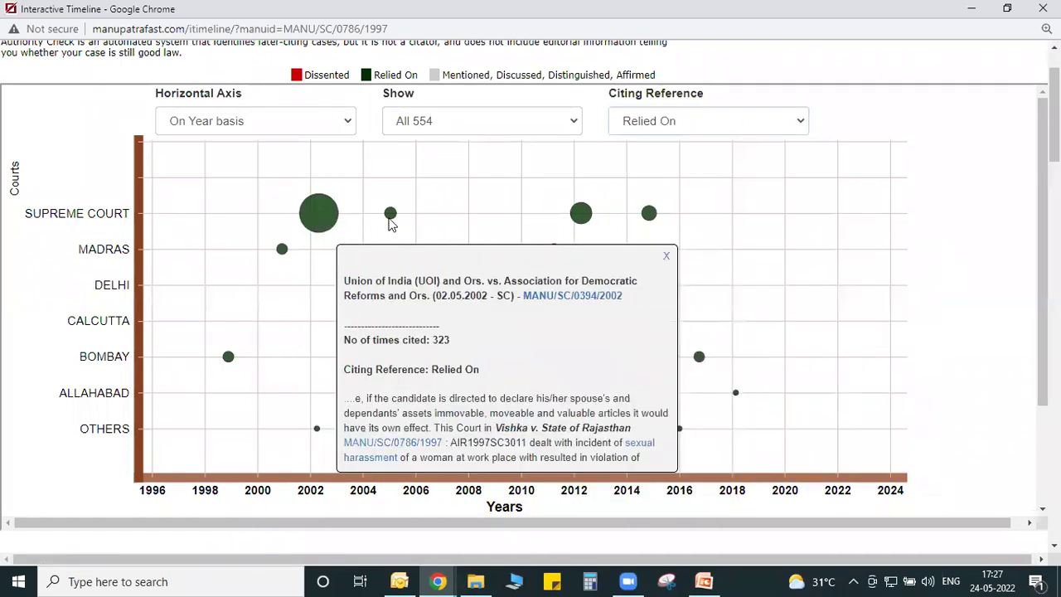
pyautogui.moveTo(389, 220)
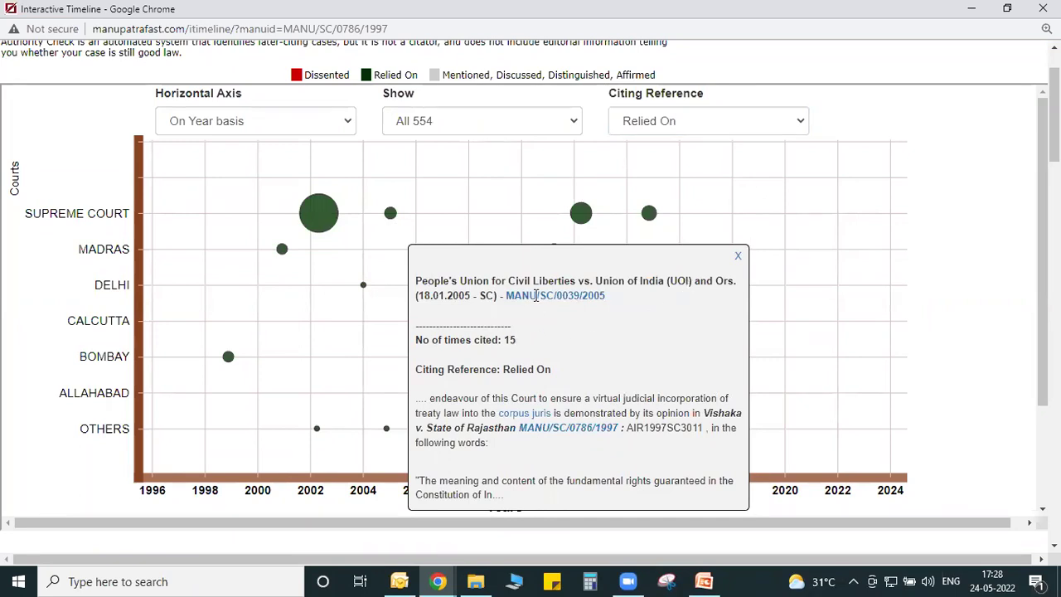
pyautogui.click(736, 258)
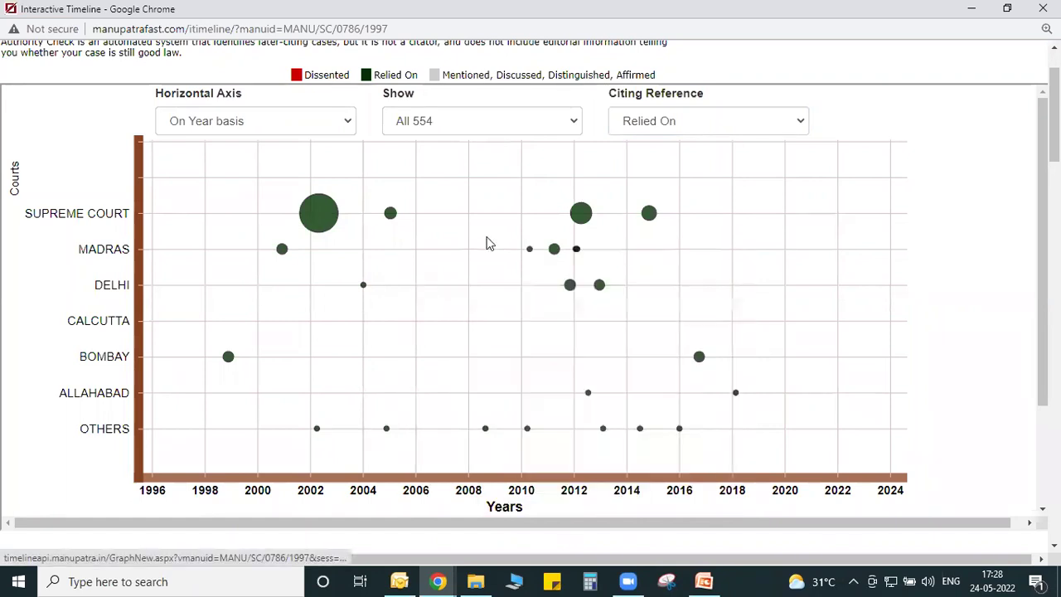
pyautogui.click(315, 229)
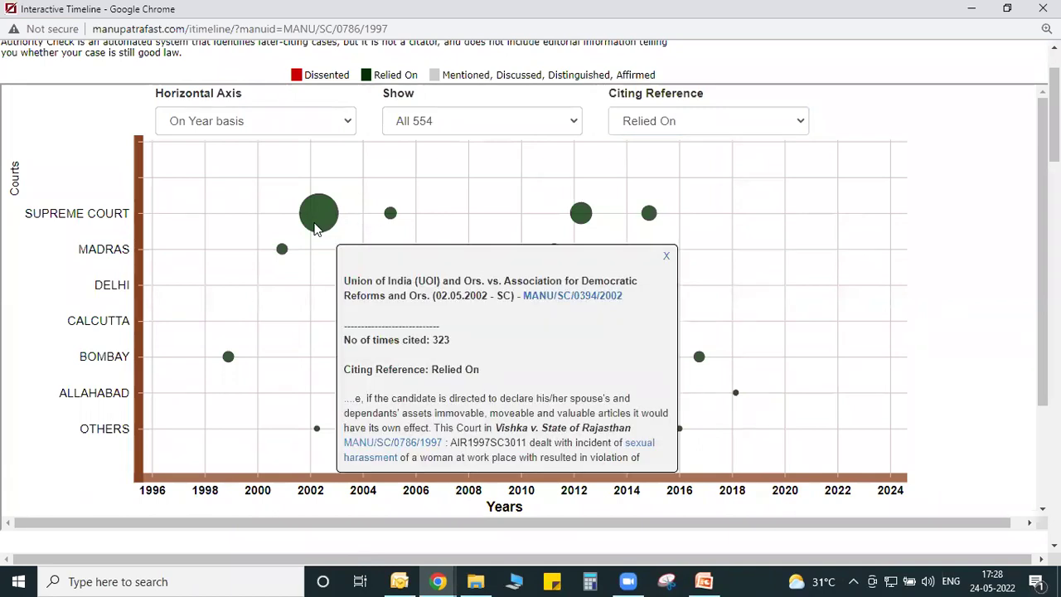
pyautogui.click(391, 213)
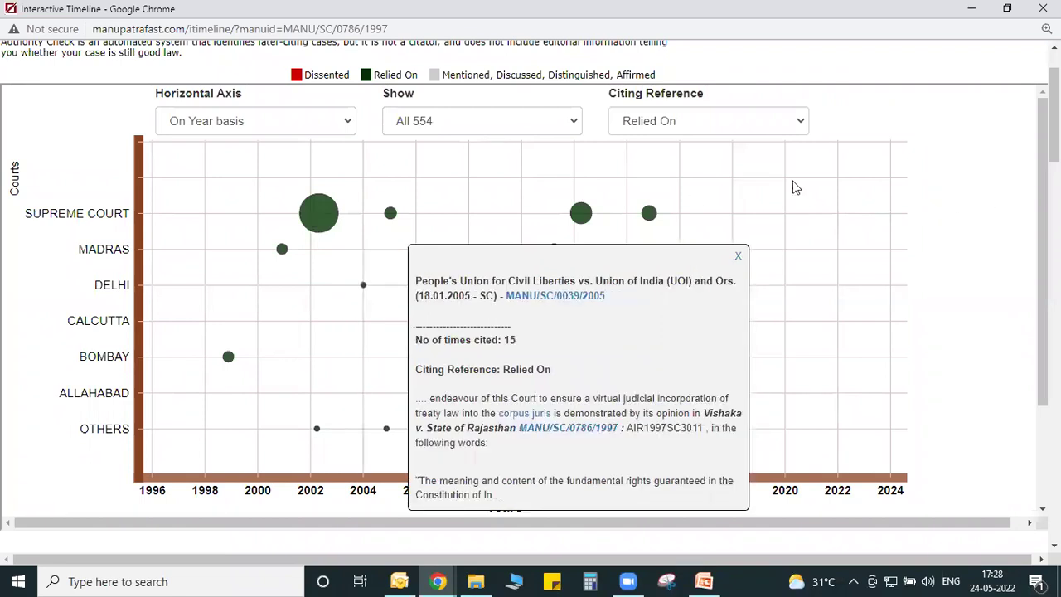
# Open and close the 25.04.2022 Ashok Kumar Dixit citing judgment, then close the Interactive Timeline.
pyautogui.scroll(-1, 1054, 116)
pyautogui.scroll(-8, 353, 295)
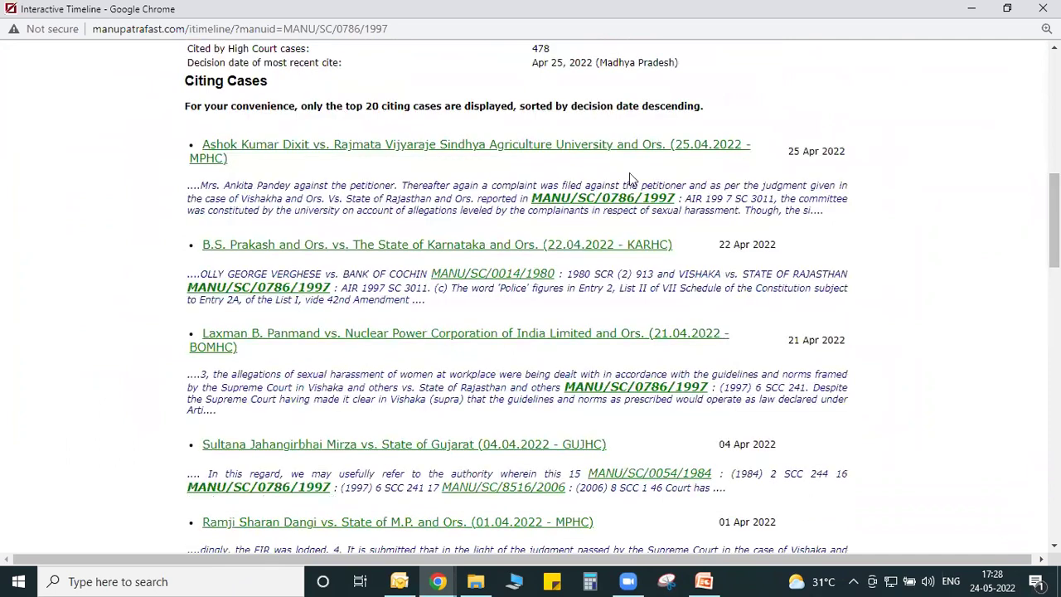
pyautogui.click(592, 150)
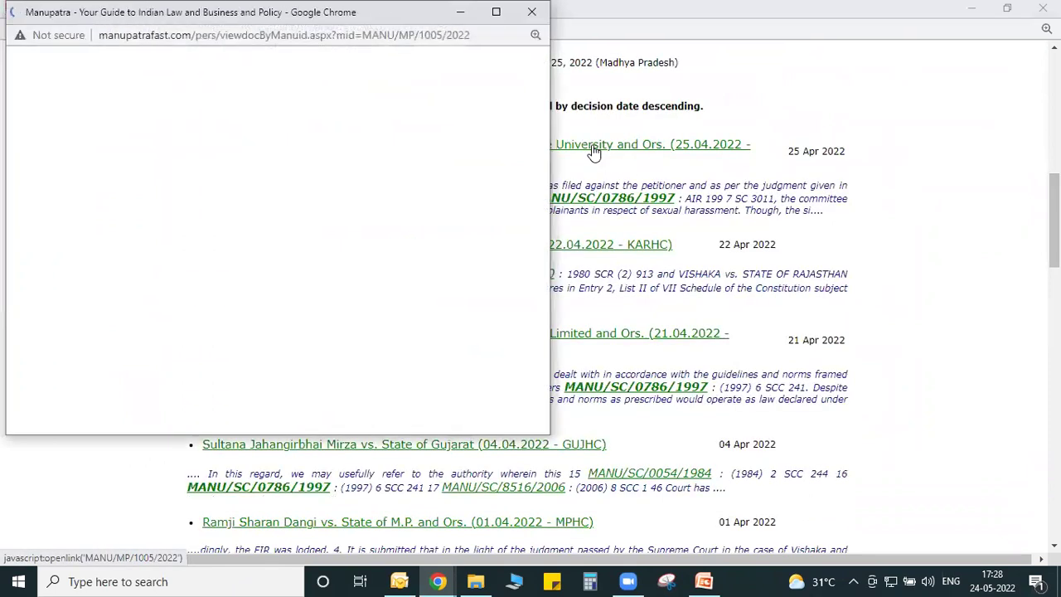
pyautogui.click(533, 10)
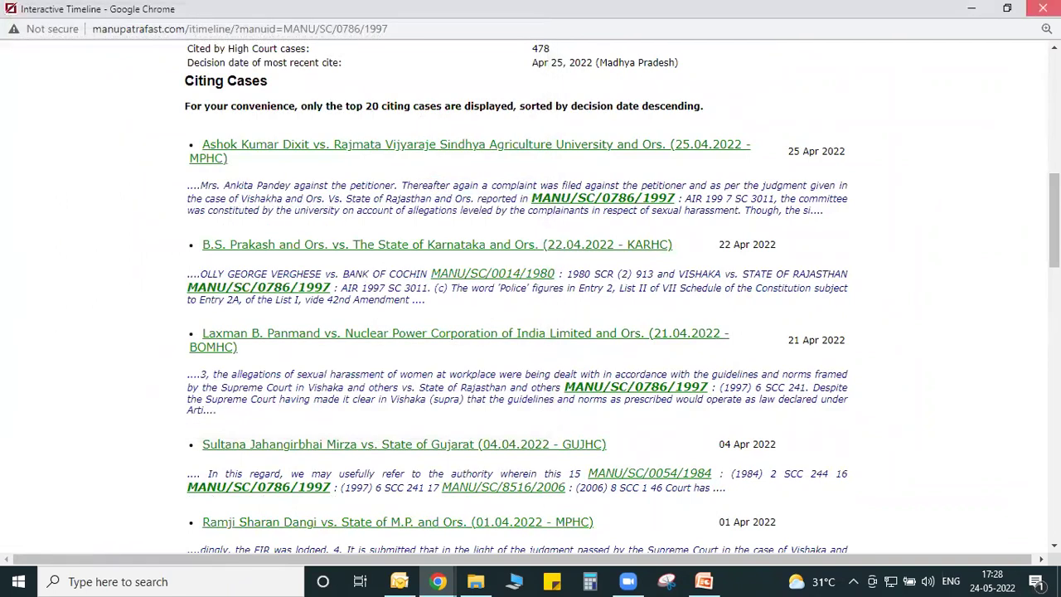
pyautogui.click(1042, 8)
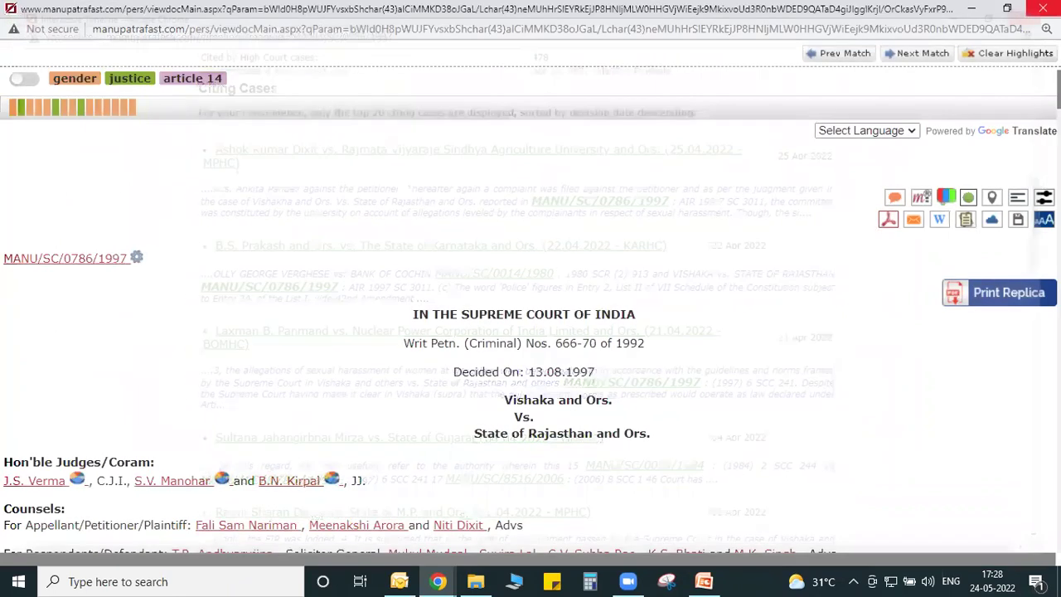
pyautogui.click(992, 197)
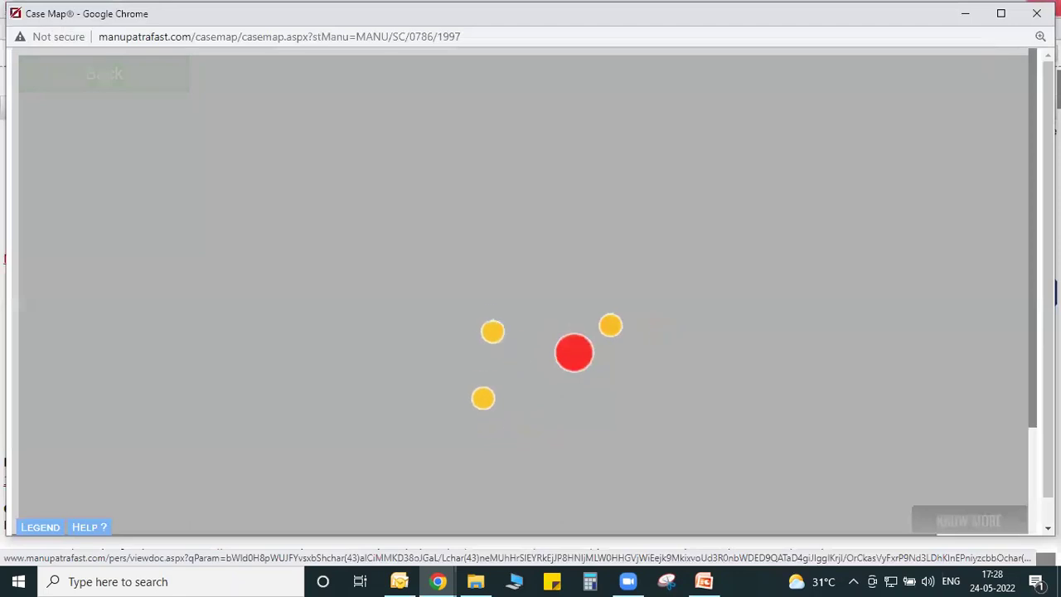
pyautogui.click(1000, 14)
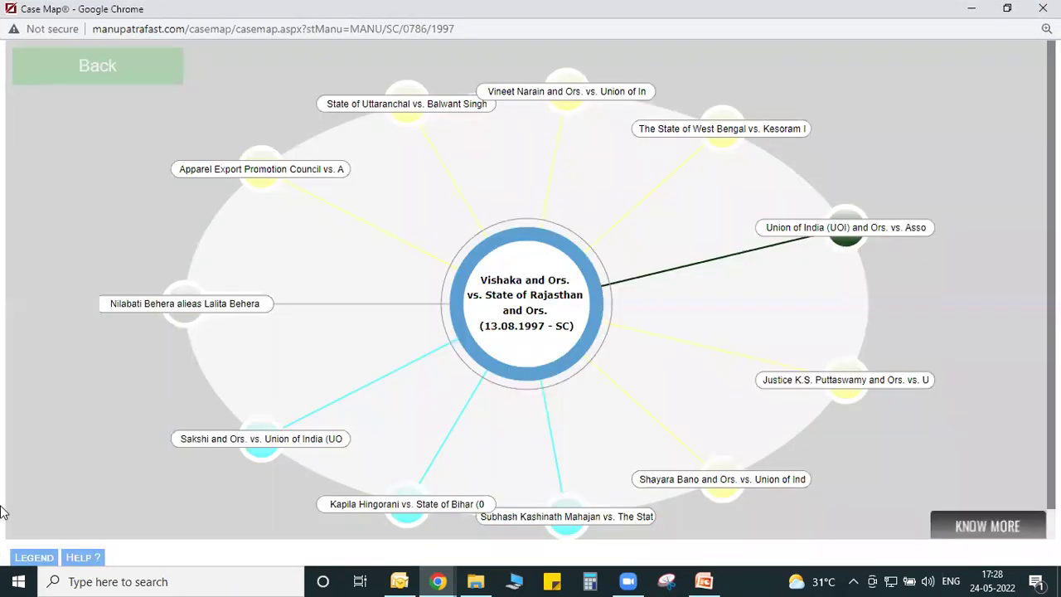
pyautogui.click(34, 559)
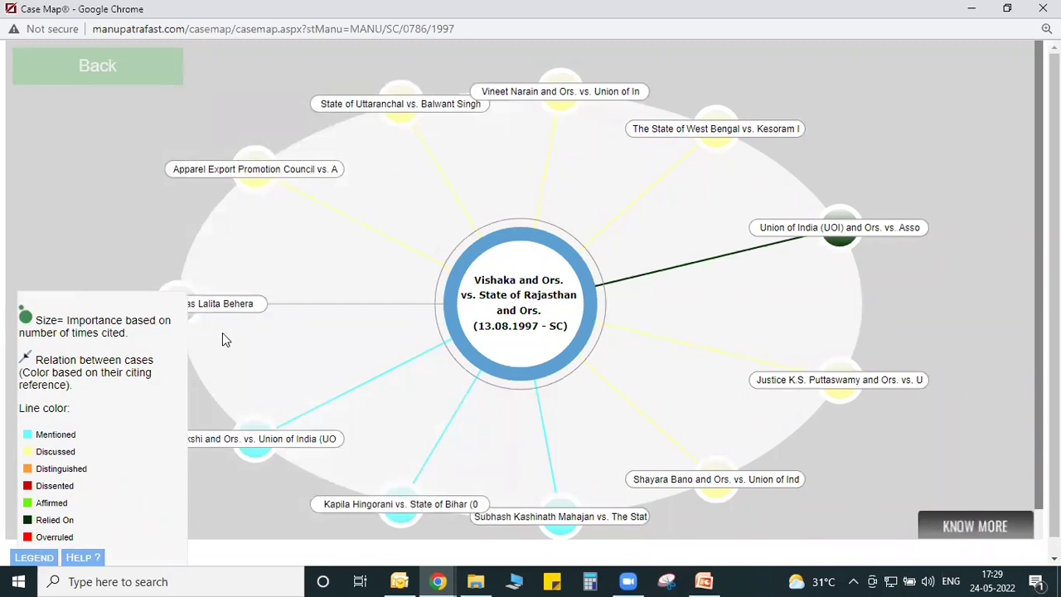
pyautogui.moveTo(497, 307)
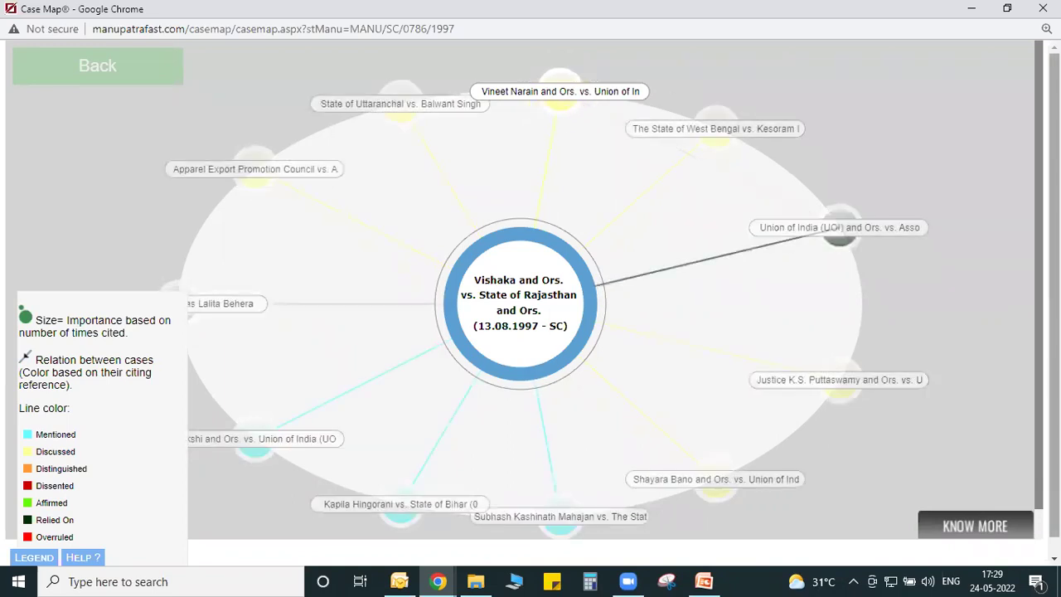
pyautogui.click(970, 528)
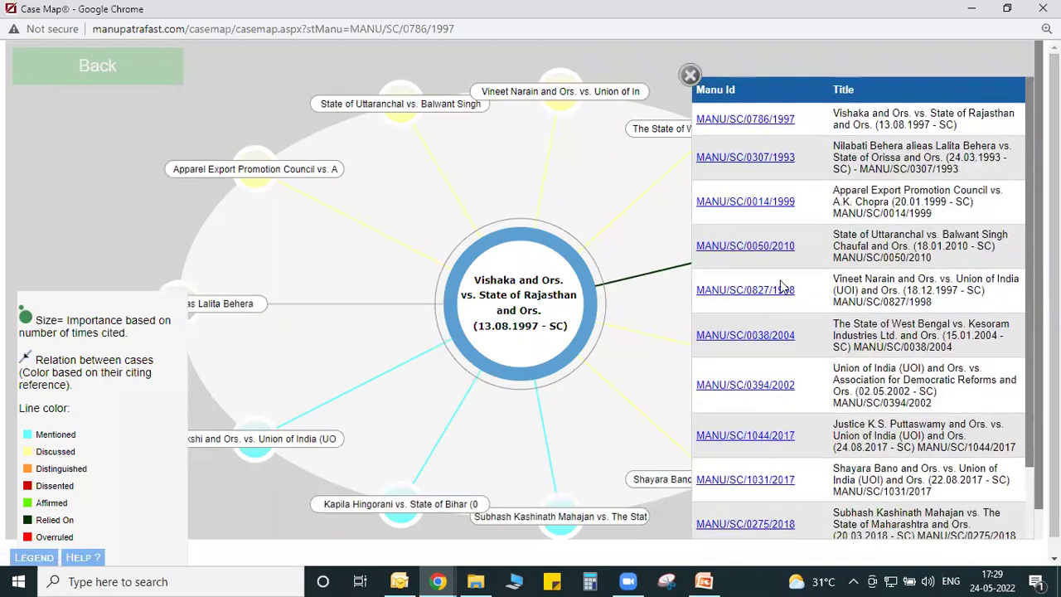
pyautogui.click(780, 290)
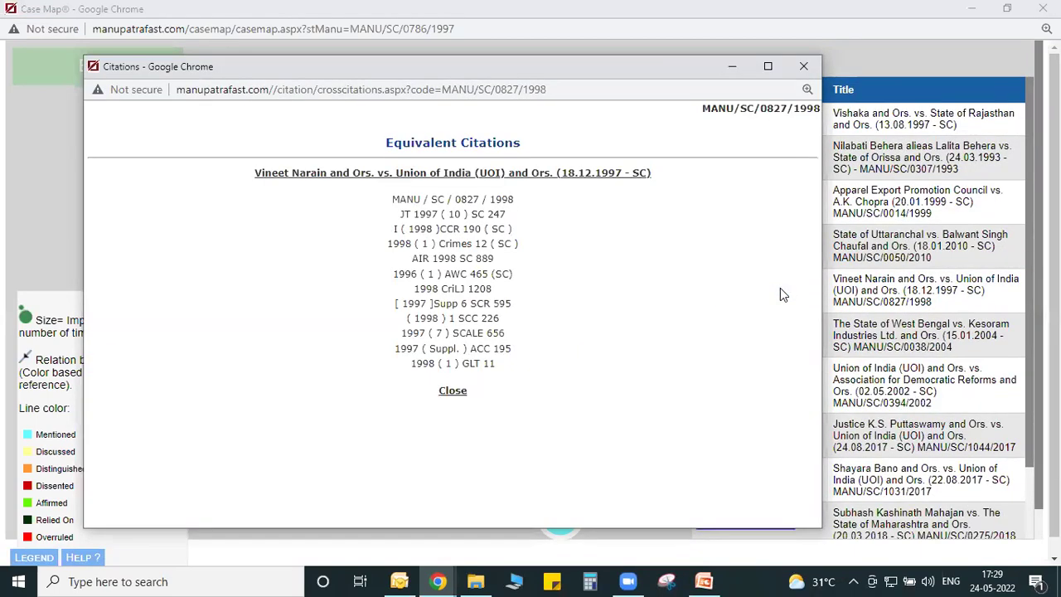
pyautogui.click(802, 66)
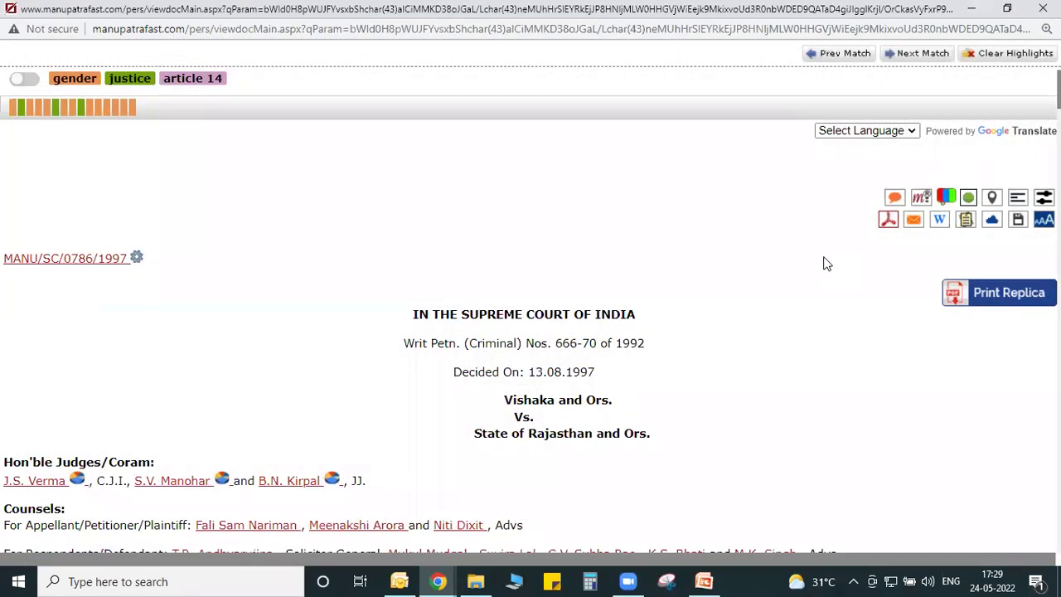
# Generate the judgment's PDF with the Case Note included.
pyautogui.click(887, 220)
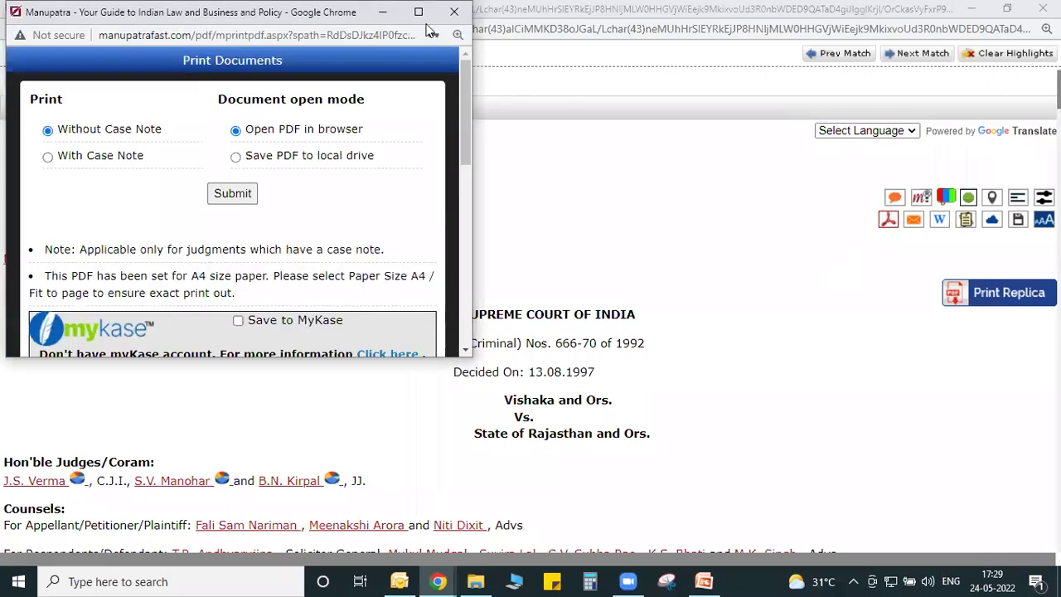
pyautogui.click(48, 159)
pyautogui.click(216, 199)
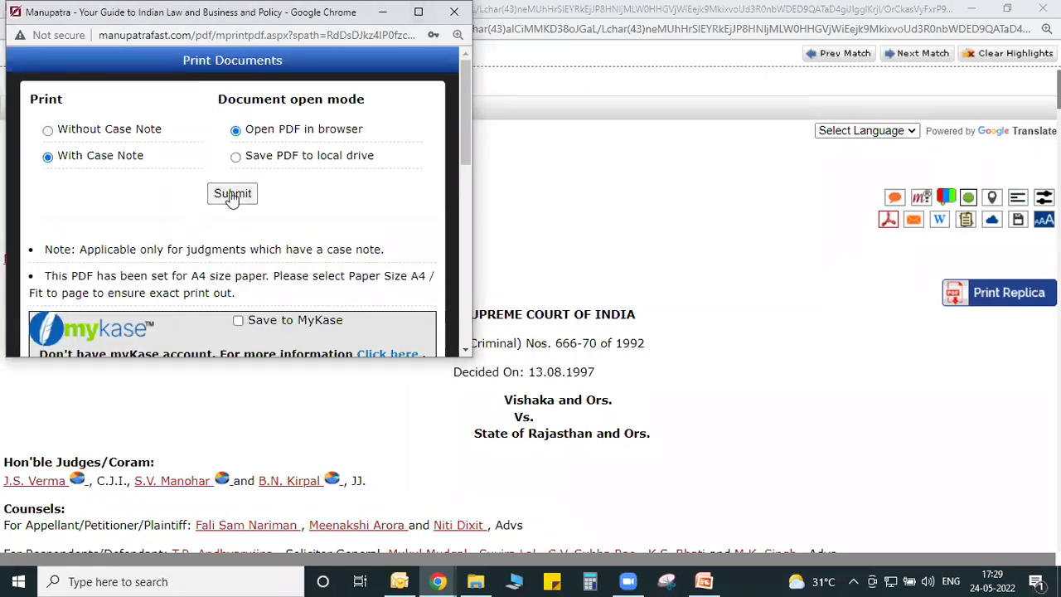
# Read the 9-page PDF full screen at 110% zoom, then close it.
pyautogui.click(420, 12)
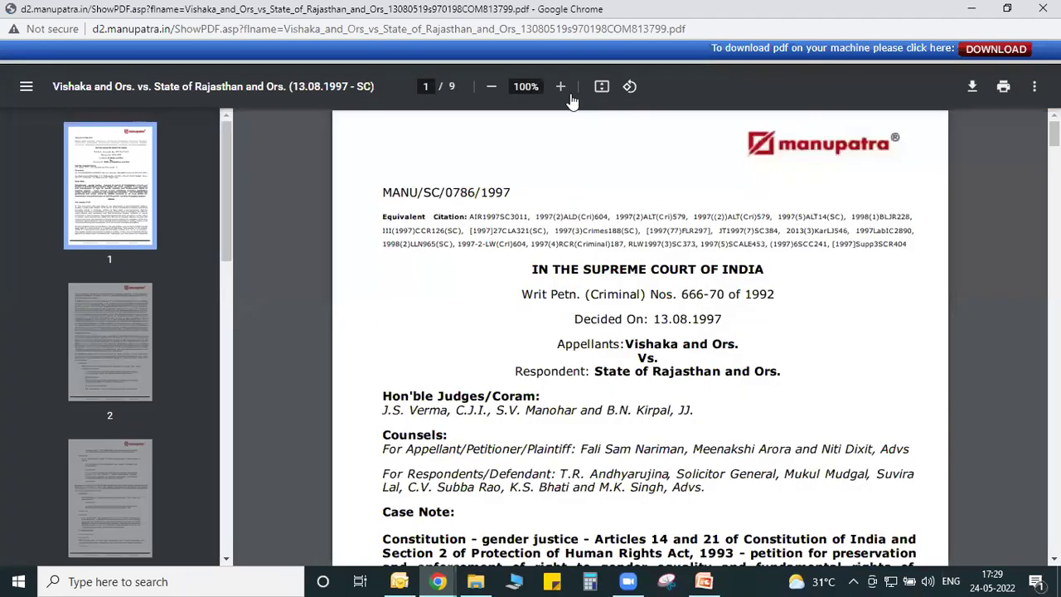
pyautogui.click(561, 87)
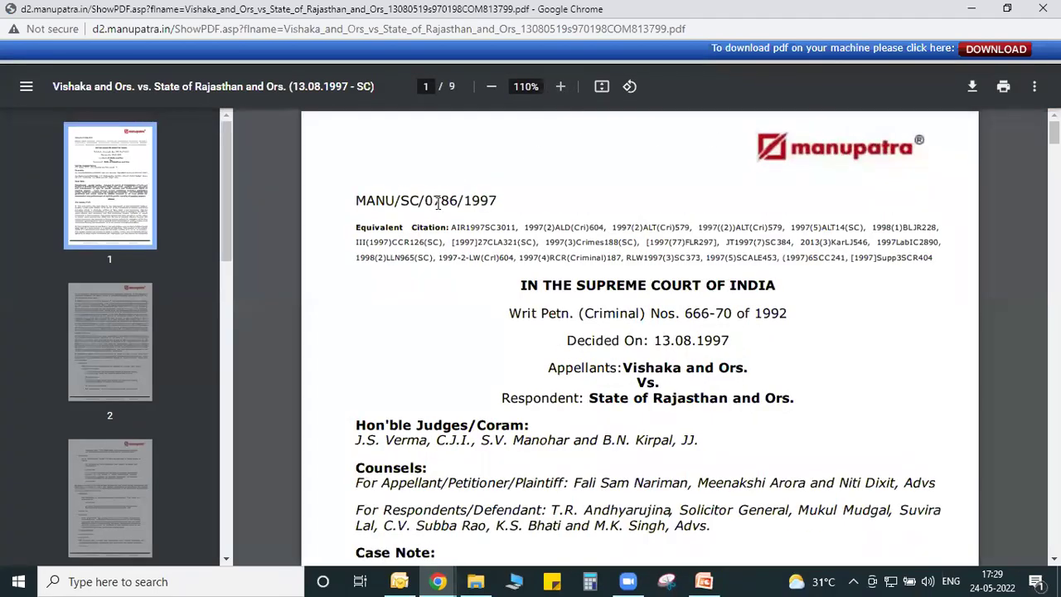
pyautogui.scroll(-2, 428, 241)
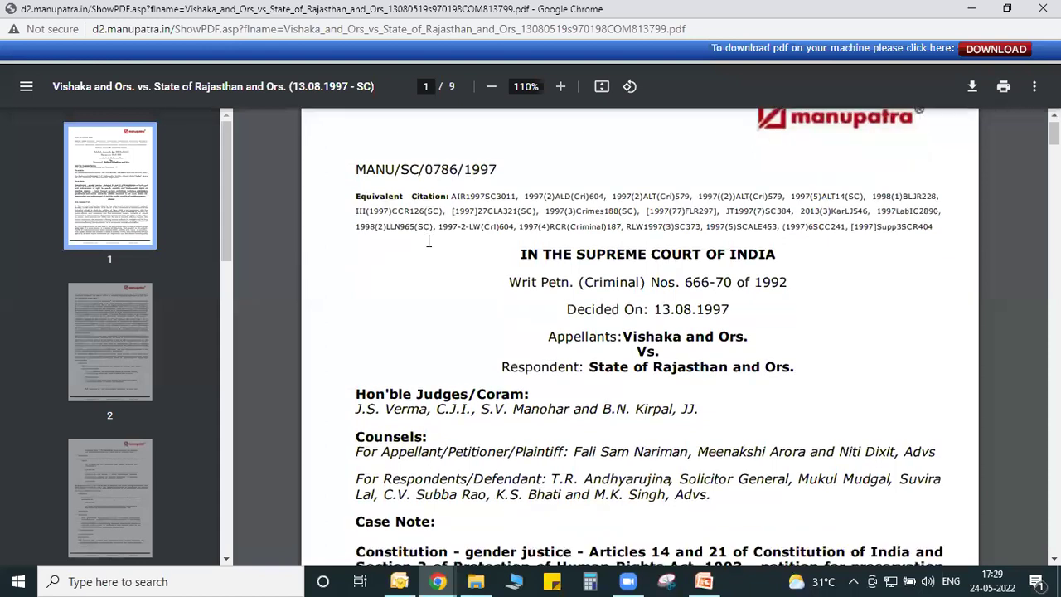
pyautogui.scroll(-5, 629, 270)
pyautogui.scroll(1, 349, 213)
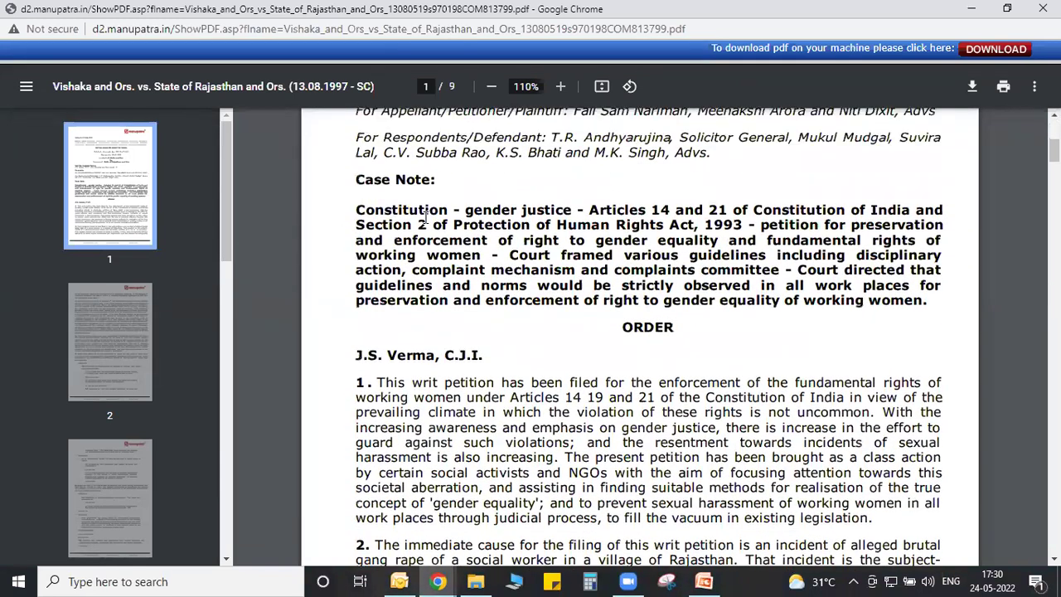
pyautogui.scroll(-6, 425, 217)
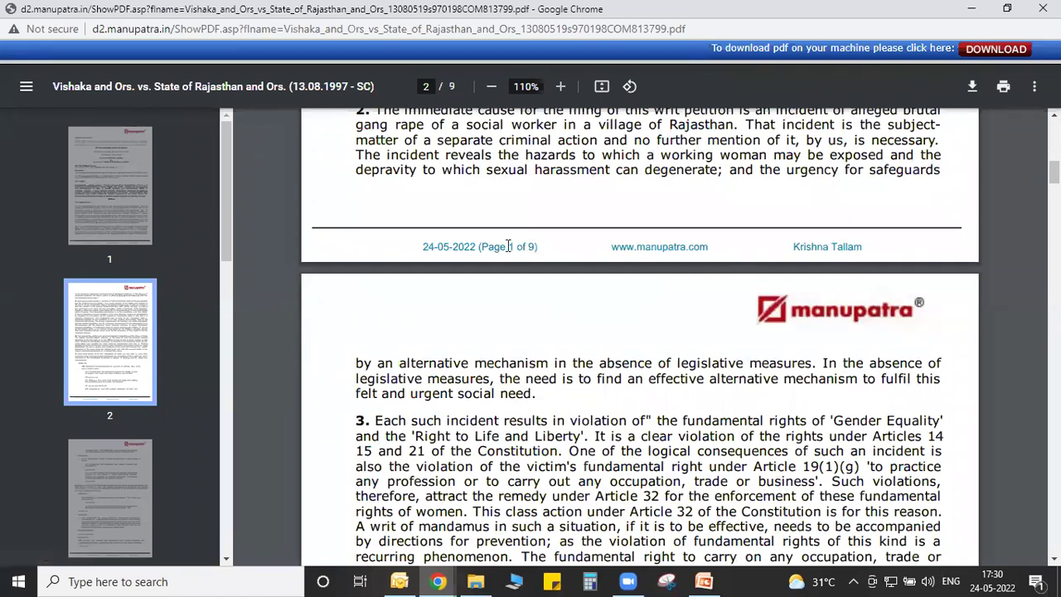
pyautogui.click(1038, 8)
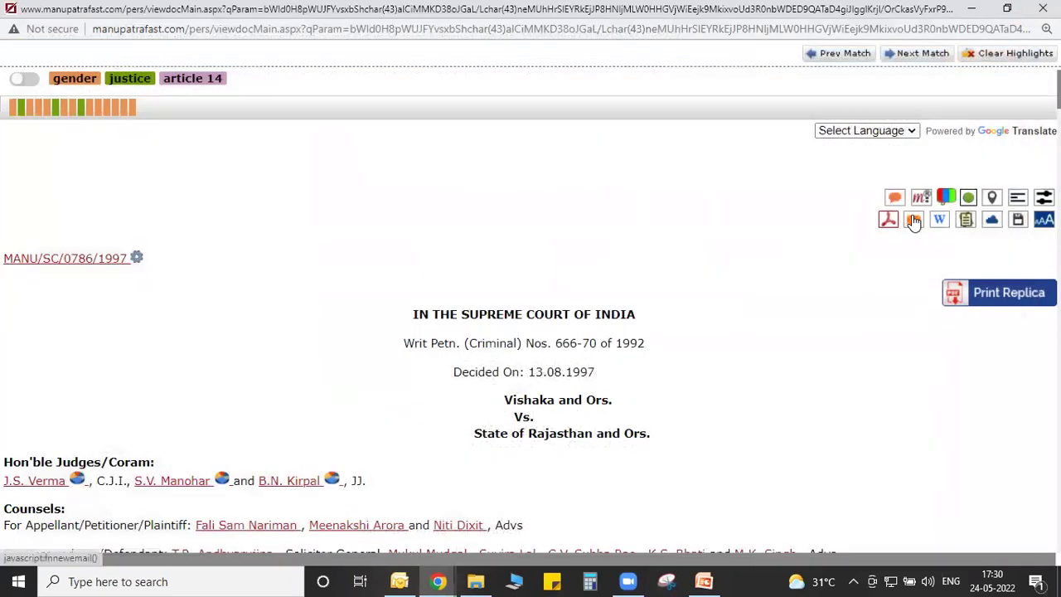
pyautogui.click(913, 220)
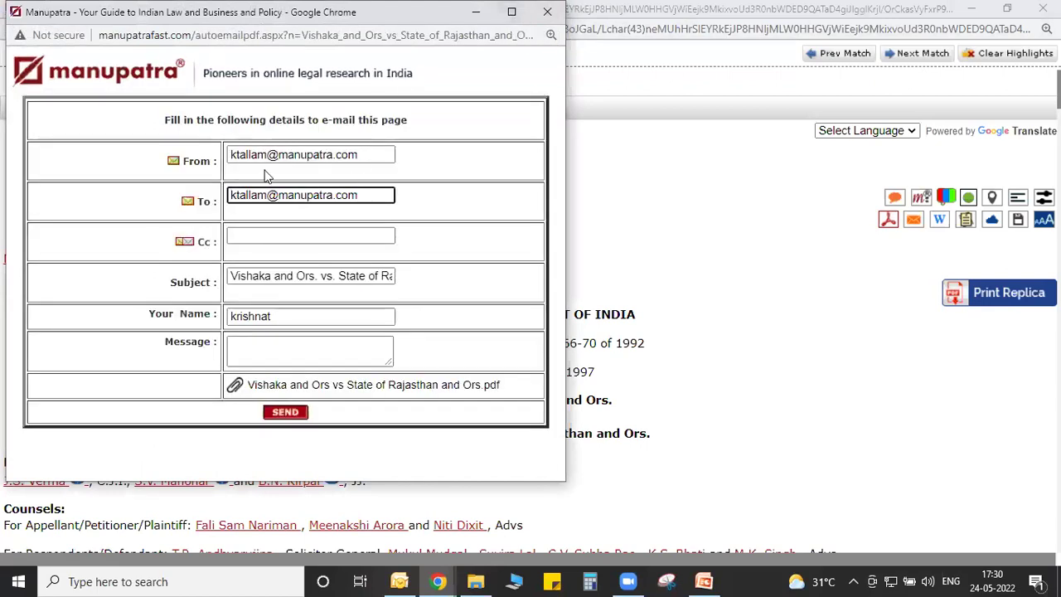
pyautogui.tripleClick(373, 197)
pyautogui.press('BackSpace')
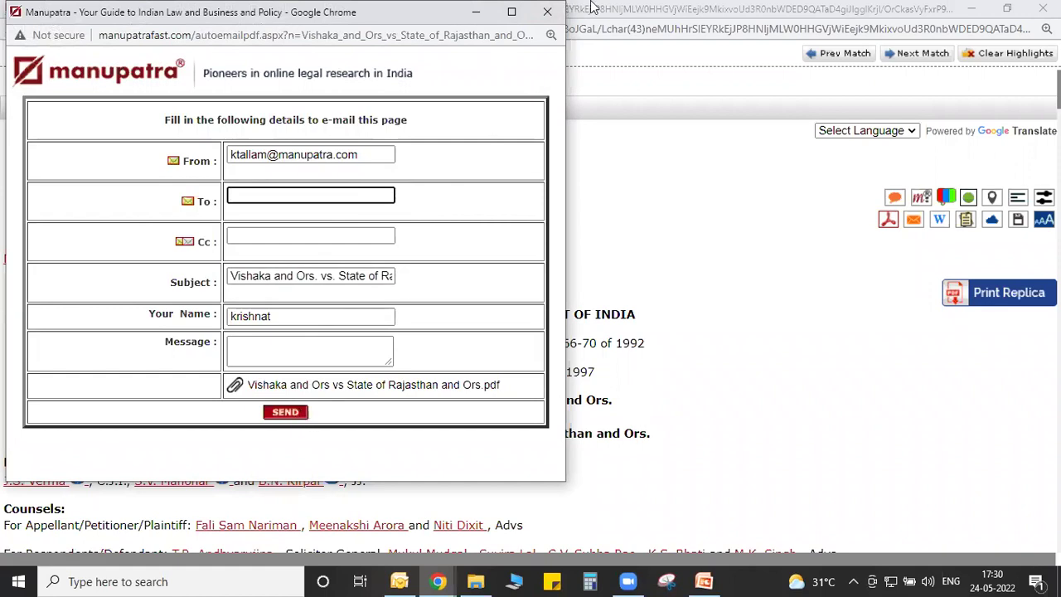
pyautogui.click(548, 15)
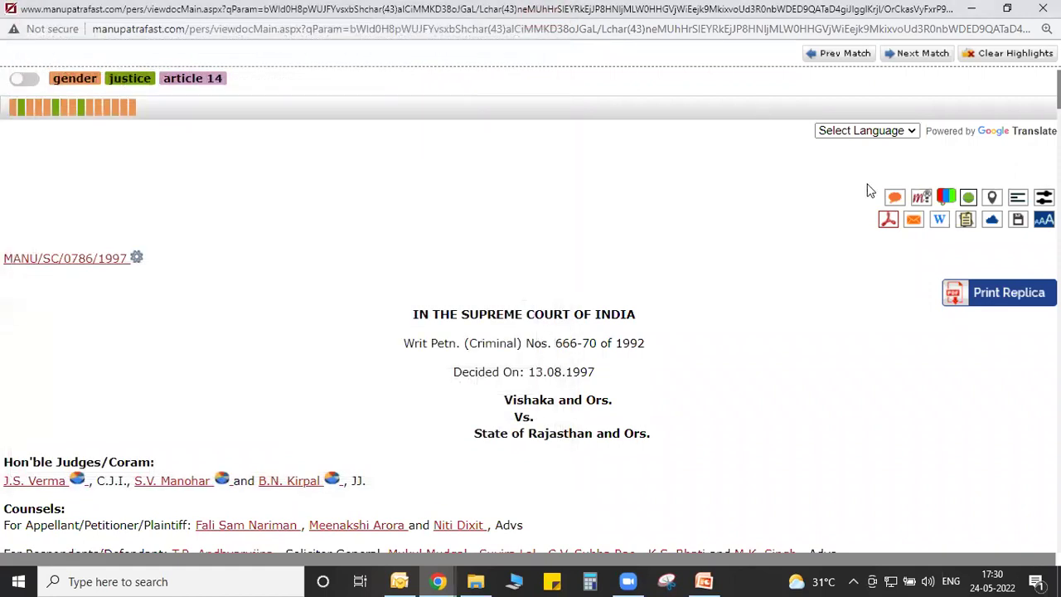
# Enable sticky notes and open the Sticky Note comment list at the CEDAW paragraphs.
pyautogui.click(966, 224)
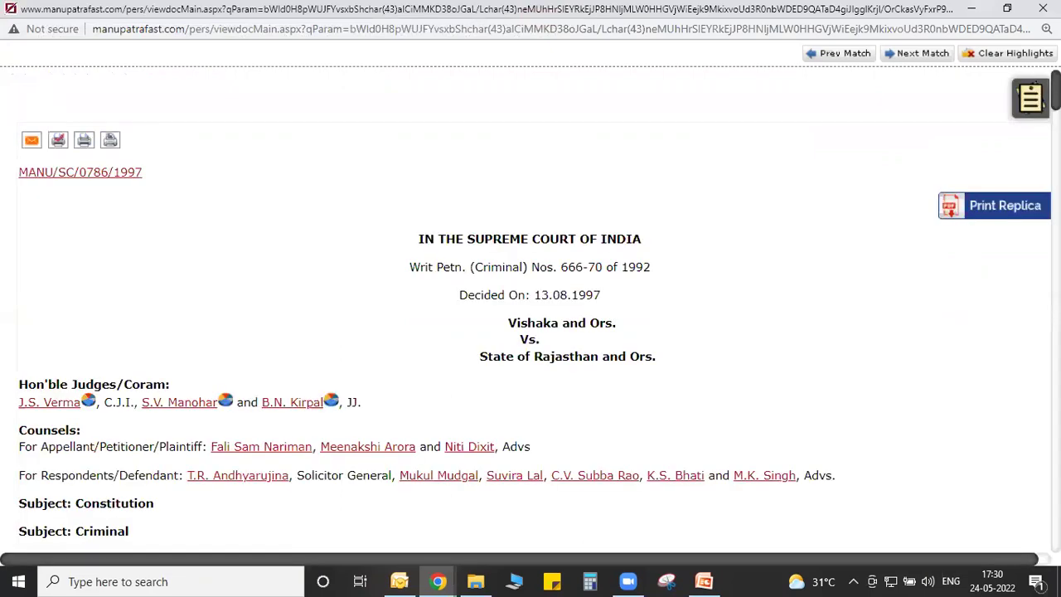
pyautogui.scroll(-10, 691, 322)
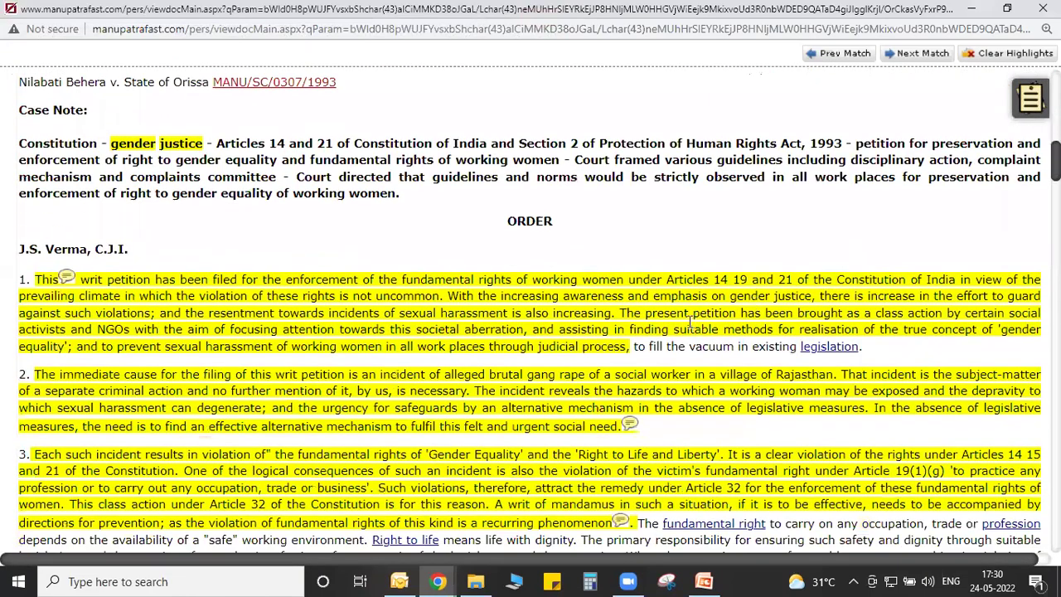
pyautogui.scroll(-15, 531, 315)
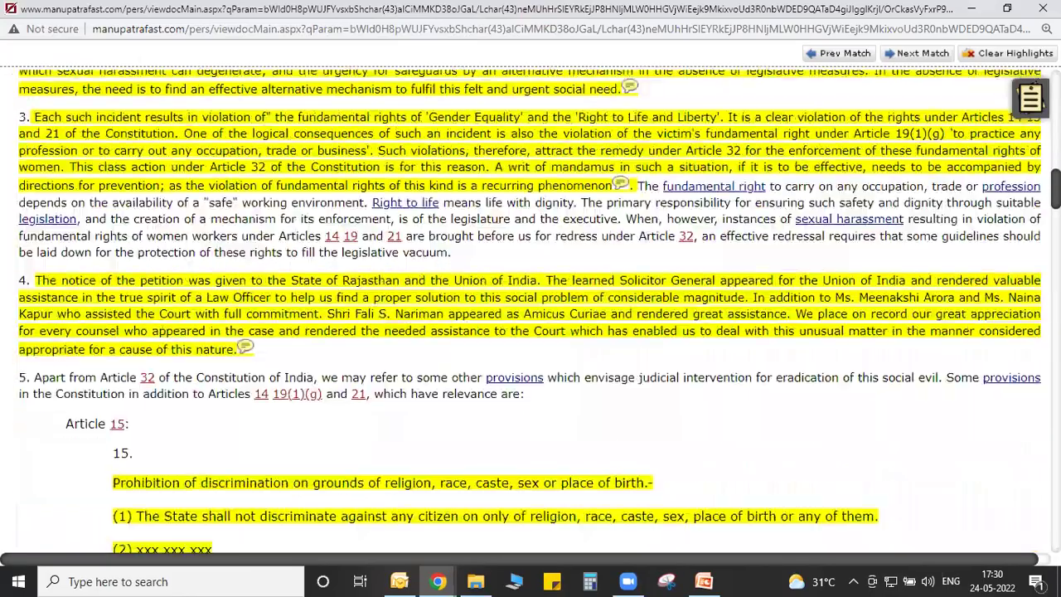
pyautogui.scroll(-13, 531, 314)
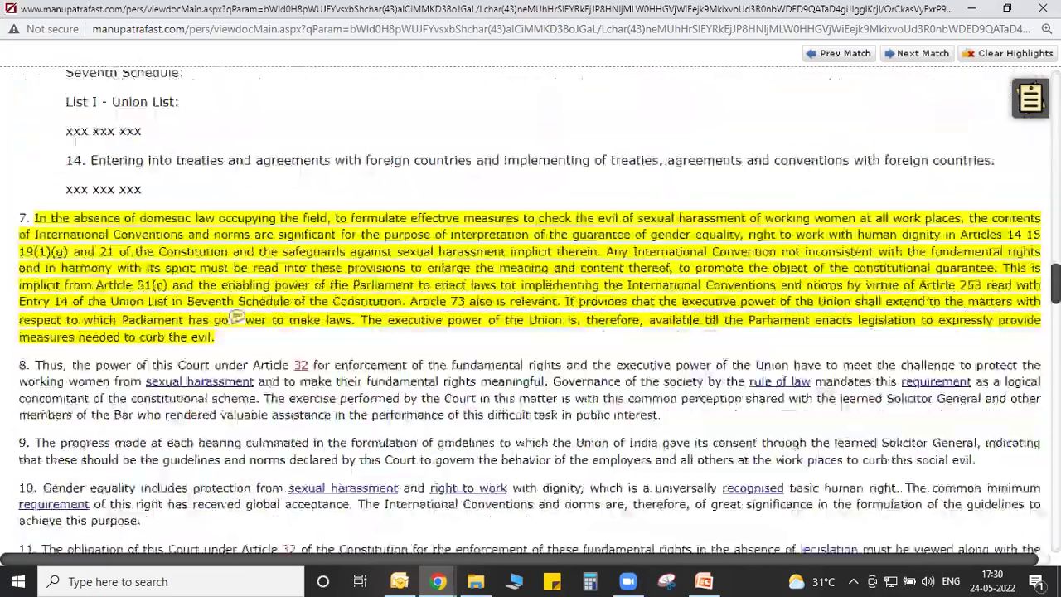
pyautogui.scroll(-5, 530, 315)
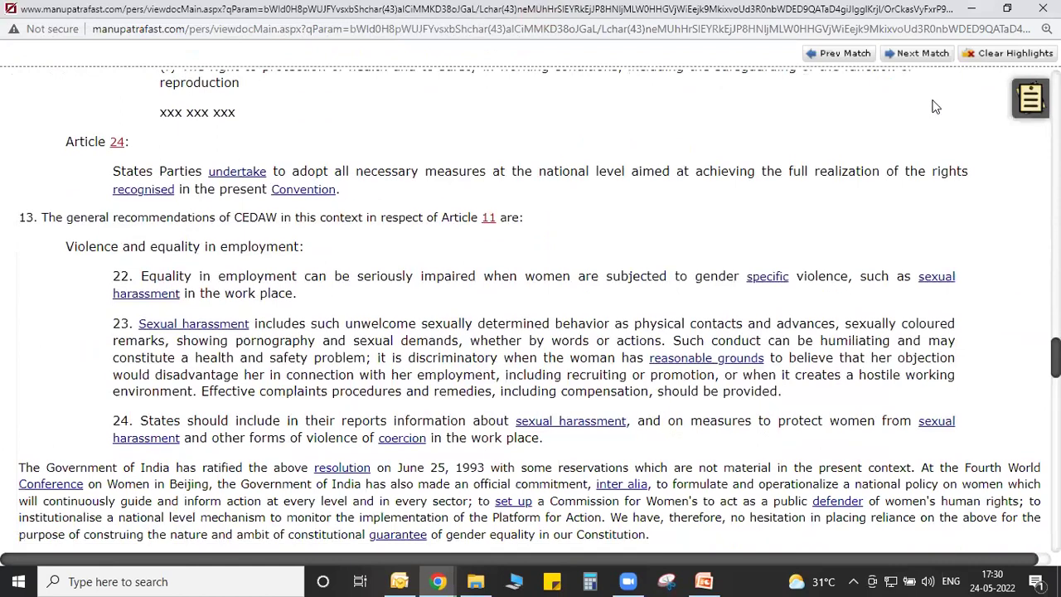
pyautogui.click(1025, 114)
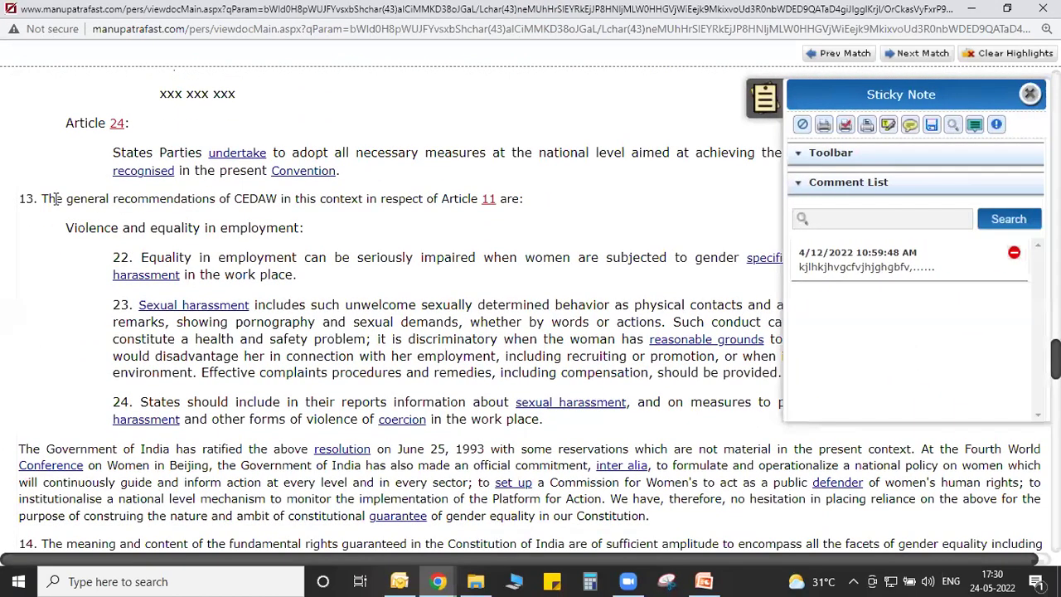
# Highlight paragraph 13 through CEDAW item 24 and add a comment after "work place.".
pyautogui.moveTo(41, 198); pyautogui.dragTo(556, 427)
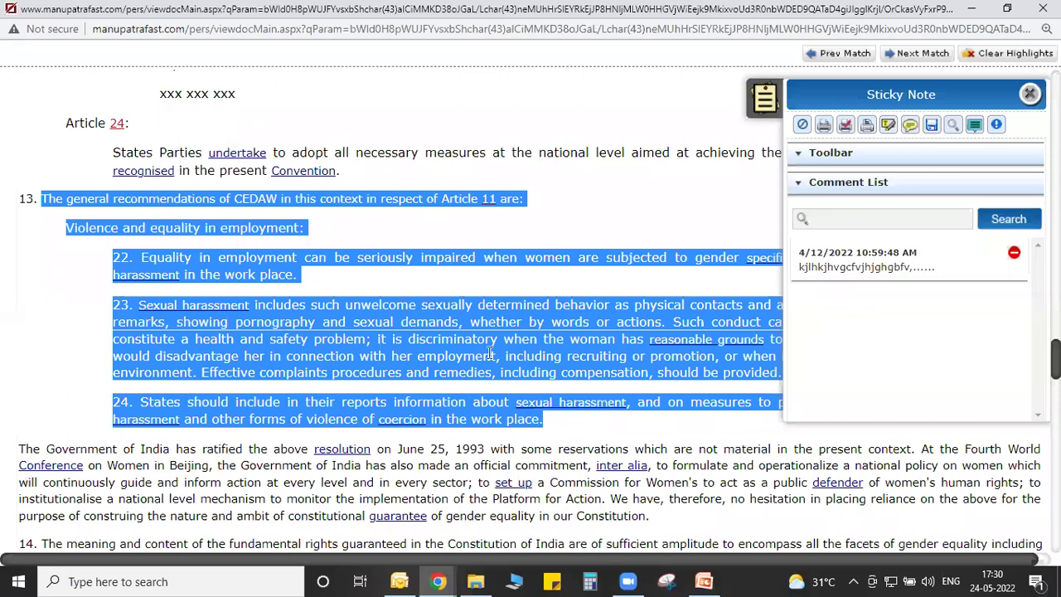
pyautogui.click(888, 126)
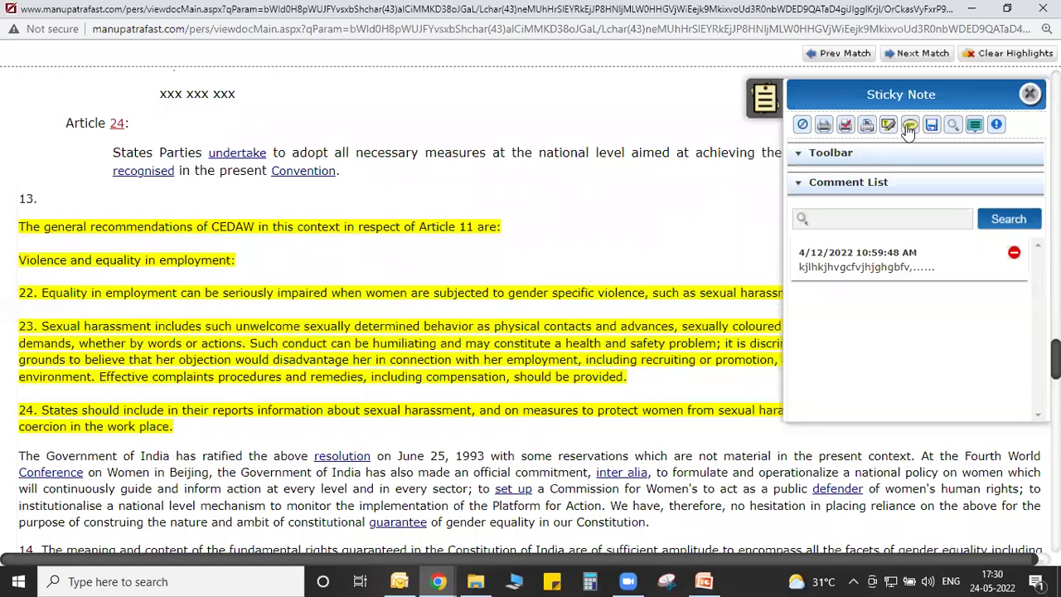
pyautogui.click(212, 424)
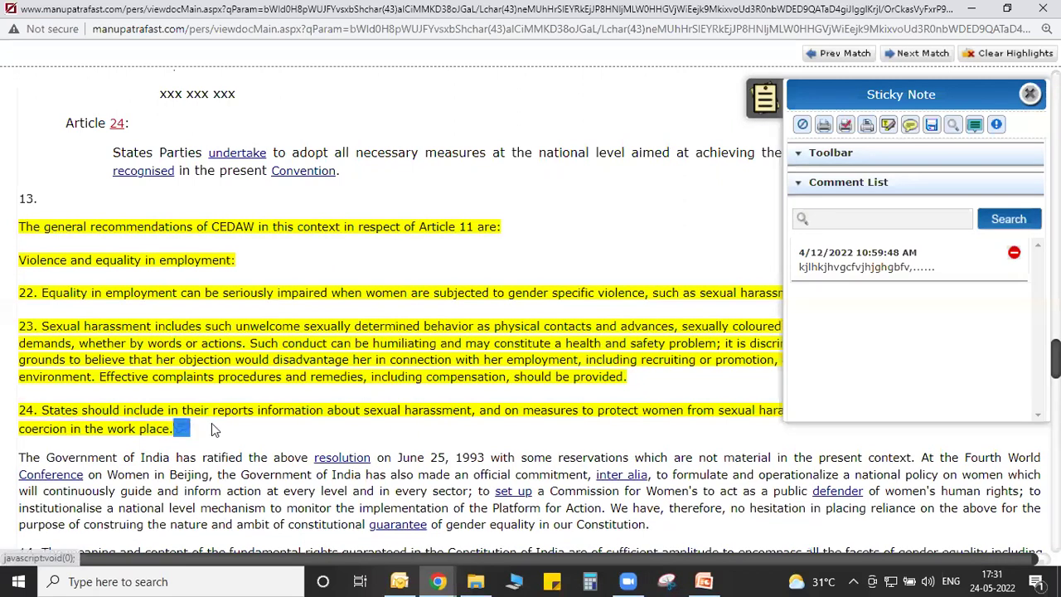
pyautogui.click(180, 428)
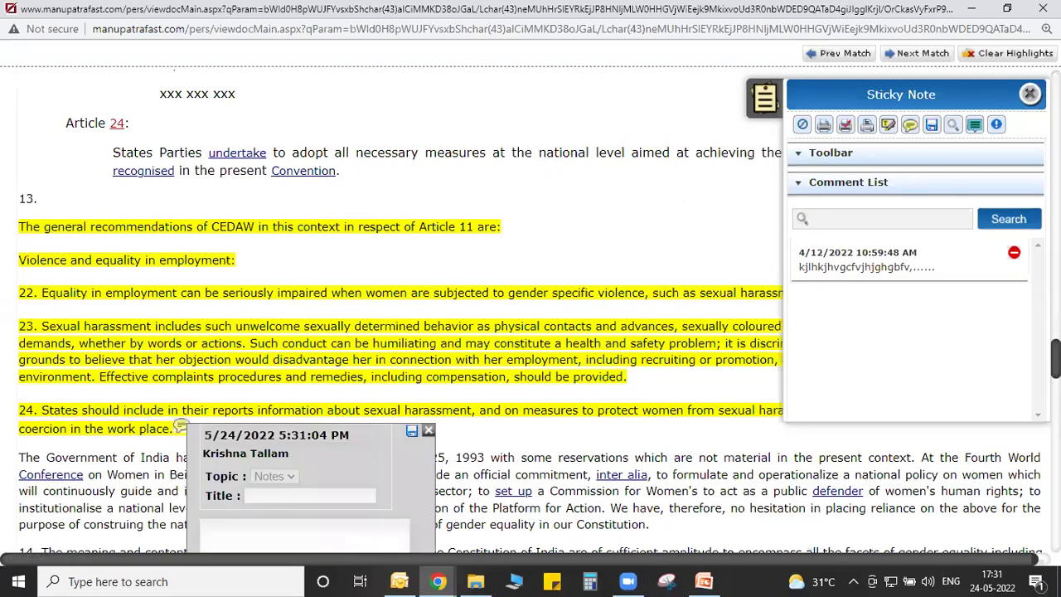
# Write the comment titled 'qewfrgg' with its body text and save it.
pyautogui.scroll(-3, 497, 331)
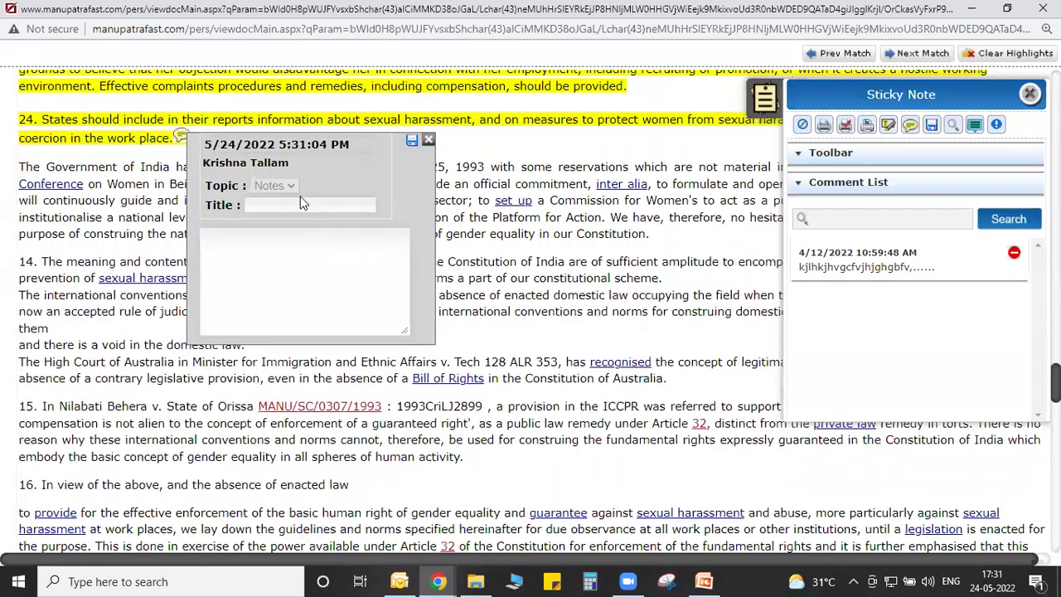
pyautogui.click(297, 186)
pyautogui.write('qewfrgg')
pyautogui.click(300, 240)
pyautogui.write('hgterwfdsntbgrvdfdsa')
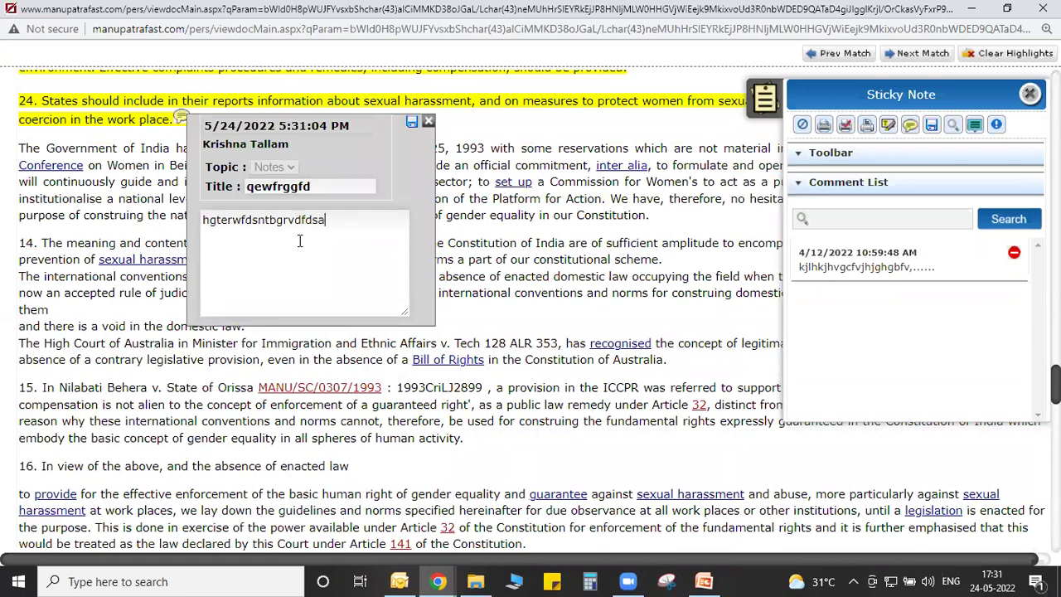
pyautogui.write('gdvsfx dc')
pyautogui.click(411, 122)
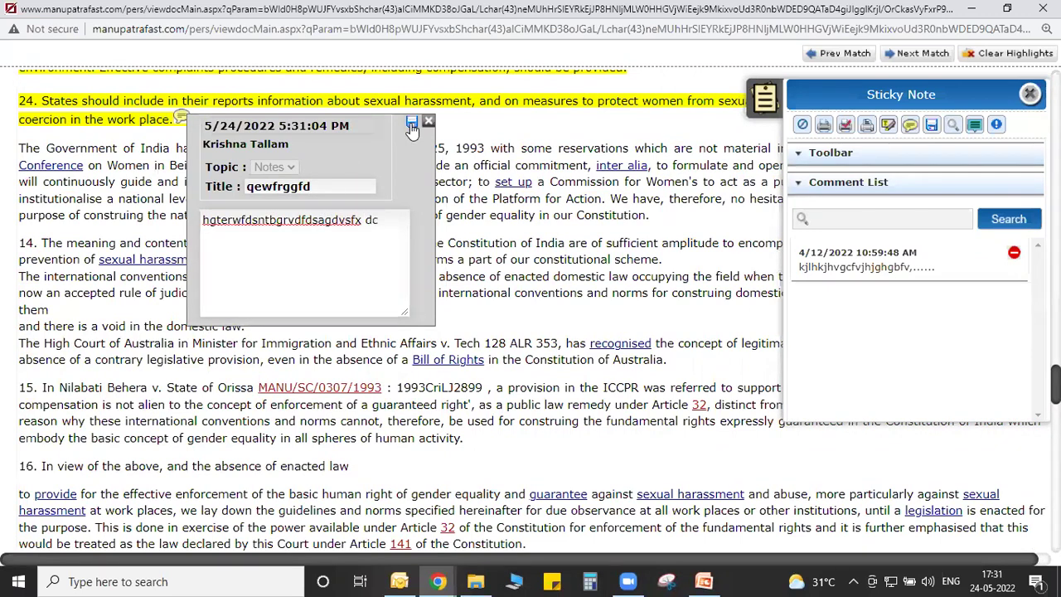
# Preview the 13-page print of the judgment with comments in full screen.
pyautogui.click(846, 126)
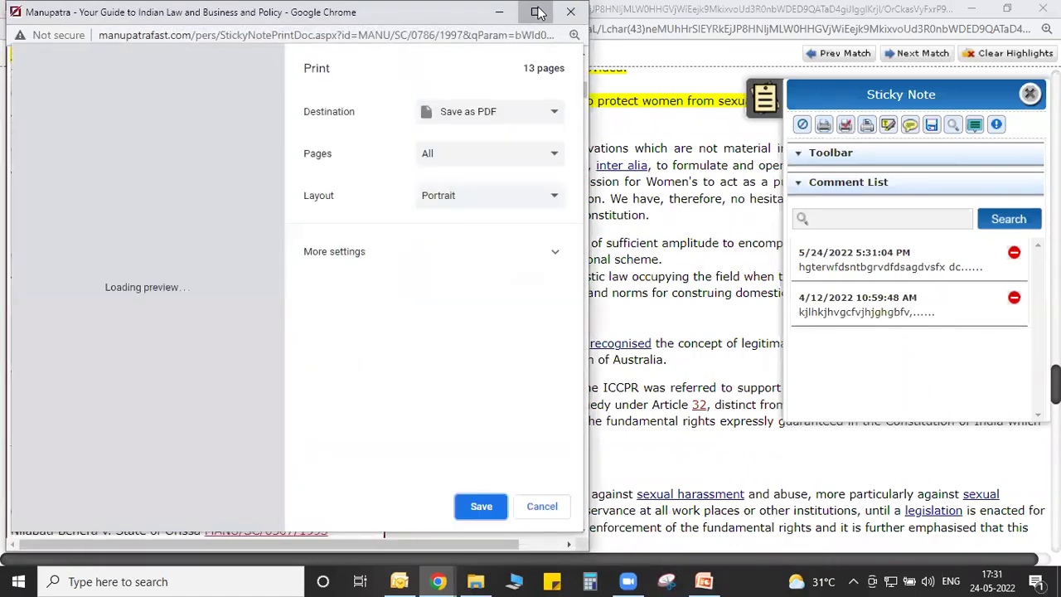
pyautogui.click(536, 11)
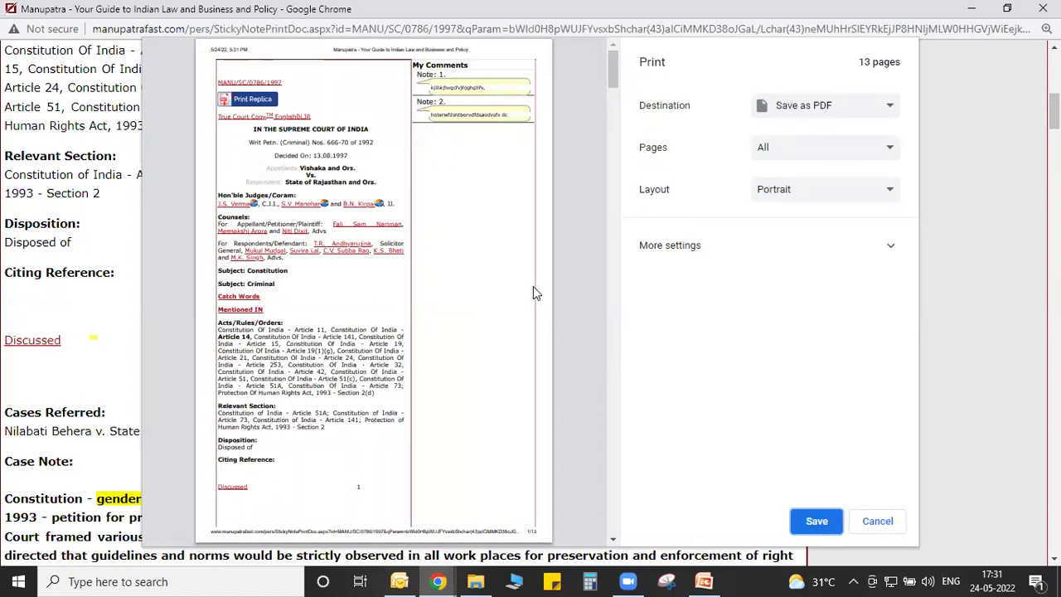
pyautogui.moveTo(611, 83); pyautogui.dragTo(618, 111)
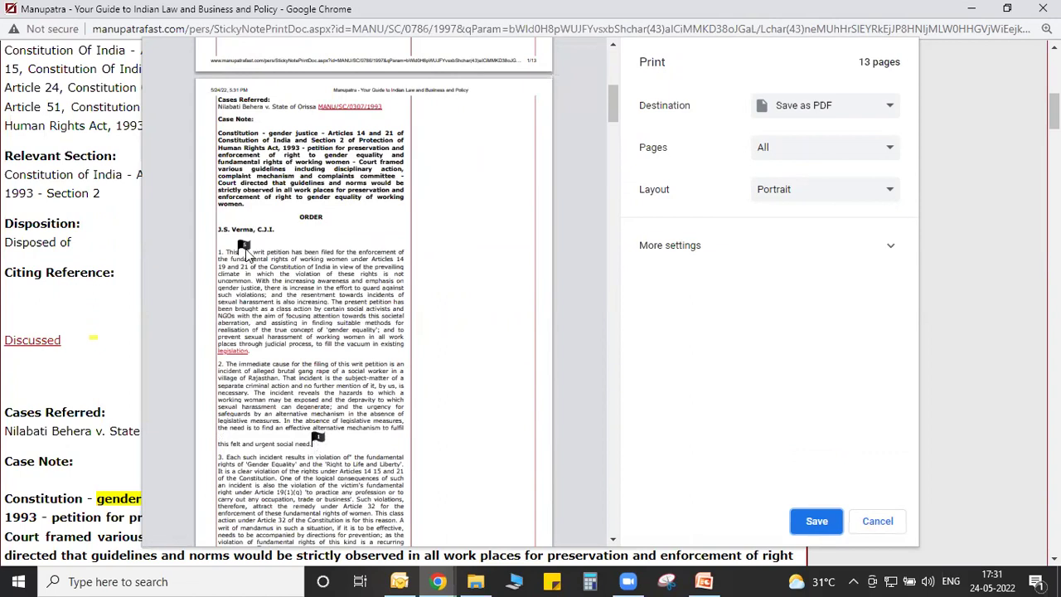
pyautogui.moveTo(613, 120); pyautogui.dragTo(691, 320)
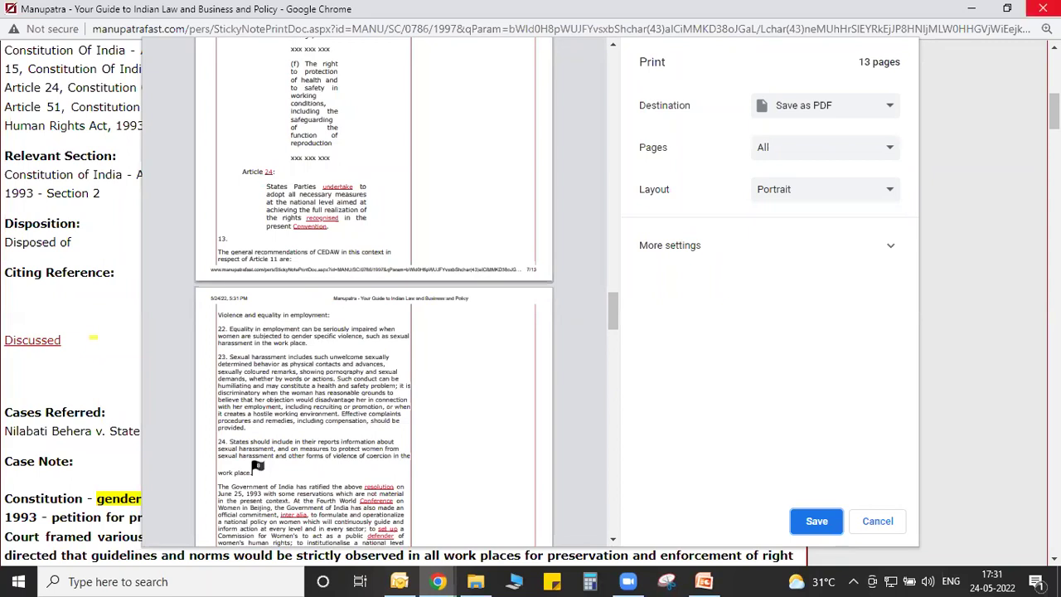
# Close the print preview and delete both saved sticky-note comments.
pyautogui.click(1043, 8)
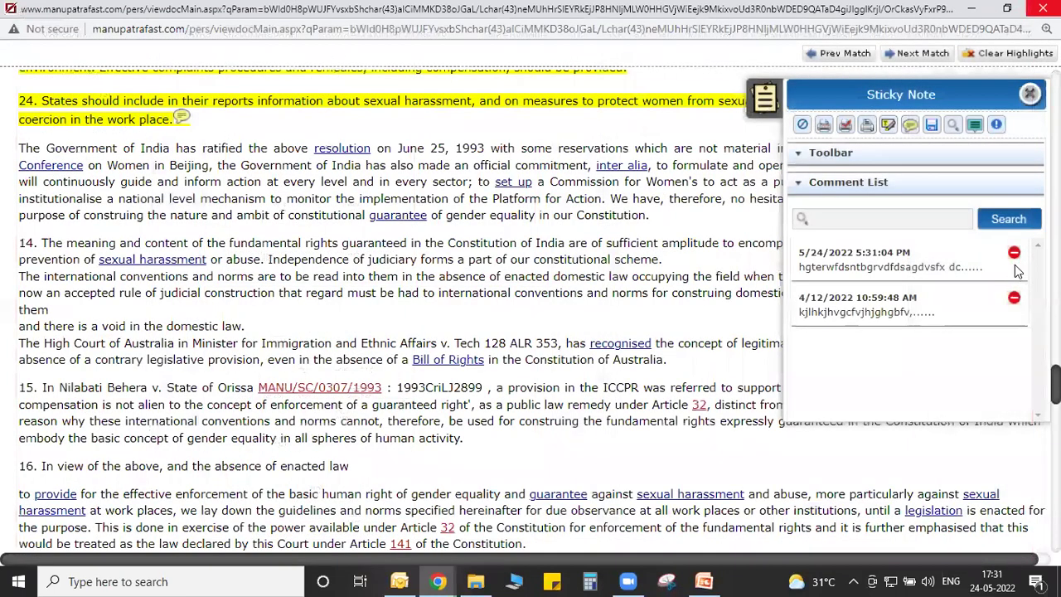
pyautogui.click(1014, 252)
pyautogui.click(1013, 252)
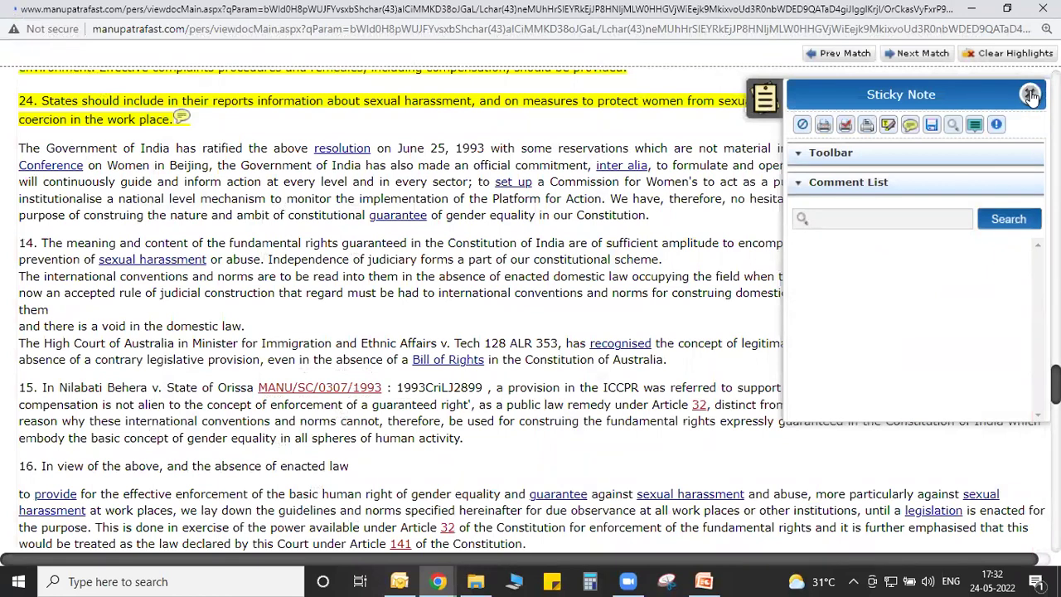
# Close the Sticky Note panel and save the judgment into the Constitution folder.
pyautogui.click(1030, 96)
pyautogui.scroll(5, 1028, 95)
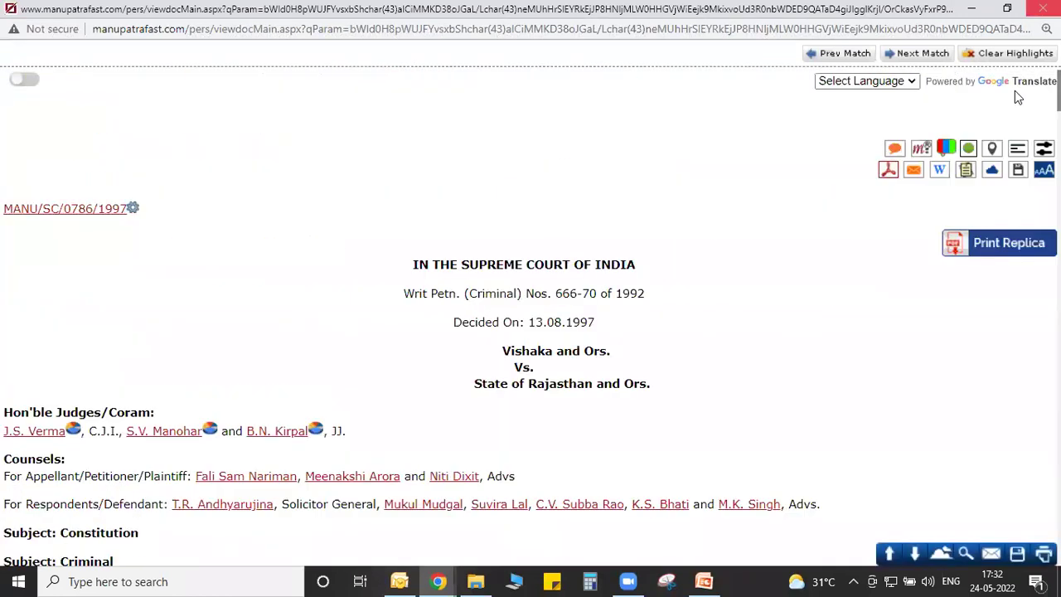
pyautogui.click(1016, 174)
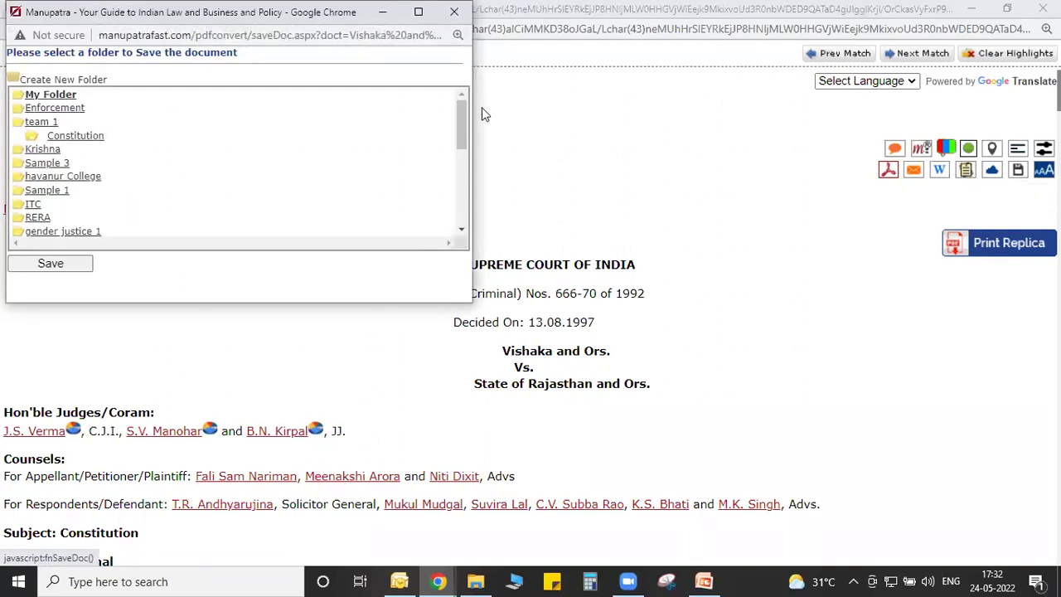
pyautogui.click(428, 15)
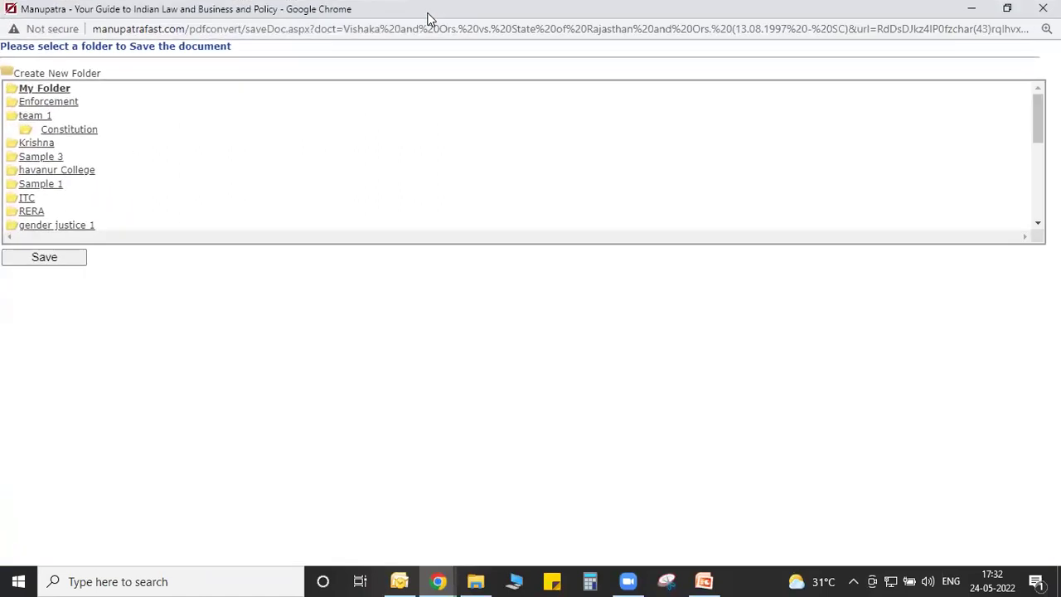
pyautogui.click(46, 132)
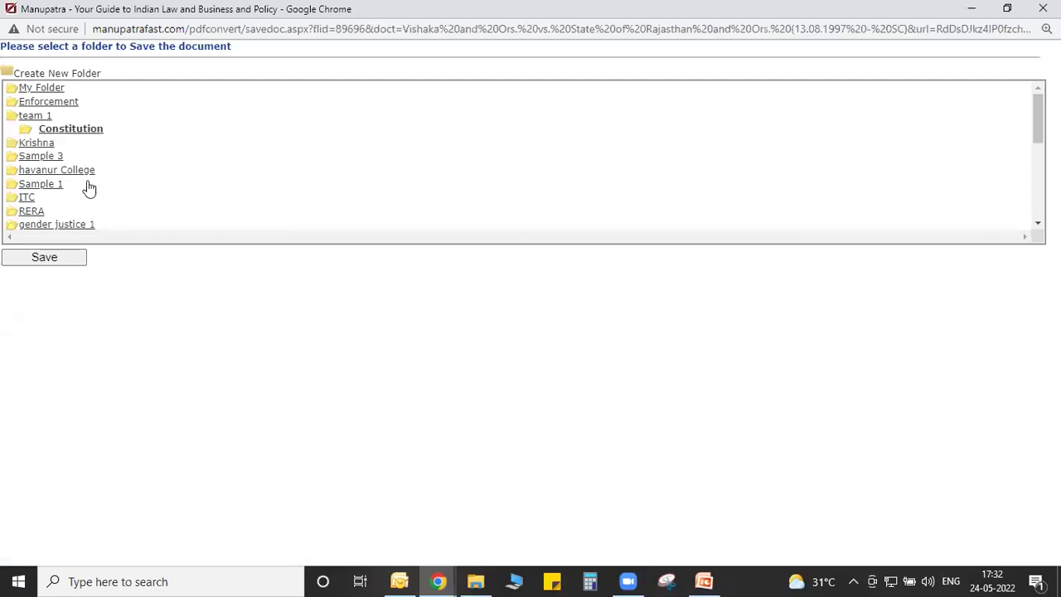
pyautogui.click(48, 261)
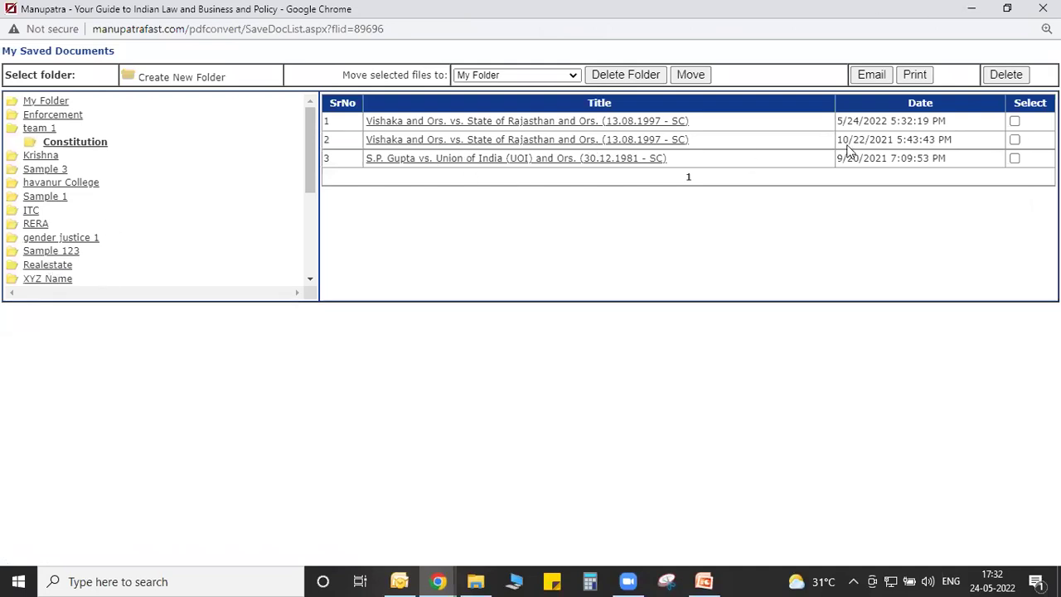
# Delete the newly saved Vishaka entry from My Saved Documents and close the window.
pyautogui.click(1014, 121)
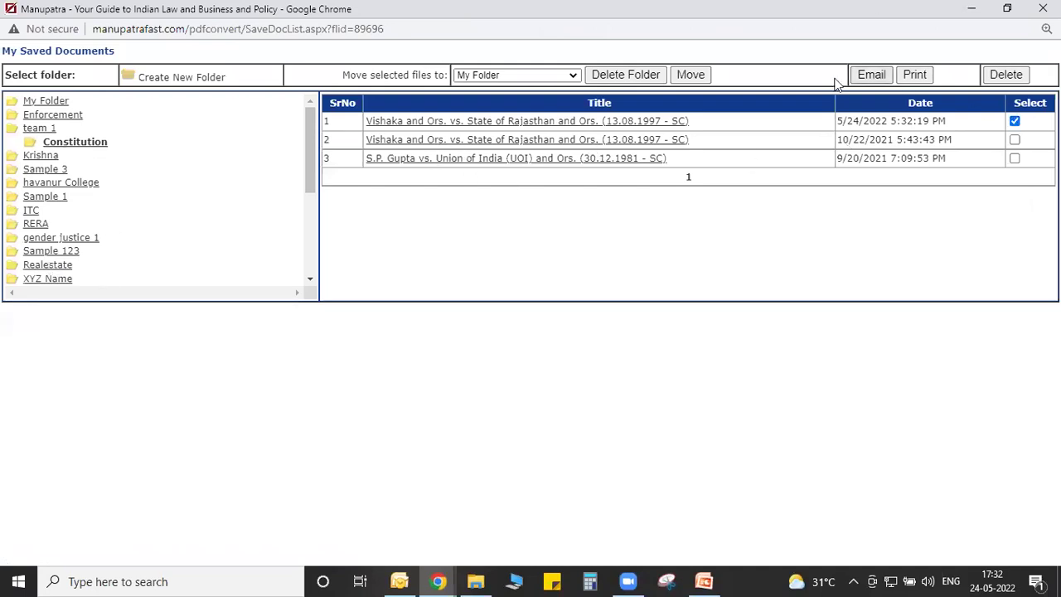
pyautogui.click(1004, 74)
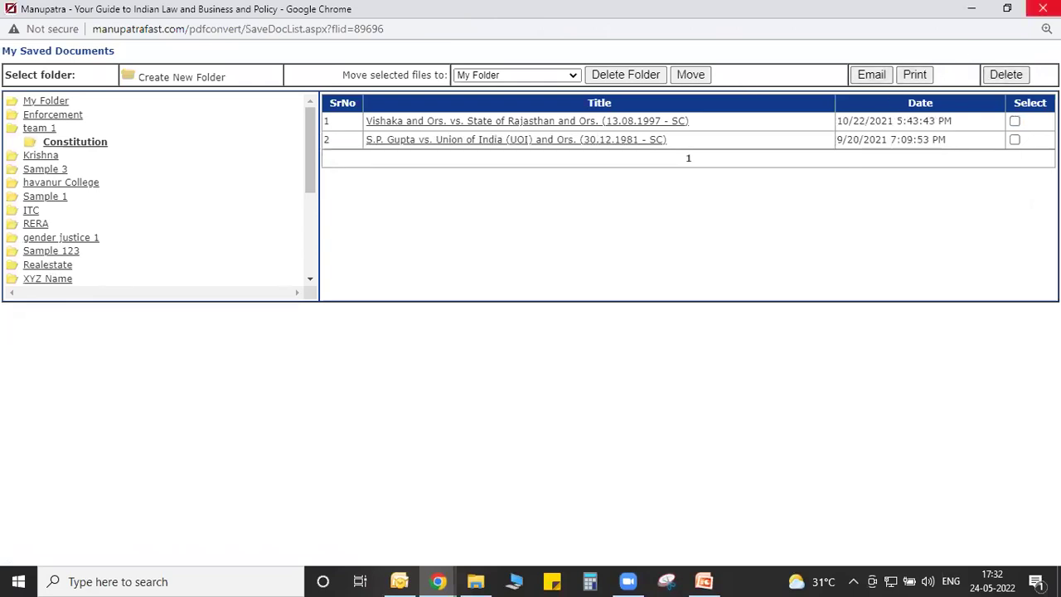
pyautogui.click(1042, 8)
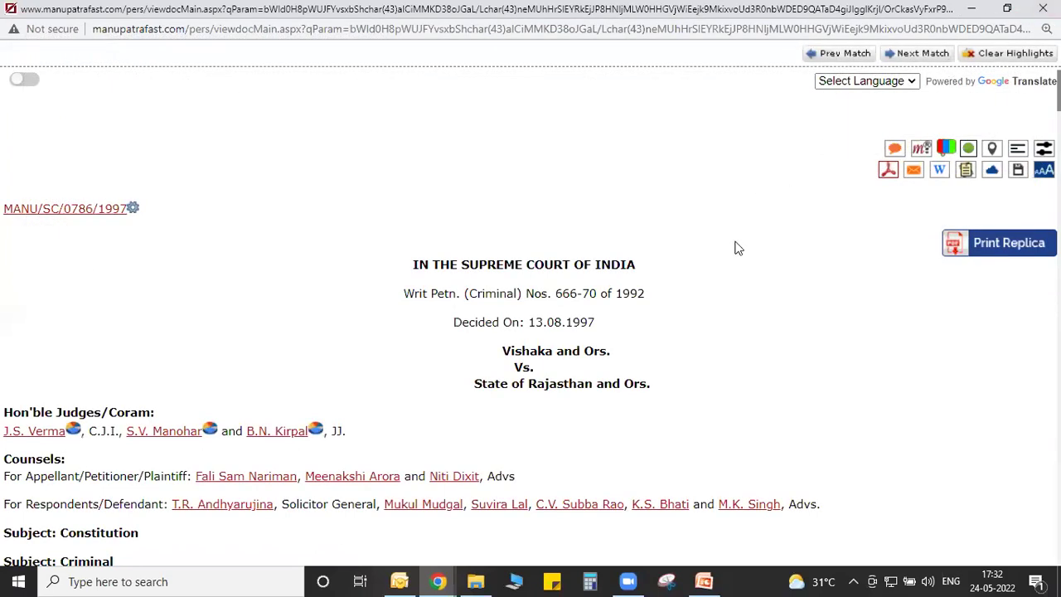
# Open the True Court Copy English version from Print Replica.
pyautogui.scroll(-1, 737, 248)
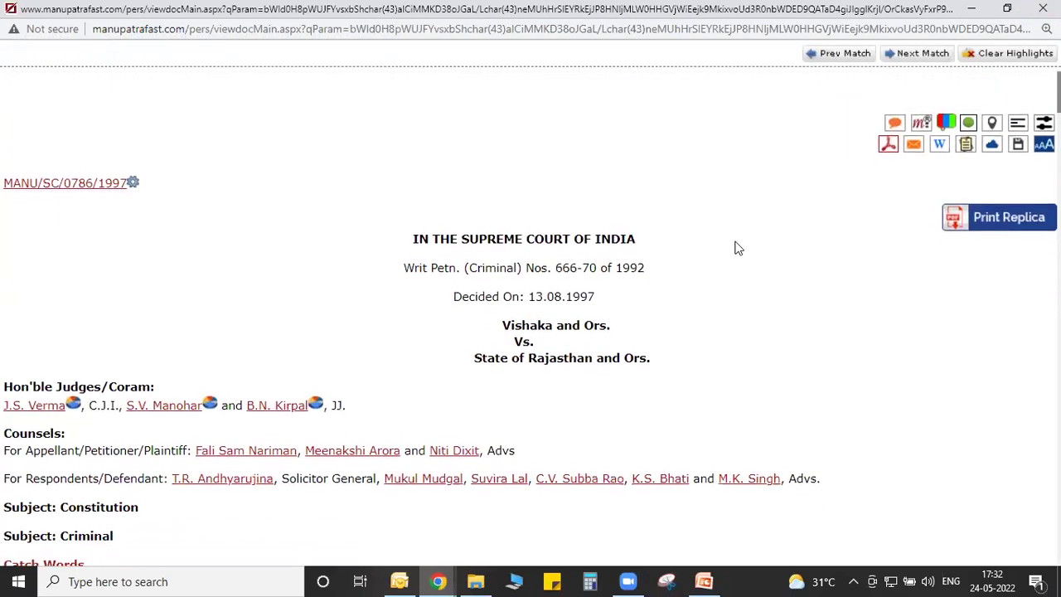
pyautogui.click(1033, 213)
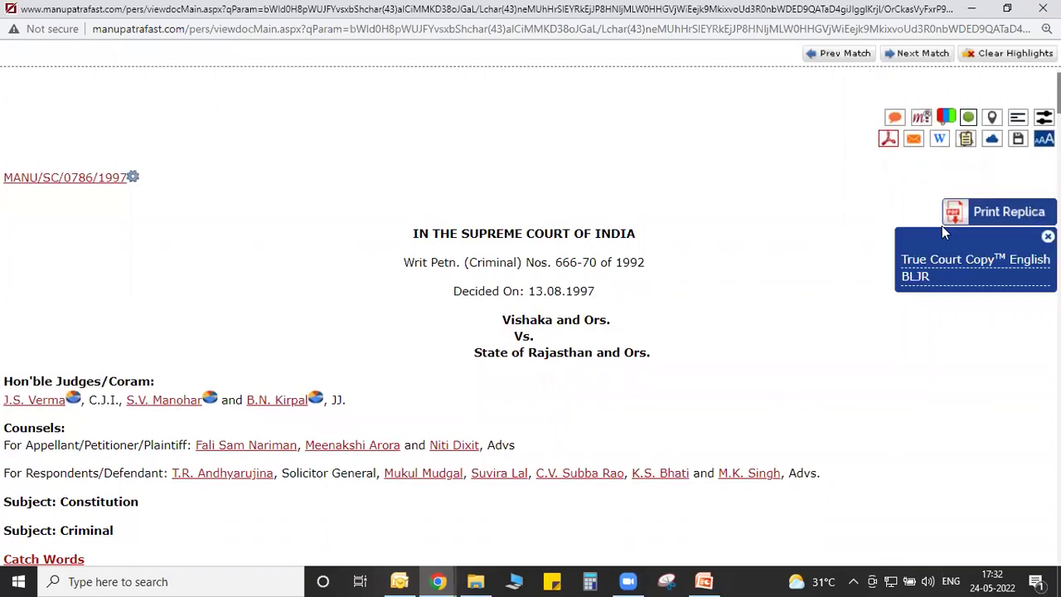
pyautogui.click(930, 264)
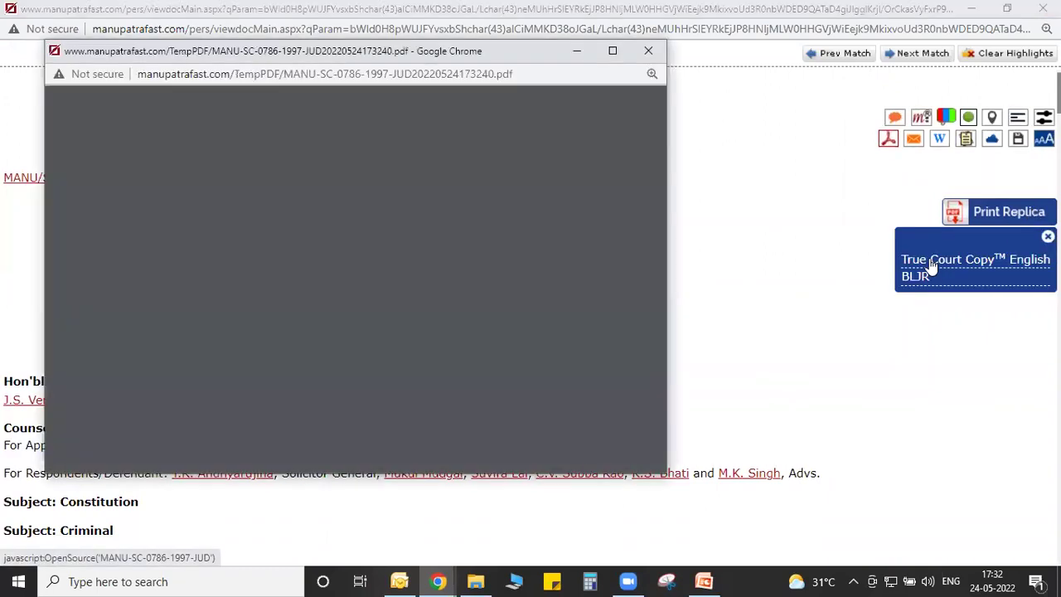
# View the 11-page court-copy PDF full screen at 80% to page 3, then close it.
pyautogui.click(613, 52)
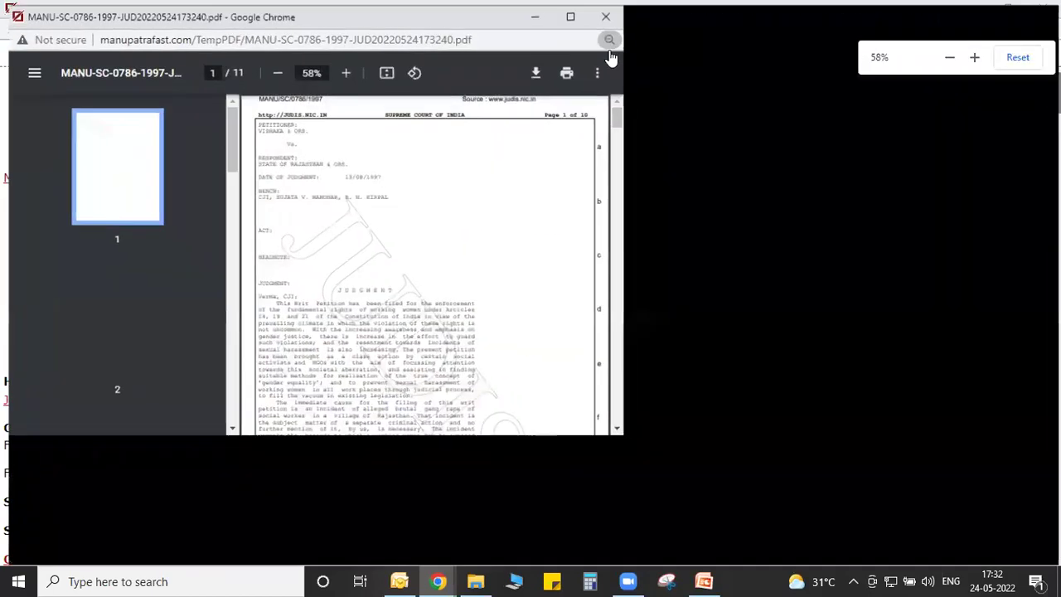
pyautogui.click(561, 63)
pyautogui.click(561, 63)
pyautogui.click(561, 63)
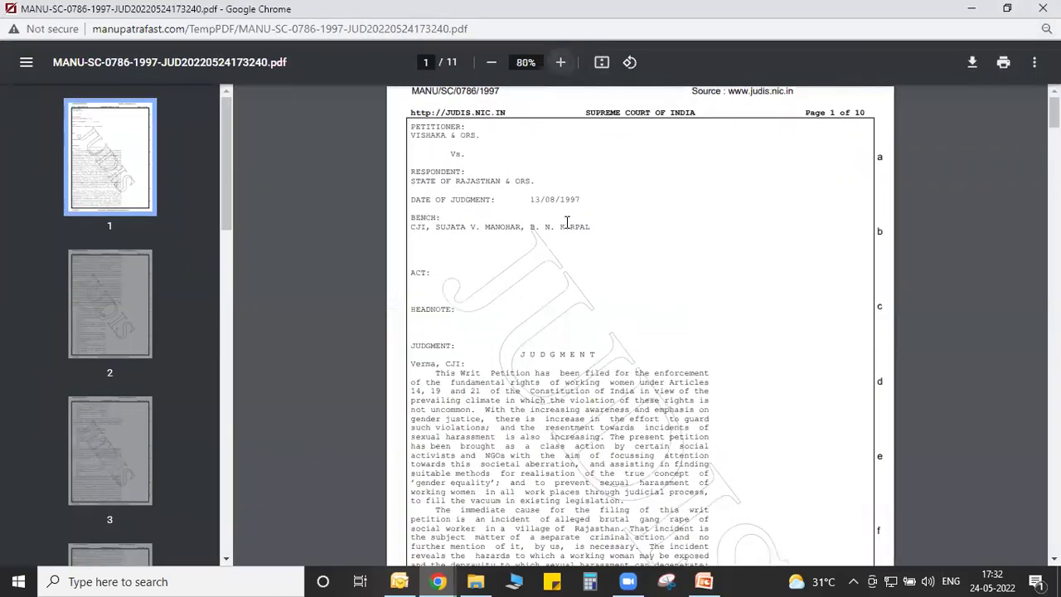
pyautogui.scroll(-2, 567, 222)
pyautogui.scroll(-10, 567, 222)
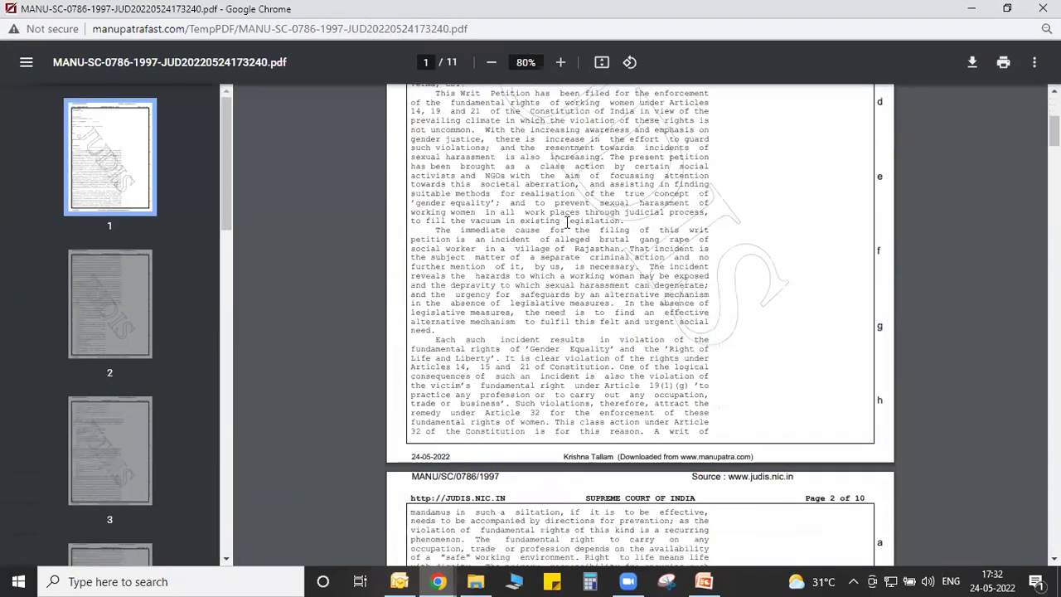
pyautogui.scroll(-7, 567, 222)
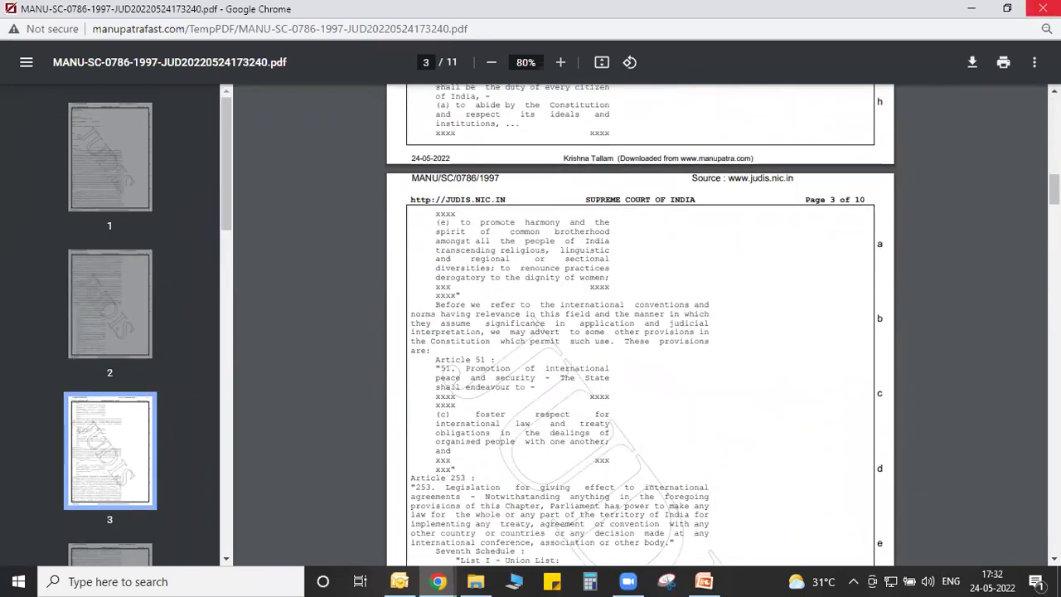
pyautogui.click(1042, 8)
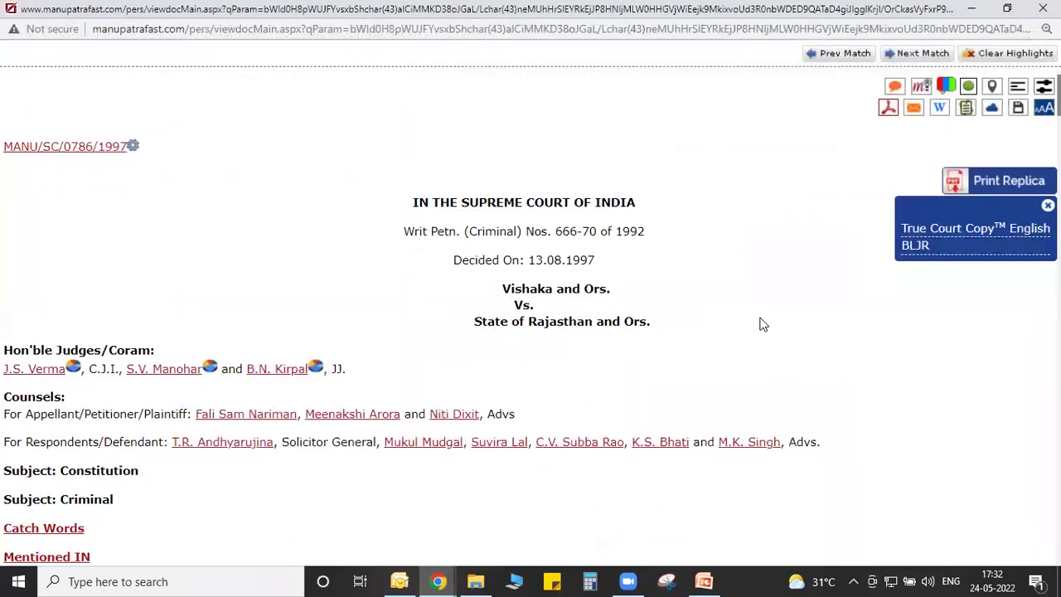
pyautogui.scroll(-5, 761, 323)
pyautogui.scroll(-6, 761, 323)
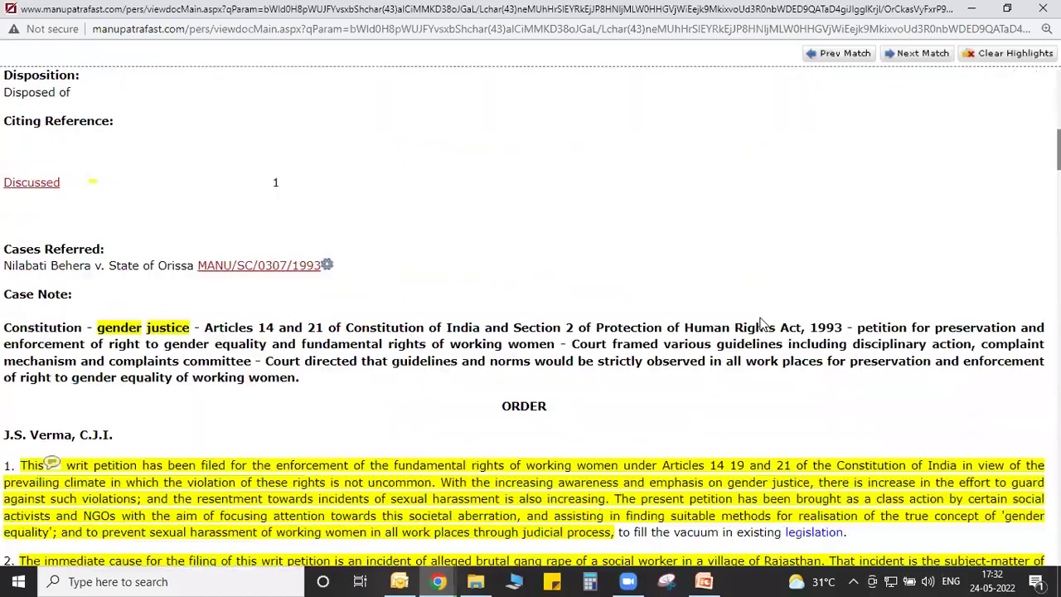
pyautogui.scroll(-10, 761, 323)
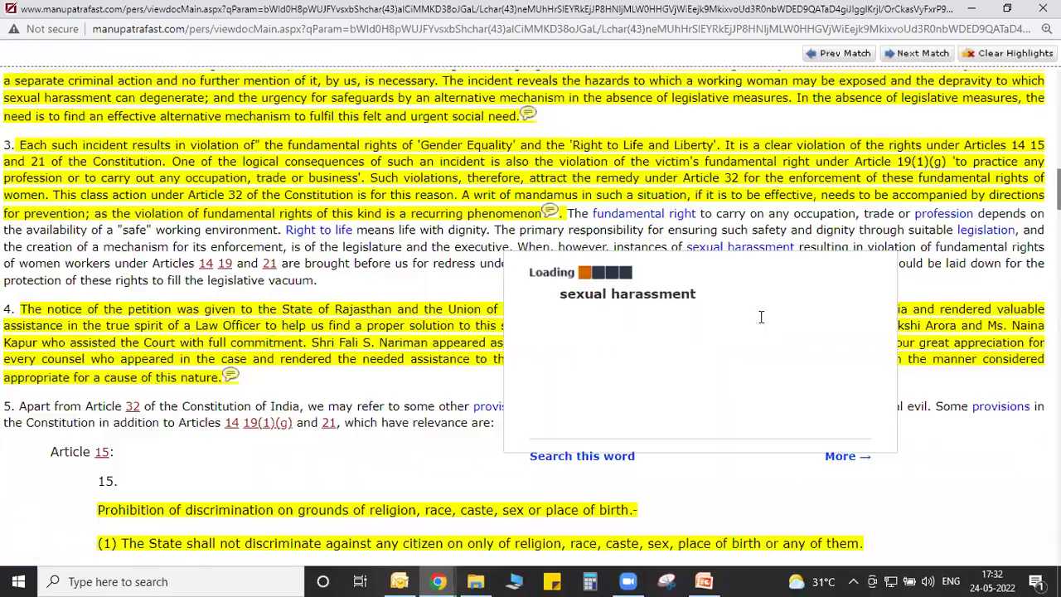
pyautogui.scroll(-7, 761, 317)
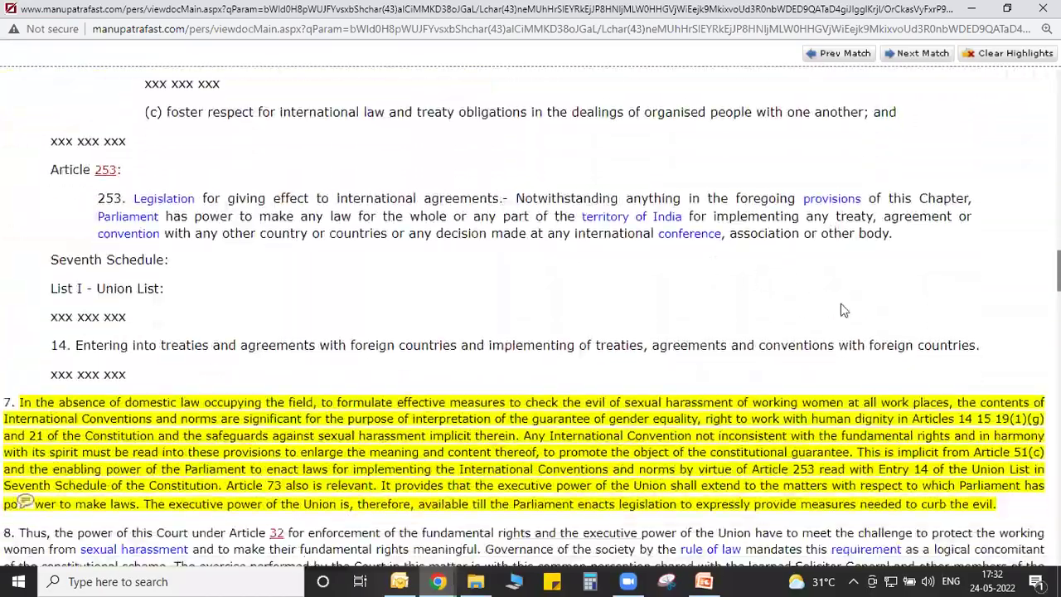
pyautogui.scroll(-1, 157, 317)
pyautogui.scroll(5, 156, 309)
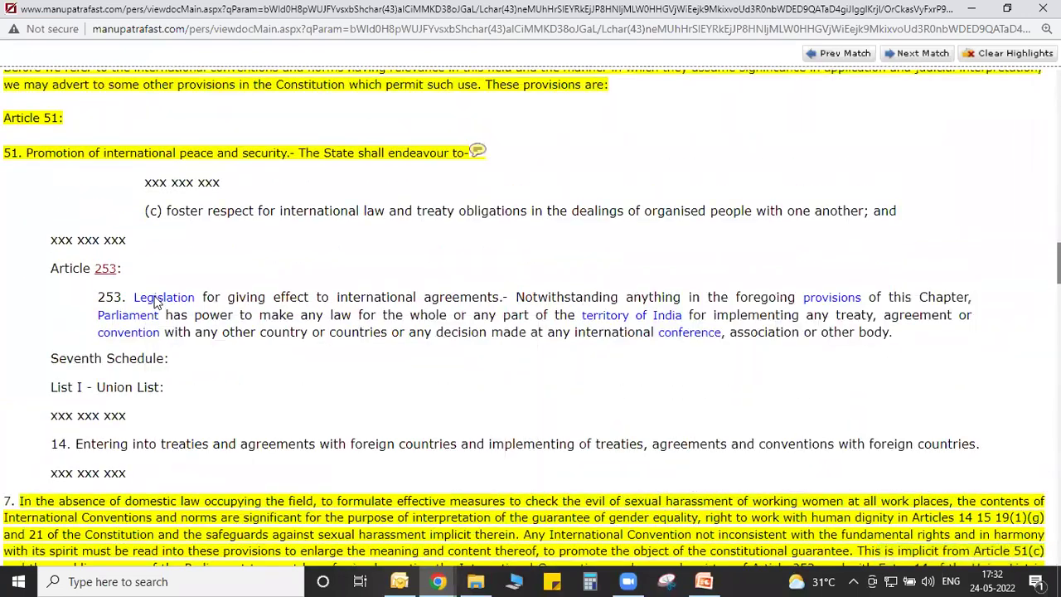
pyautogui.moveTo(157, 302)
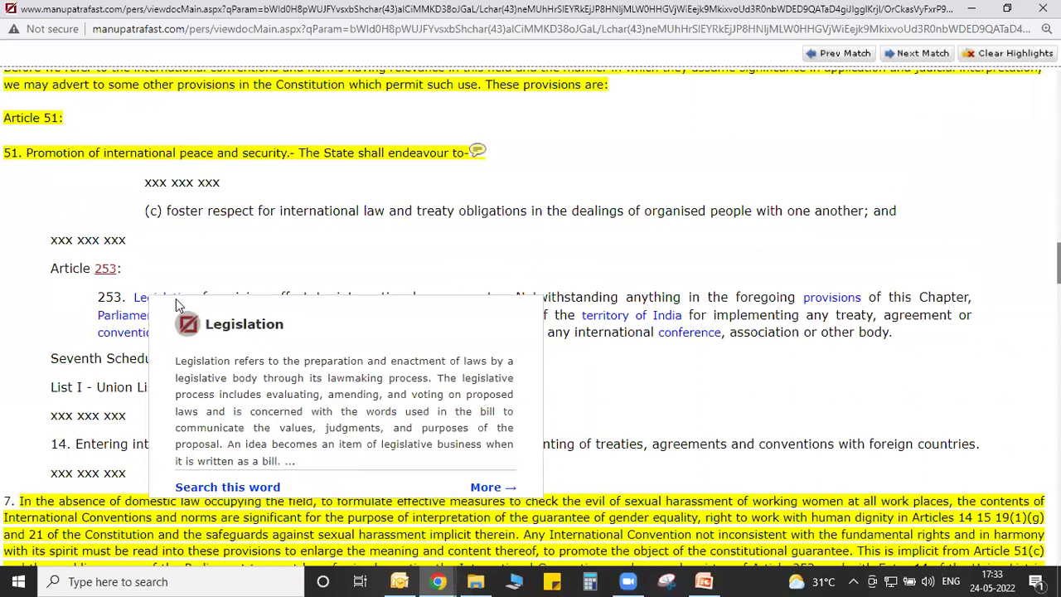
# Open the Acts/ Statutes entry linked to Article 253 in a full-screen window.
pyautogui.click(106, 270)
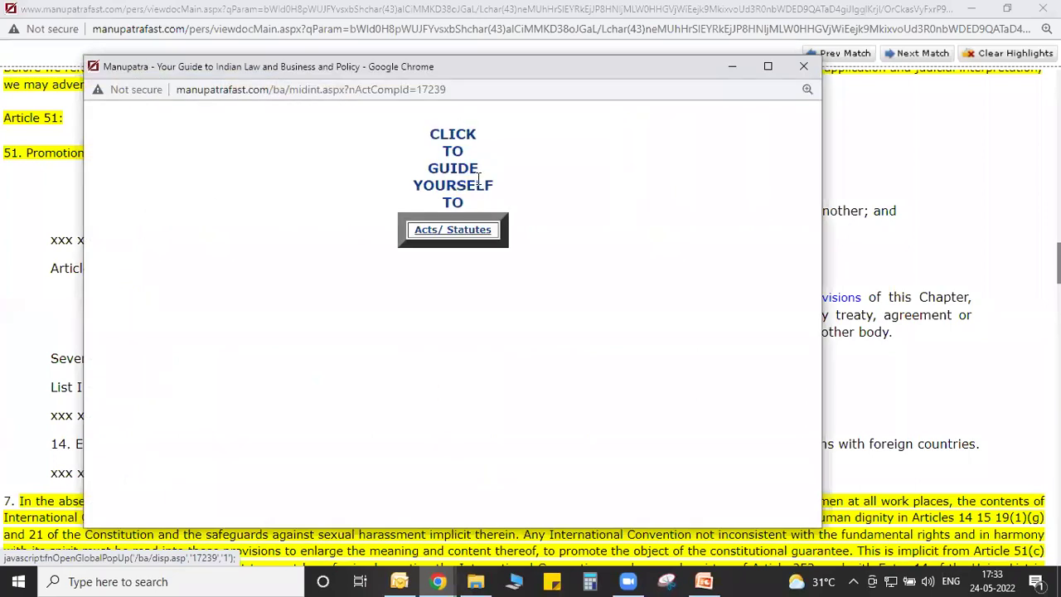
pyautogui.click(474, 233)
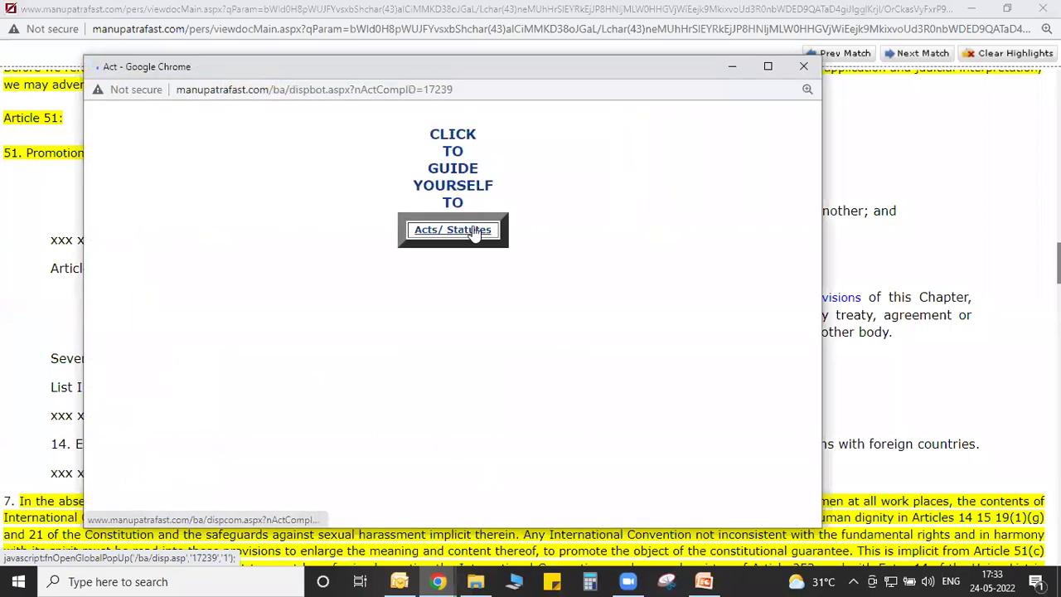
pyautogui.click(767, 65)
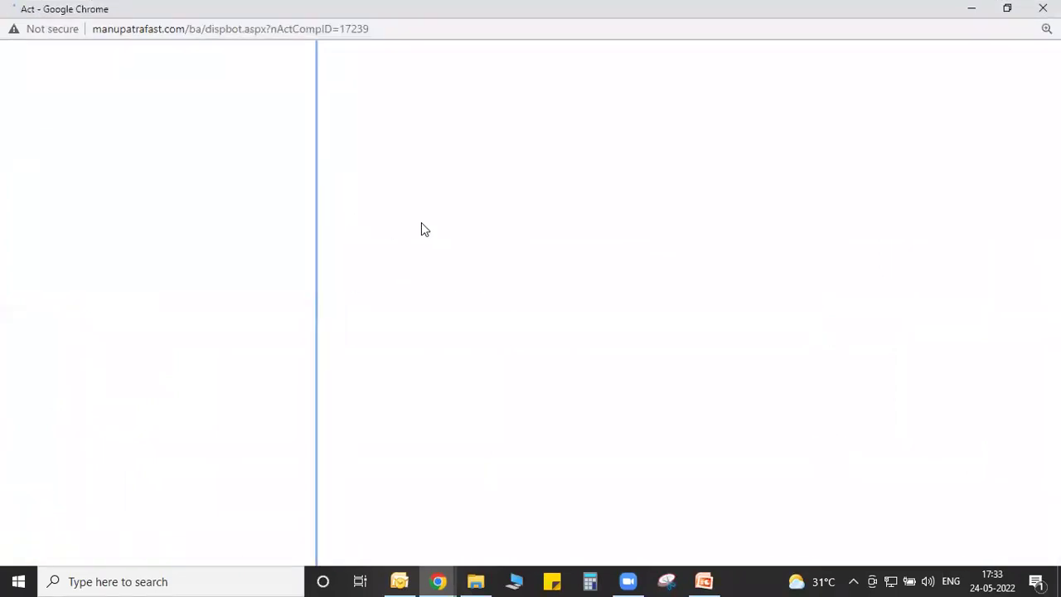
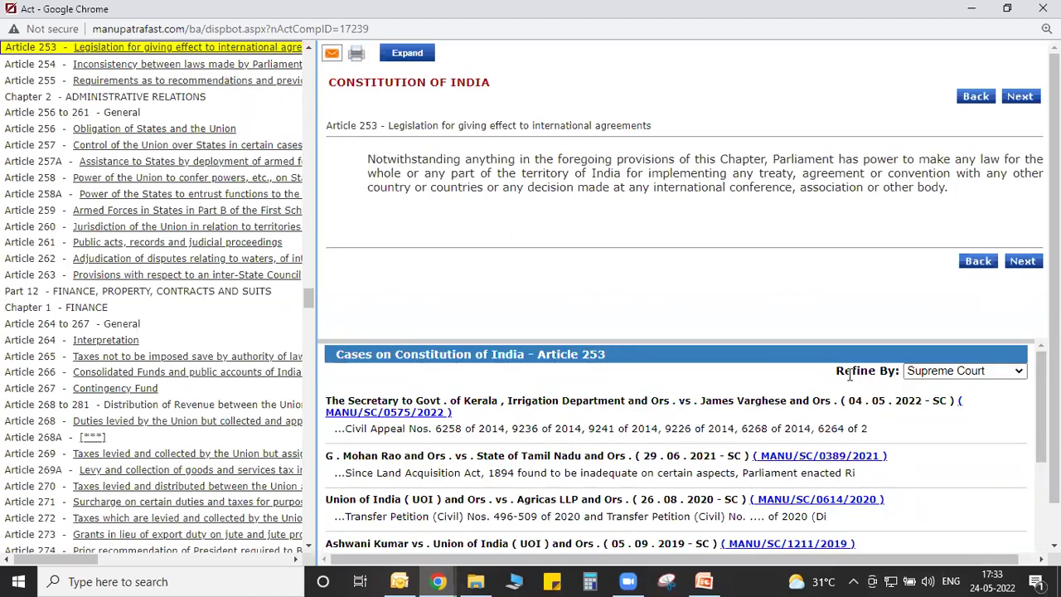
# Filter the Article 253 cases to Karnataka High Court, then close the article window.
pyautogui.click(932, 374)
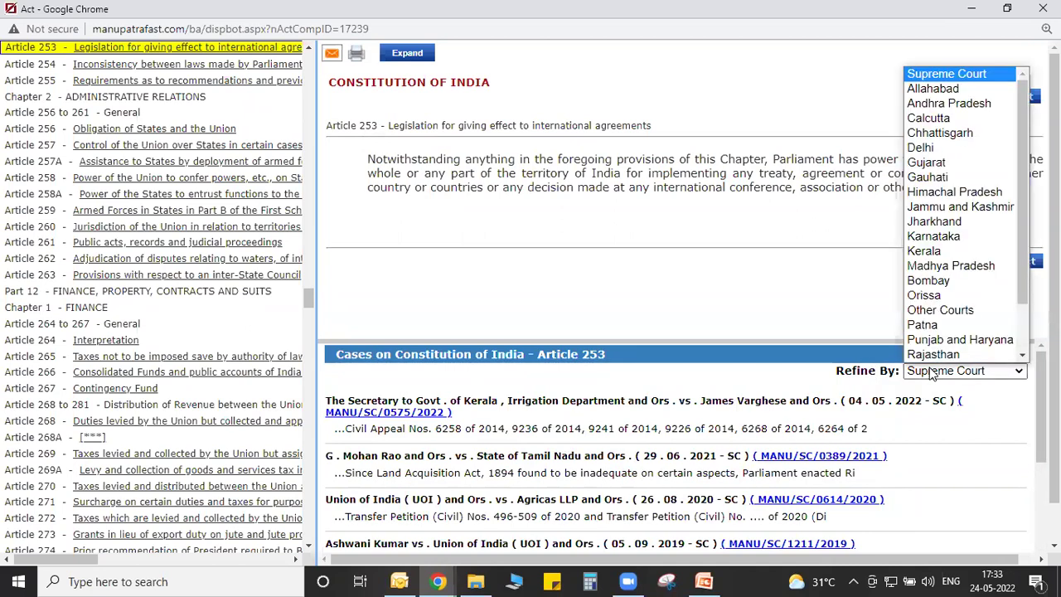
pyautogui.click(938, 239)
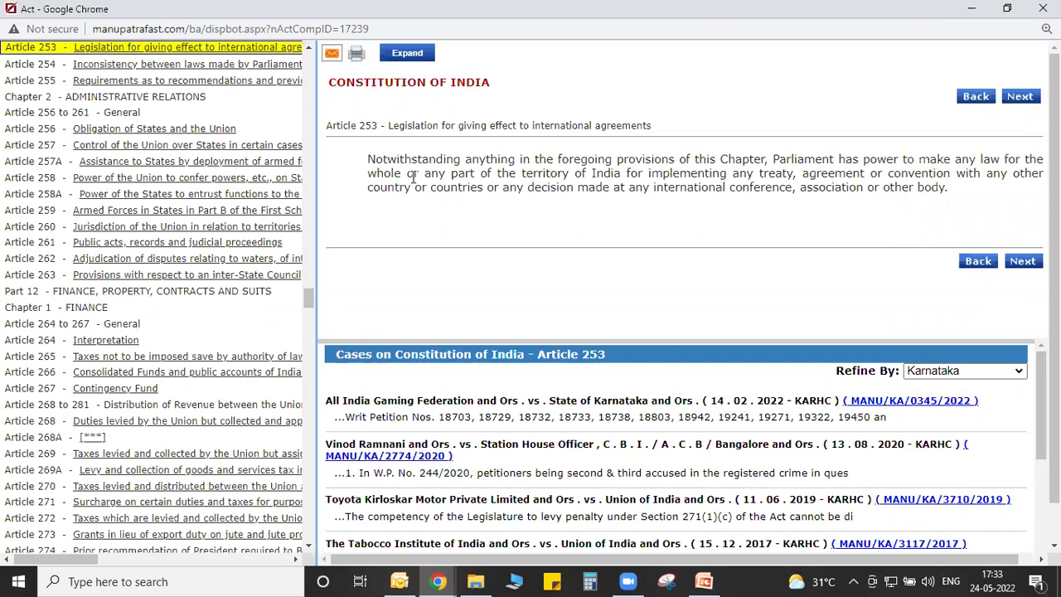
pyautogui.click(1042, 8)
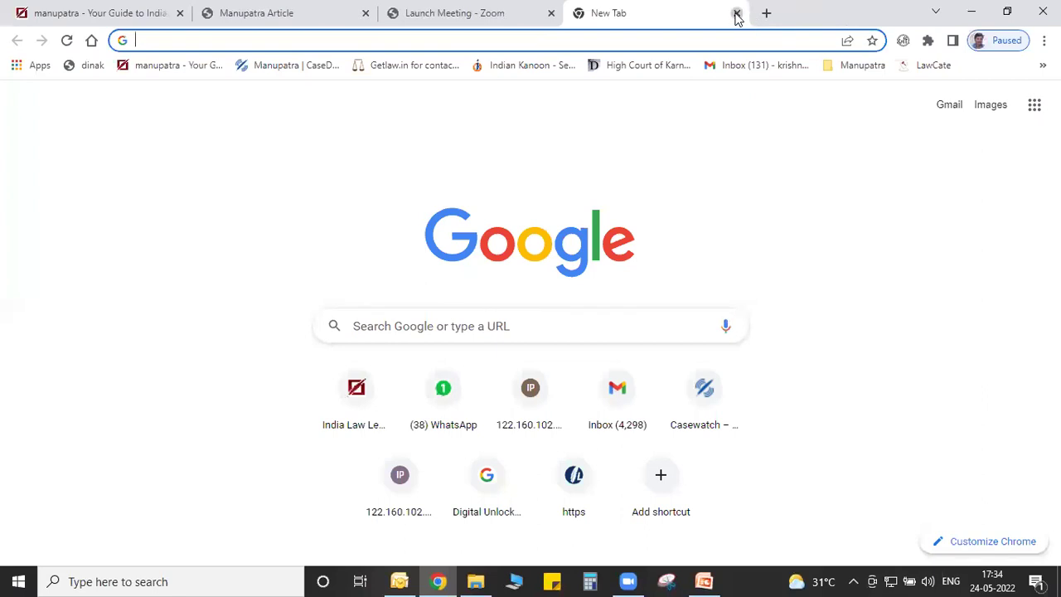
# Close the blank new tab and return to the Manupatra results tab.
pyautogui.click(736, 13)
pyautogui.click(76, 10)
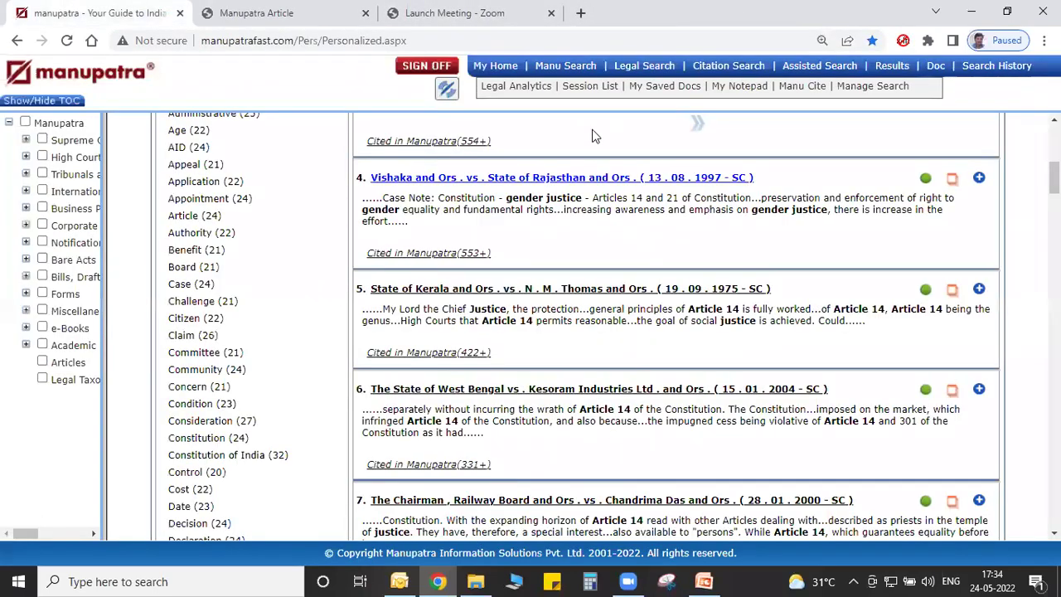
pyautogui.scroll(6, 592, 135)
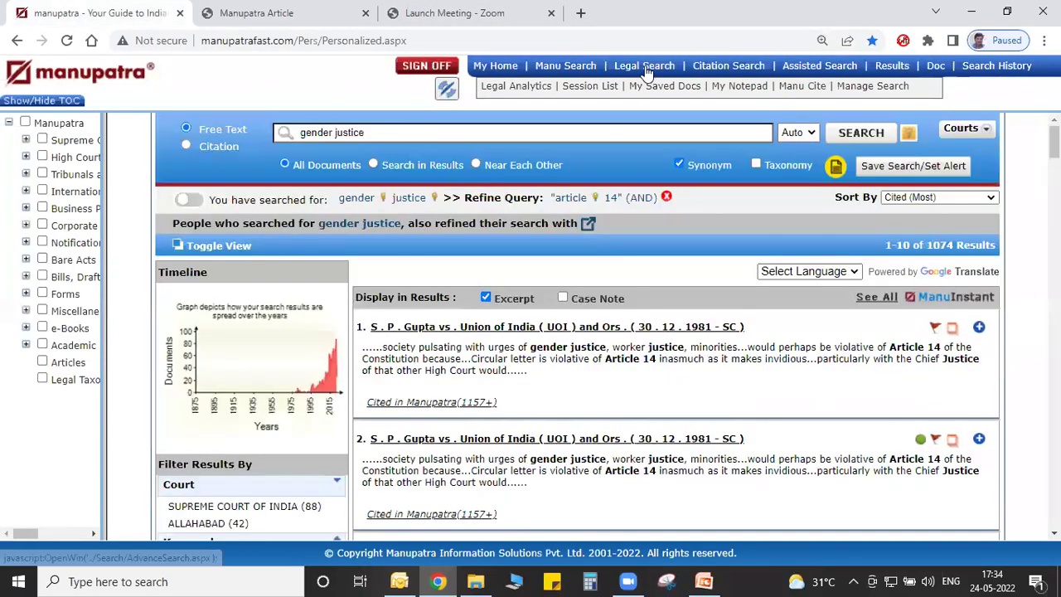
# Run a Legal Search with 'konkan railway' as appellant/respondent party.
pyautogui.click(646, 66)
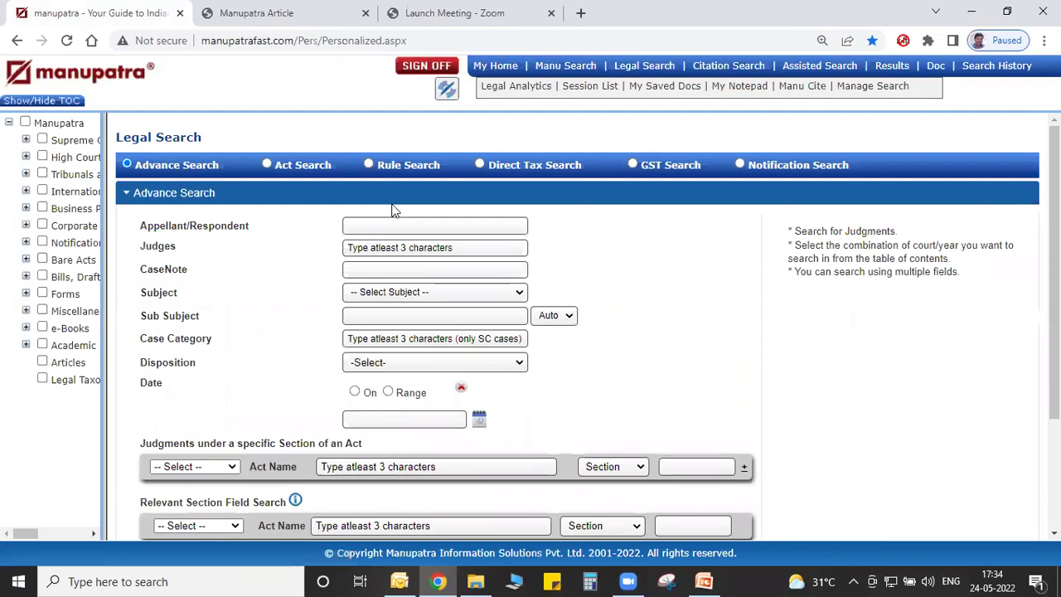
pyautogui.click(398, 225)
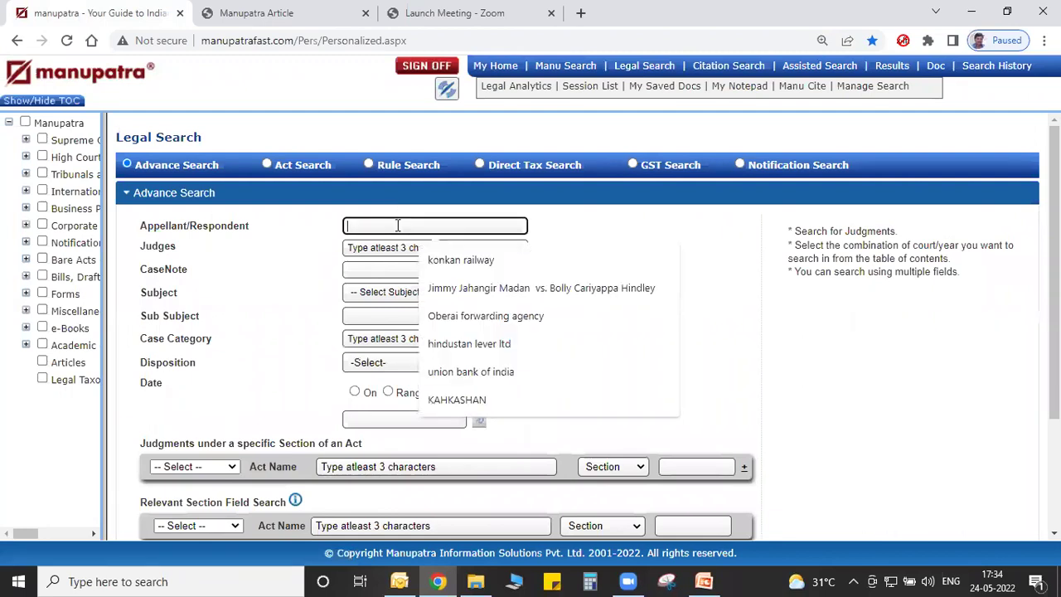
pyautogui.click(450, 260)
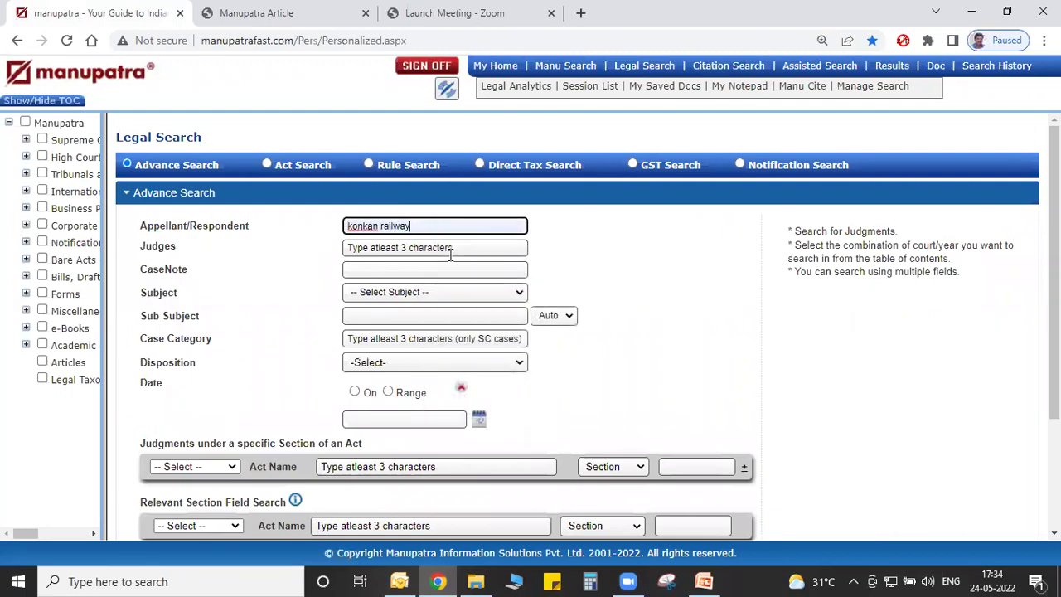
pyautogui.click(654, 384)
pyautogui.scroll(-1, 655, 384)
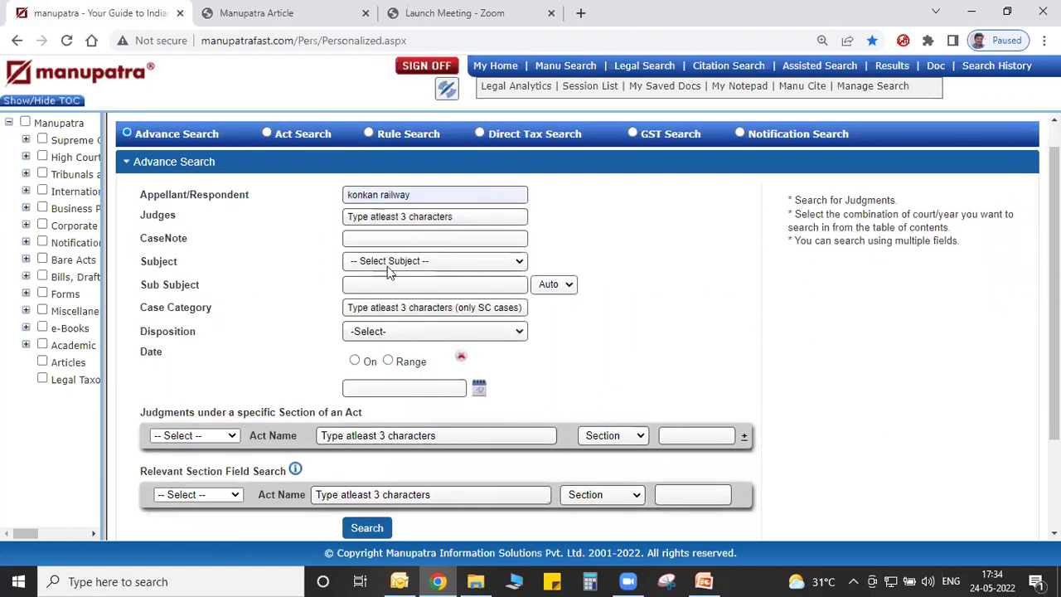
pyautogui.scroll(-2, 666, 383)
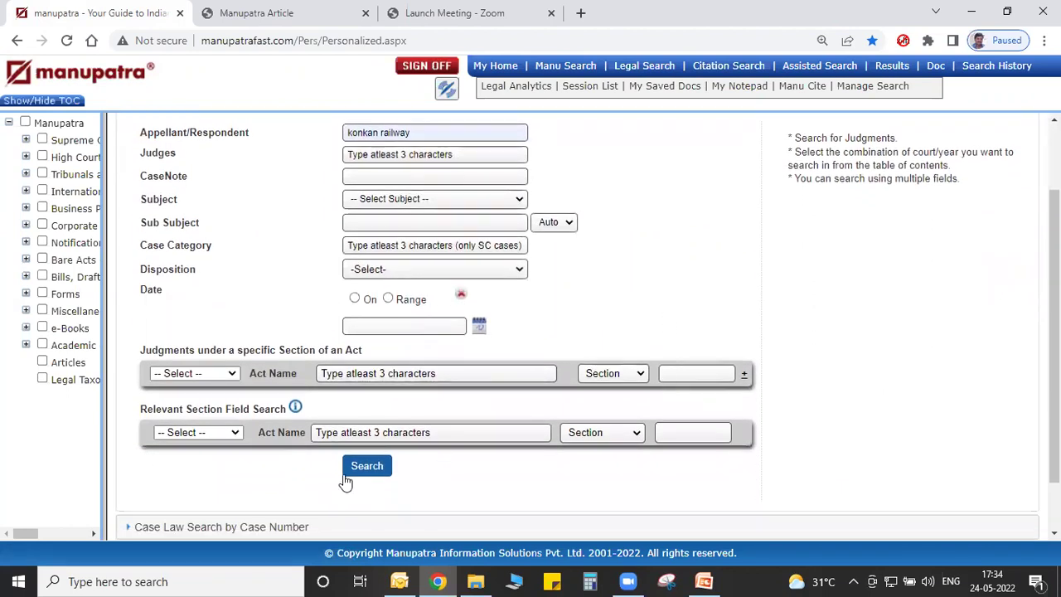
pyautogui.click(353, 469)
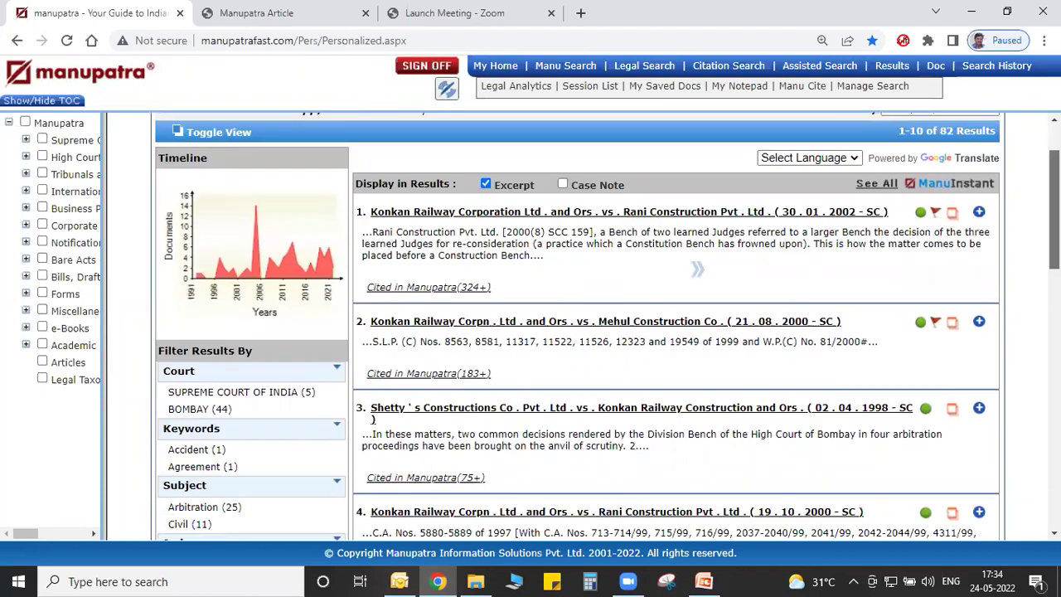
# Review the 82 konkan railway results and go back to the search form.
pyautogui.scroll(-1, 787, 216)
pyautogui.scroll(1, 680, 133)
pyautogui.click(16, 40)
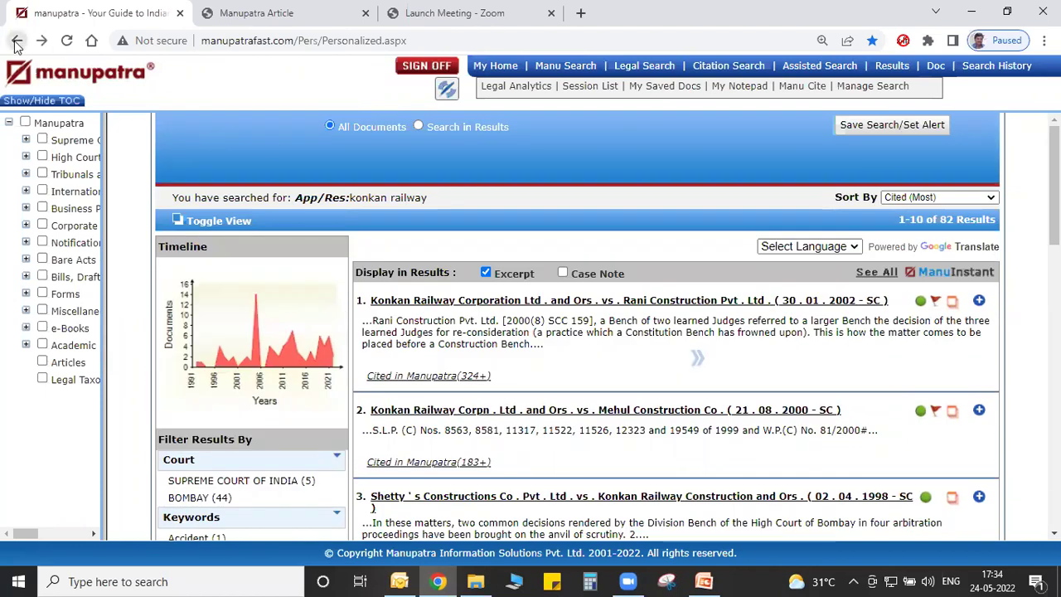
# Clear the party name field and add a second act and section row.
pyautogui.click(419, 135)
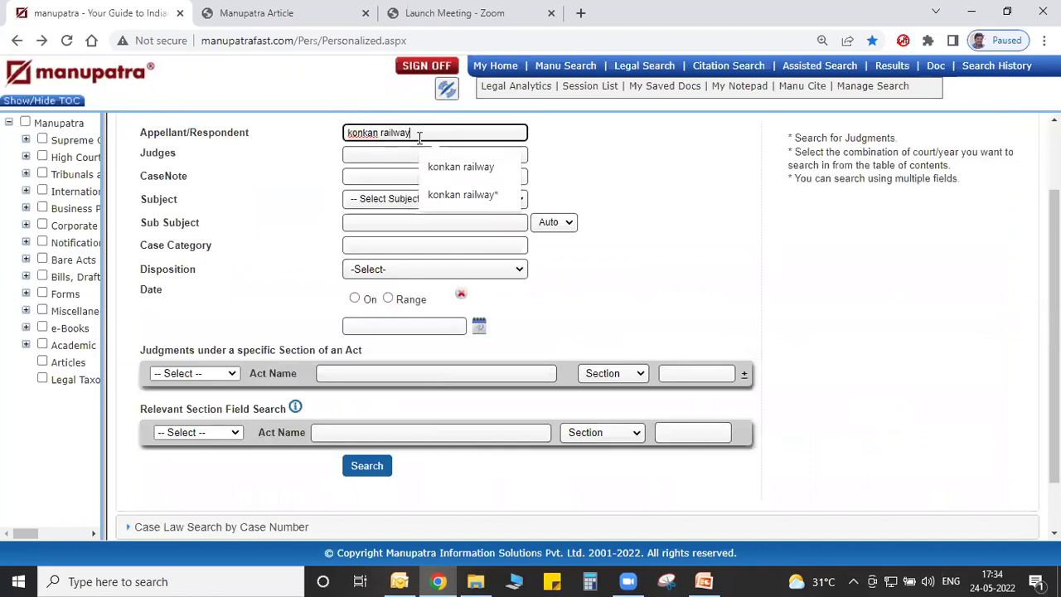
pyautogui.hotkey('ctrl', 'a')
pyautogui.press('BackSpace')
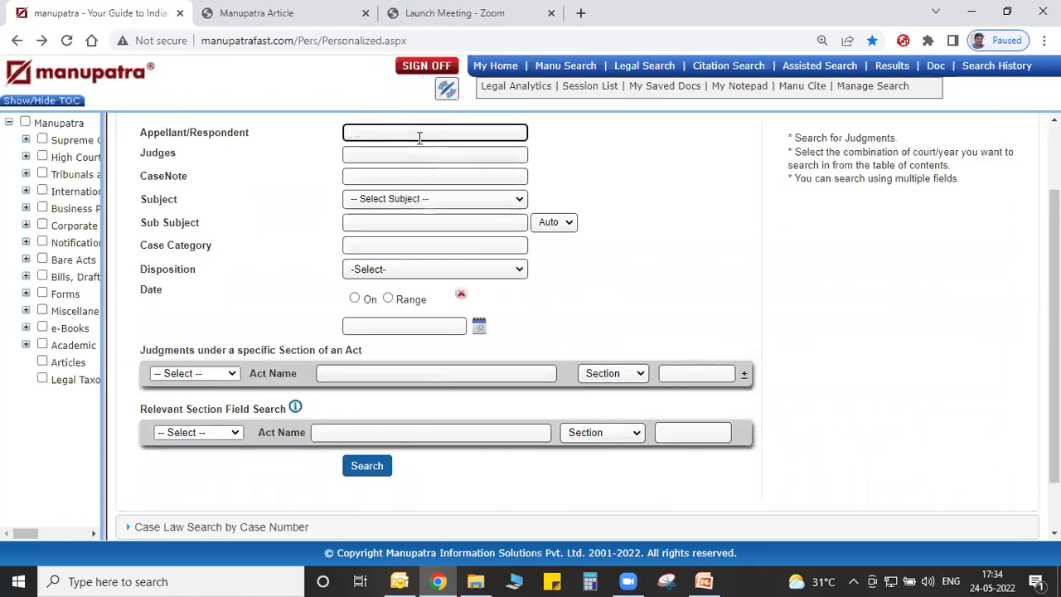
pyautogui.scroll(-1, 419, 137)
pyautogui.scroll(-1, 419, 137)
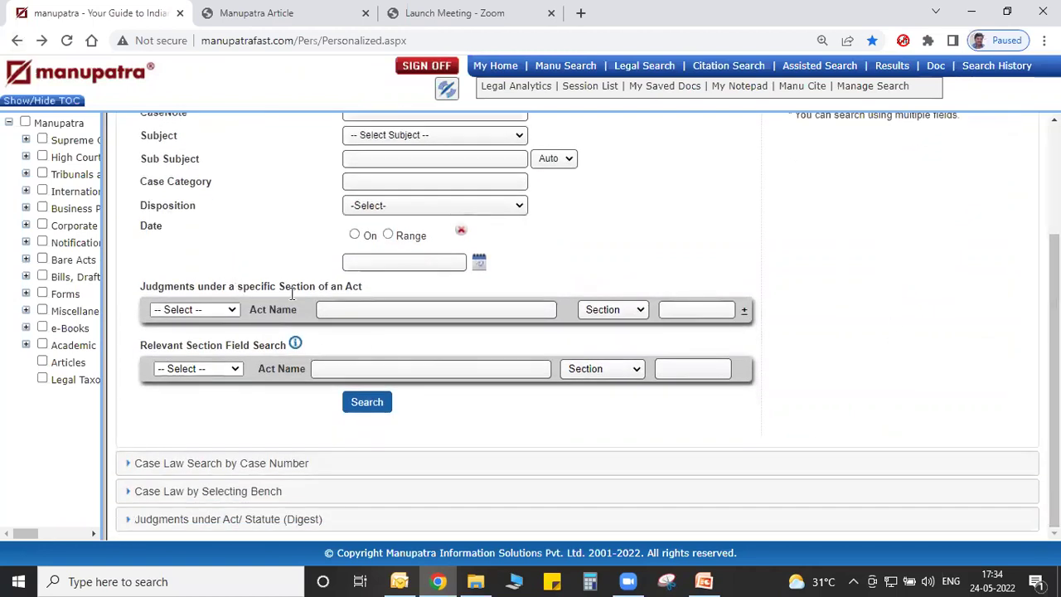
pyautogui.click(746, 312)
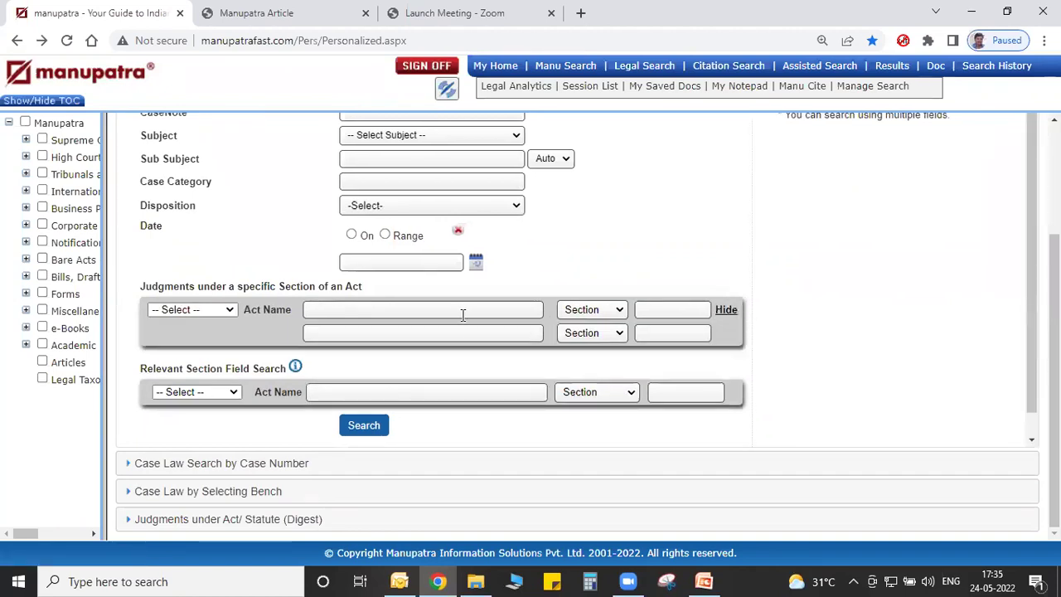
# Set the first act to Negotiable Instruments Act 1881, section 138.
pyautogui.click(459, 313)
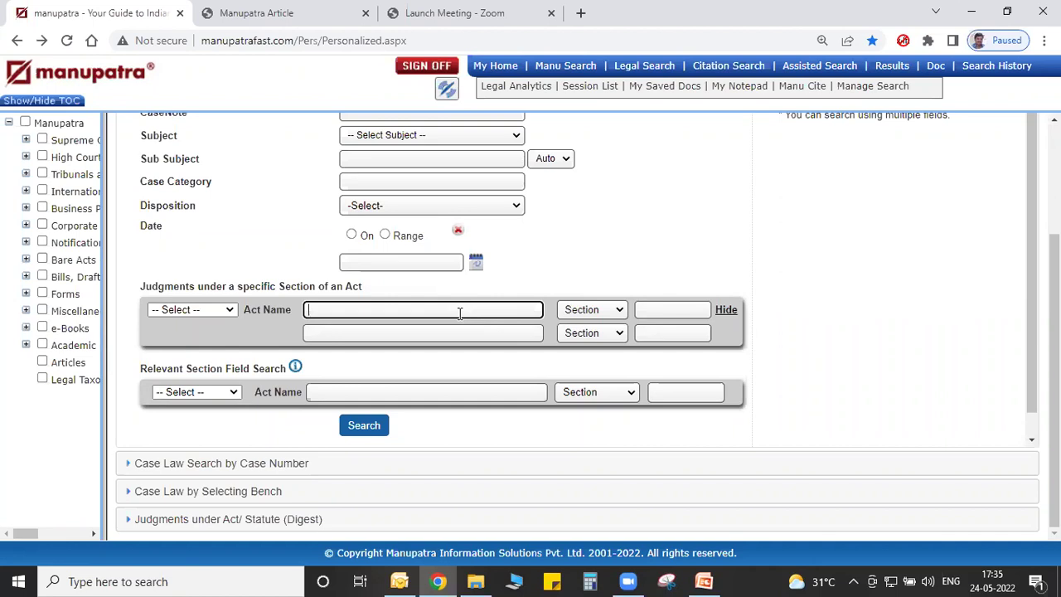
pyautogui.write('neg')
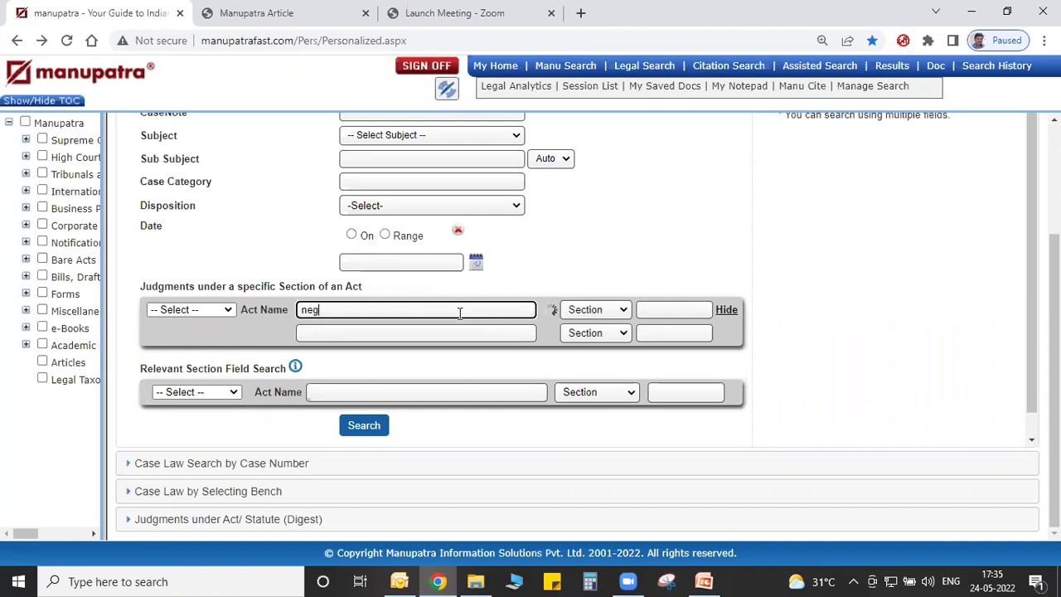
pyautogui.press('BackSpace')
pyautogui.press('BackSpace')
pyautogui.write('i')
pyautogui.click(456, 327)
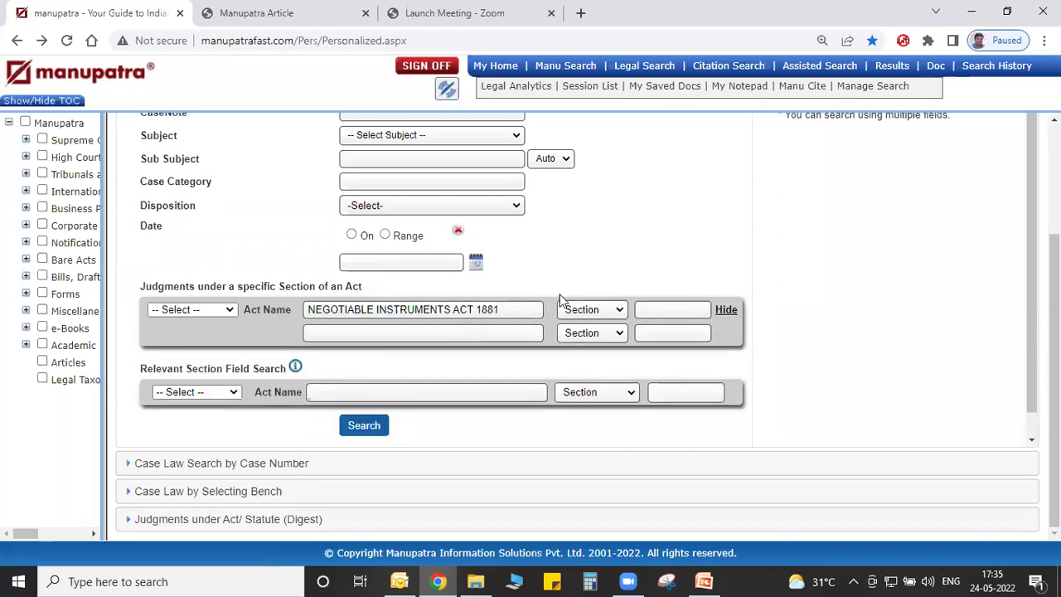
pyautogui.click(672, 305)
pyautogui.write('138')
# Set the second act to Code of Criminal Procedure 1973, section 200, and search.
pyautogui.click(486, 330)
pyautogui.write('crpc')
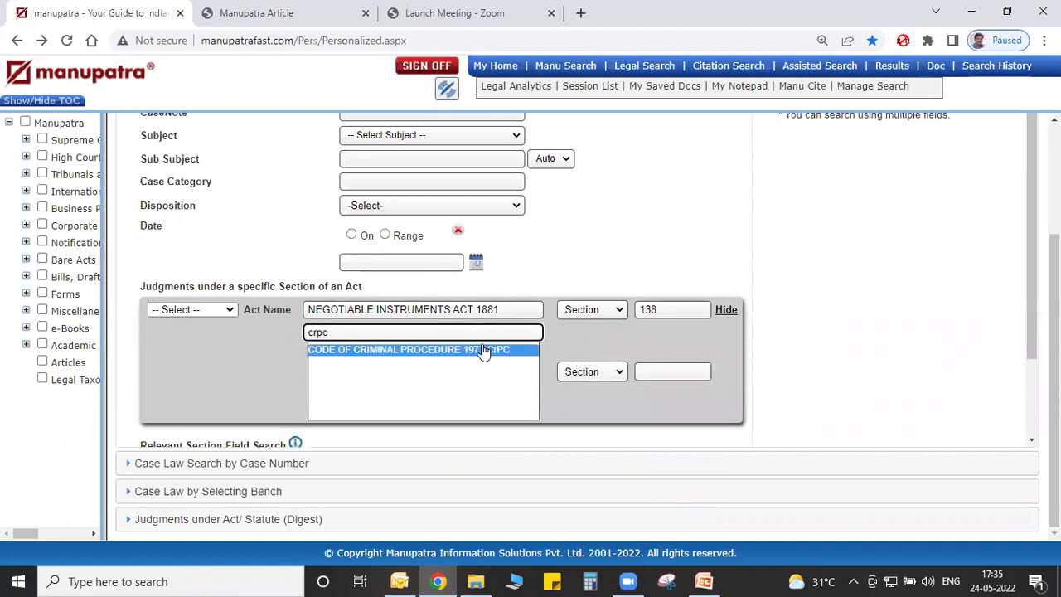
pyautogui.click(483, 349)
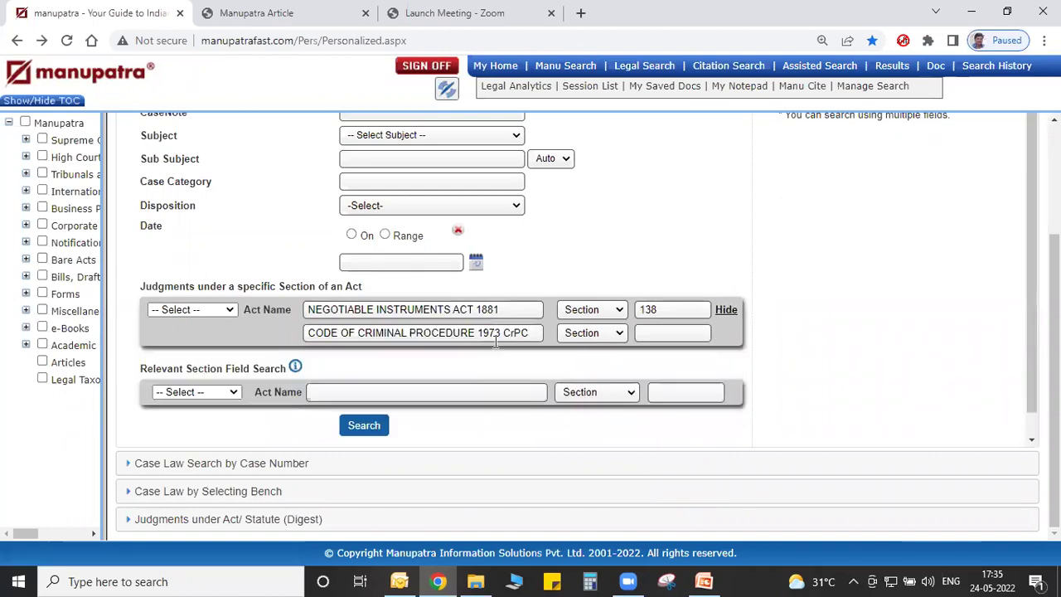
pyautogui.click(686, 334)
pyautogui.write('200')
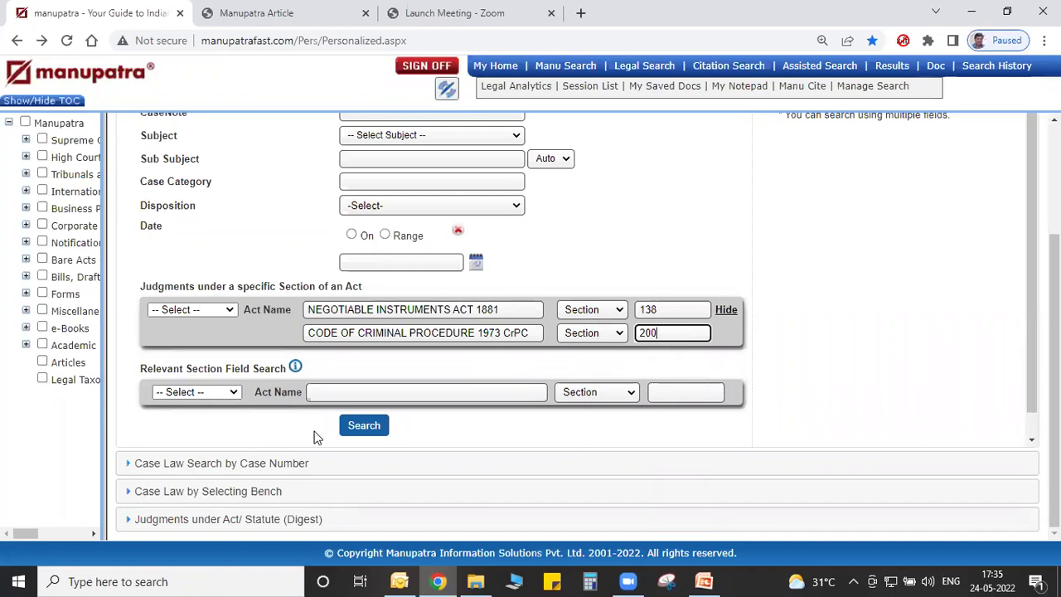
pyautogui.click(358, 427)
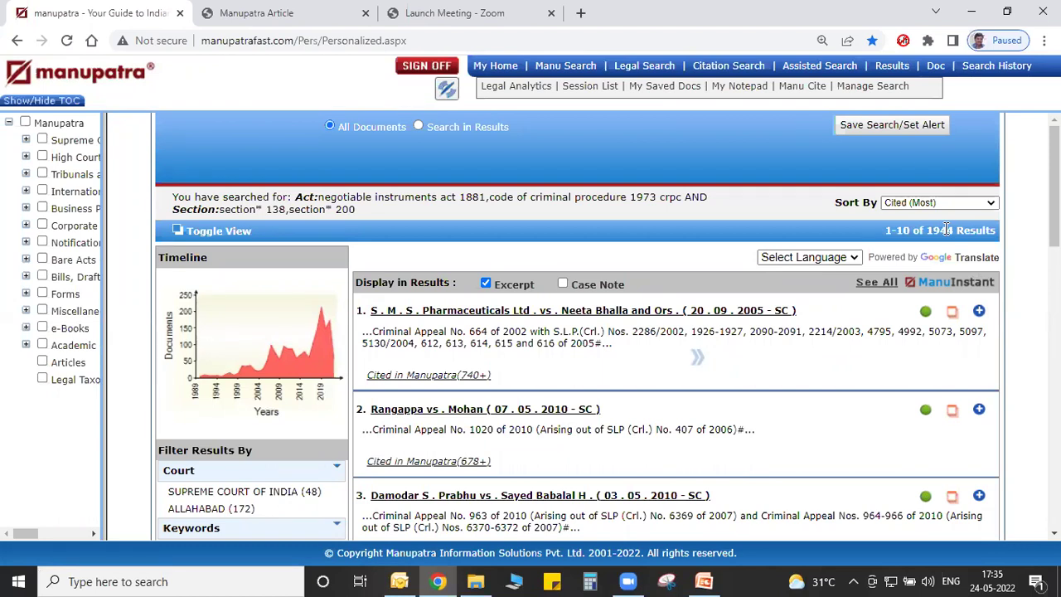
# Try Search in Results on the act search results, then switch to Citation Search.
pyautogui.click(419, 127)
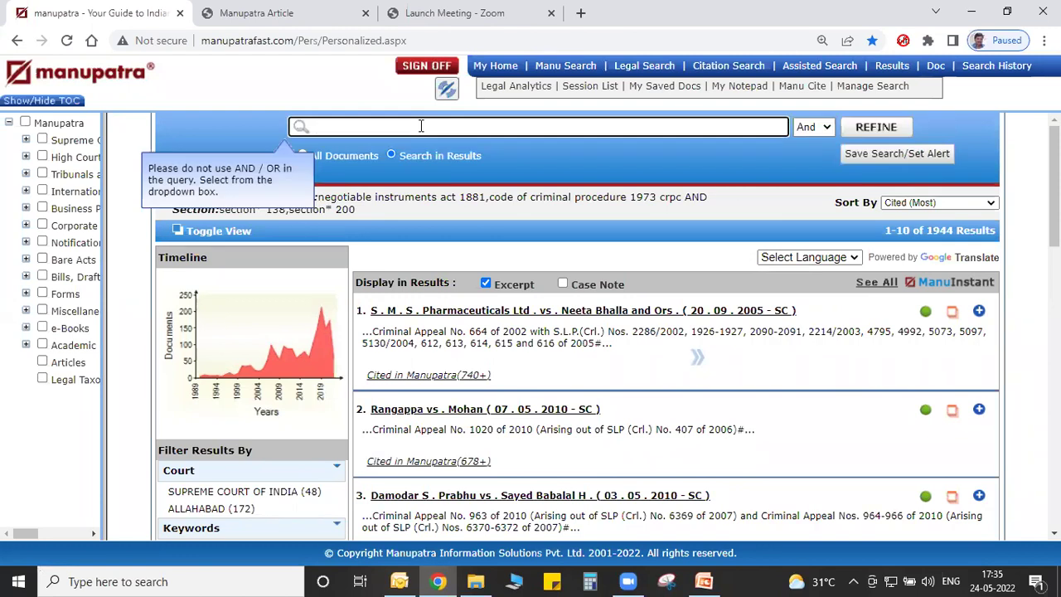
pyautogui.click(421, 126)
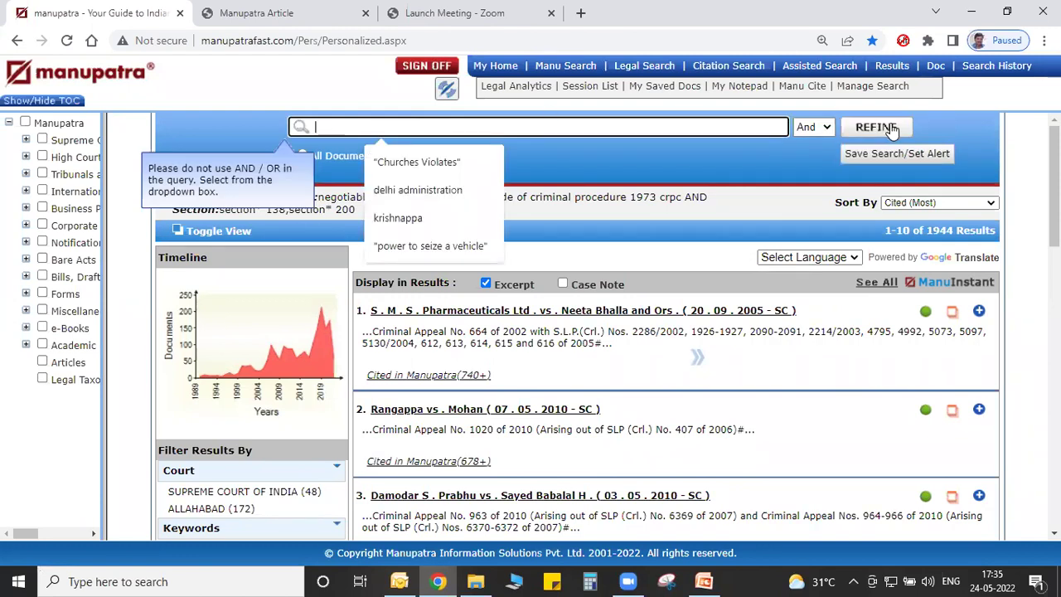
pyautogui.click(812, 163)
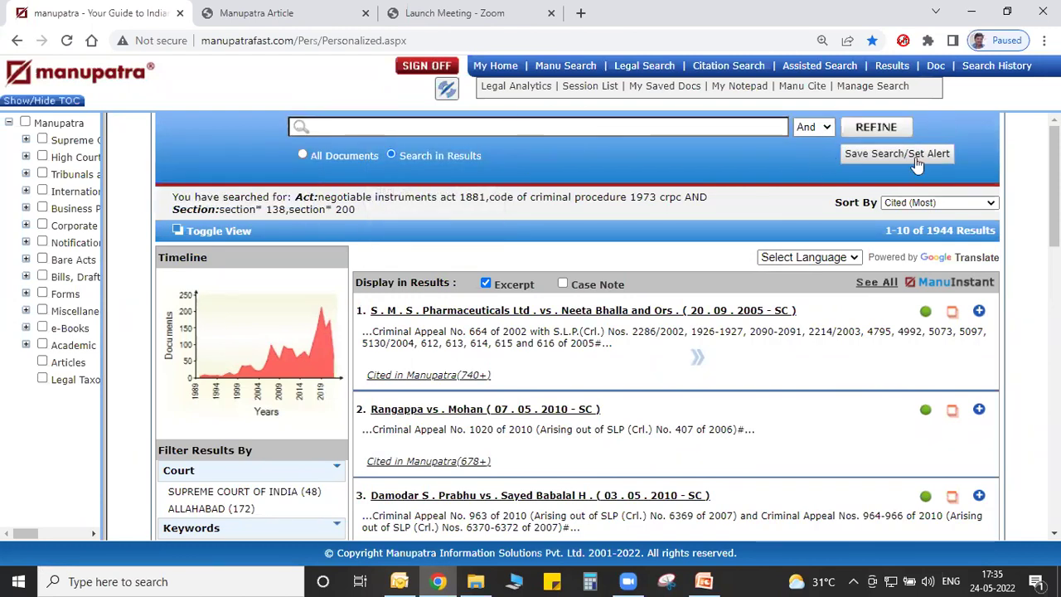
pyautogui.scroll(-1, 1054, 186)
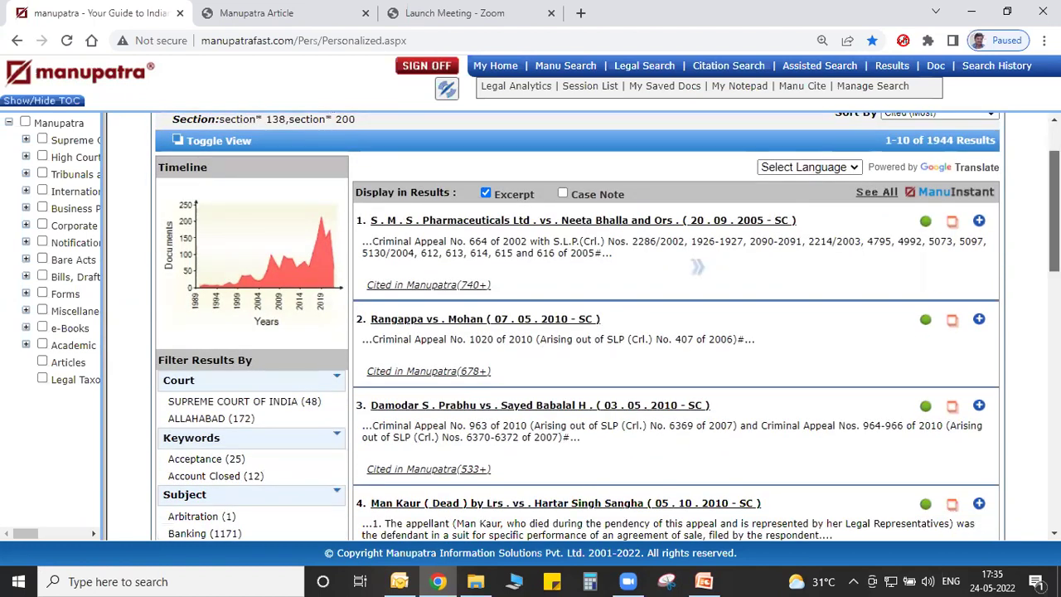
pyautogui.scroll(1, 1054, 207)
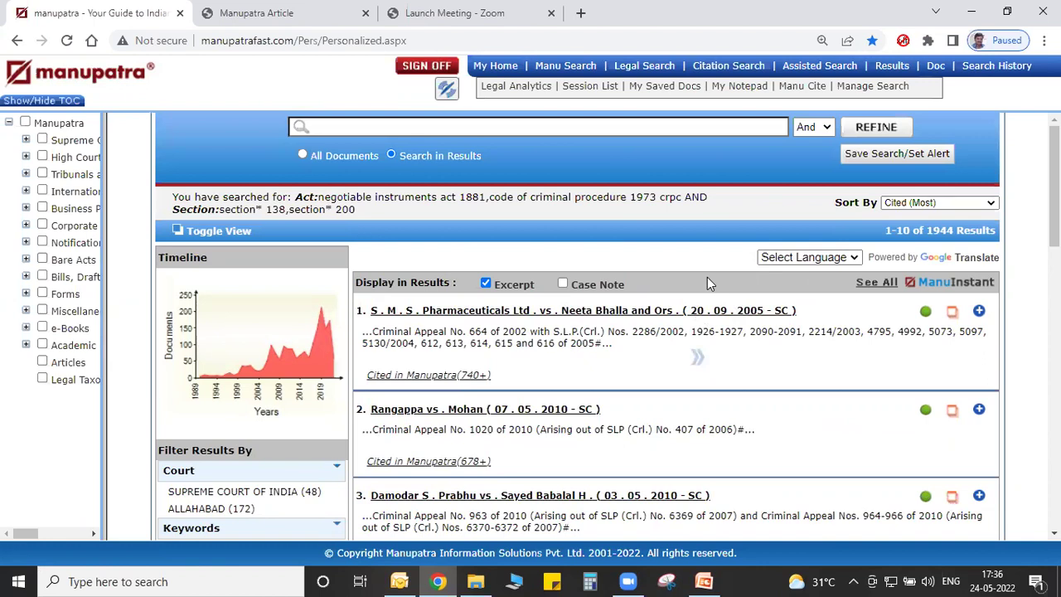
pyautogui.click(710, 71)
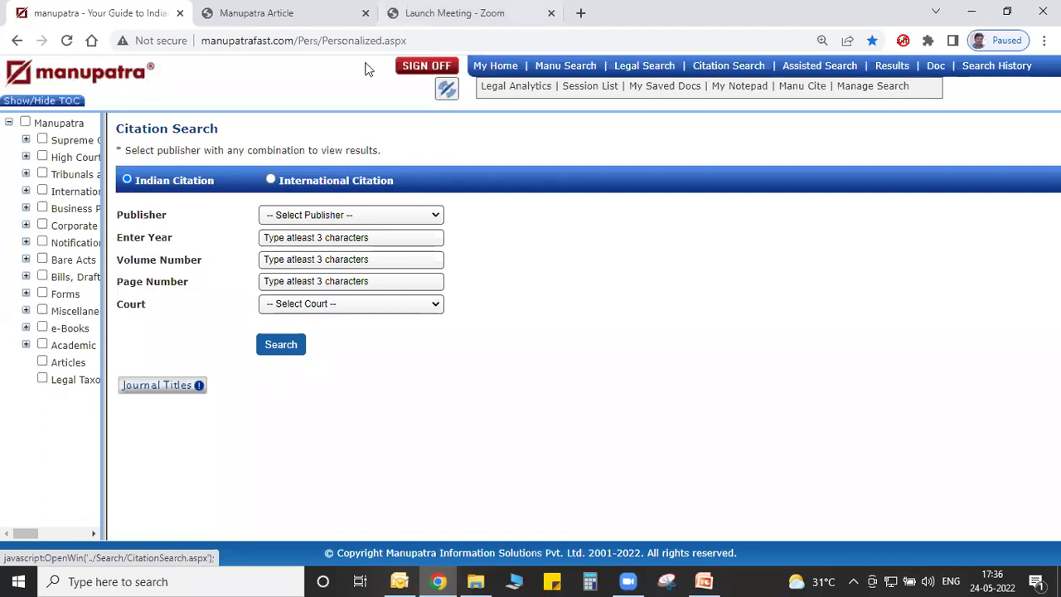
# Browse the full 352-entry Publishers list and close it without choosing a publisher.
pyautogui.click(336, 215)
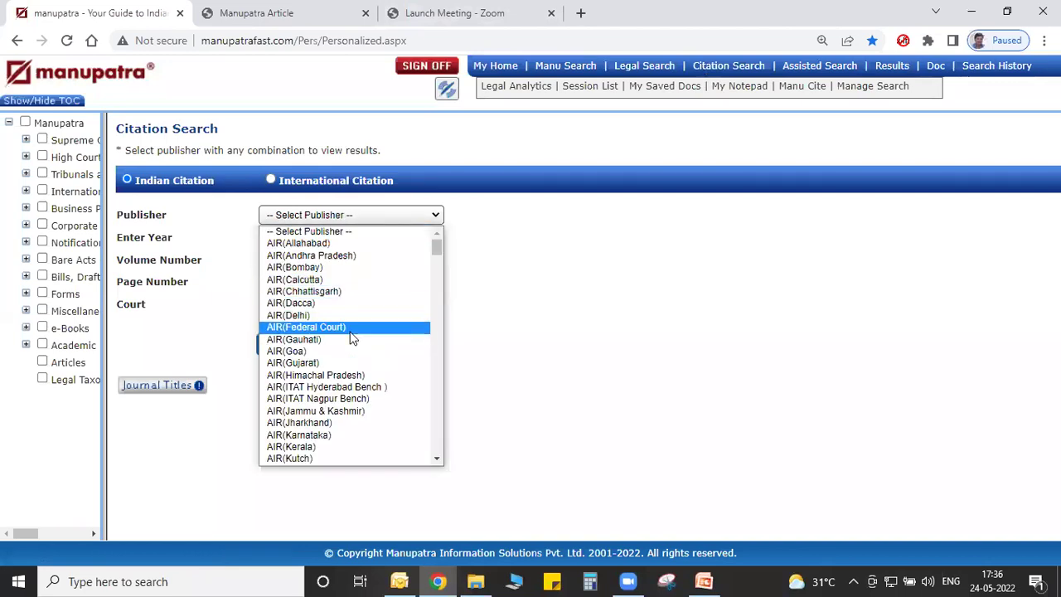
pyautogui.click(223, 336)
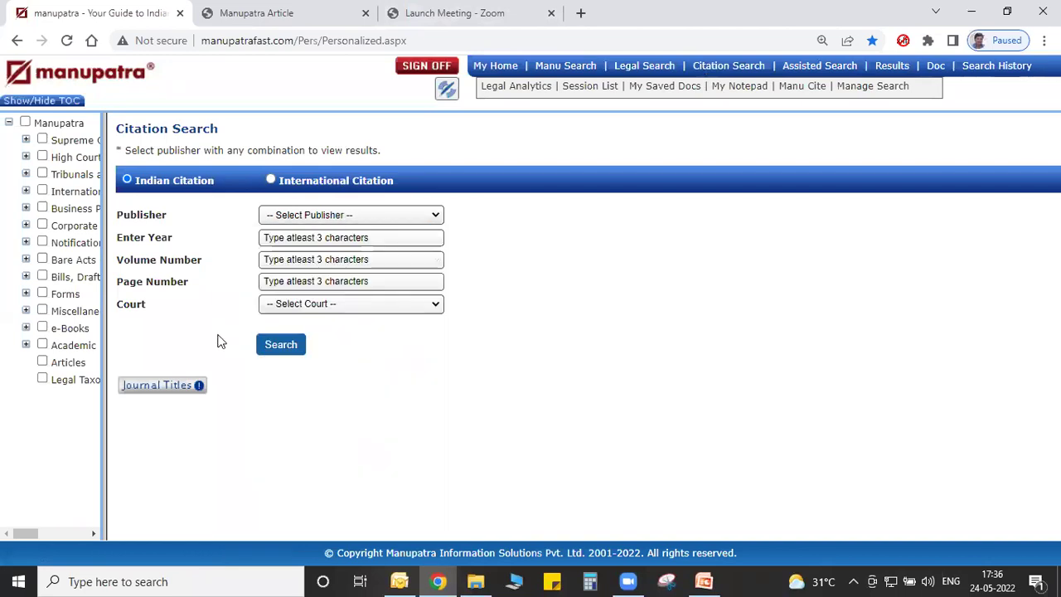
pyautogui.click(181, 387)
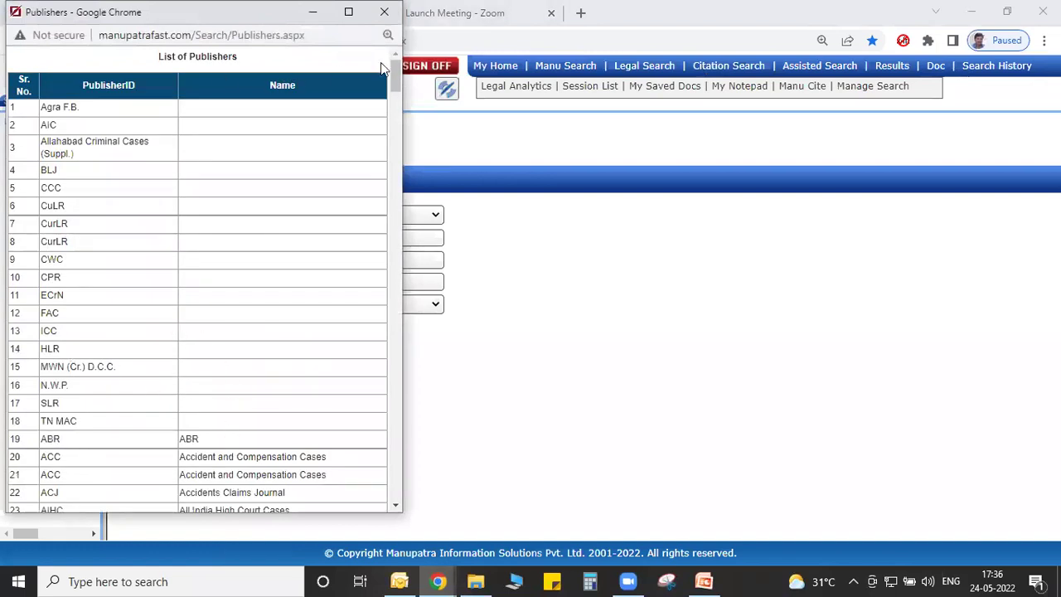
pyautogui.moveTo(394, 68); pyautogui.dragTo(398, 497)
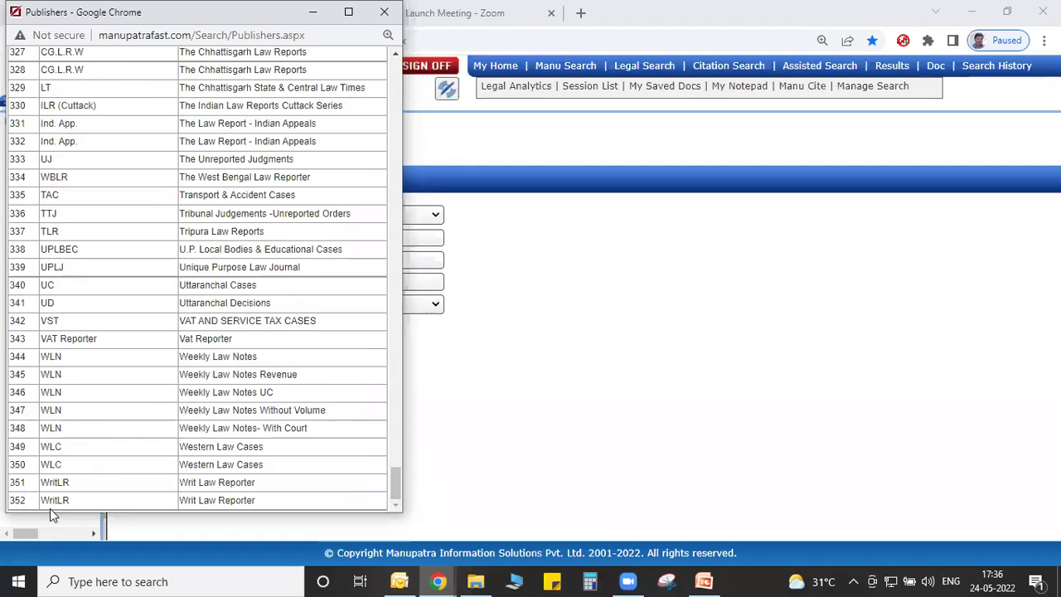
pyautogui.click(378, 12)
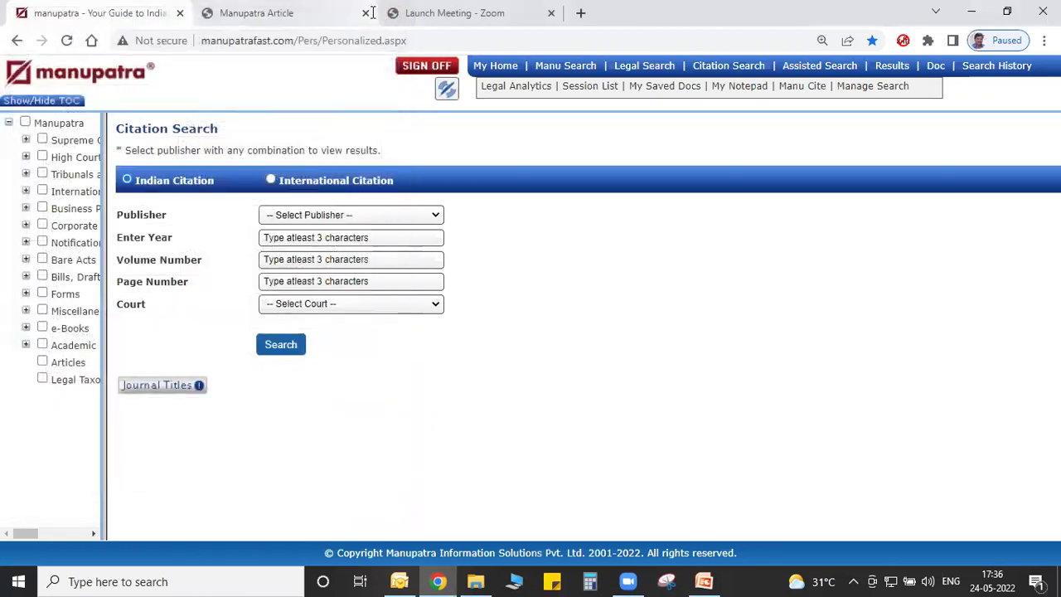
# Select KarLJ (Karnataka Law Journal) as the citation publisher.
pyautogui.click(336, 214)
pyautogui.press('Down')
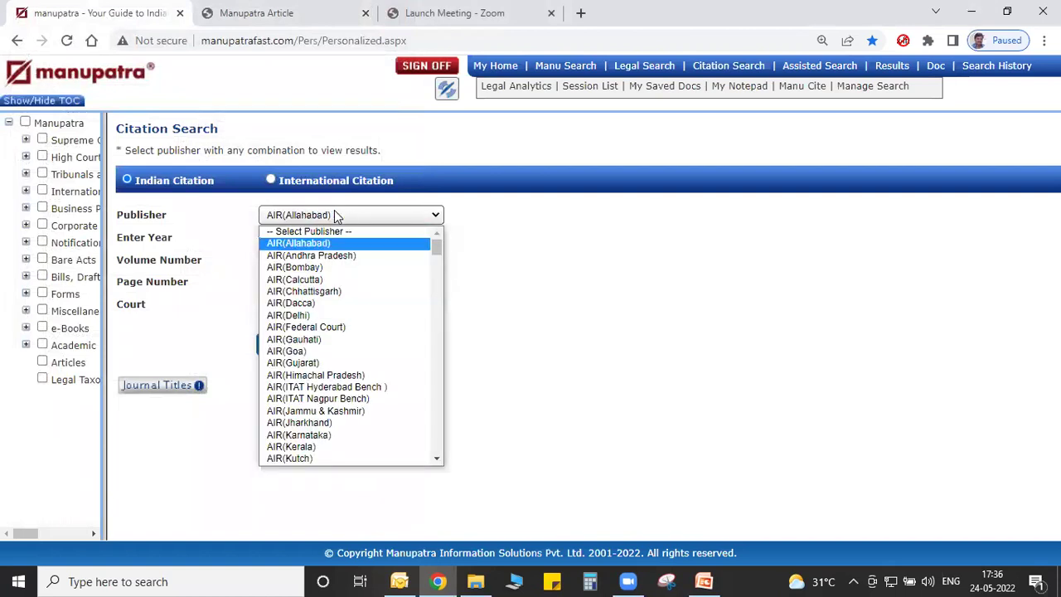
pyautogui.press('Down')
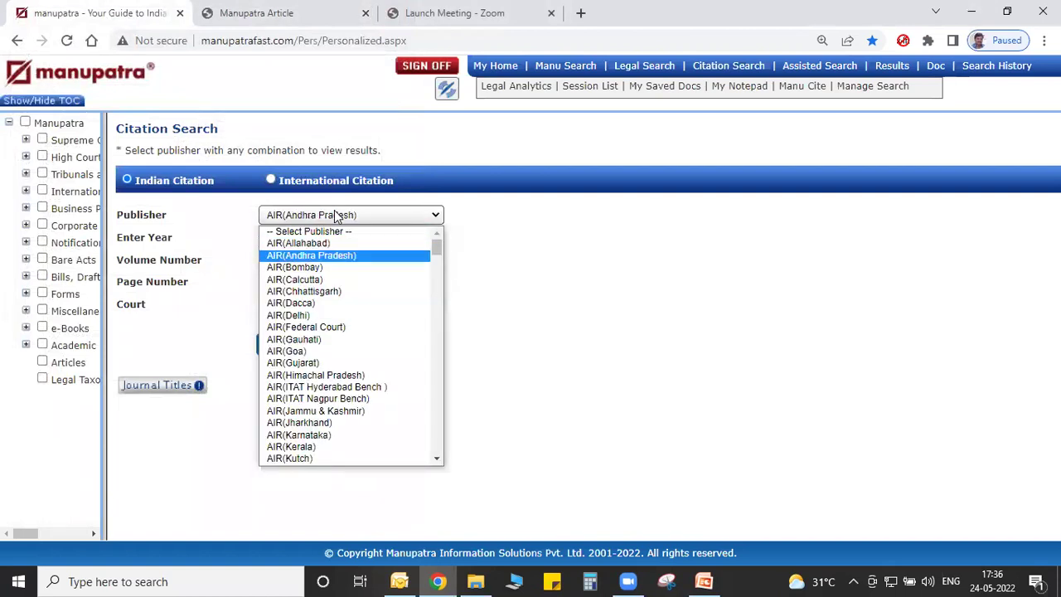
pyautogui.press('Down')
pyautogui.press('Down')
pyautogui.press('Down')
pyautogui.press('Down')
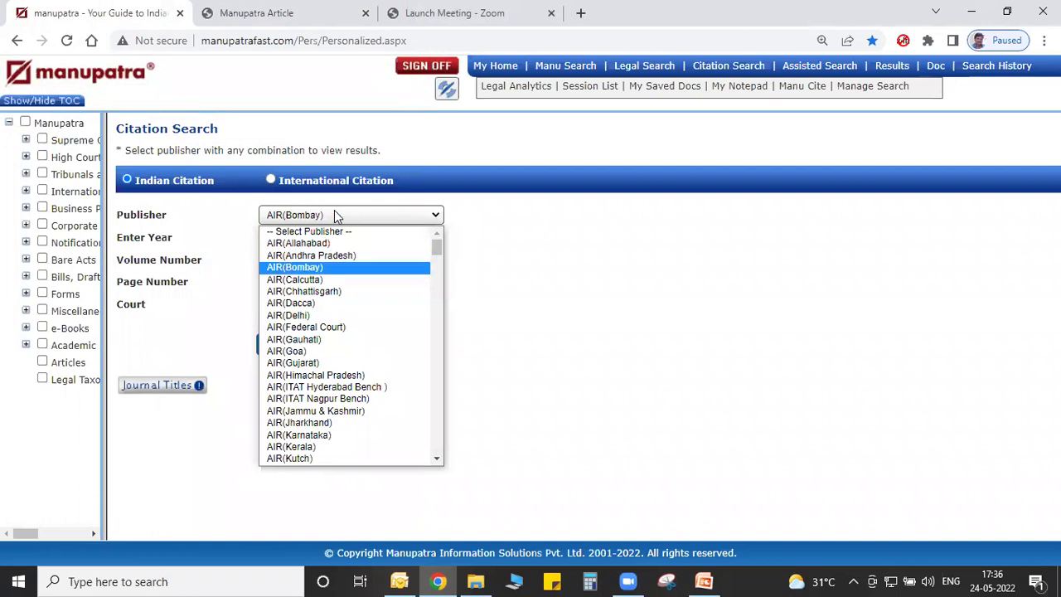
pyautogui.press('Down')
pyautogui.press('Down')
pyautogui.press('Down')
pyautogui.press('Down')
pyautogui.press('Down')
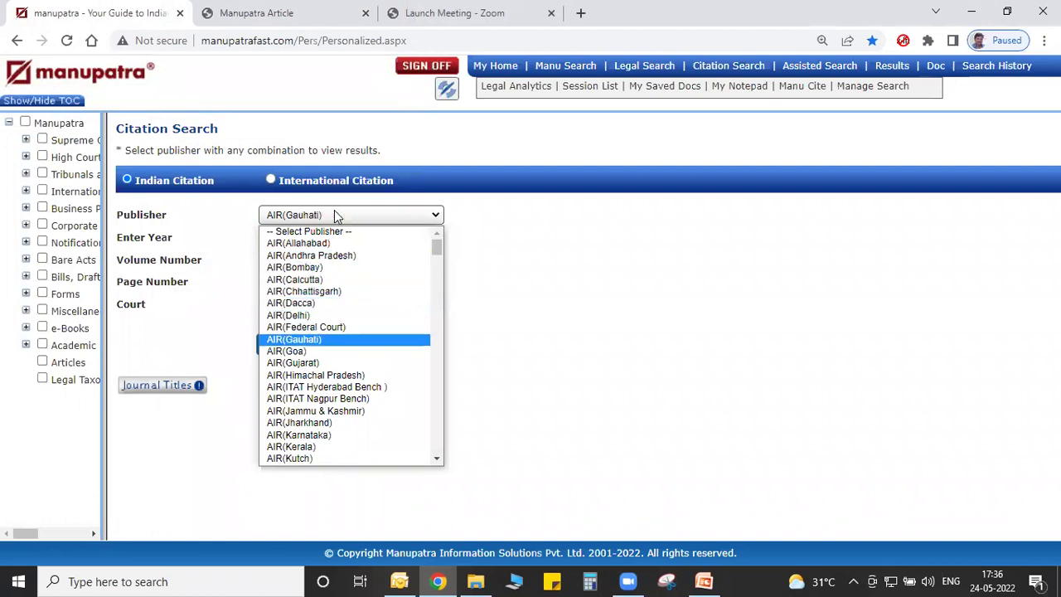
pyautogui.press('k')
pyautogui.press('Return')
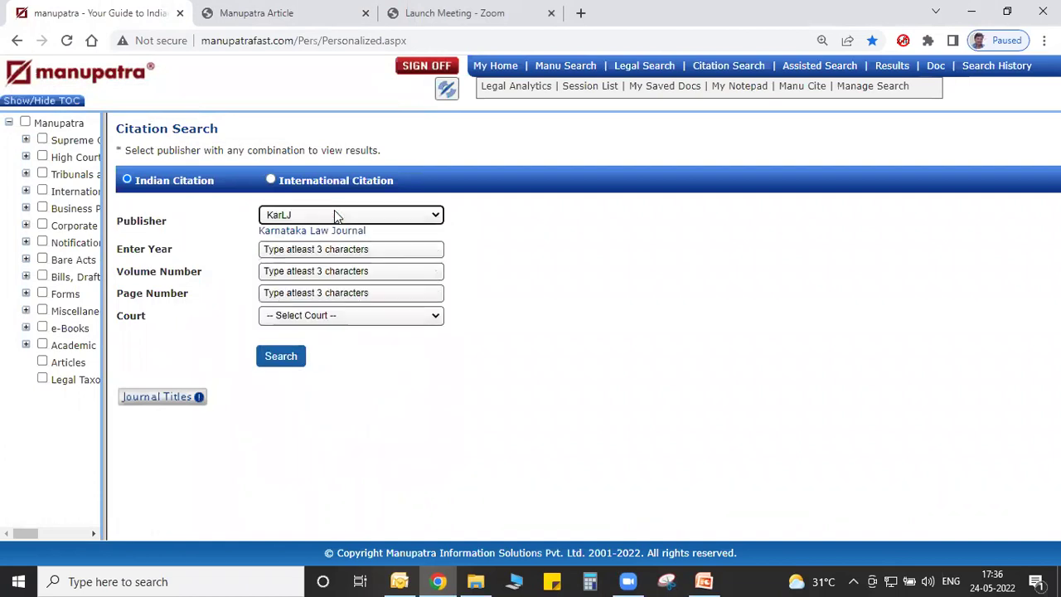
# Fill the citation with year 2005, volume 6 and page 596.
pyautogui.click(327, 249)
pyautogui.write('200')
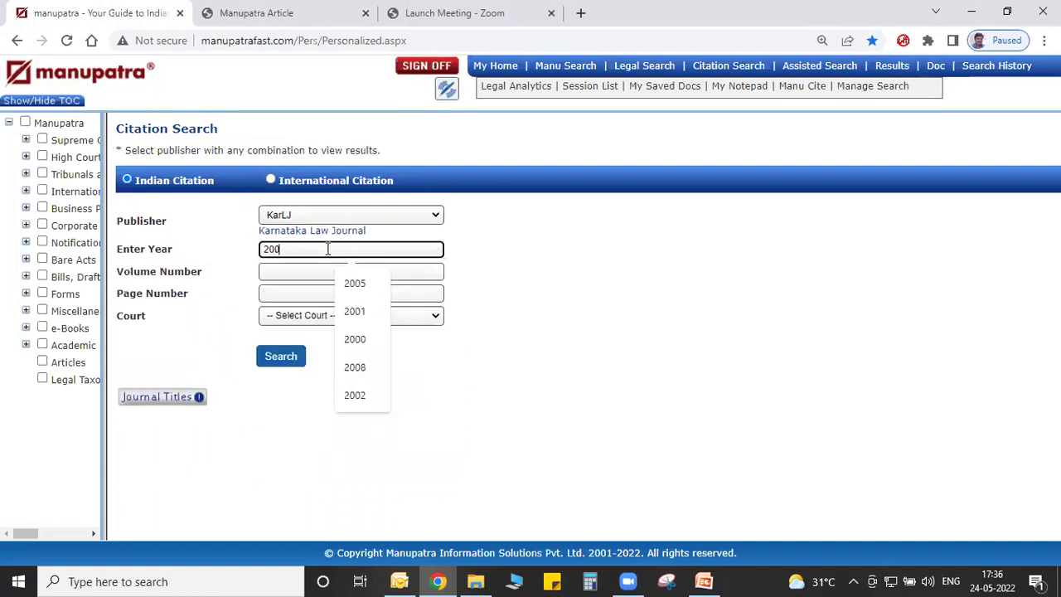
pyautogui.write('5')
pyautogui.click(327, 272)
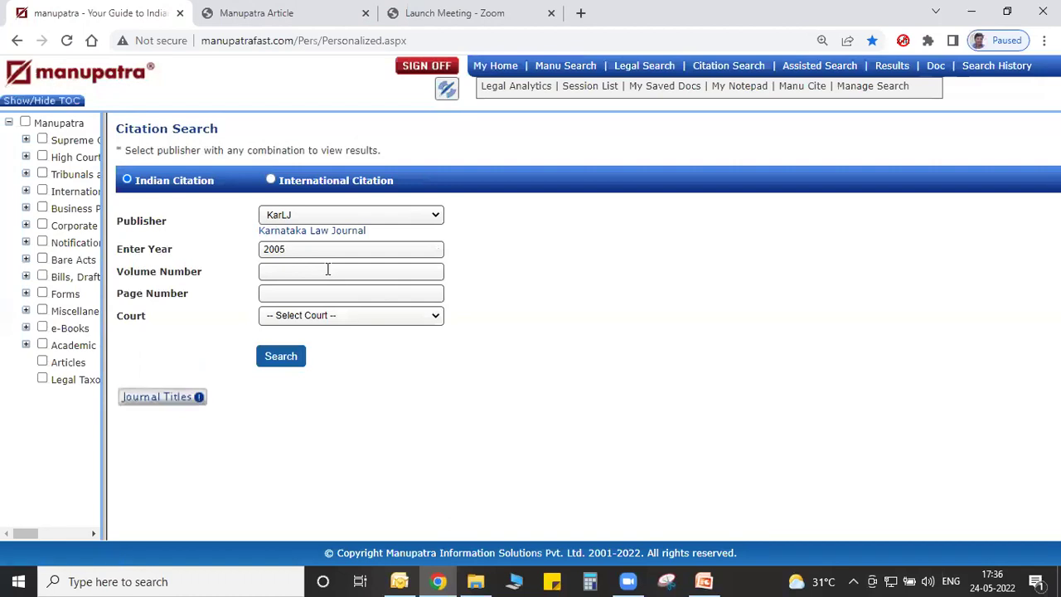
pyautogui.click(327, 269)
pyautogui.write('6')
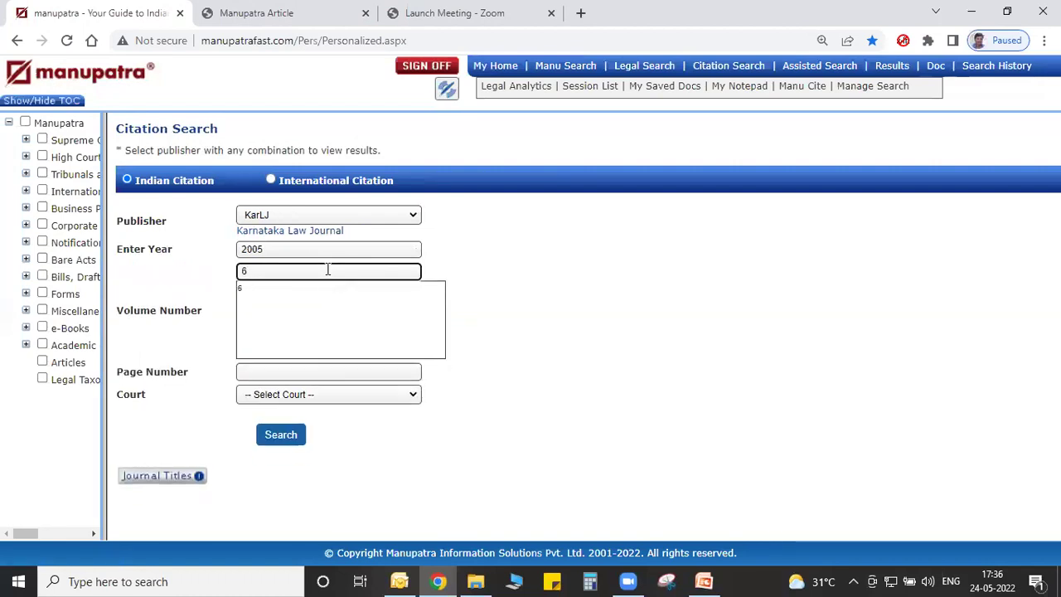
pyautogui.click(328, 288)
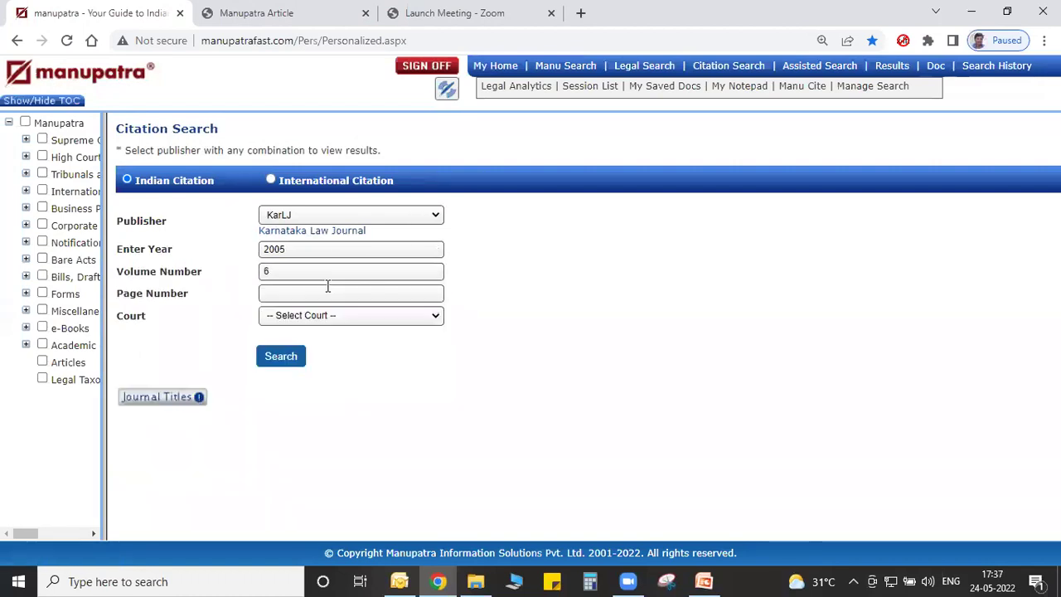
pyautogui.click(327, 289)
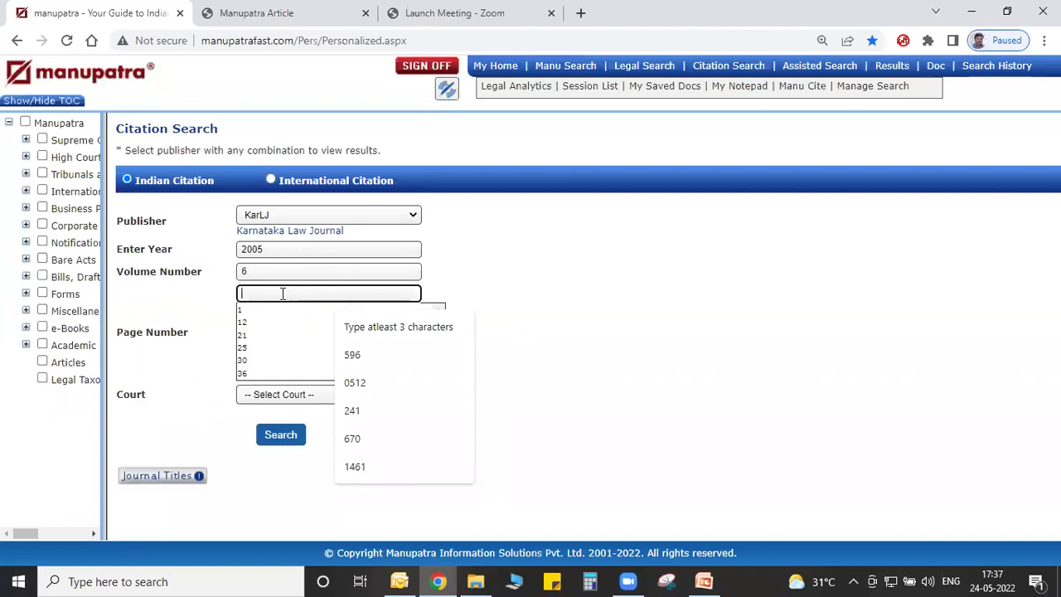
pyautogui.write('596')
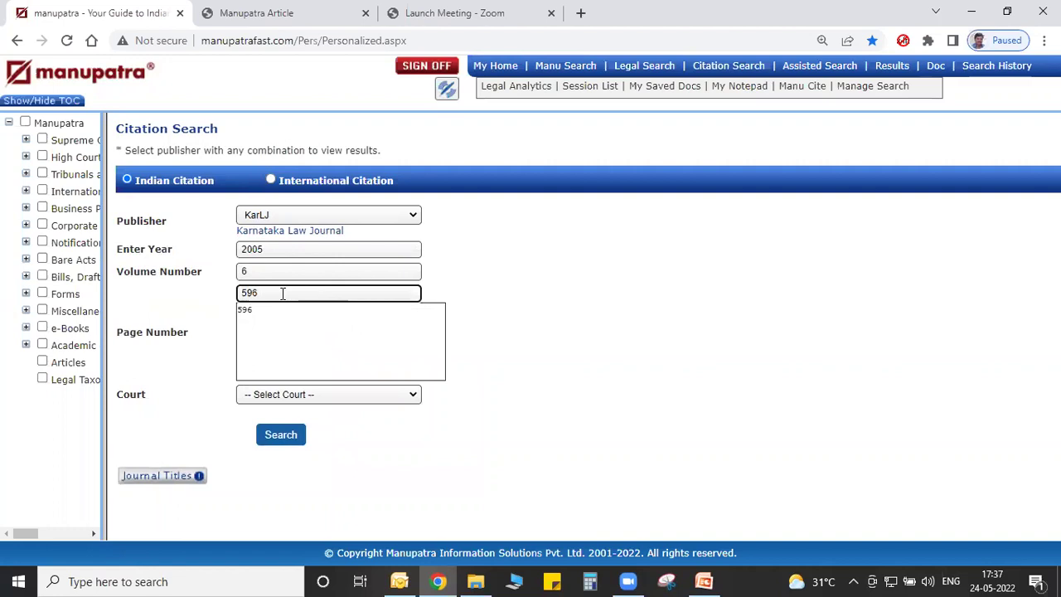
pyautogui.click(284, 309)
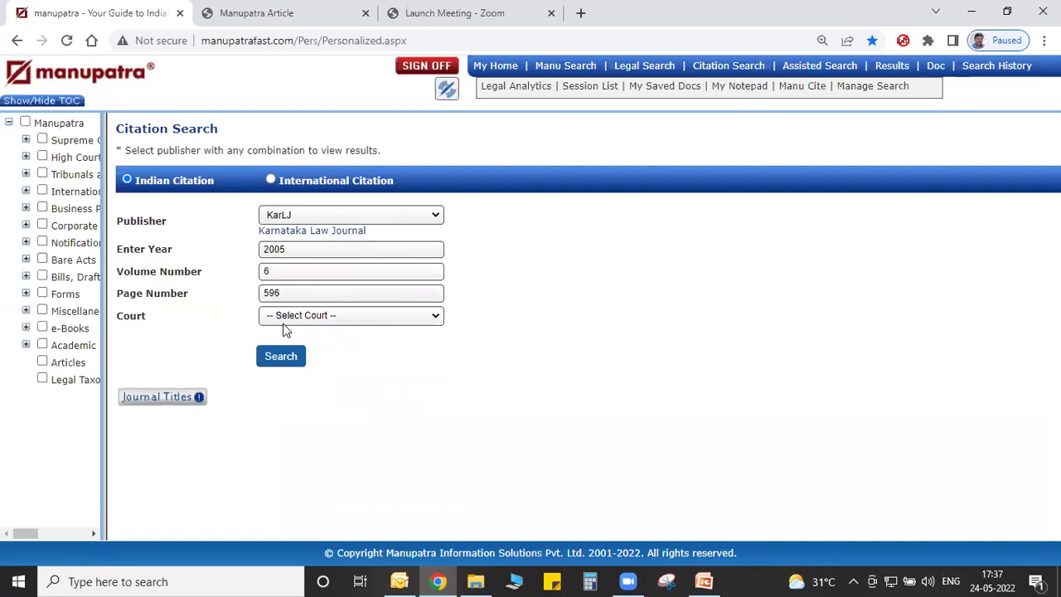
# Search citation 2005 (6) KarLJ 596 and view the found judgment full screen, then close it.
pyautogui.click(280, 356)
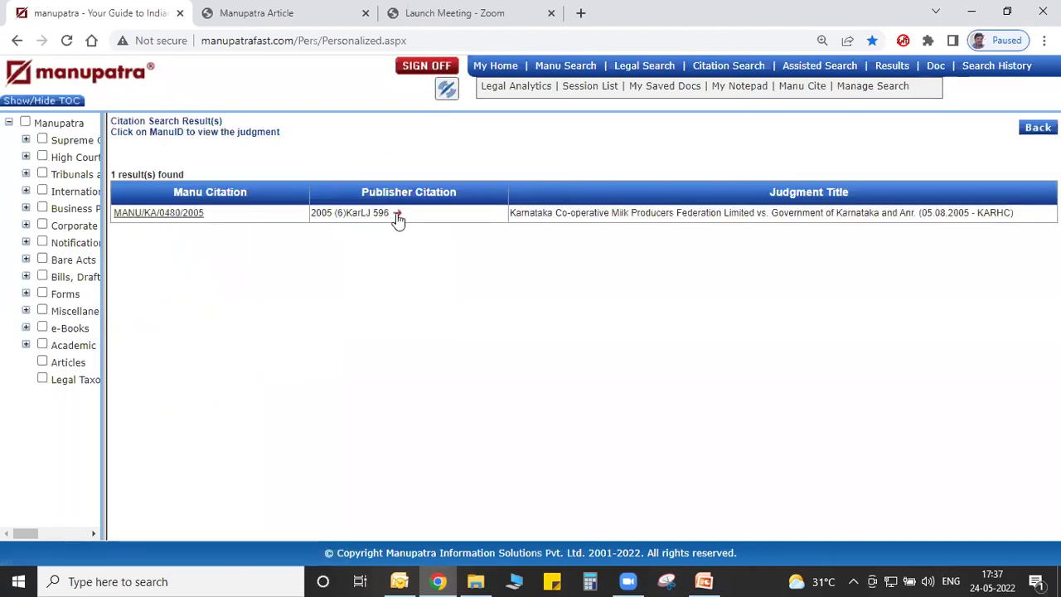
pyautogui.click(396, 214)
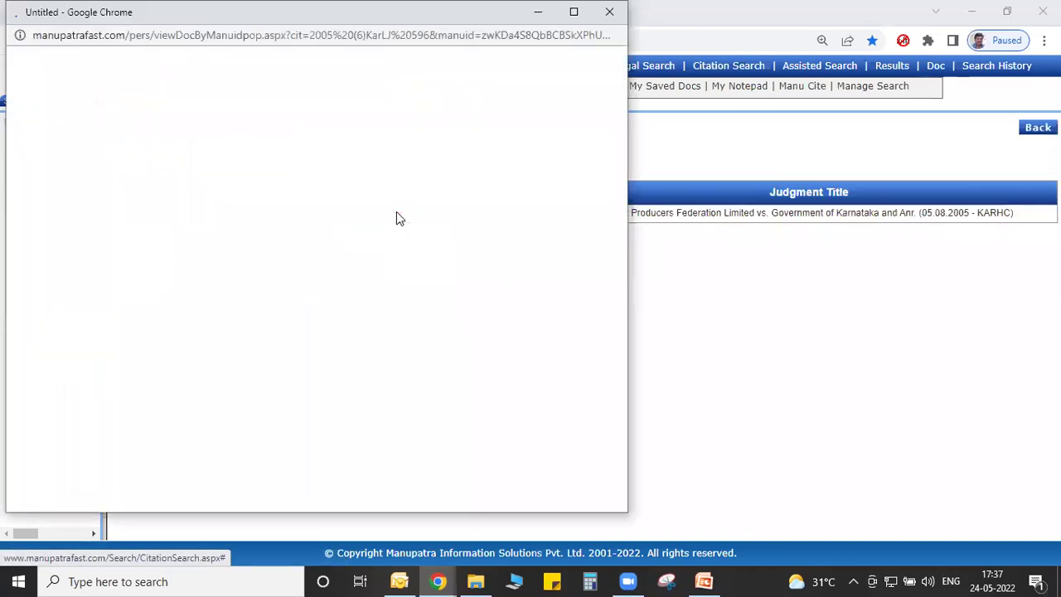
pyautogui.click(573, 13)
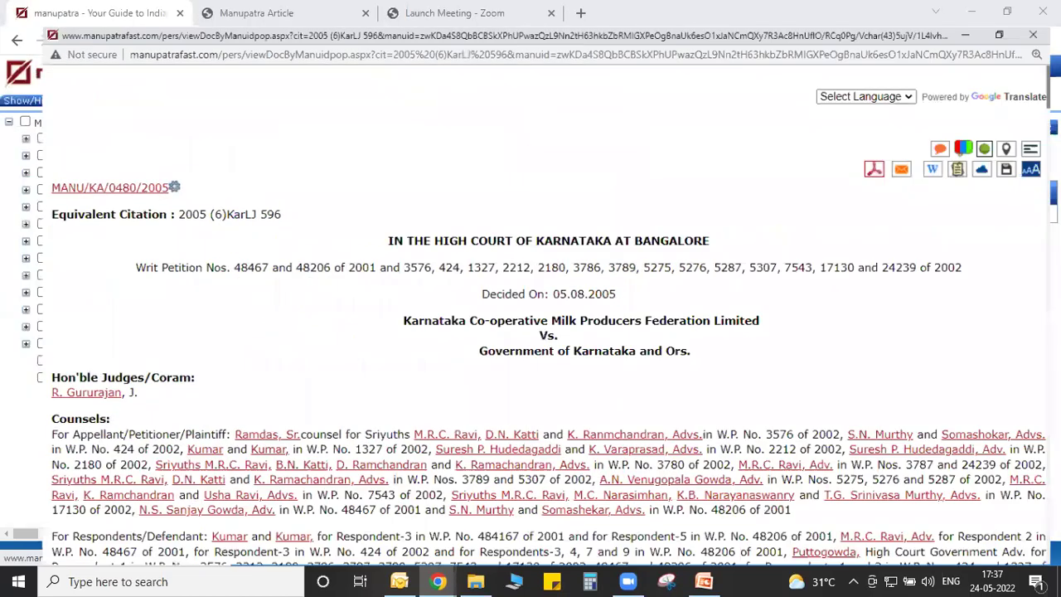
pyautogui.moveTo(838, 311); pyautogui.dragTo(166, 91)
pyautogui.hotkey('ctrl', 'w')
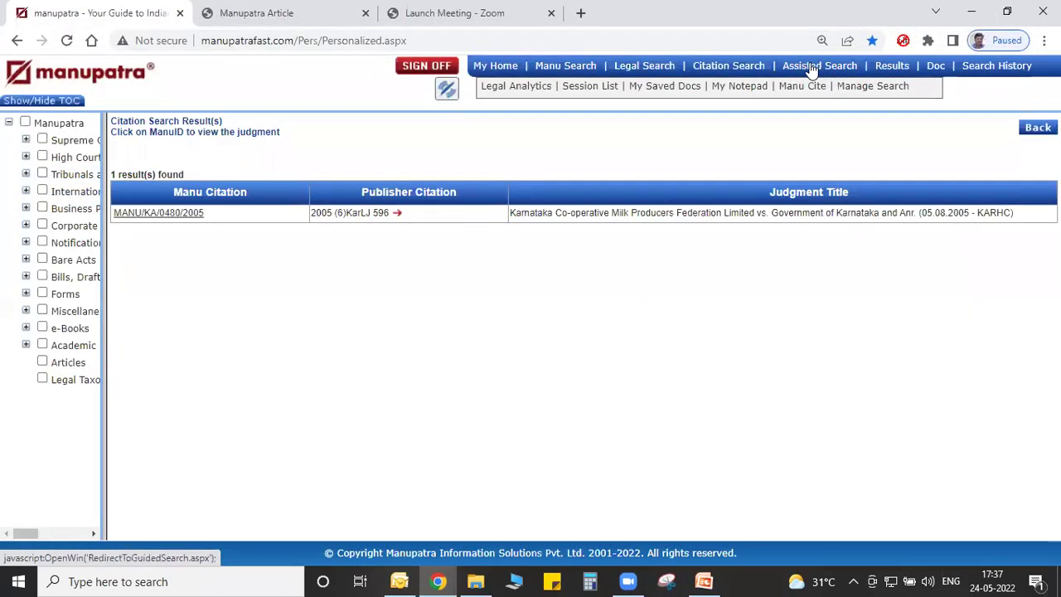
# In Assisted Search, require 'child marriage' and 'harassment' and exclude 'death'.
pyautogui.click(811, 70)
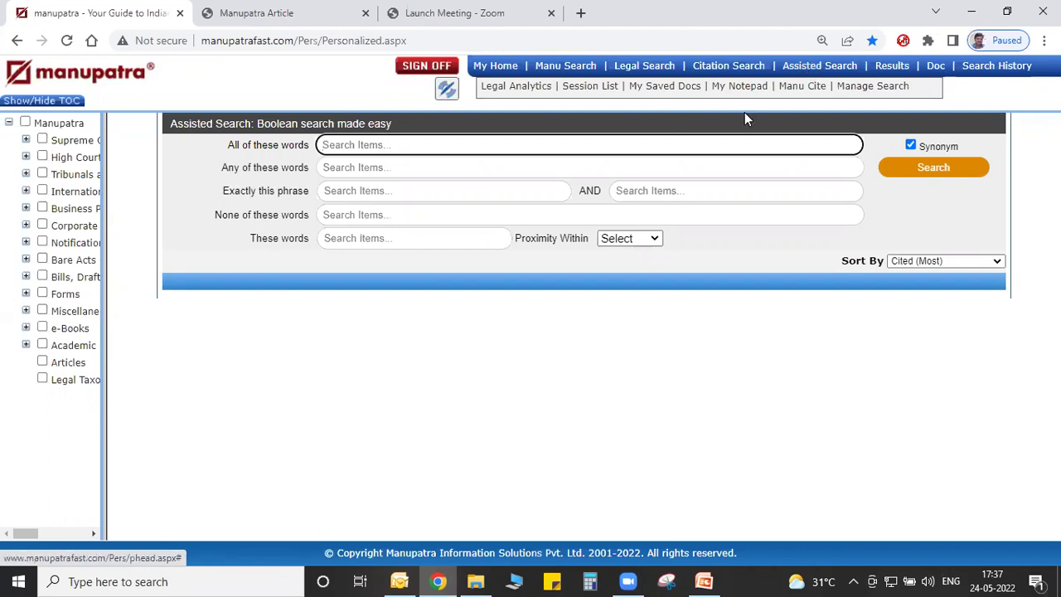
pyautogui.write('child')
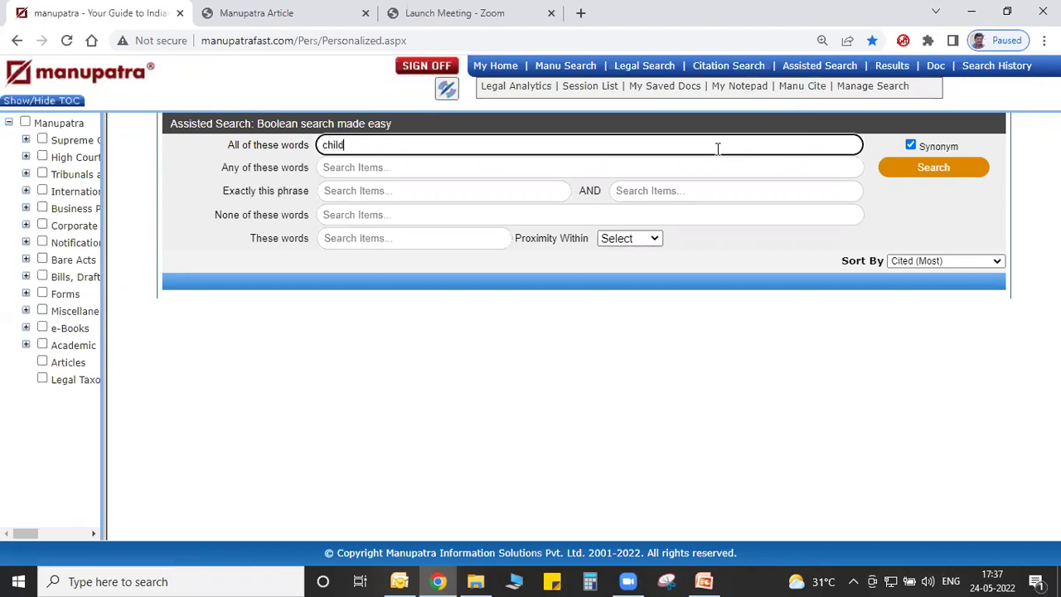
pyautogui.write(' marriage')
pyautogui.click(705, 190)
pyautogui.write('har')
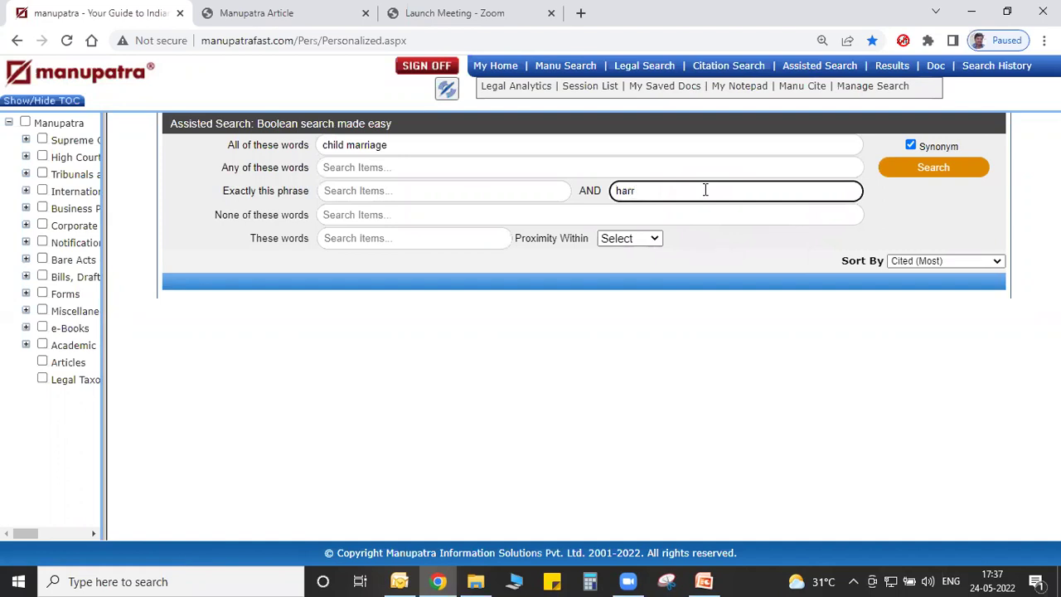
pyautogui.write('assment')
pyautogui.click(393, 214)
pyautogui.write('death')
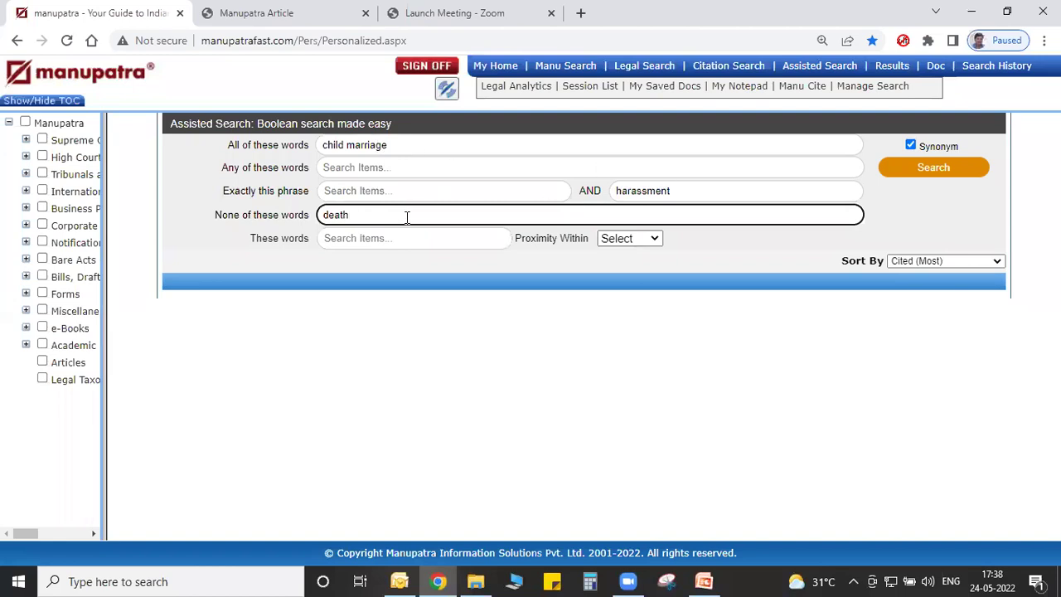
# Run the child marriage search, skim the 3483 results, then return to My Home.
pyautogui.click(906, 166)
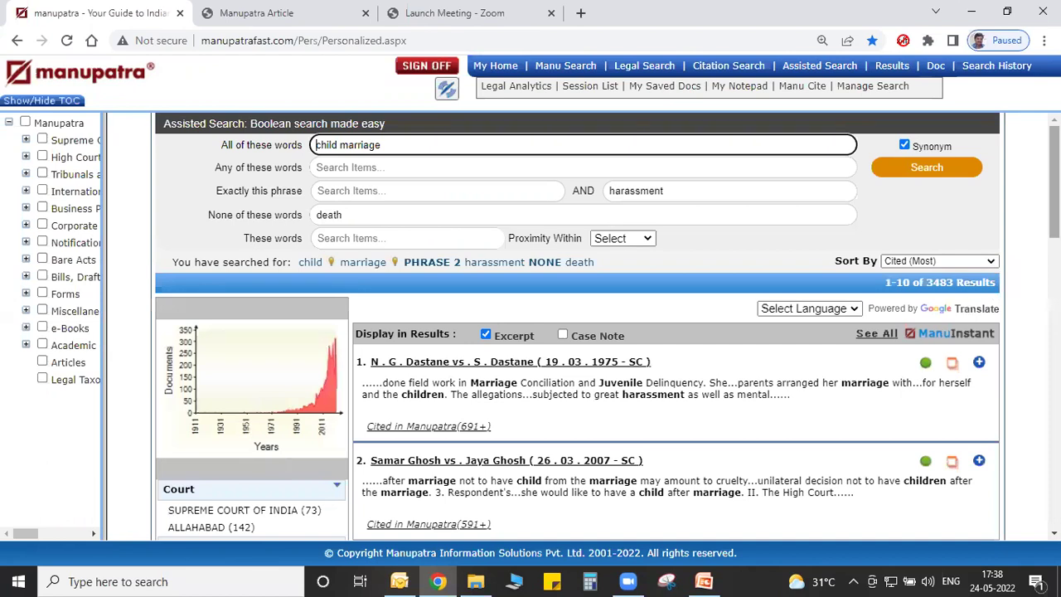
pyautogui.scroll(-3, 160, 468)
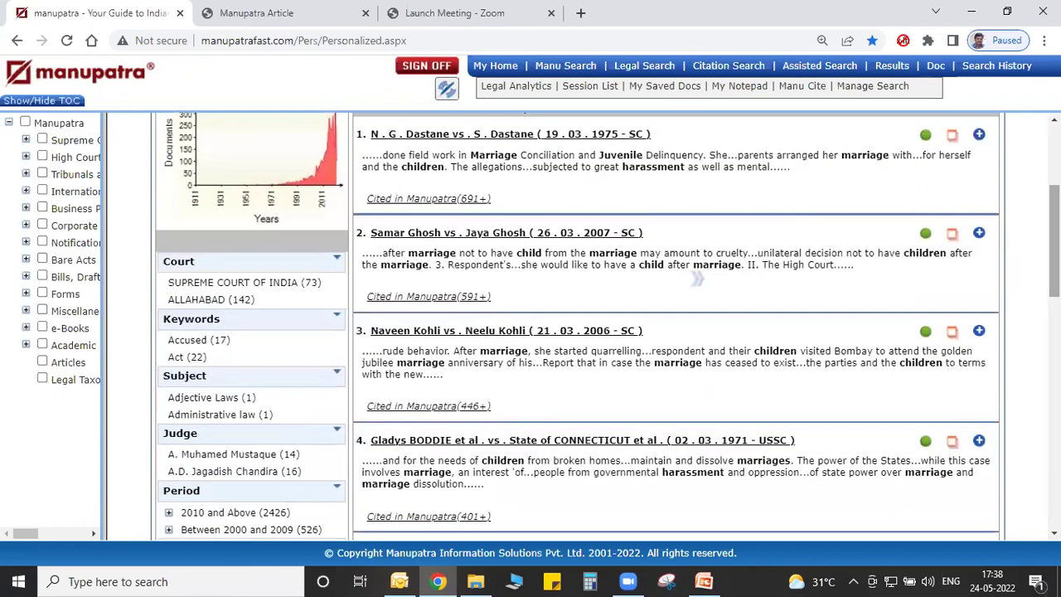
pyautogui.scroll(3, 1053, 241)
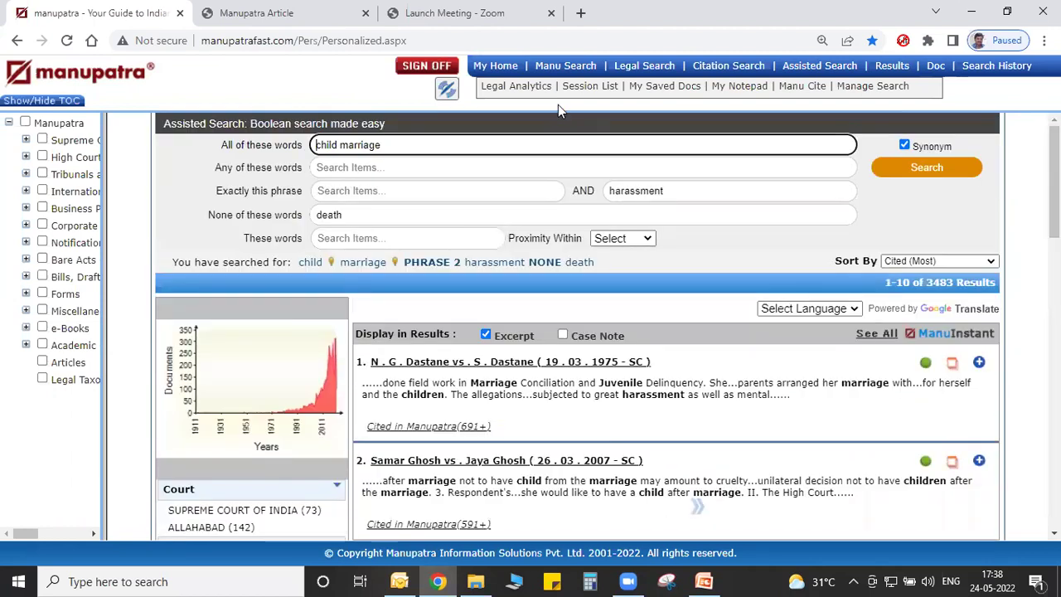
pyautogui.click(513, 72)
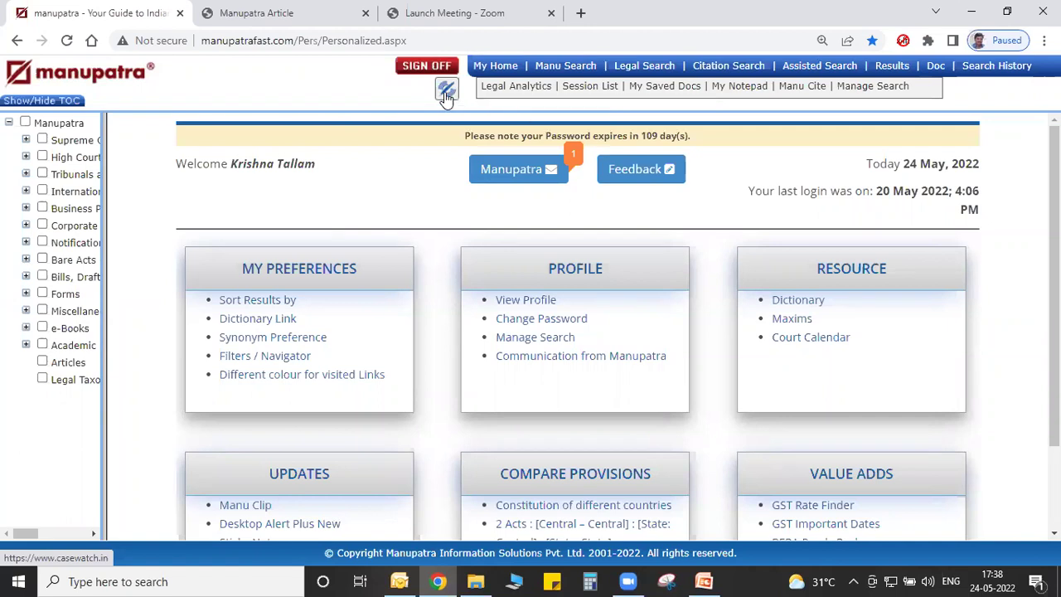
# Open Casewatch and log in with the saved credentials to reach the daily causelist.
pyautogui.click(446, 93)
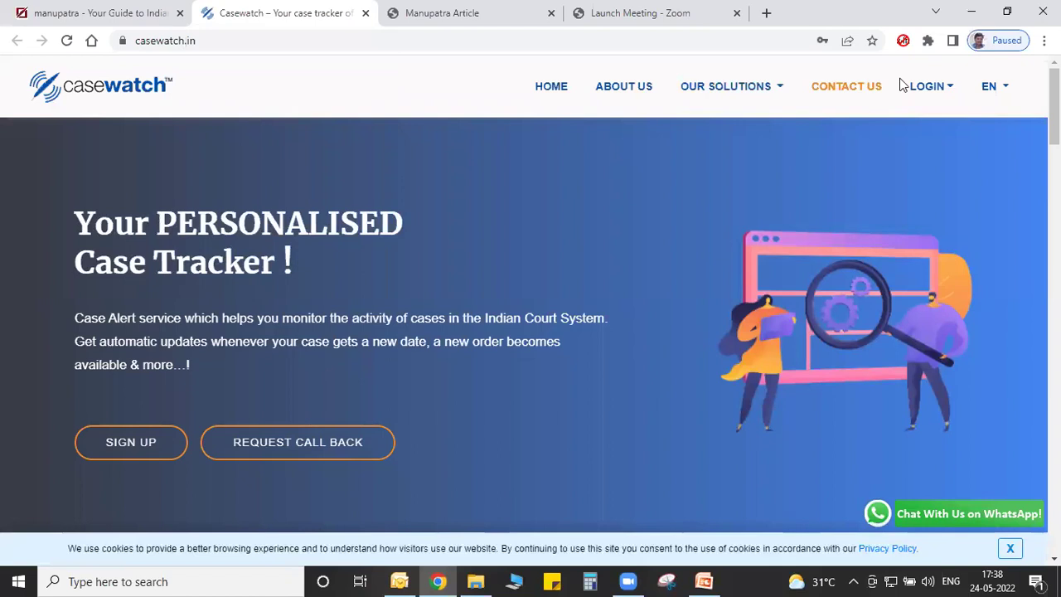
pyautogui.click(926, 88)
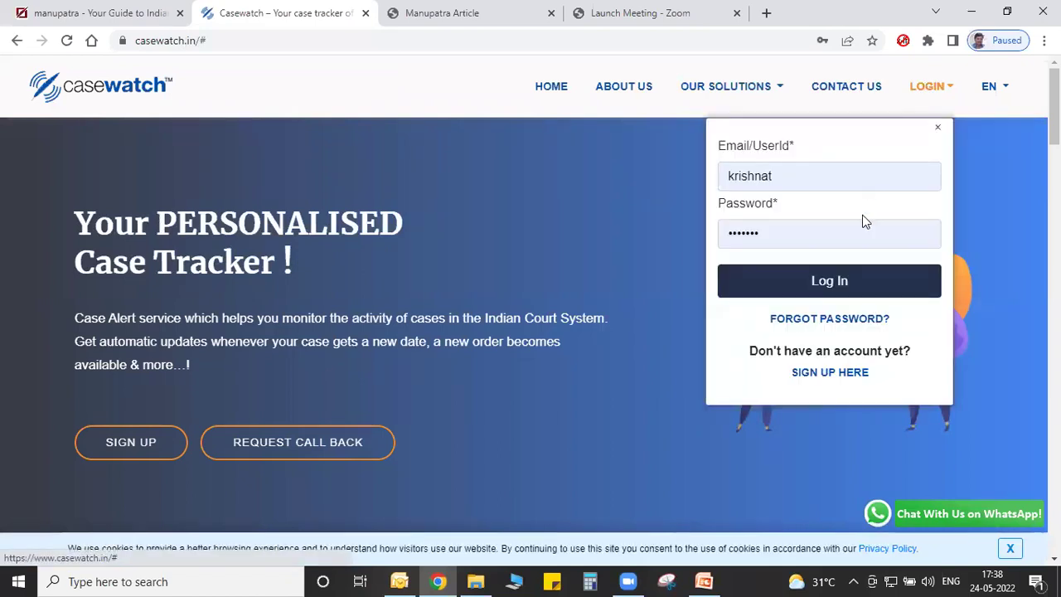
pyautogui.click(848, 282)
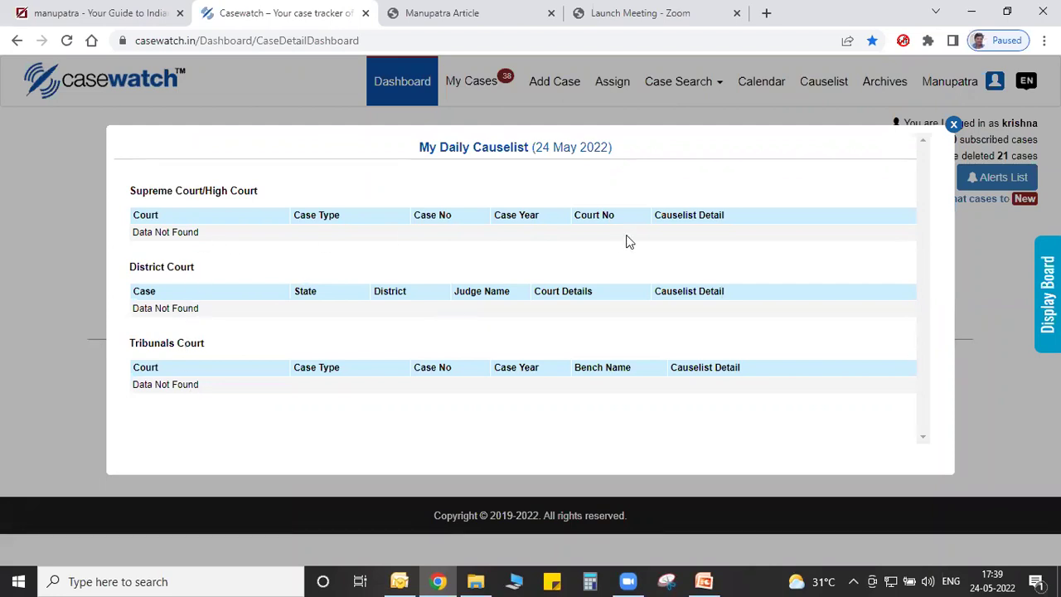
# Dismiss the daily causelist, open My Cases and filter it to Supreme Court (10815/2014, 4407/2017).
pyautogui.click(954, 125)
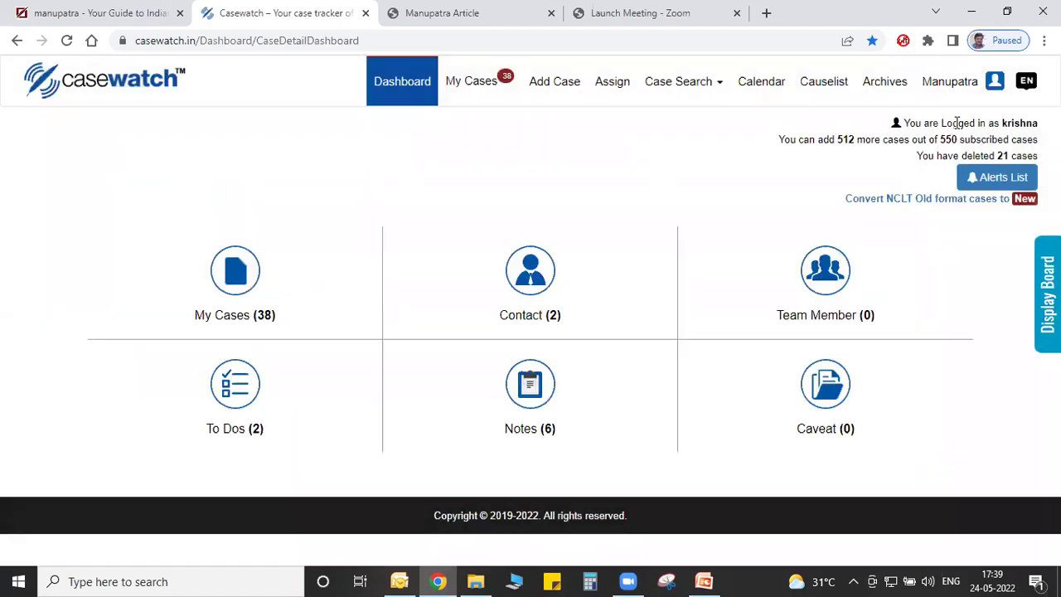
pyautogui.click(464, 83)
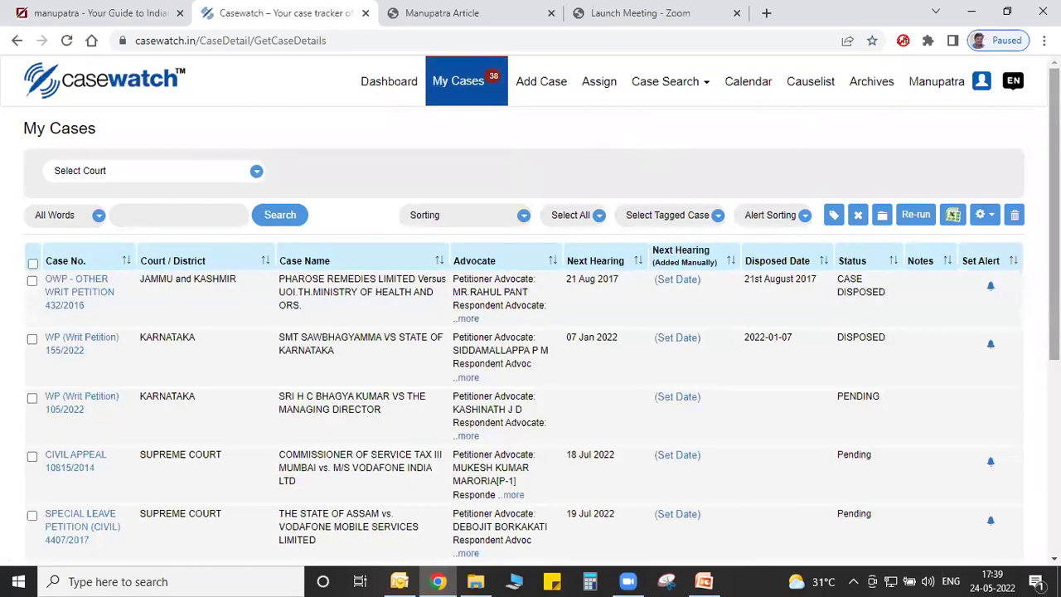
pyautogui.scroll(-1, 1054, 207)
pyautogui.scroll(1, 1054, 207)
pyautogui.click(116, 176)
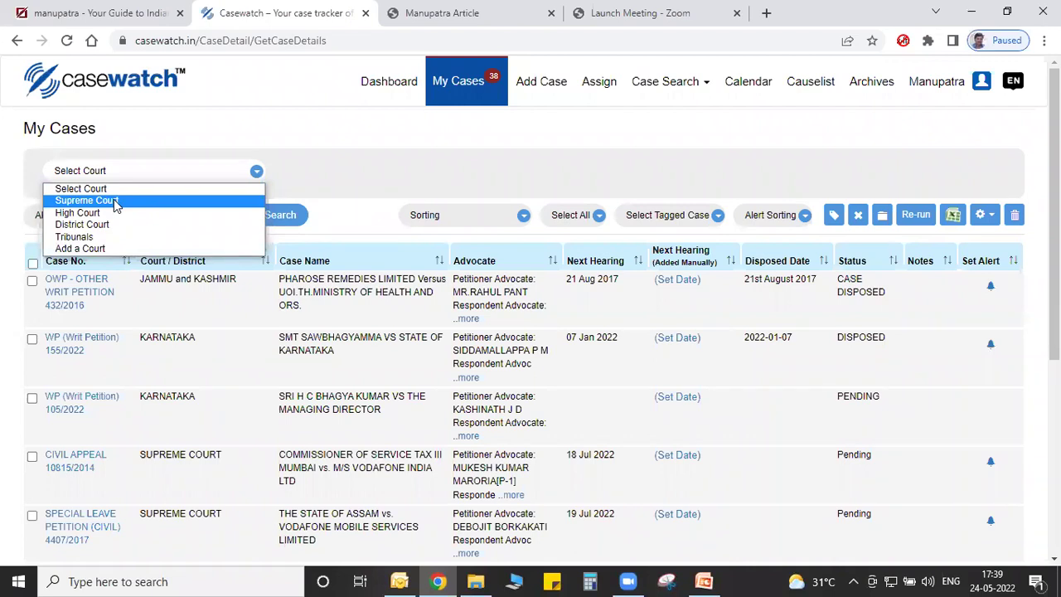
pyautogui.click(116, 203)
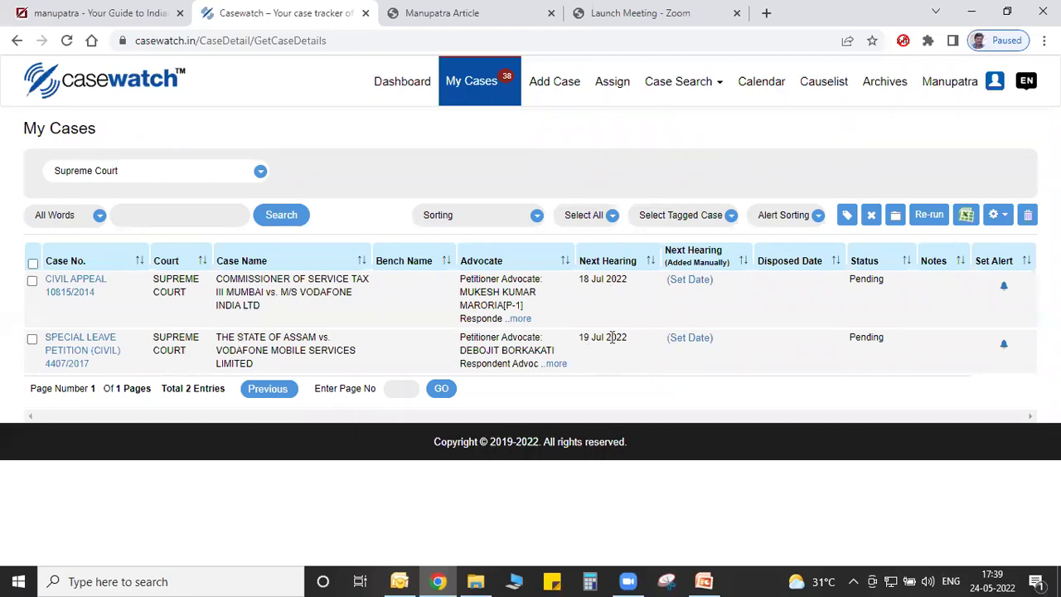
# Filter My Cases to District Court and check the 24-entry total.
pyautogui.click(177, 176)
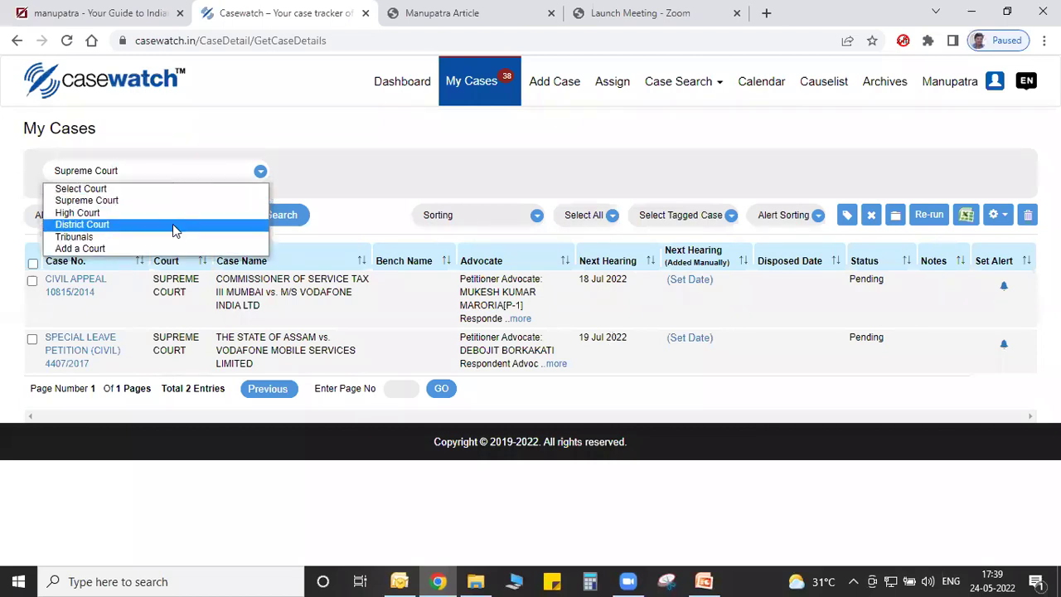
pyautogui.click(174, 225)
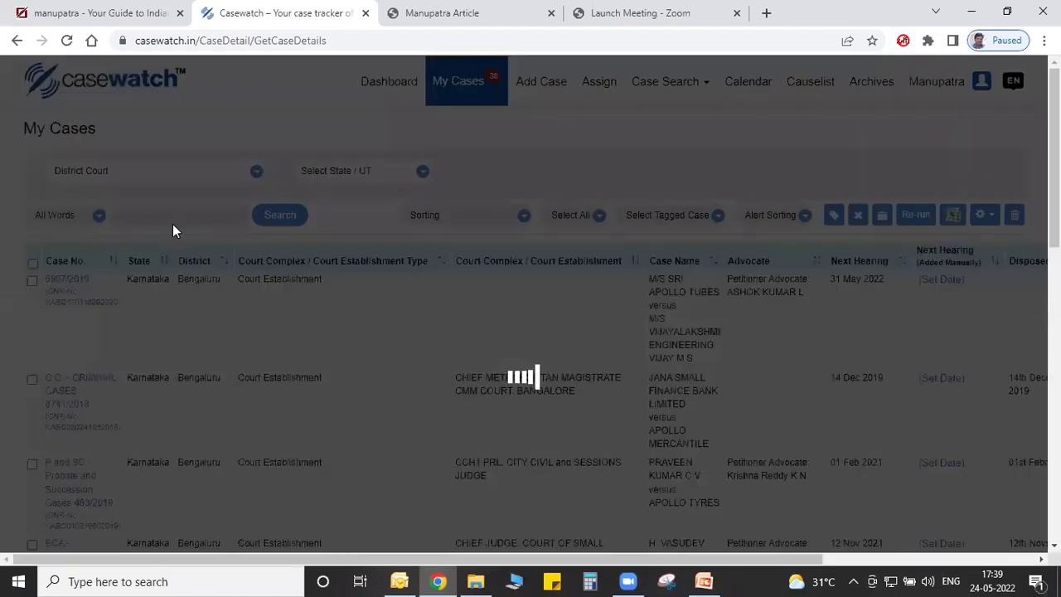
pyautogui.scroll(-15, 530, 331)
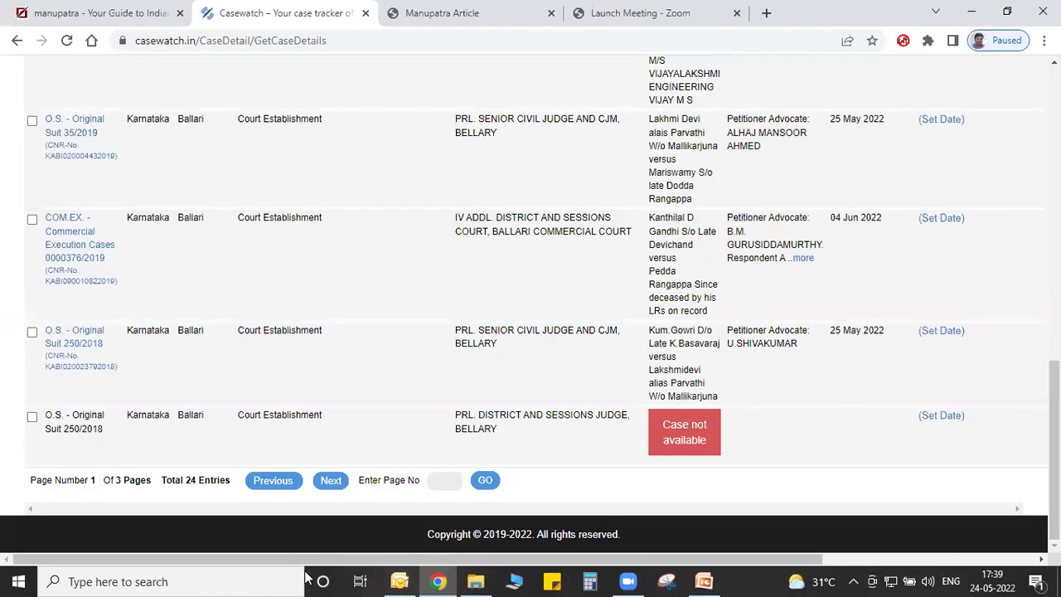
pyautogui.moveTo(187, 481); pyautogui.dragTo(232, 480)
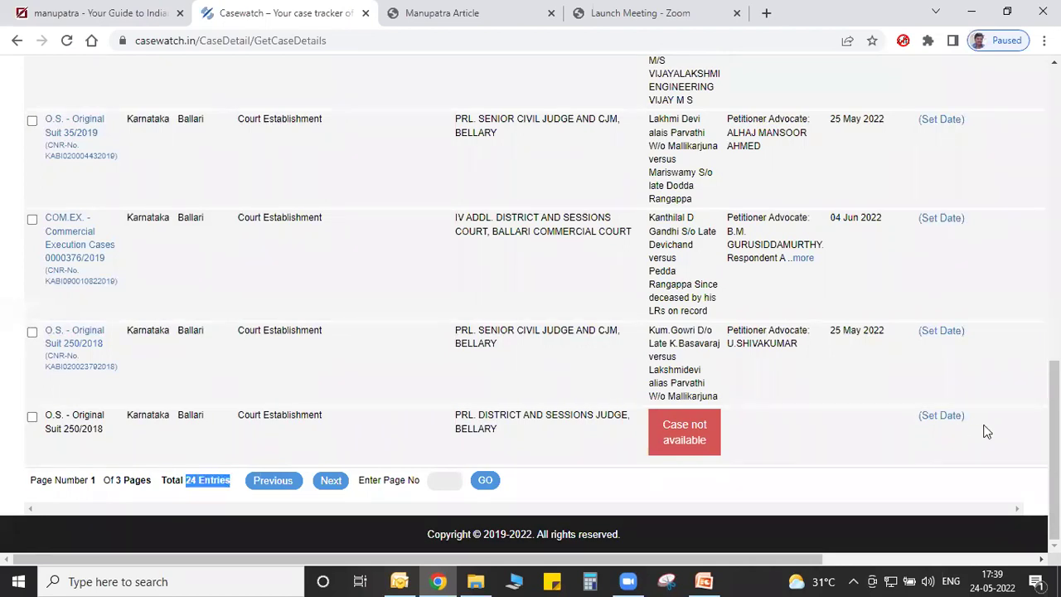
pyautogui.scroll(15, 1030, 137)
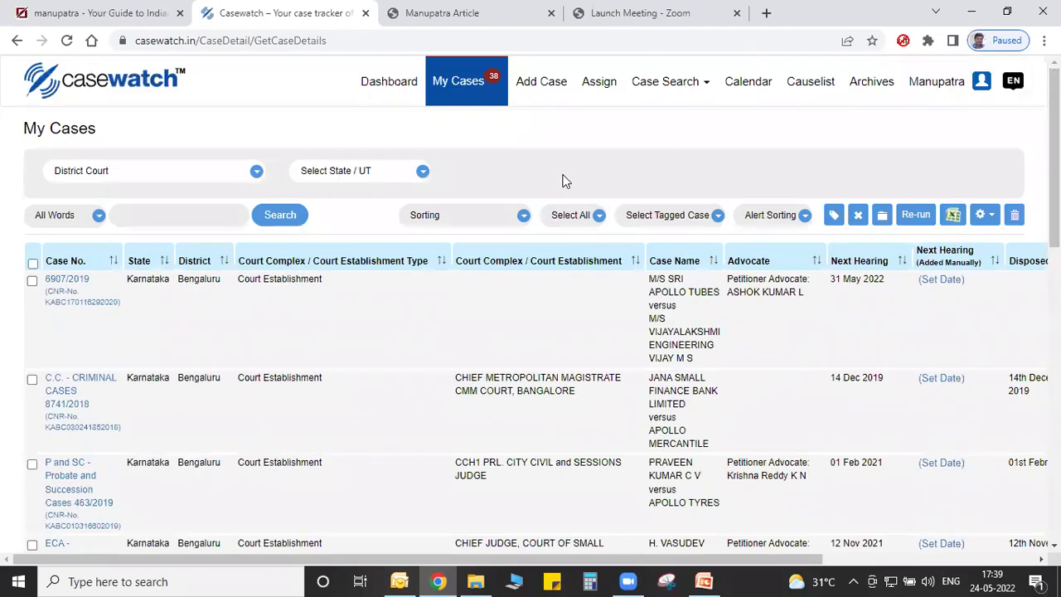
# Review the Sorting and Select Tagged Case choices without changing them.
pyautogui.click(177, 214)
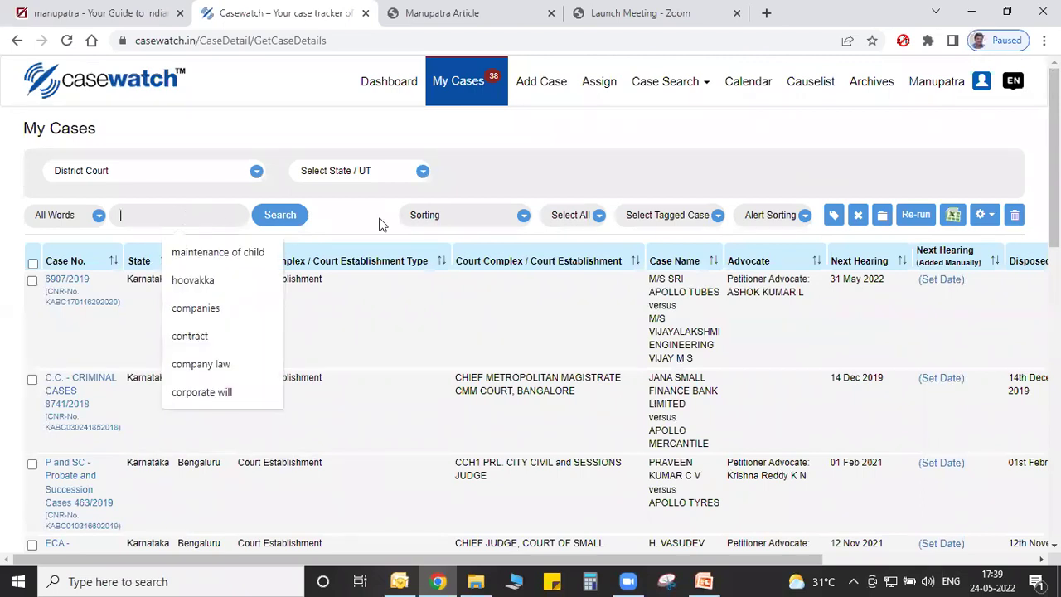
pyautogui.click(495, 222)
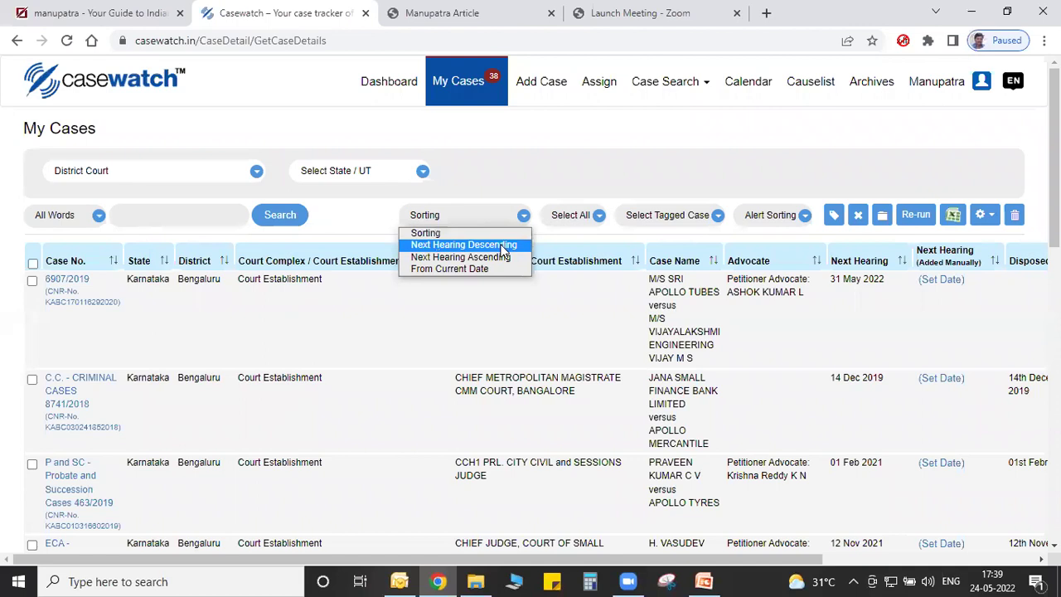
pyautogui.click(654, 217)
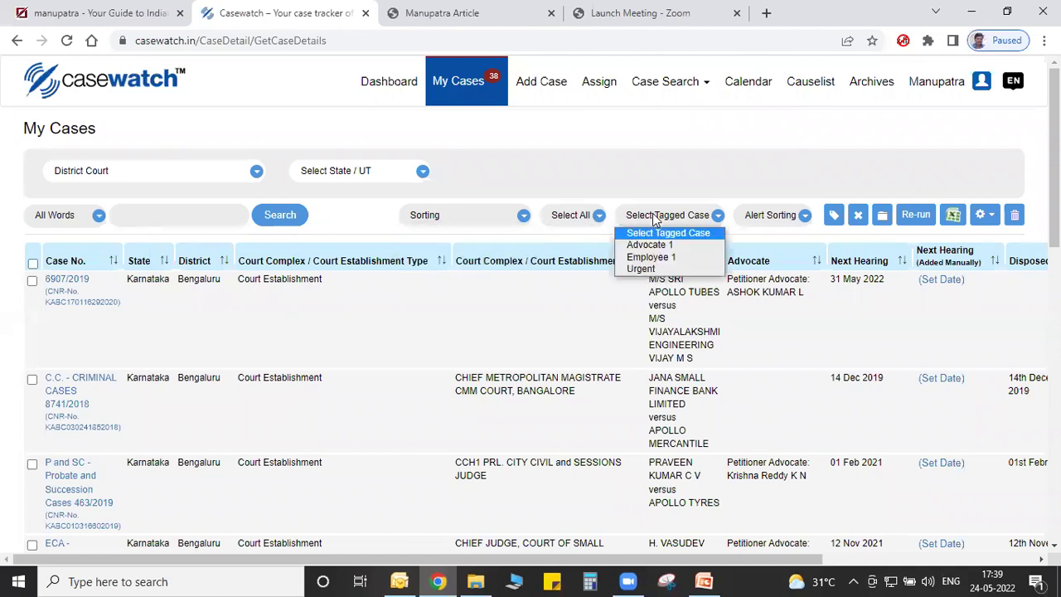
pyautogui.click(599, 175)
pyautogui.moveTo(1054, 157); pyautogui.dragTo(1054, 157)
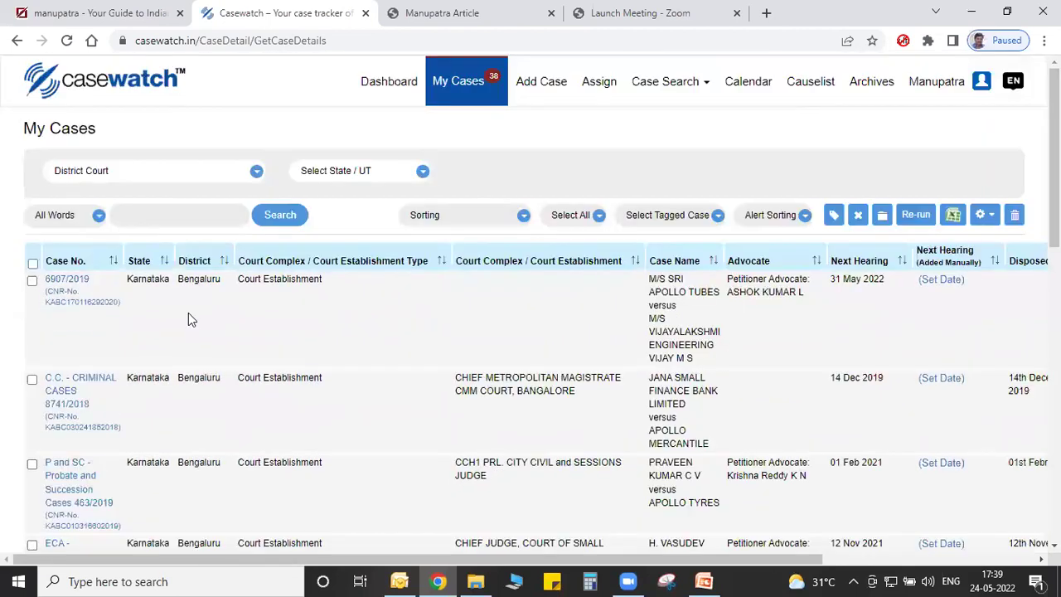
# Select the first four District Court cases, from 6907/2019 through the ECA compensation case.
pyautogui.click(32, 281)
pyautogui.click(32, 379)
pyautogui.scroll(-3, 30, 463)
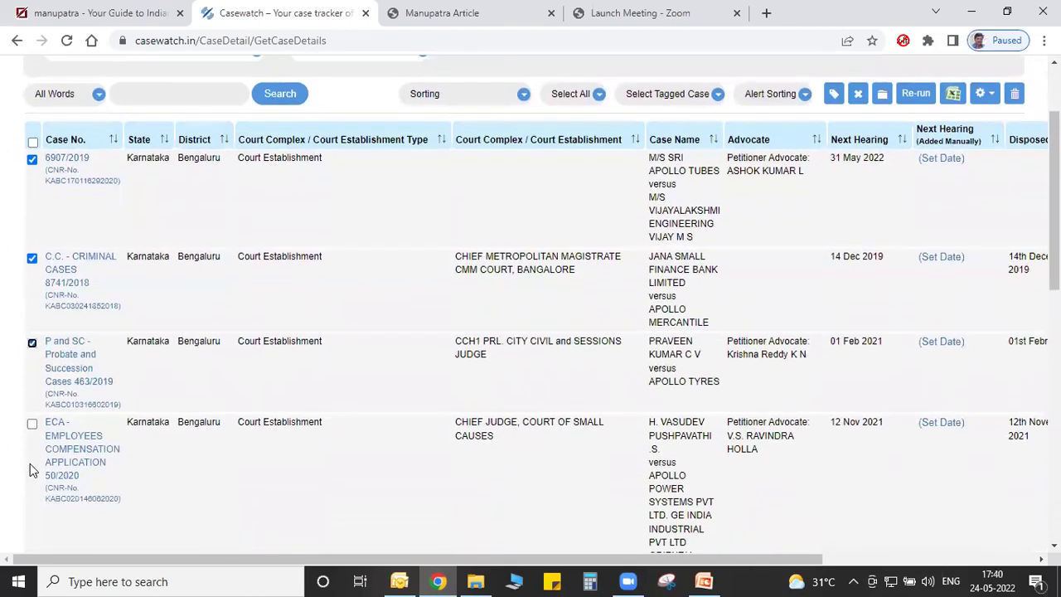
pyautogui.click(32, 360)
pyautogui.scroll(3, 837, 279)
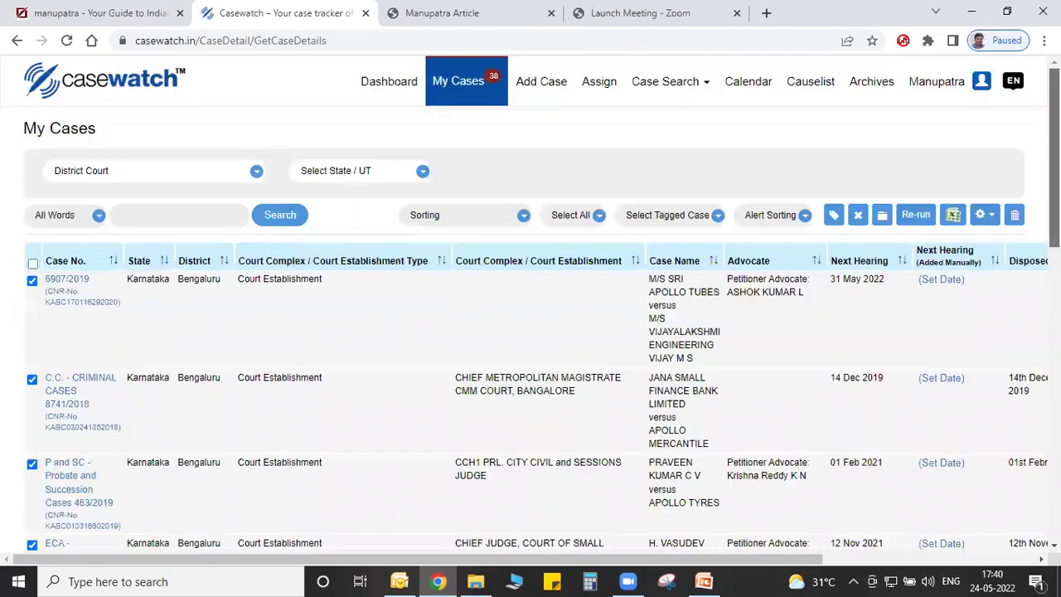
# Tag the selected cases with the existing Employee 1 tag and confirm.
pyautogui.click(832, 215)
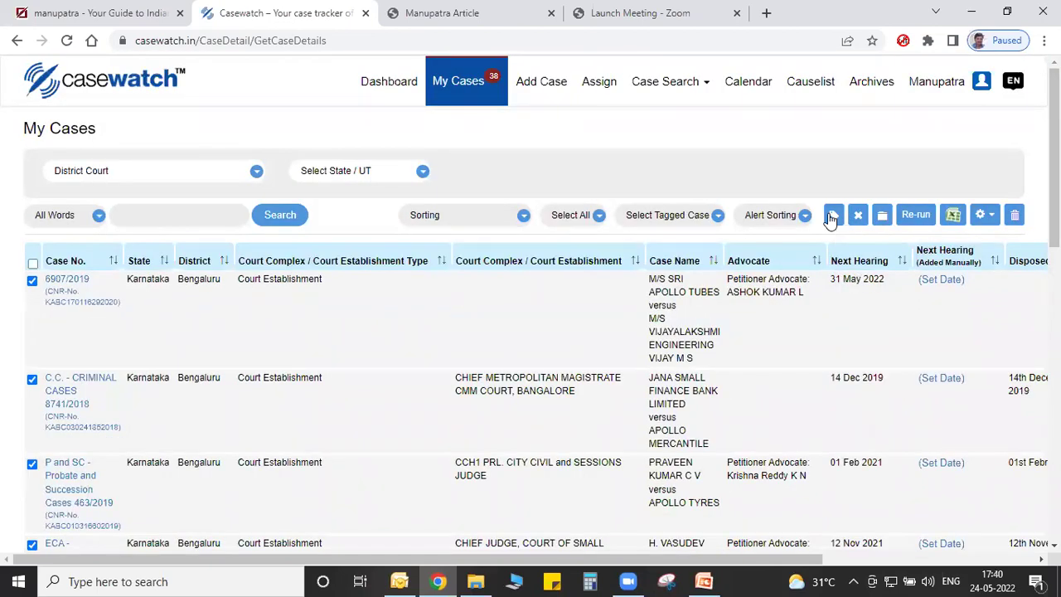
pyautogui.click(362, 255)
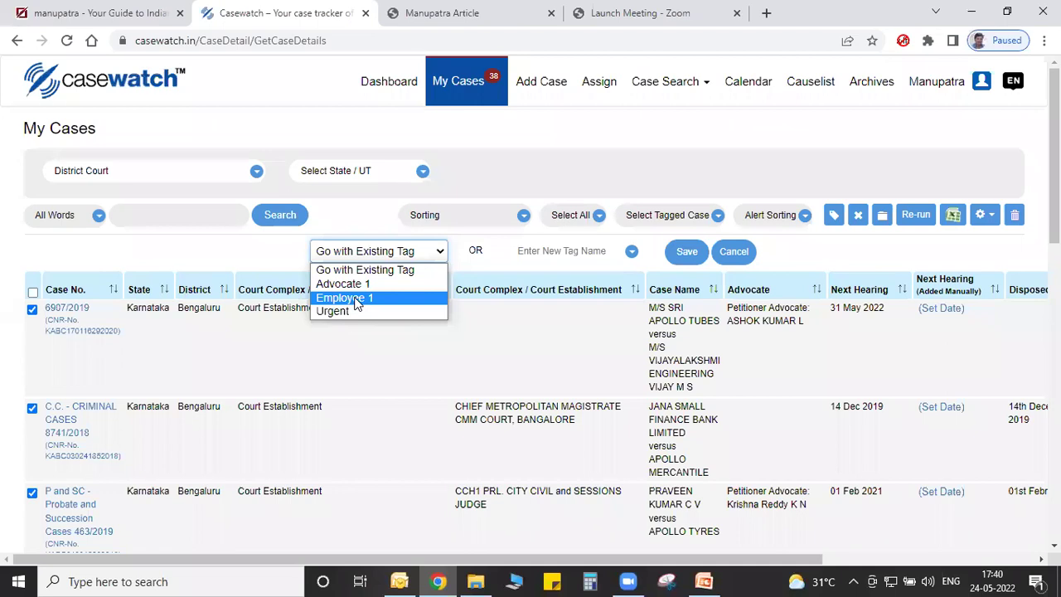
pyautogui.click(355, 304)
pyautogui.click(678, 257)
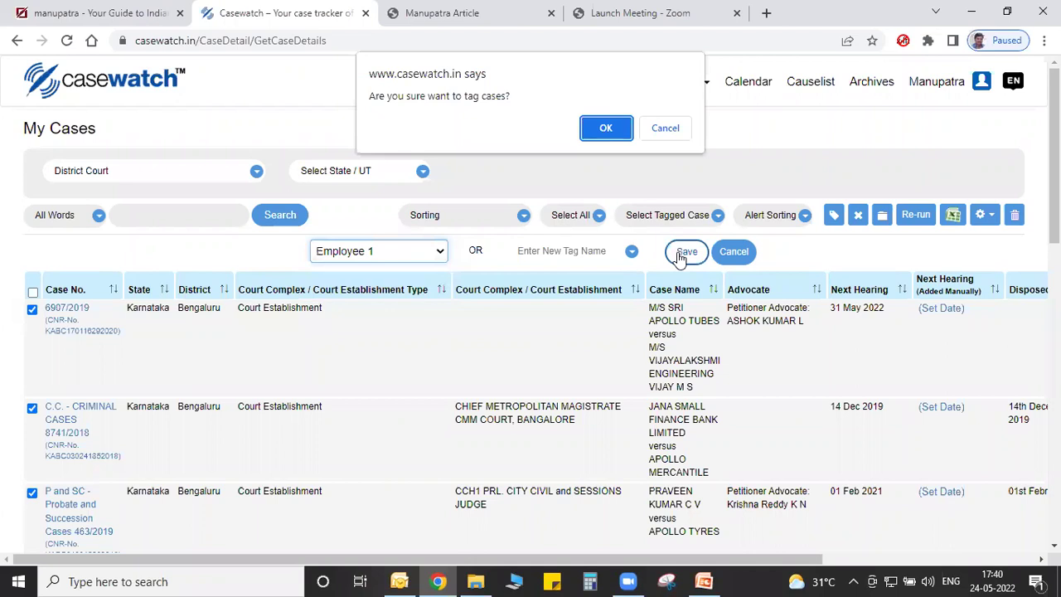
pyautogui.click(605, 130)
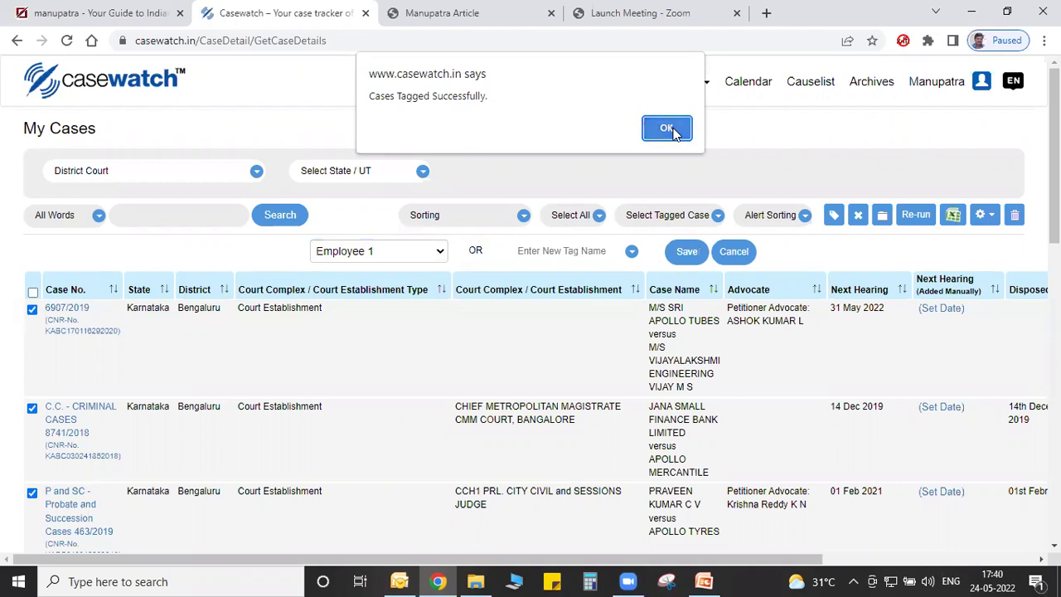
pyautogui.click(667, 129)
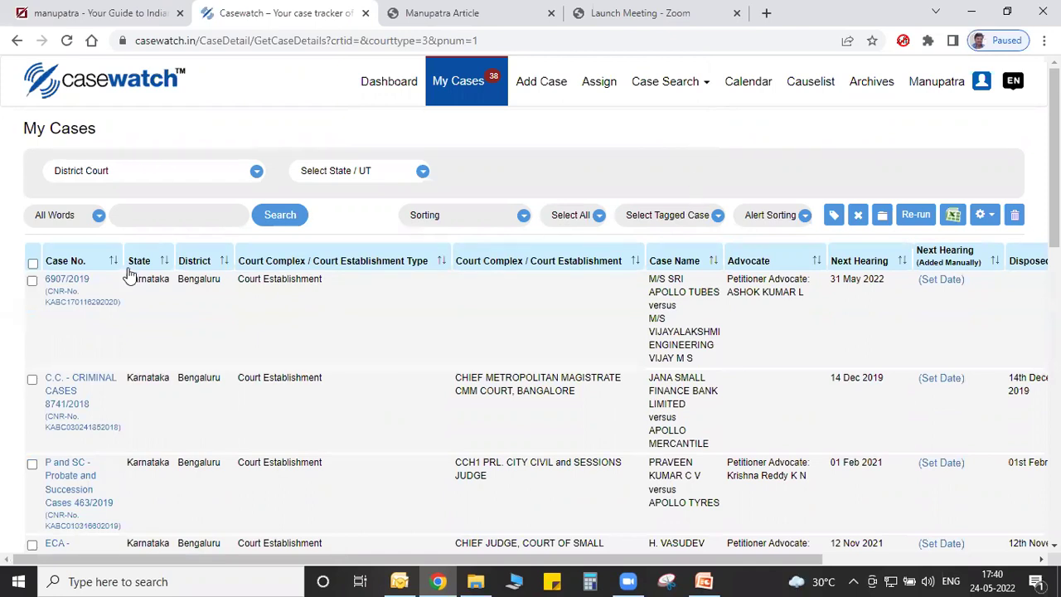
# Clear the checkboxes for cases 6907/2019 and 8741/2018, then go to Add Case.
pyautogui.click(32, 280)
pyautogui.click(31, 280)
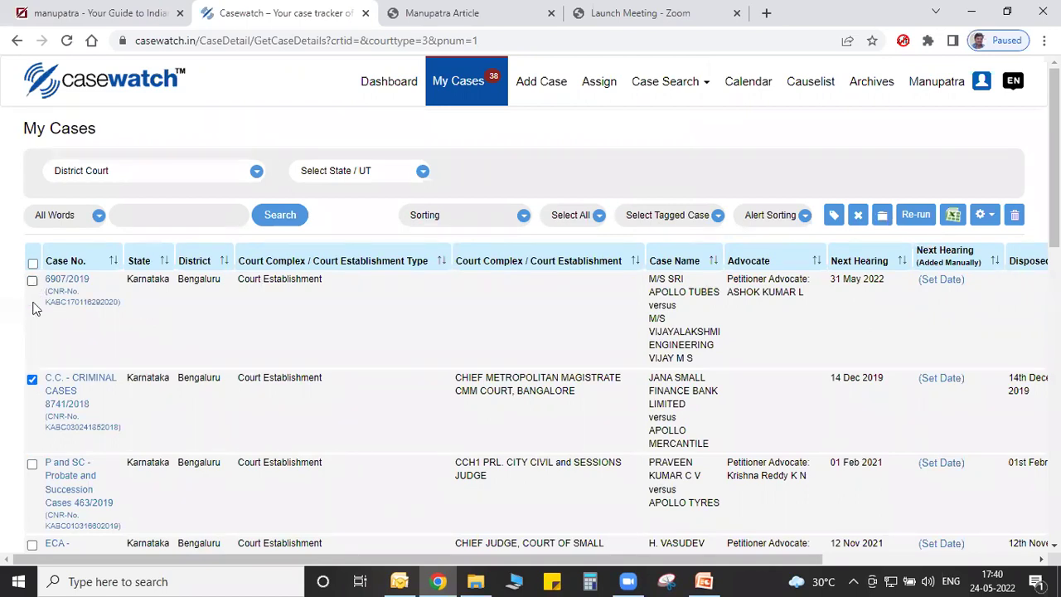
pyautogui.click(32, 381)
pyautogui.click(543, 89)
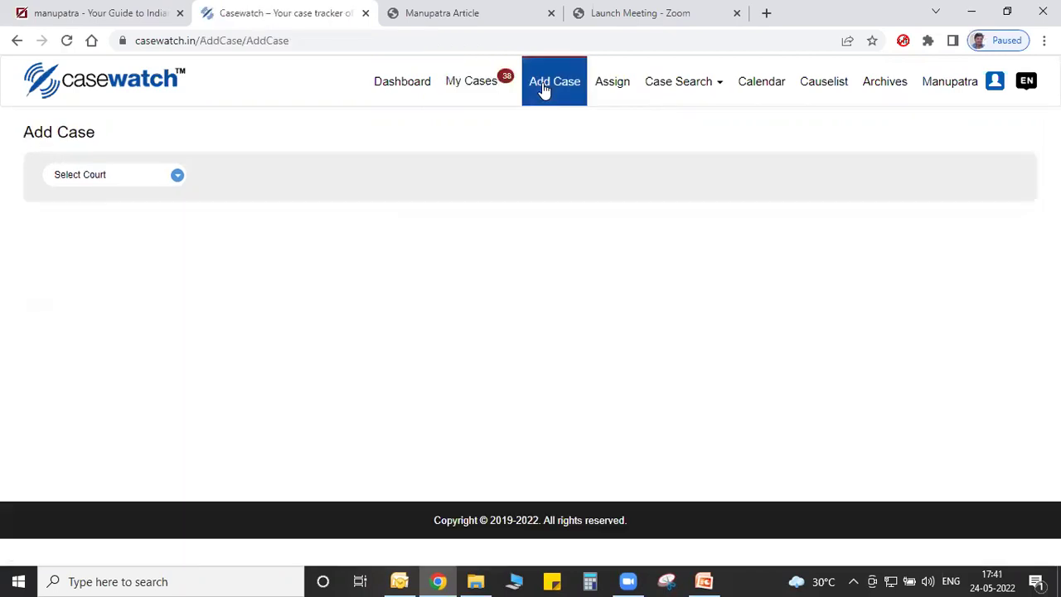
# Choose High Court, KARNATAKA, Bengaluru Bench as the new case's court.
pyautogui.click(125, 175)
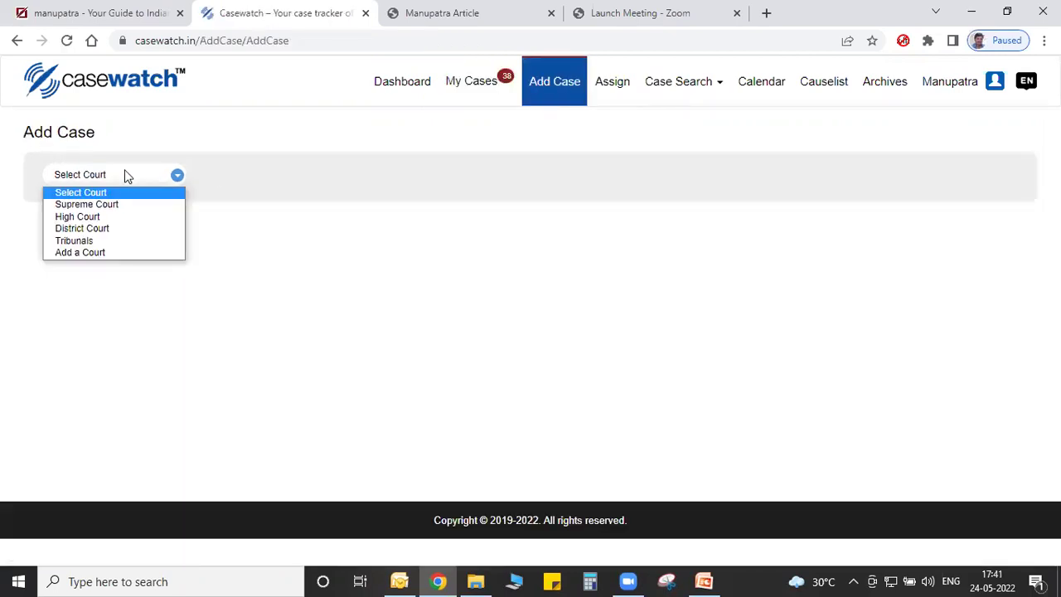
pyautogui.click(114, 218)
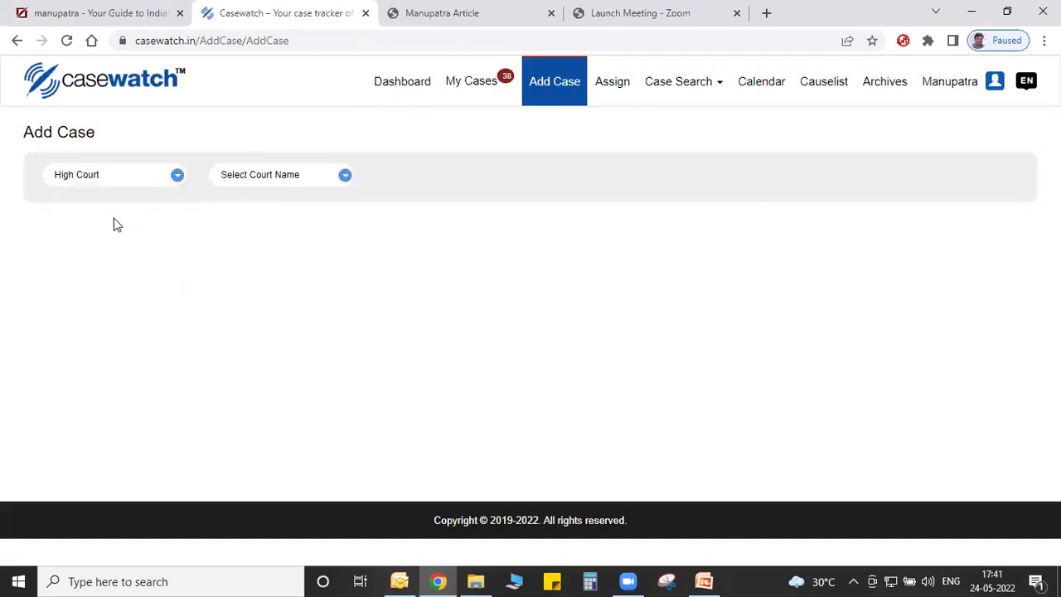
pyautogui.click(262, 175)
pyautogui.press('k')
pyautogui.press('Return')
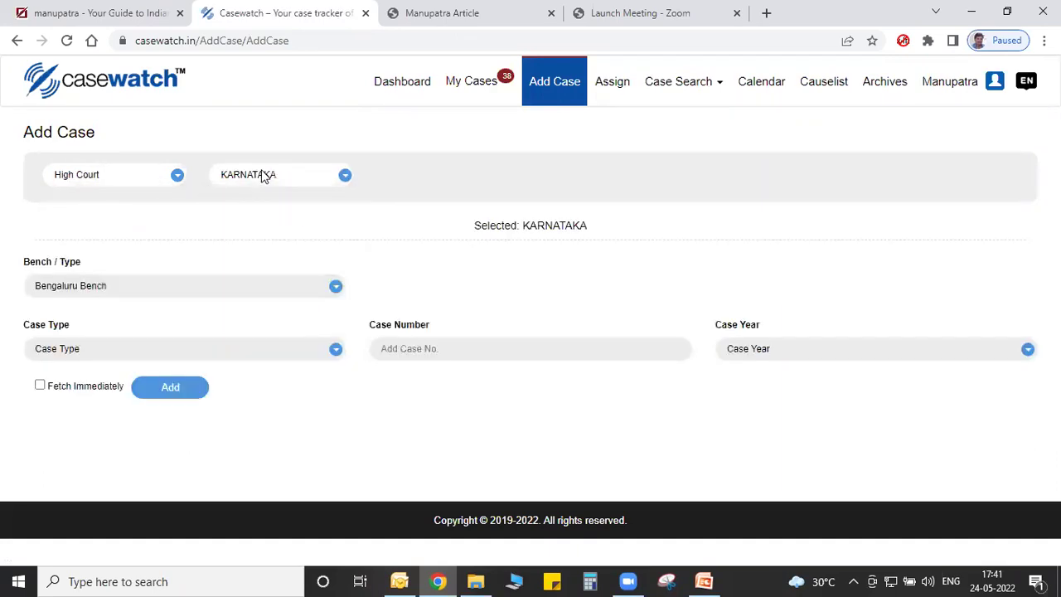
pyautogui.click(172, 294)
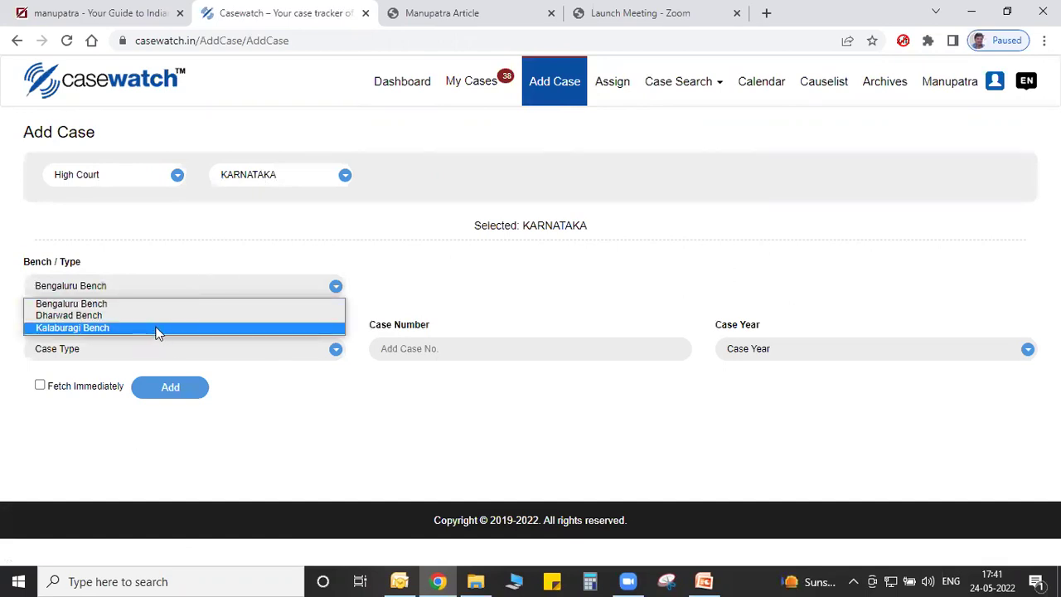
pyautogui.click(141, 305)
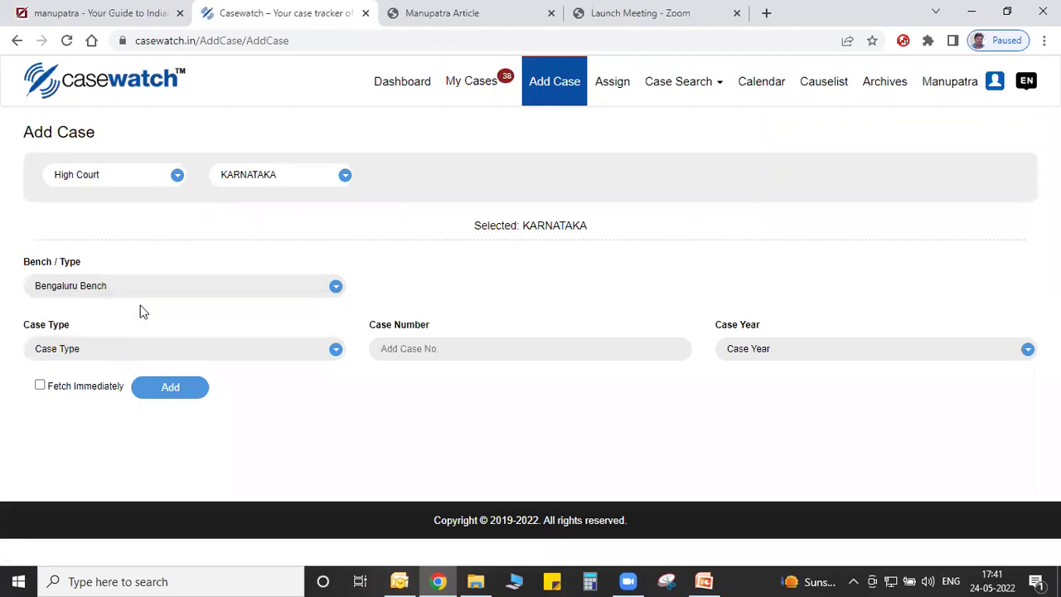
# Enter case type WP, number 225, year 2022, and add the case.
pyautogui.click(173, 351)
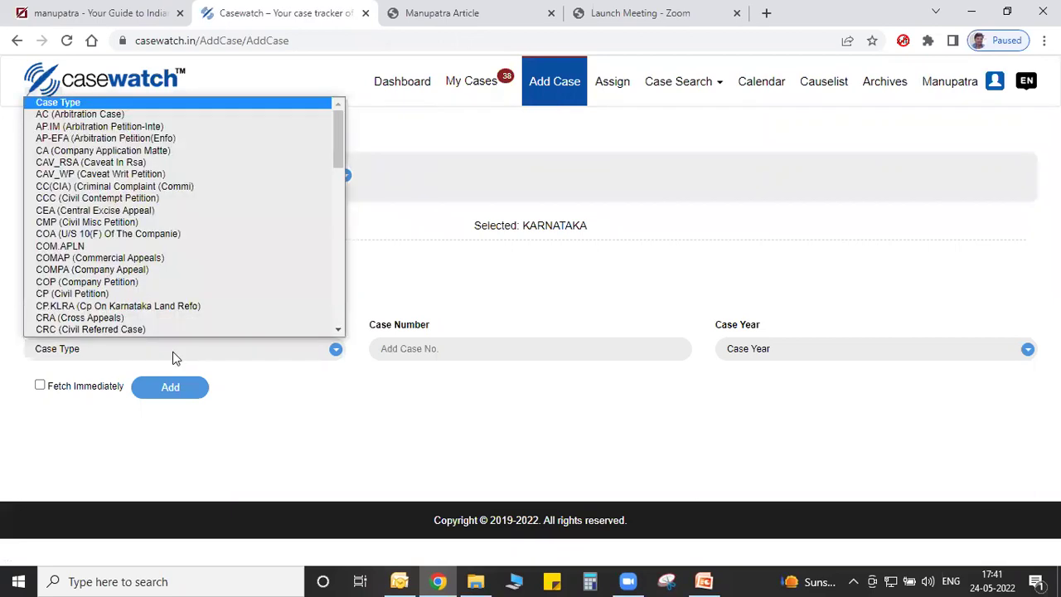
pyautogui.write('wp')
pyautogui.press('Return')
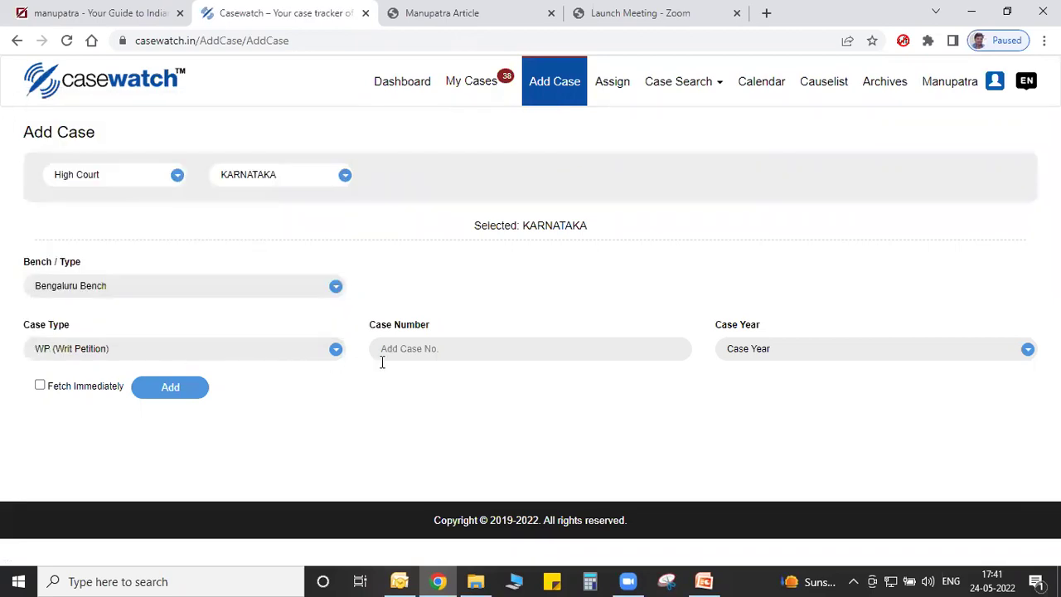
pyautogui.click(406, 352)
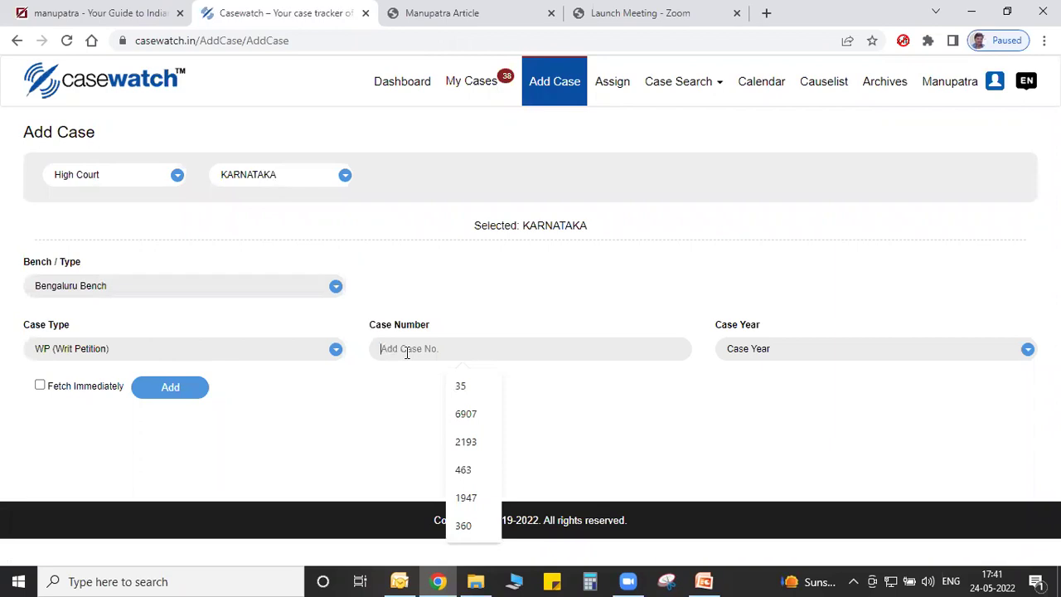
pyautogui.write('225')
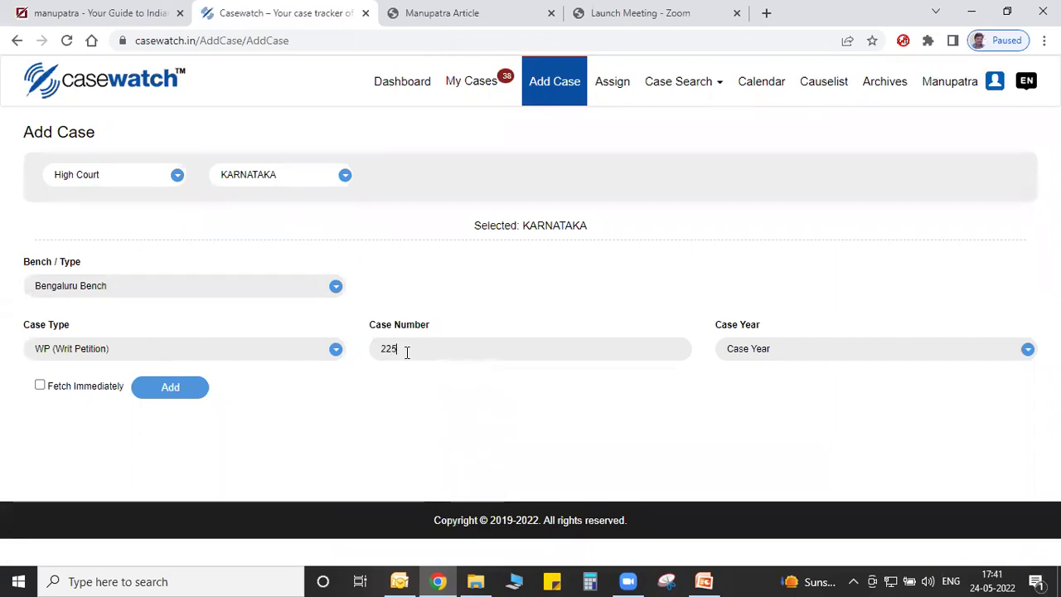
pyautogui.click(805, 344)
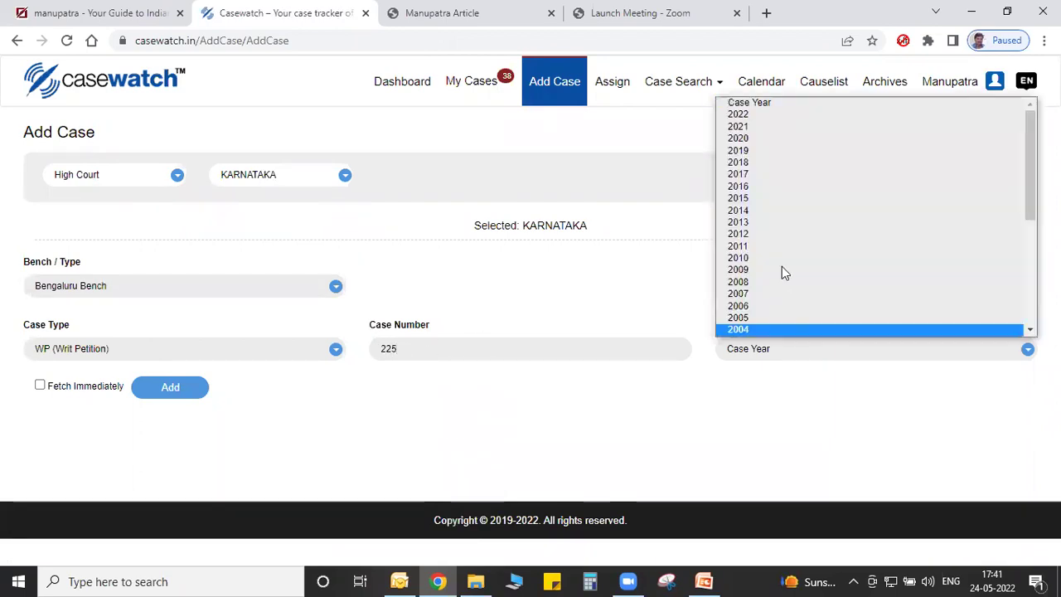
pyautogui.click(753, 116)
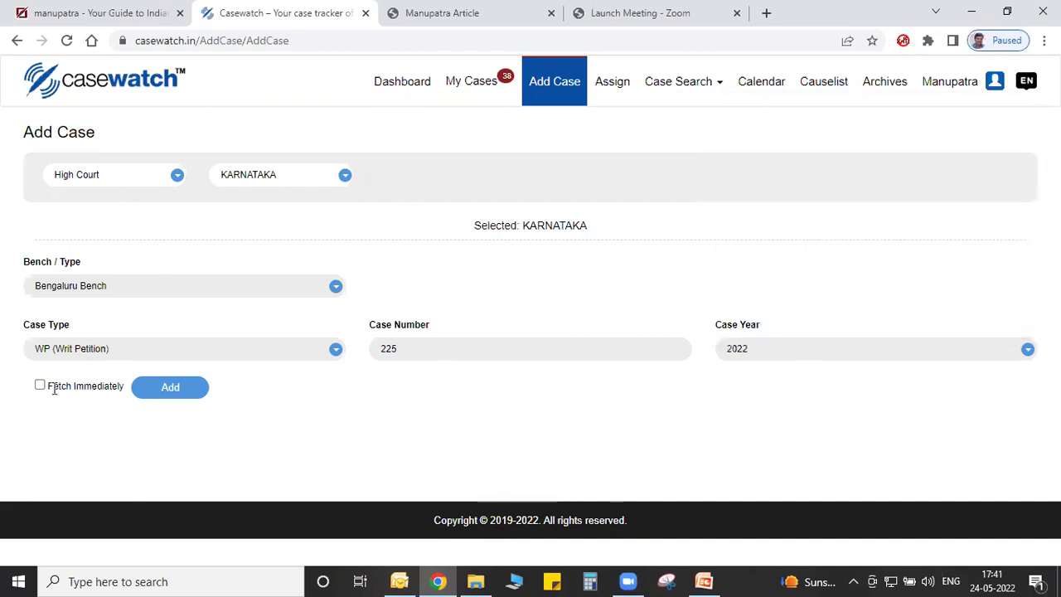
pyautogui.click(170, 386)
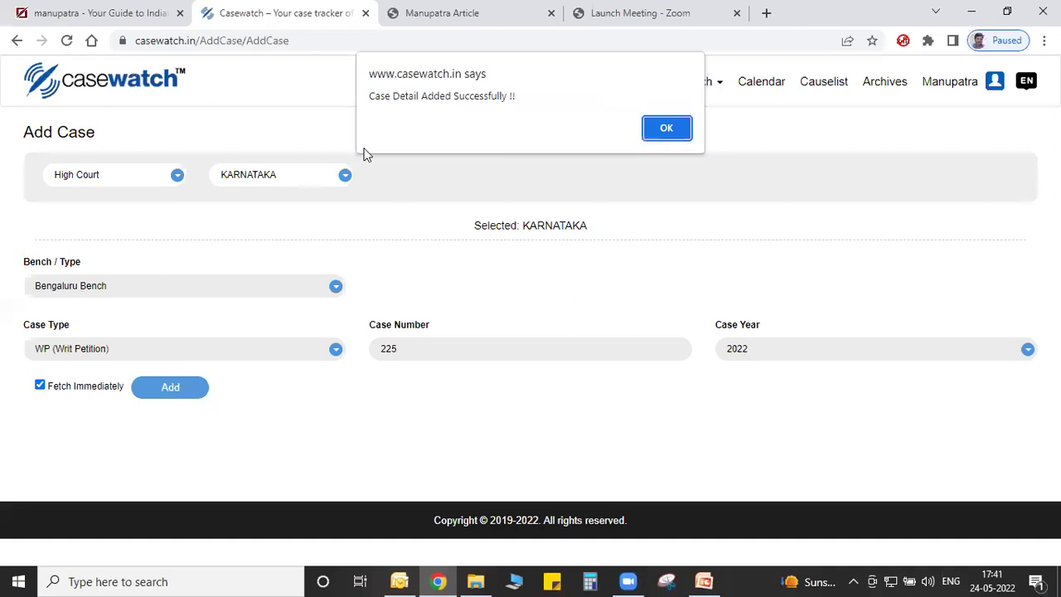
pyautogui.click(665, 127)
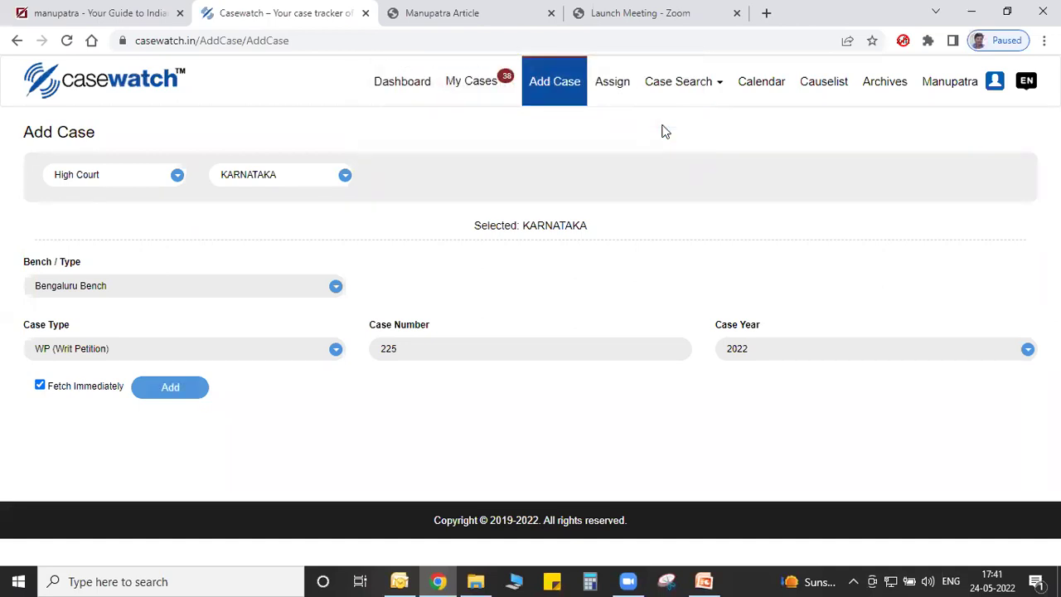
# Queue a status re-run for WP 225/2022 and browse the reloaded 39-case list.
pyautogui.click(473, 83)
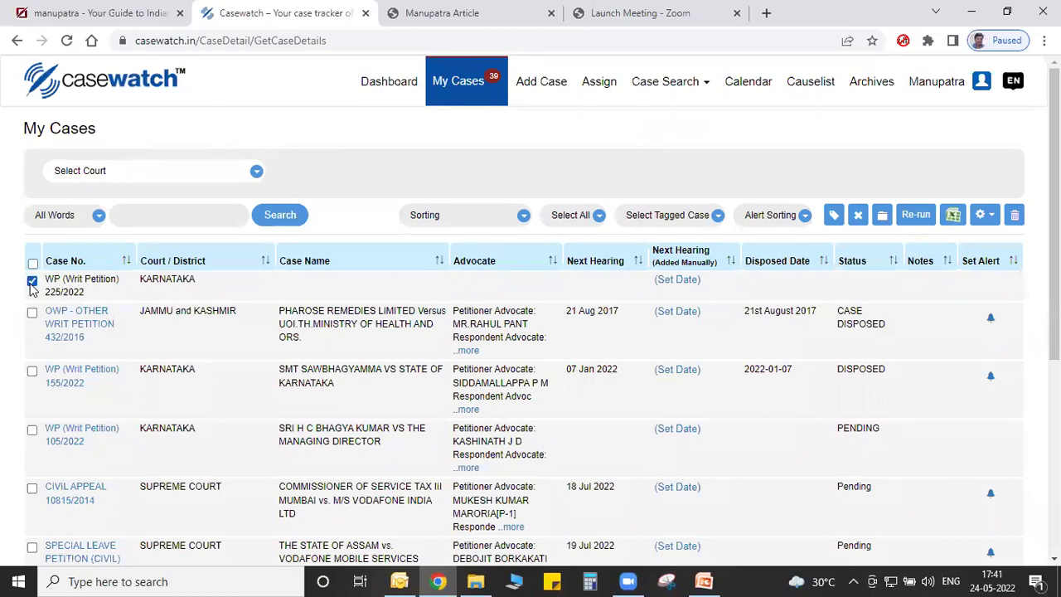
pyautogui.click(914, 217)
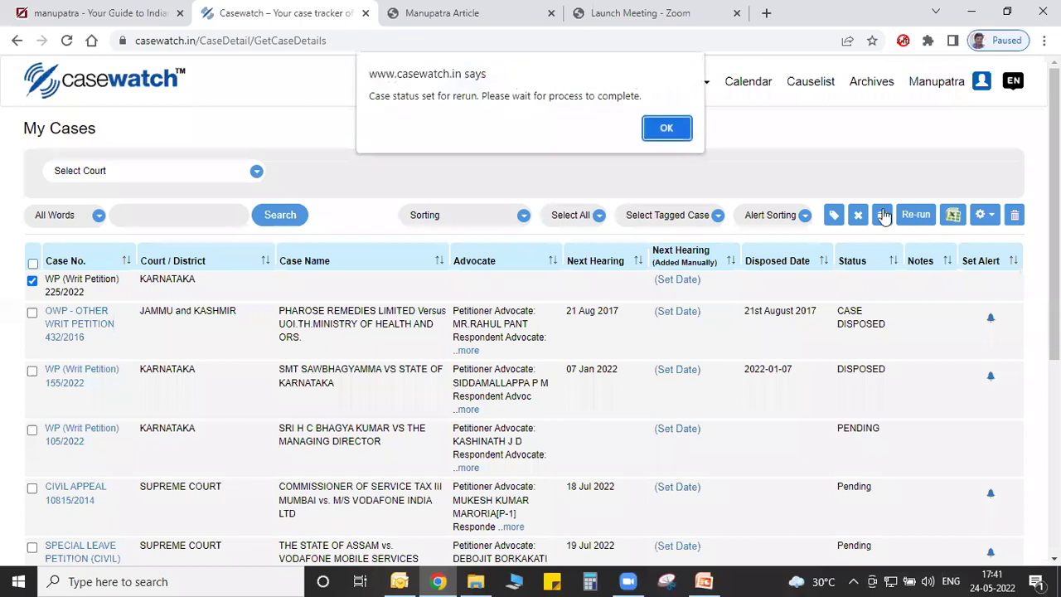
pyautogui.click(667, 128)
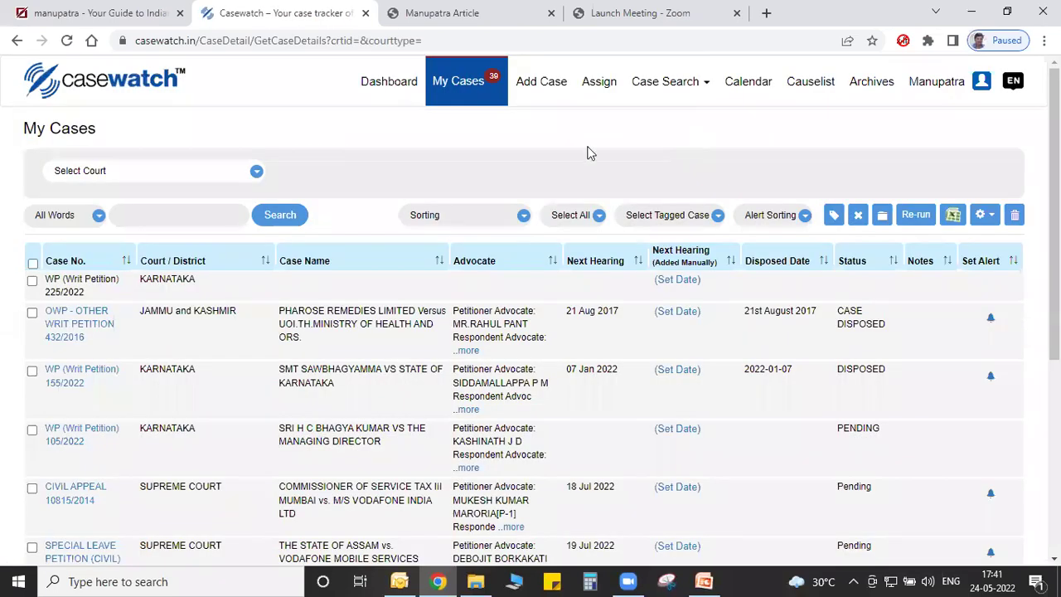
pyautogui.click(209, 171)
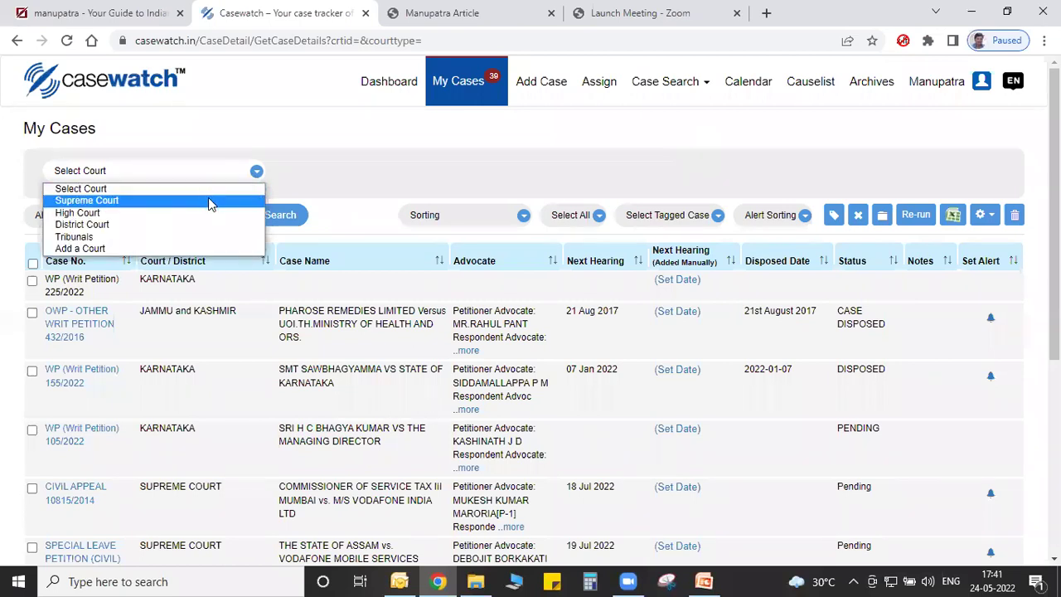
pyautogui.click(339, 179)
pyautogui.scroll(-2, 339, 179)
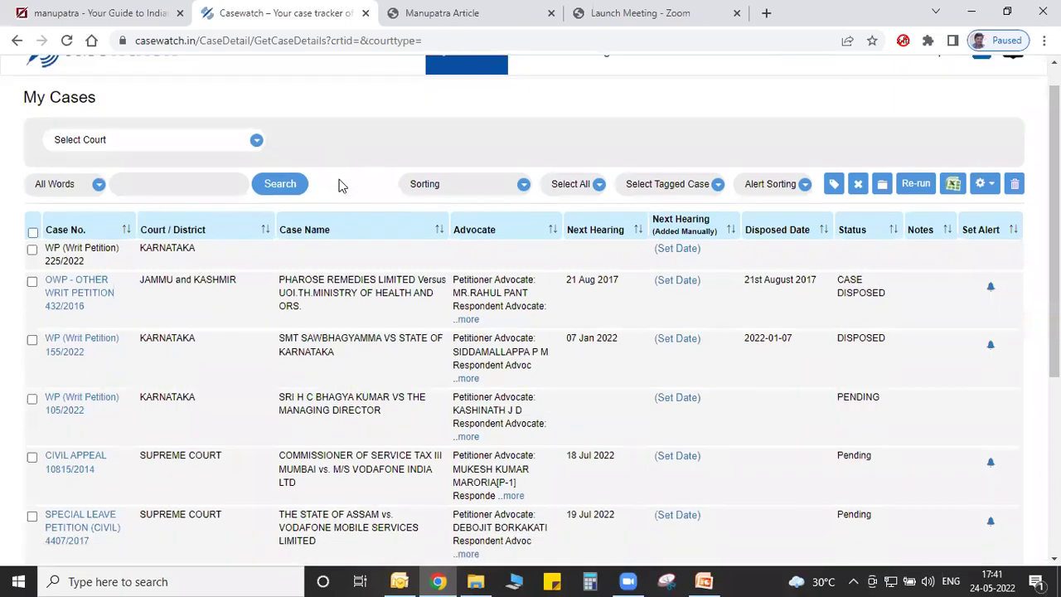
pyautogui.scroll(-3, 339, 183)
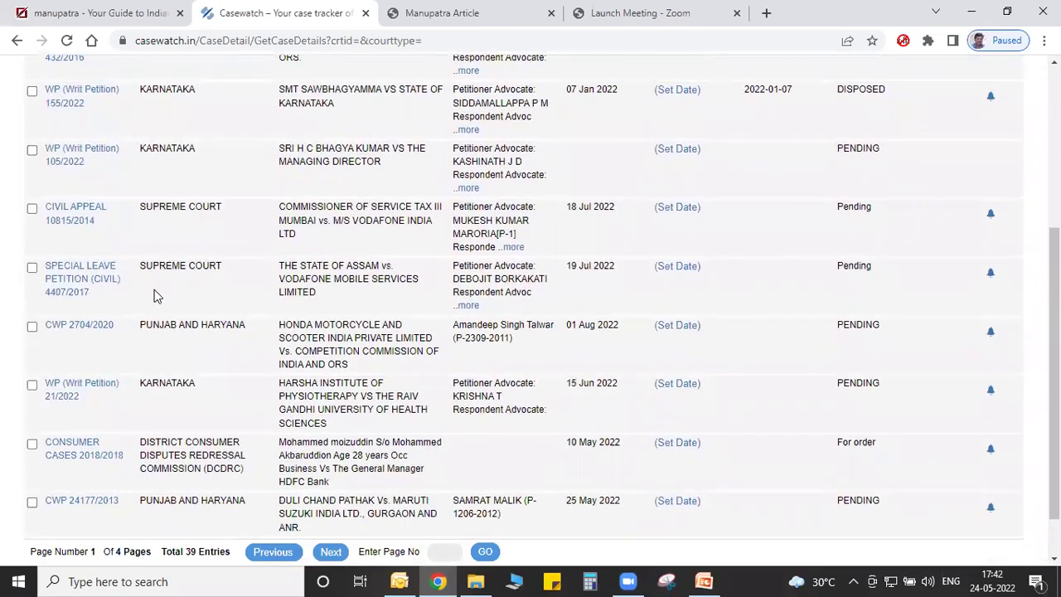
# Open SLP (Civil) 4407/2017's details and view its 27 Apr 2022 order PDF.
pyautogui.click(64, 283)
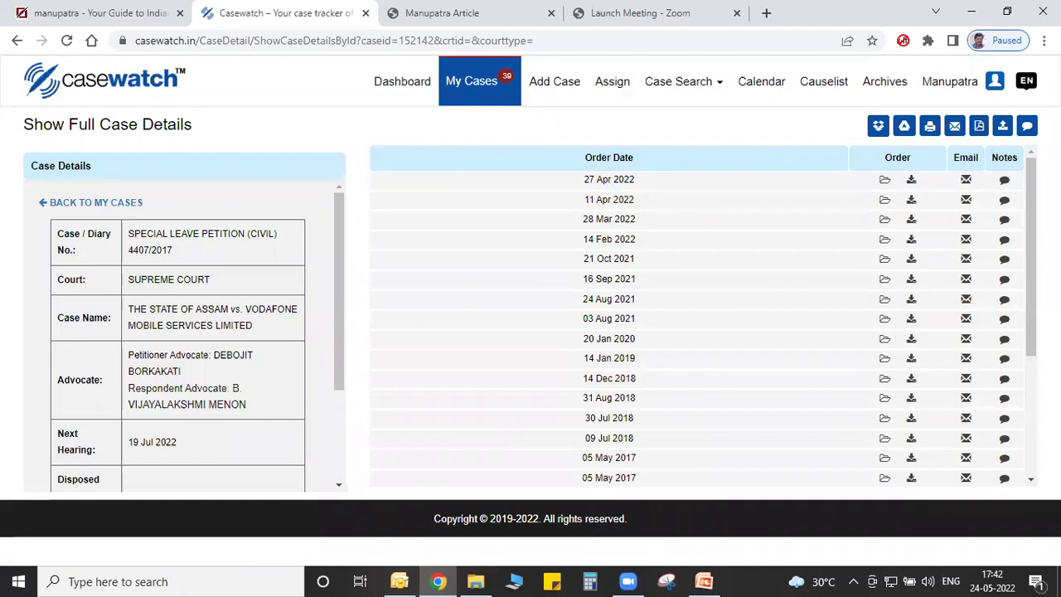
pyautogui.scroll(-2, 1031, 282)
pyautogui.scroll(2, 1032, 281)
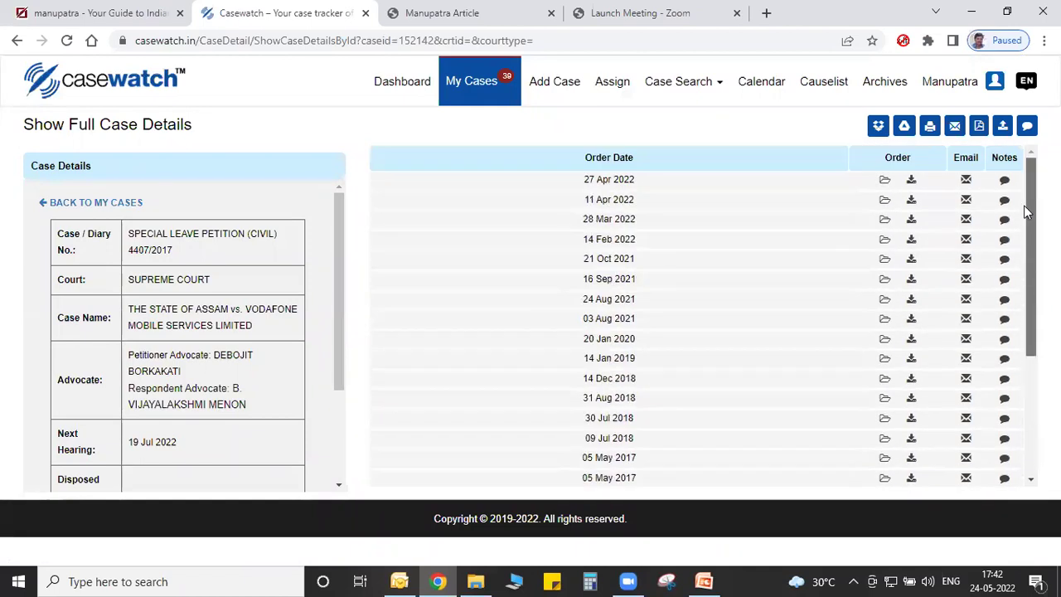
pyautogui.click(883, 183)
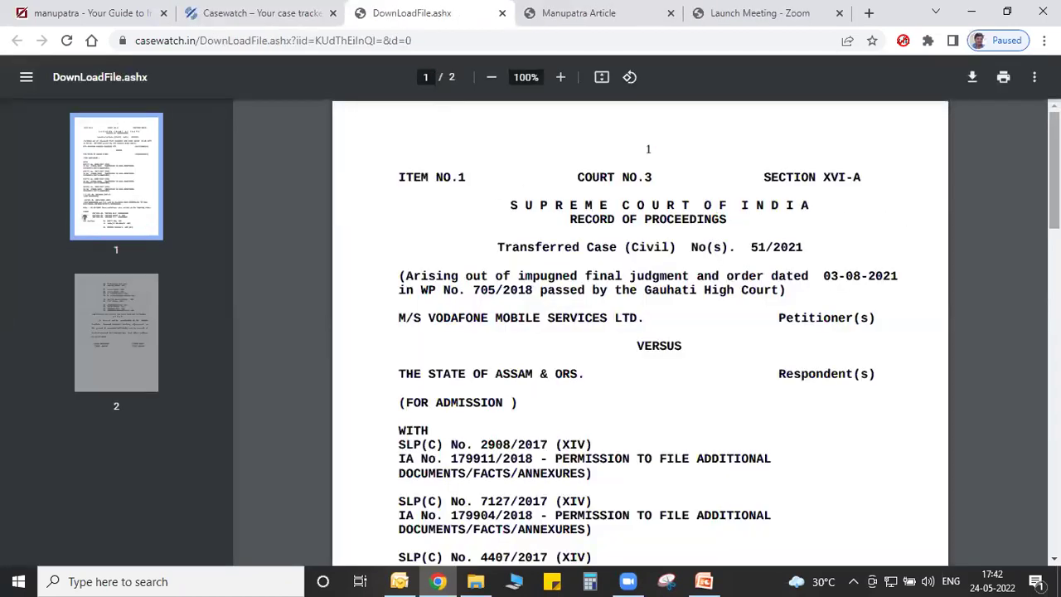
pyautogui.scroll(-4, 1035, 191)
pyautogui.scroll(-10, 639, 331)
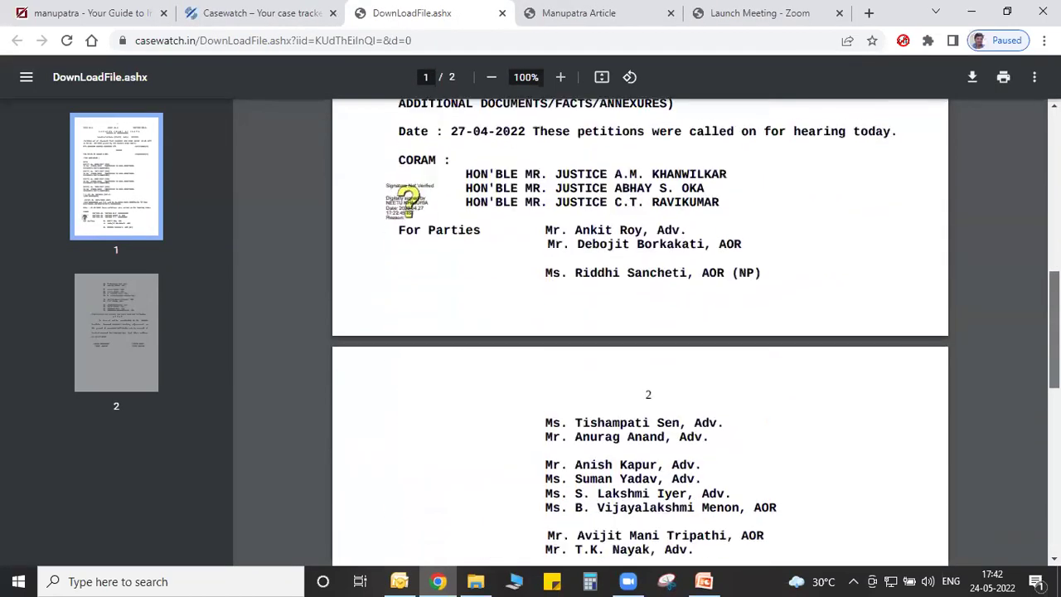
pyautogui.press('Home')
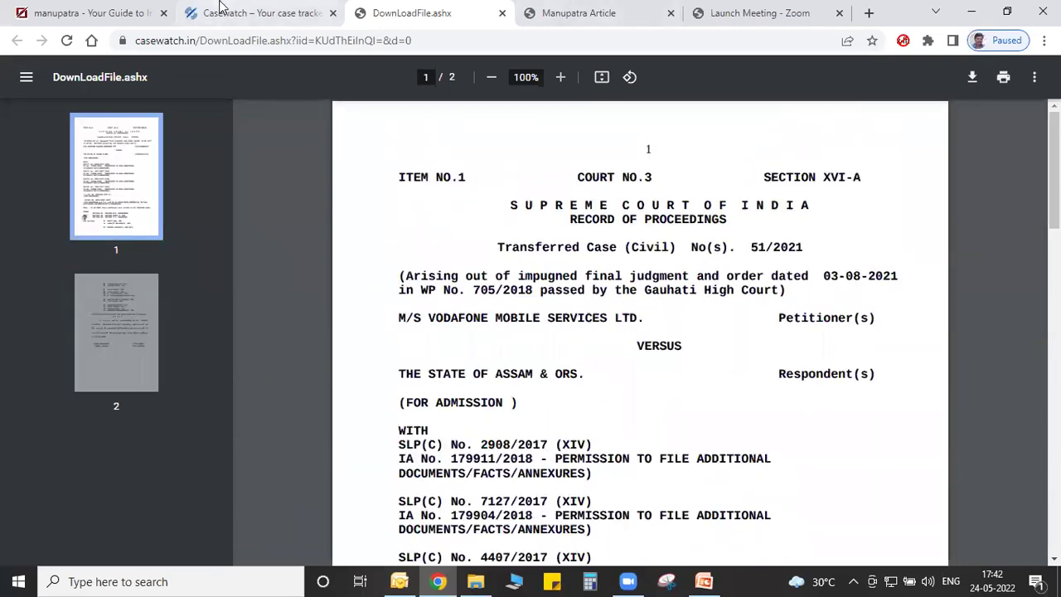
pyautogui.click(211, 11)
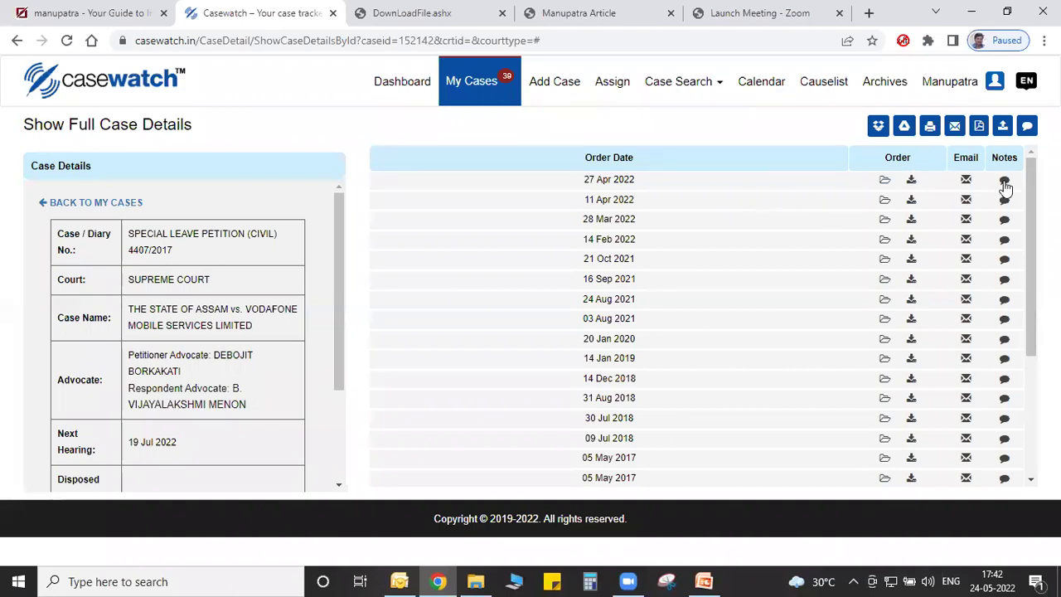
# Add the note 'Followup on this order...' to the 27 Apr 2022 order.
pyautogui.click(1004, 182)
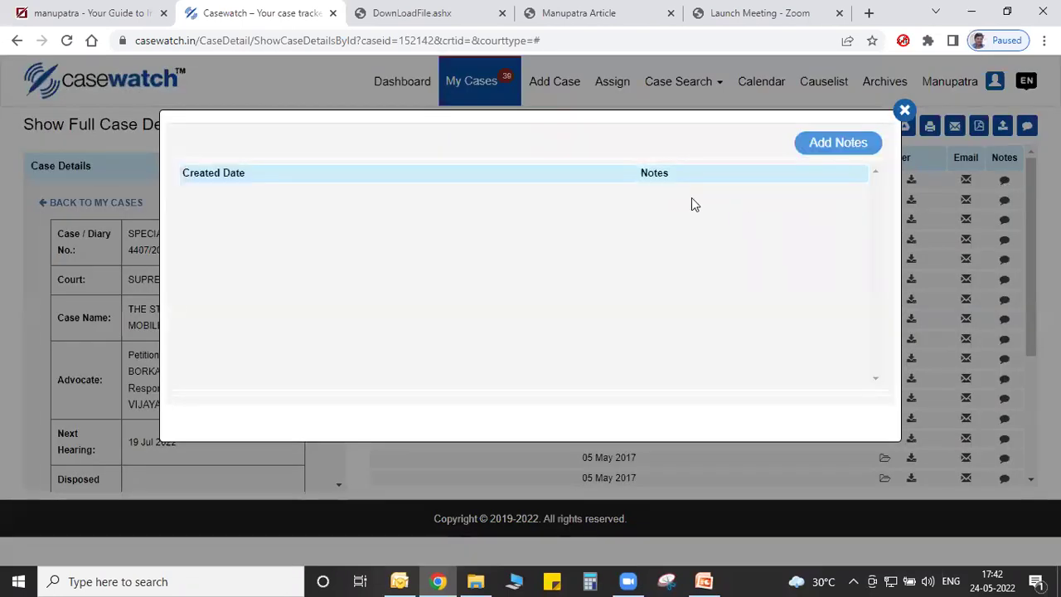
pyautogui.click(841, 142)
pyautogui.click(456, 262)
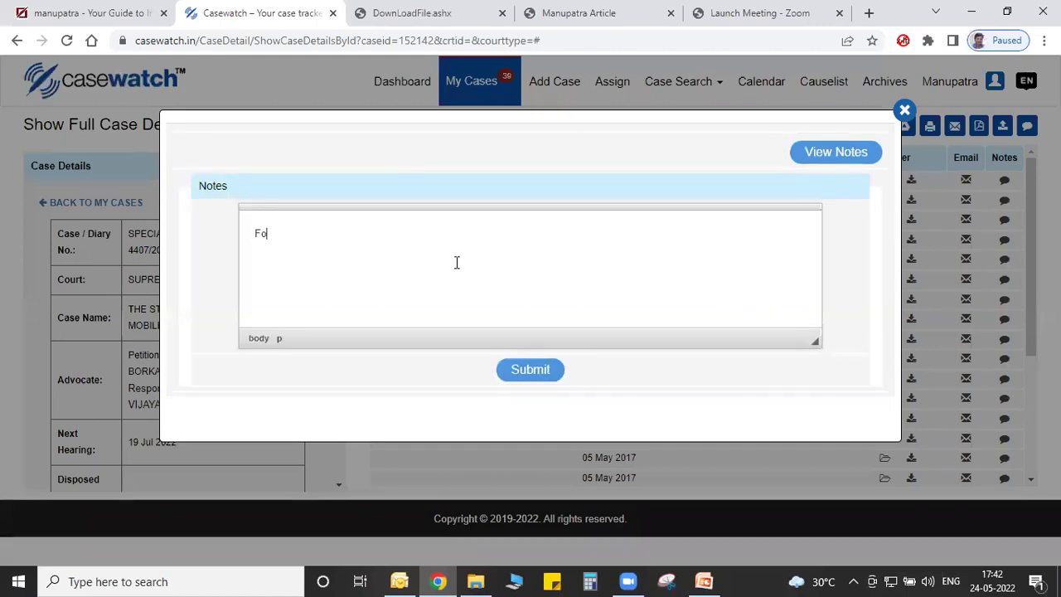
pyautogui.write('Followup o')
pyautogui.click(527, 373)
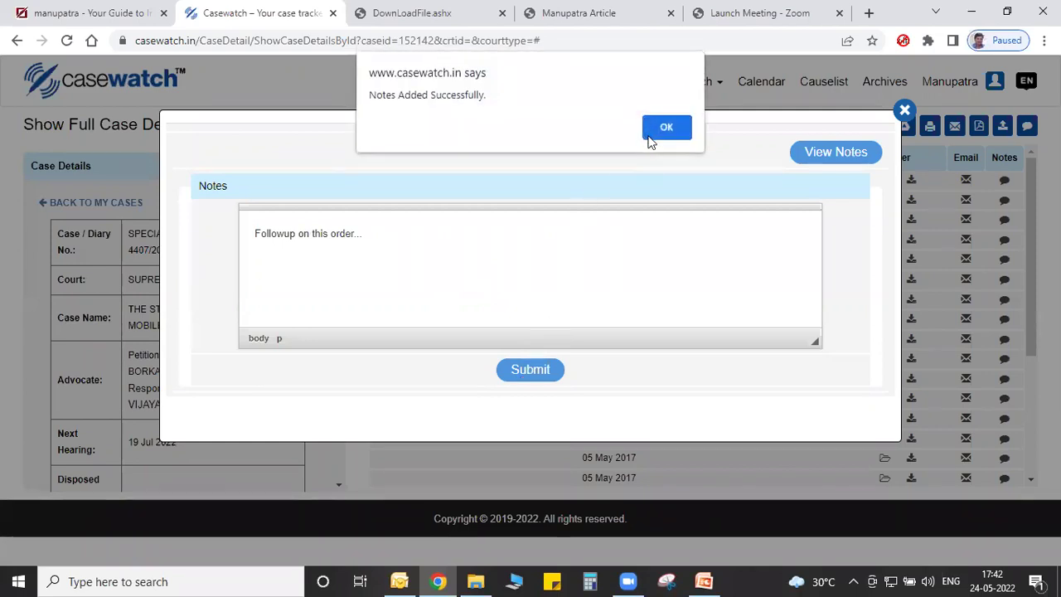
pyautogui.click(651, 131)
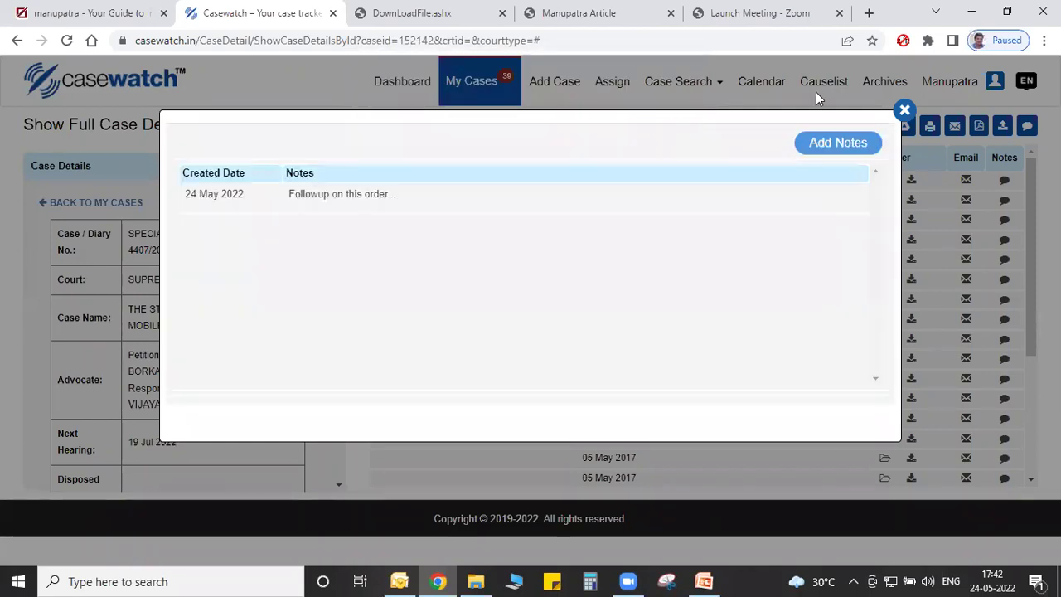
pyautogui.click(902, 111)
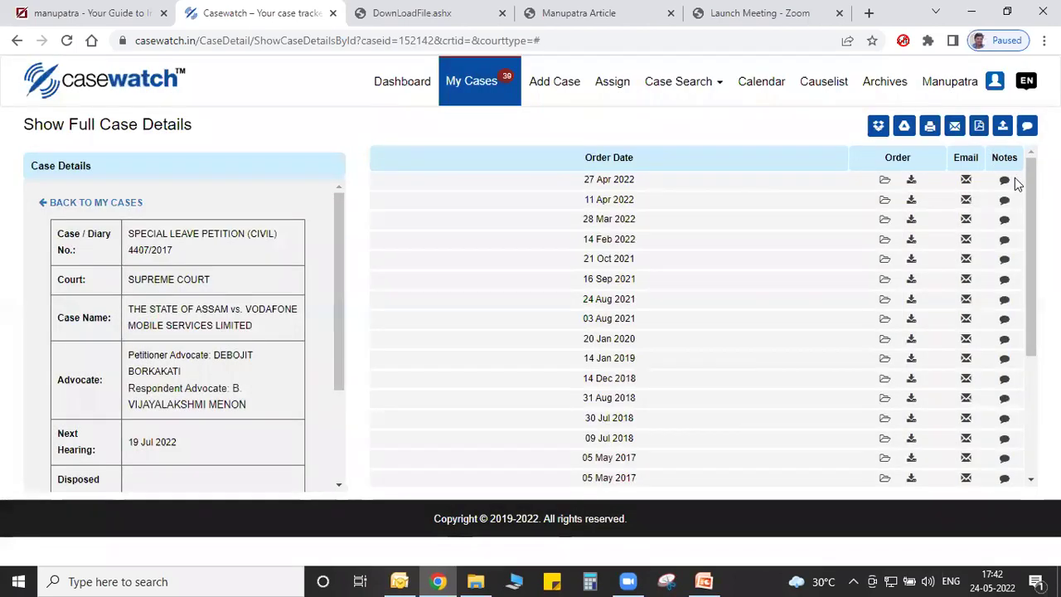
# Switch the case page from the notes panel to the document upload panel.
pyautogui.click(1028, 127)
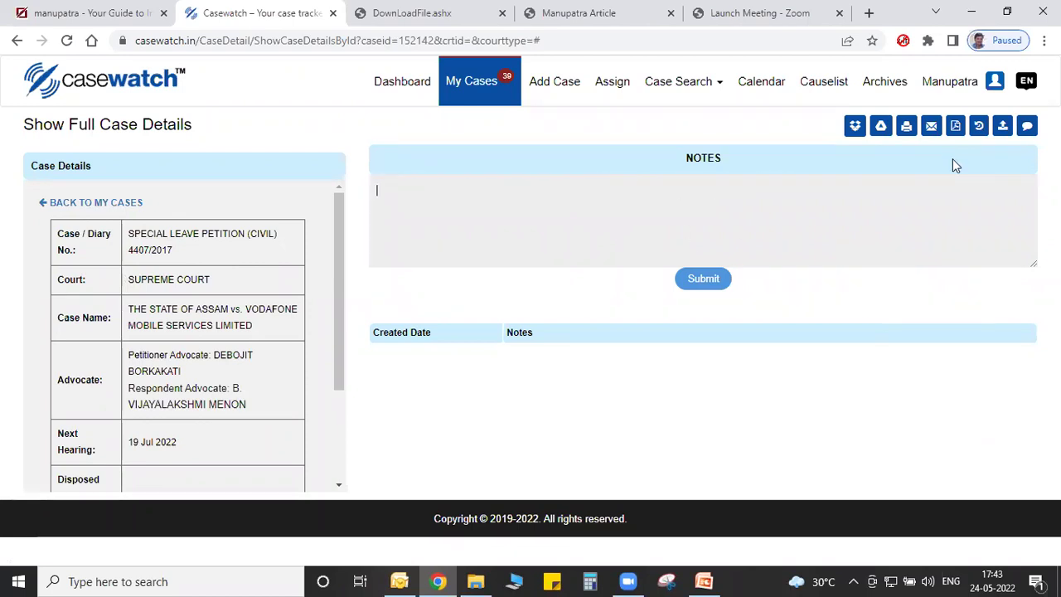
pyautogui.click(1003, 124)
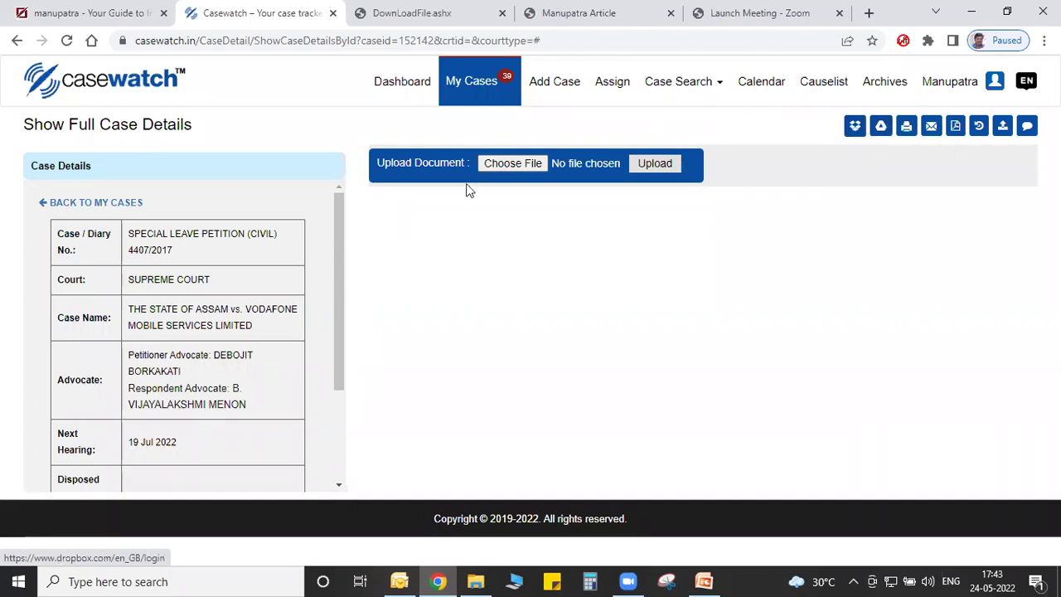
pyautogui.moveTo(343, 277); pyautogui.dragTo(349, 398)
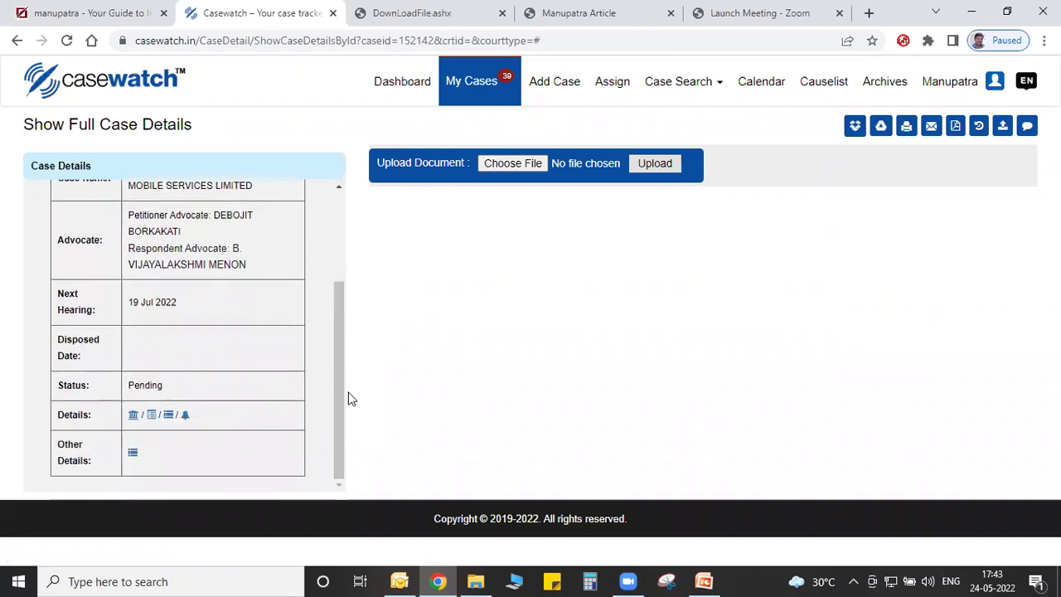
# Review the Earlier Court Details listing the Gauhati High Court writ petitions, then close it.
pyautogui.click(132, 414)
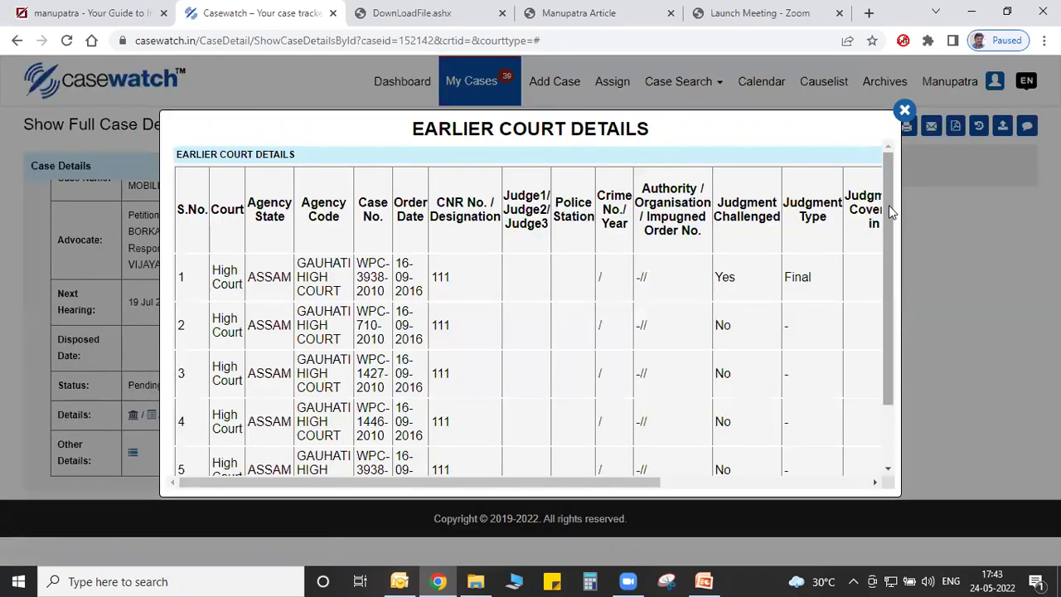
pyautogui.moveTo(888, 206); pyautogui.dragTo(886, 207)
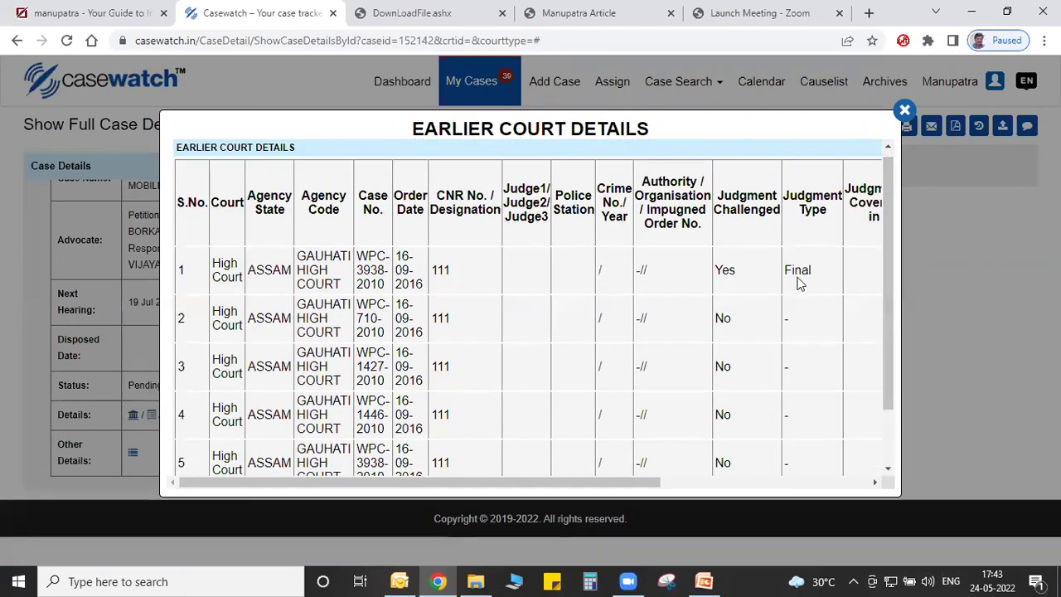
pyautogui.moveTo(607, 484); pyautogui.dragTo(497, 456)
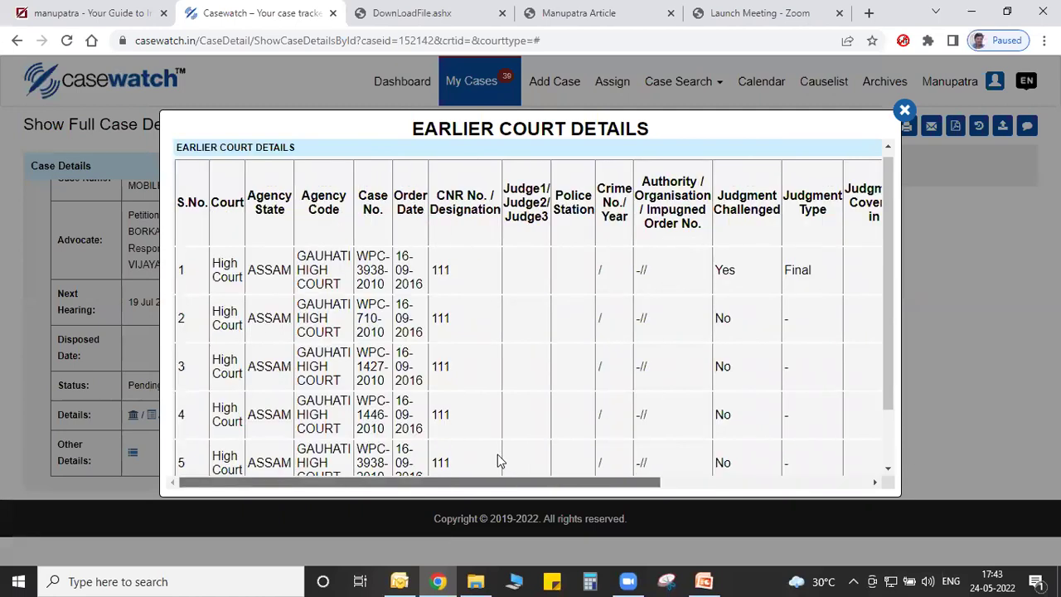
pyautogui.click(902, 112)
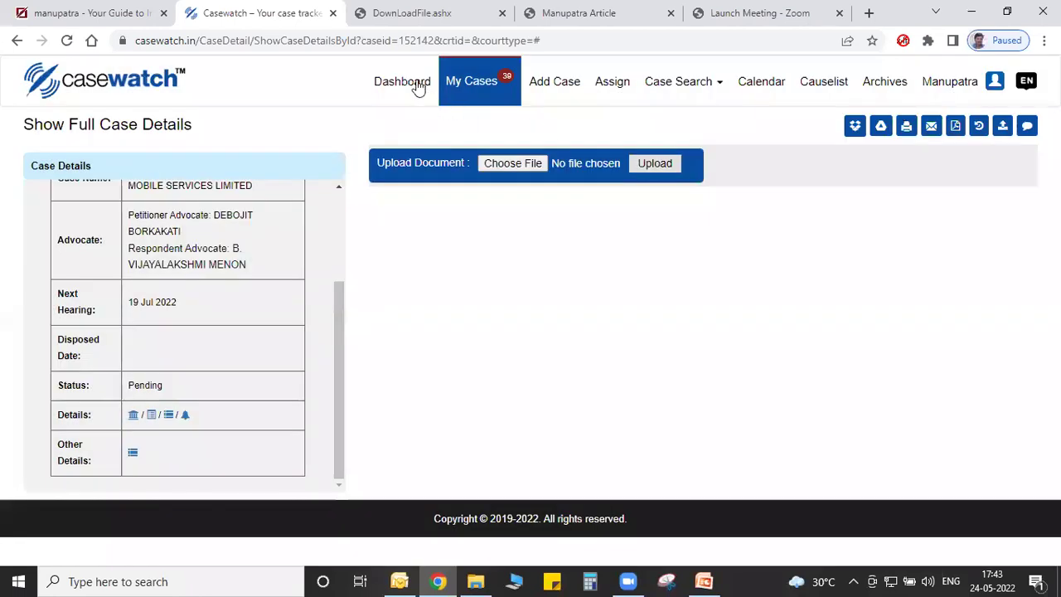
# View WP 225/2022 from My Cases, then open and cancel its Update Next Hearing dialog.
pyautogui.click(470, 81)
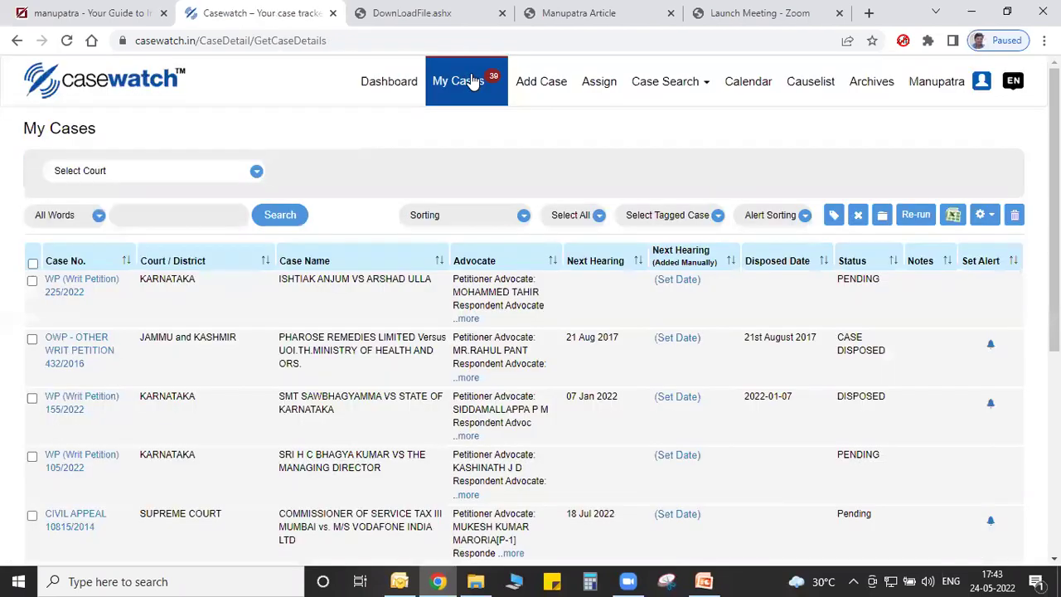
pyautogui.click(81, 284)
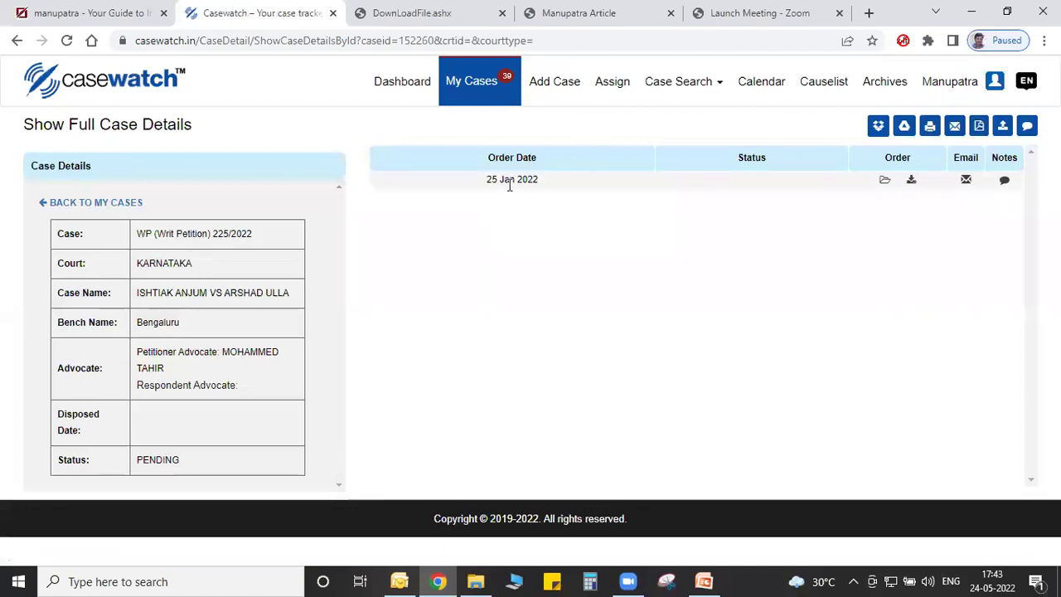
pyautogui.click(15, 42)
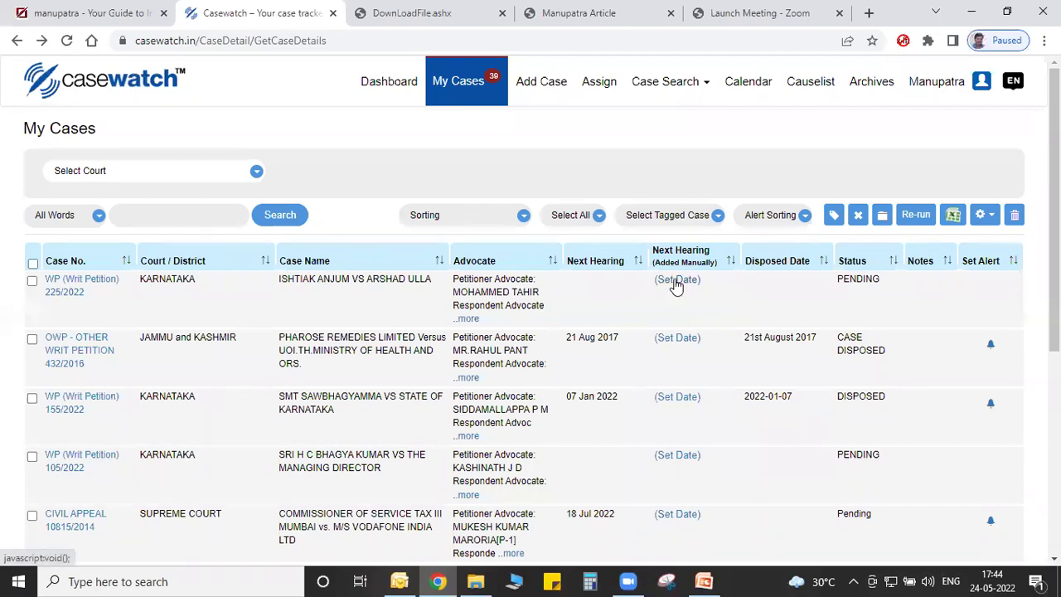
pyautogui.click(676, 282)
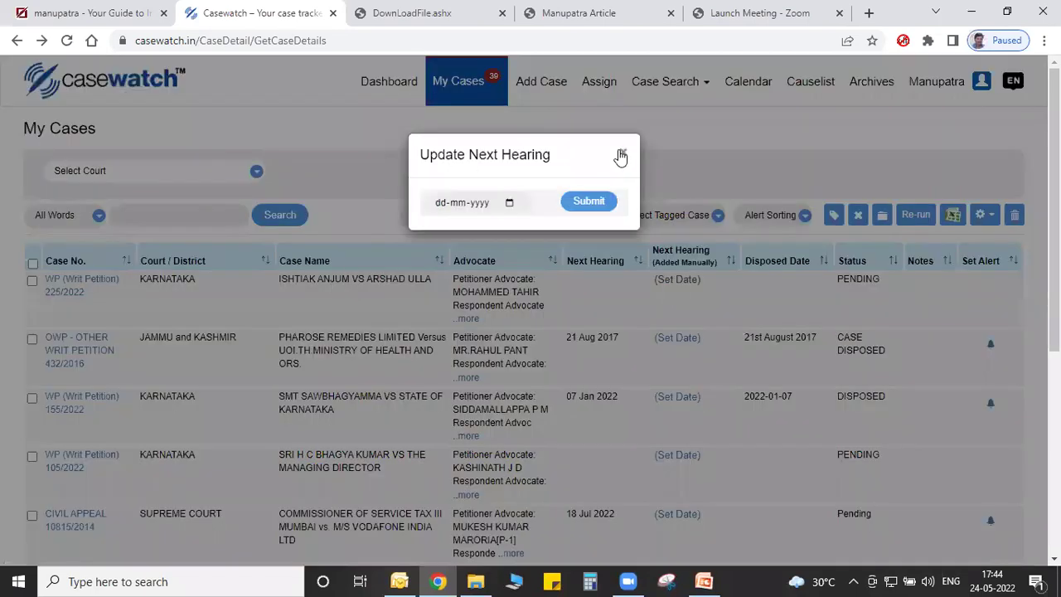
pyautogui.click(622, 154)
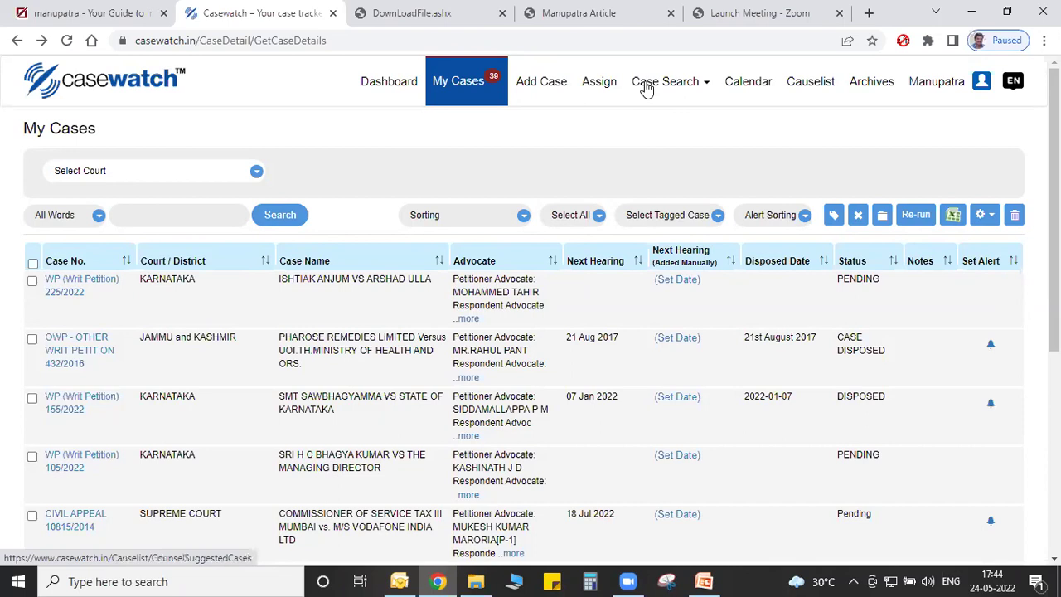
# Run a Casewatch party-name cause-list search for 'vodafone'.
pyautogui.click(646, 89)
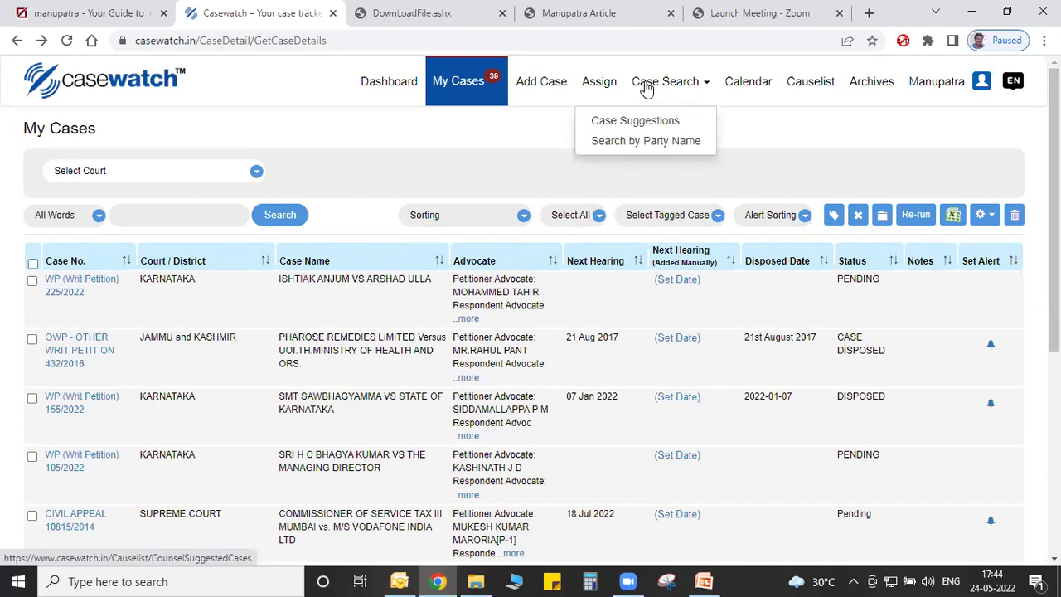
pyautogui.click(634, 121)
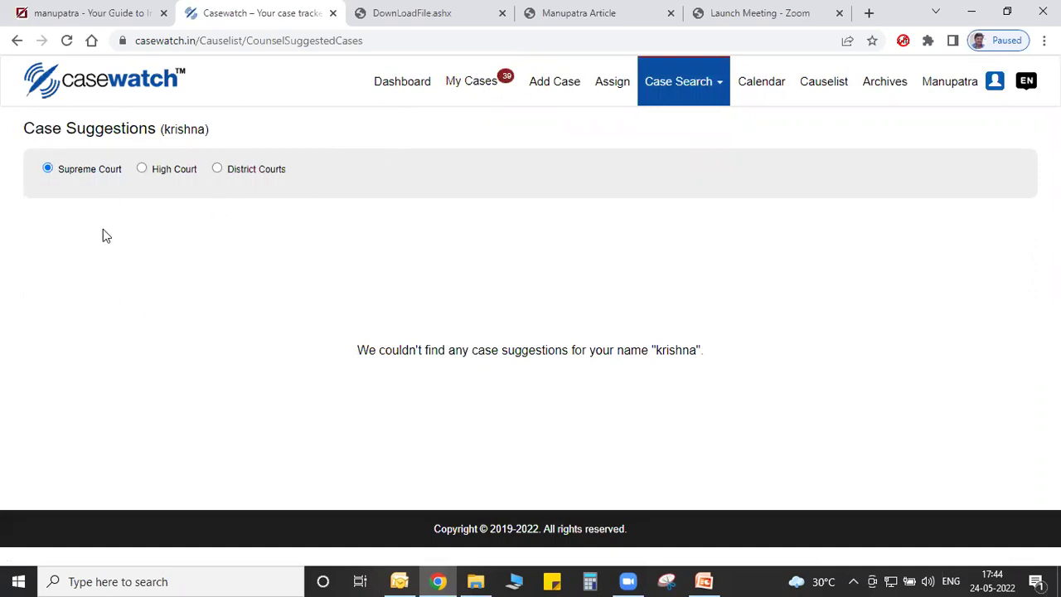
pyautogui.click(711, 87)
pyautogui.click(668, 146)
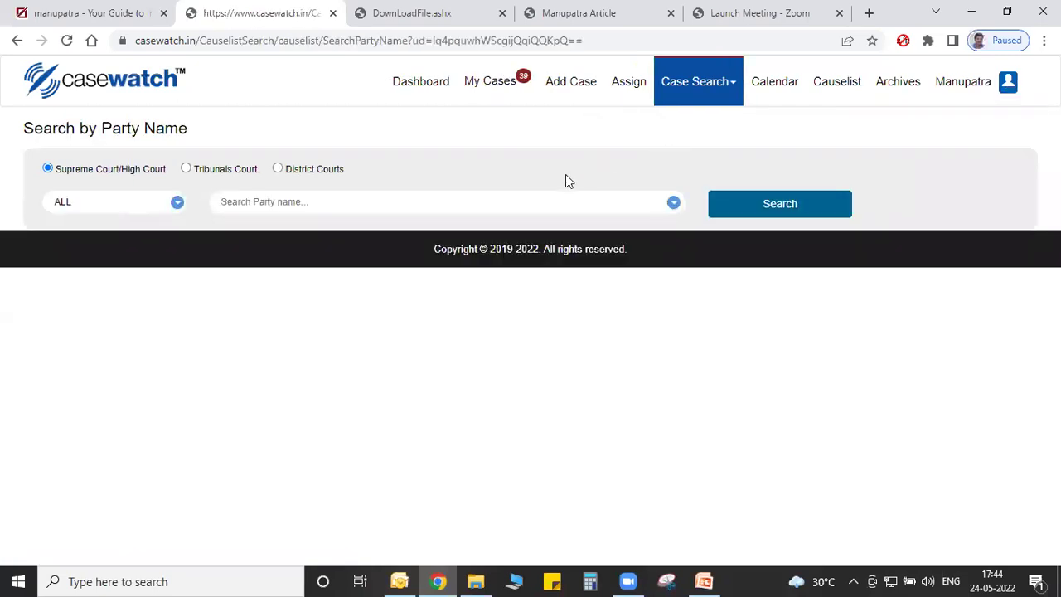
pyautogui.click(548, 194)
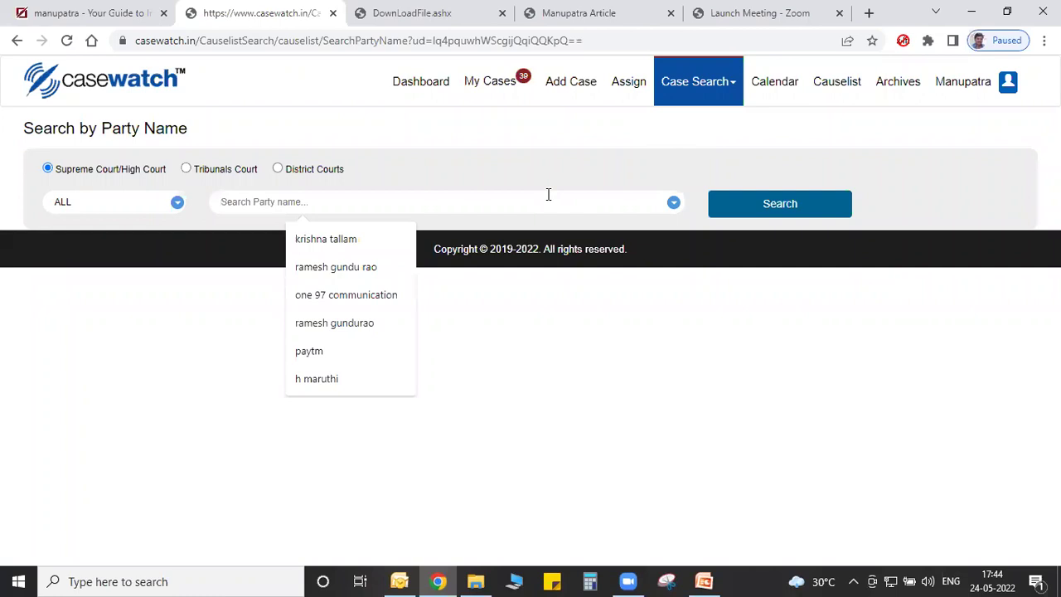
pyautogui.write('vodafone')
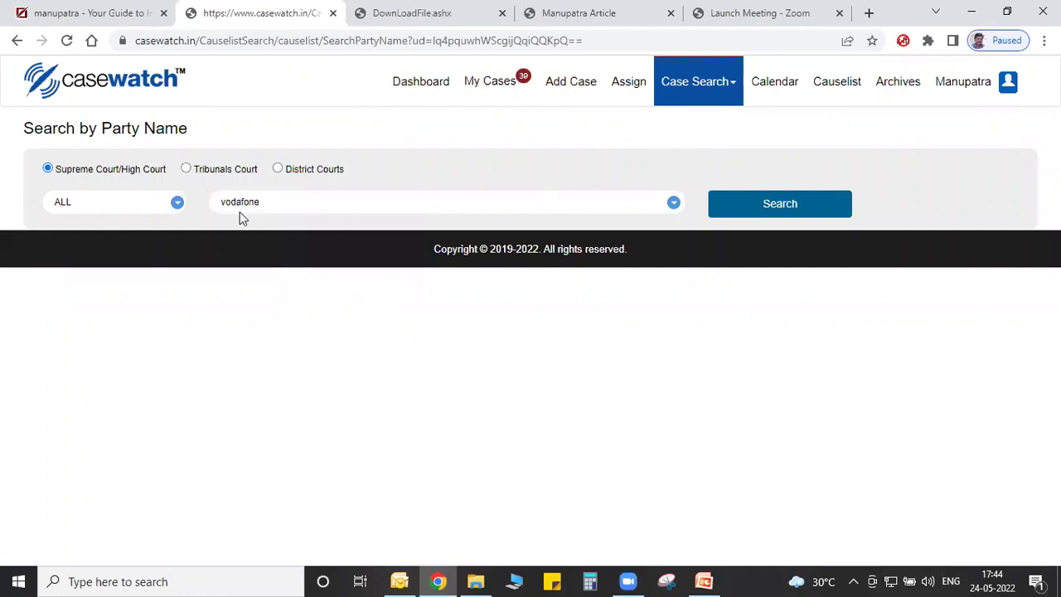
pyautogui.click(796, 217)
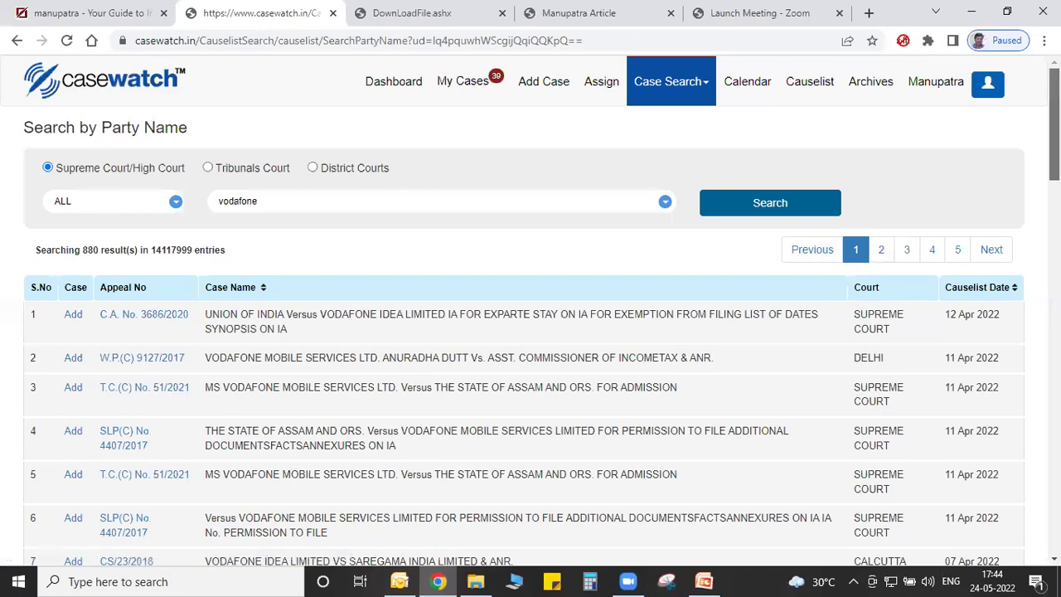
# Scroll through the 880 Supreme Court and High Court cause-list results for vodafone.
pyautogui.scroll(-20, 530, 314)
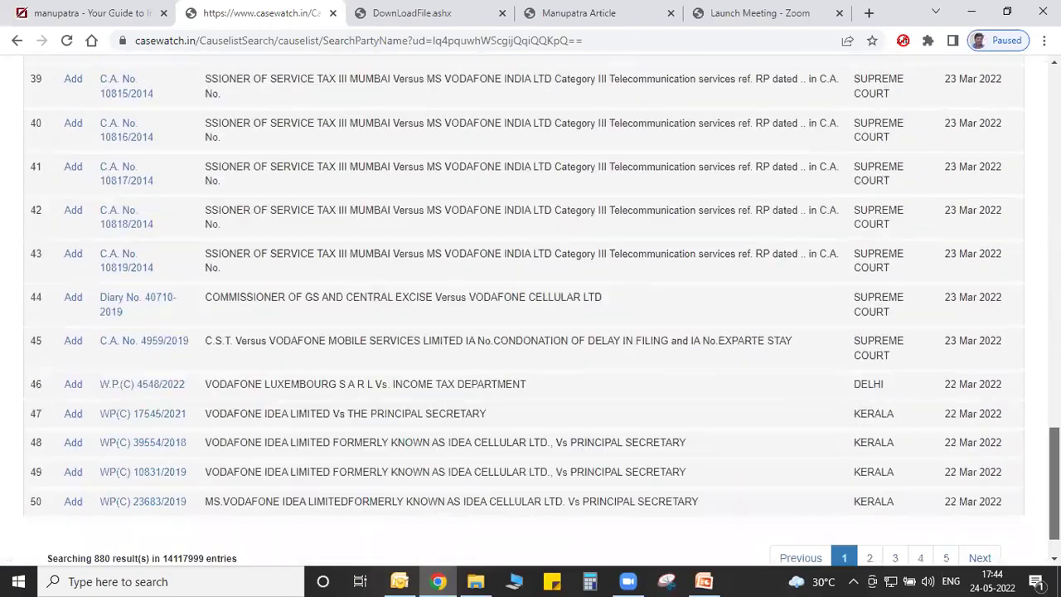
pyautogui.scroll(-1, 530, 315)
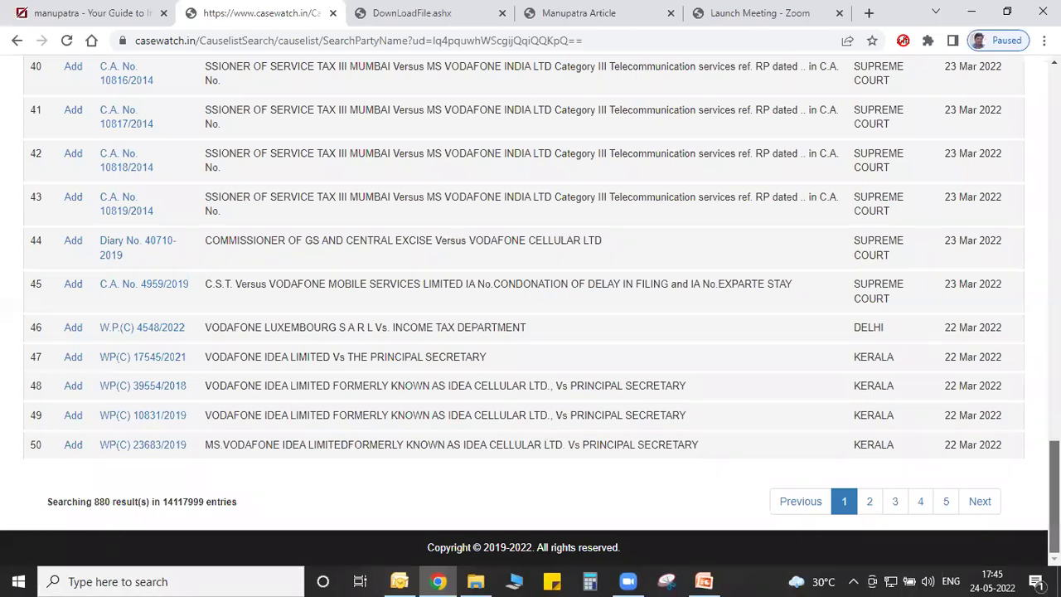
pyautogui.scroll(15, 531, 309)
pyautogui.scroll(6, 273, 226)
pyautogui.scroll(-6, 273, 226)
pyautogui.scroll(4, 273, 226)
pyautogui.scroll(1, 274, 226)
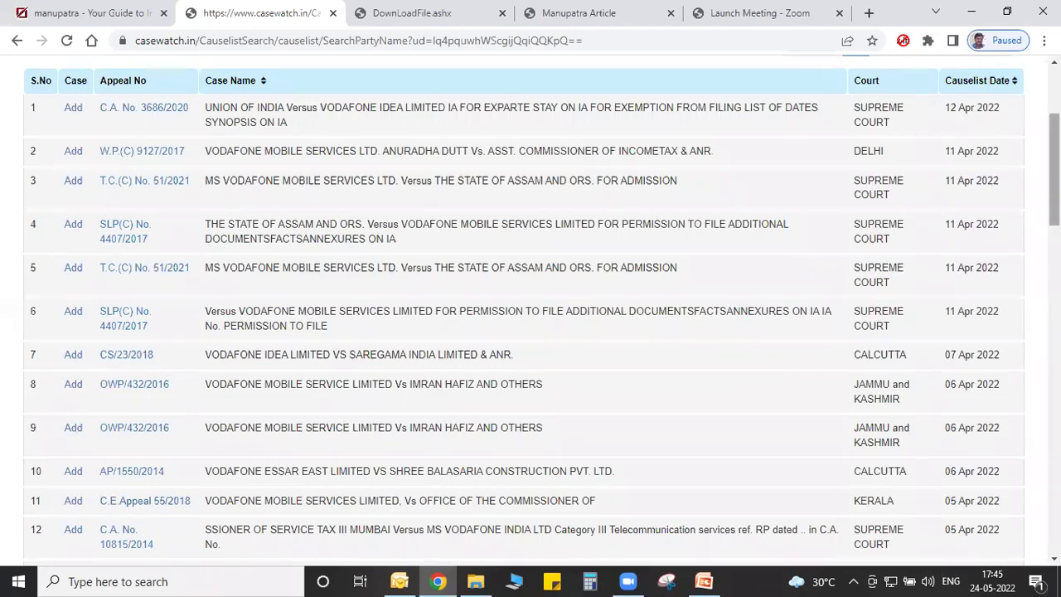
pyautogui.scroll(-11, 272, 439)
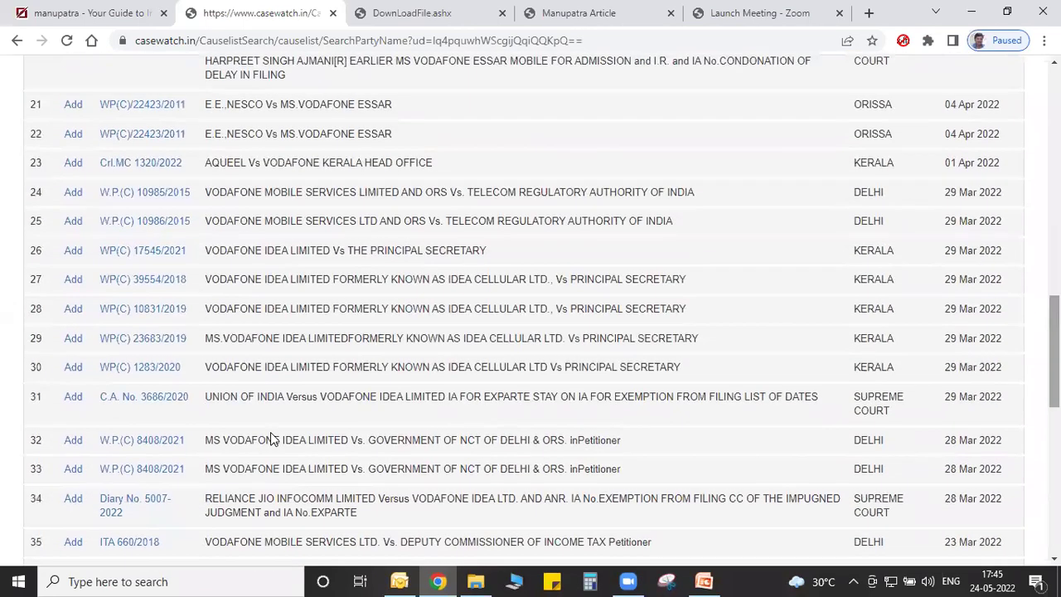
# Add Kerala case WP(C) 1283/2020 from row 30 to tracked cases and save it.
pyautogui.click(72, 370)
pyautogui.click(573, 13)
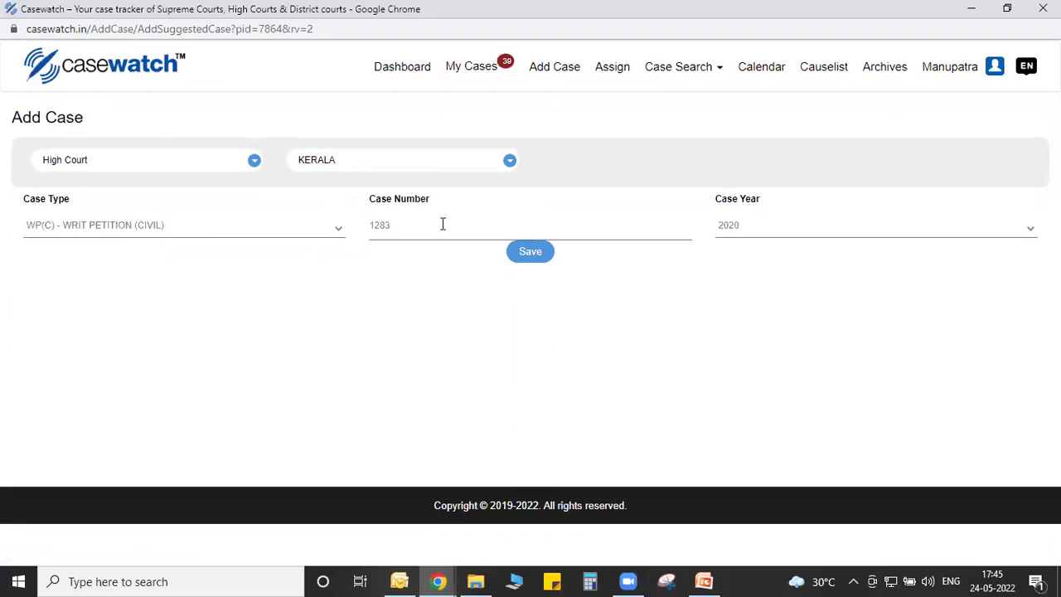
pyautogui.click(523, 257)
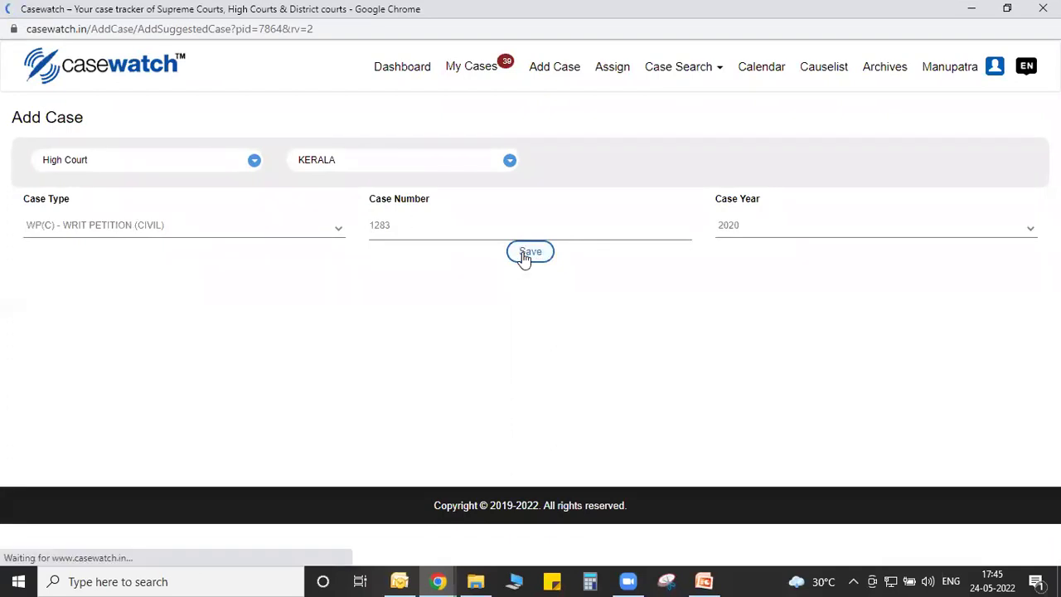
pyautogui.click(670, 113)
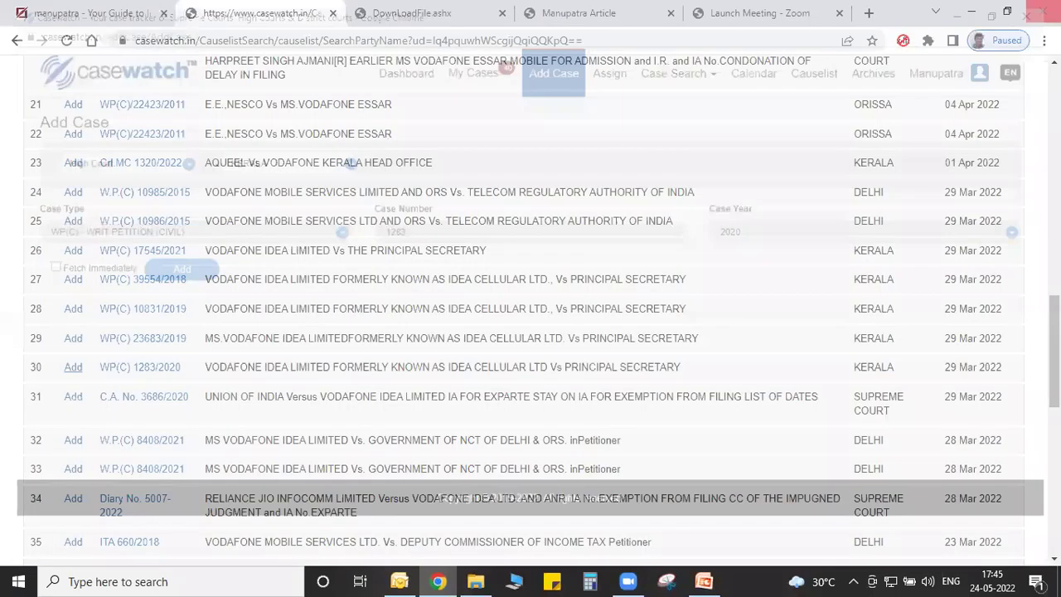
# In My Cases, re-run the status fetch for the ticked Kerala case WP(C) 1283/2020.
pyautogui.scroll(10, 611, 78)
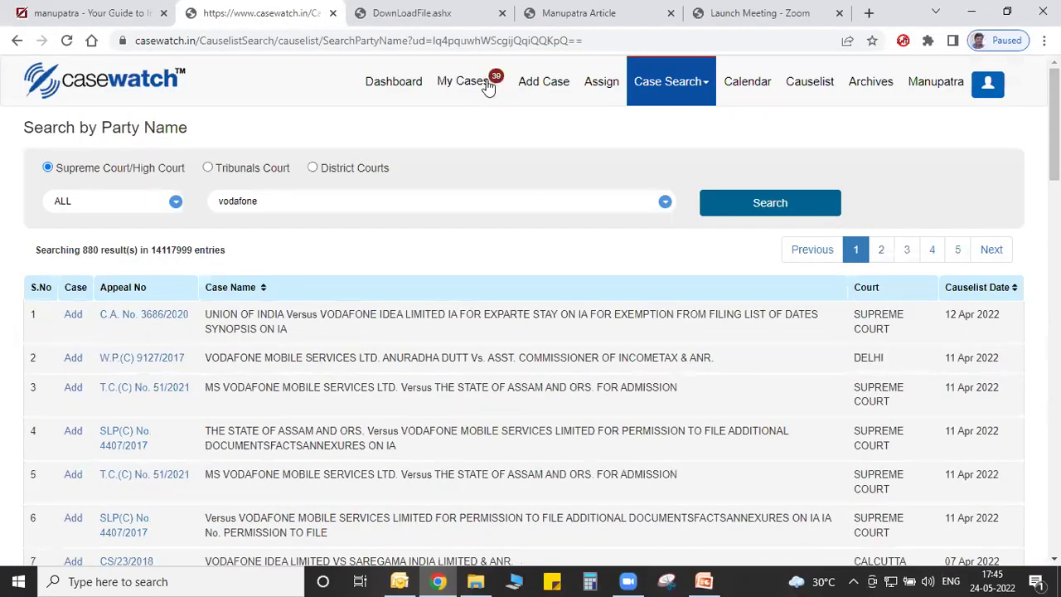
pyautogui.click(484, 87)
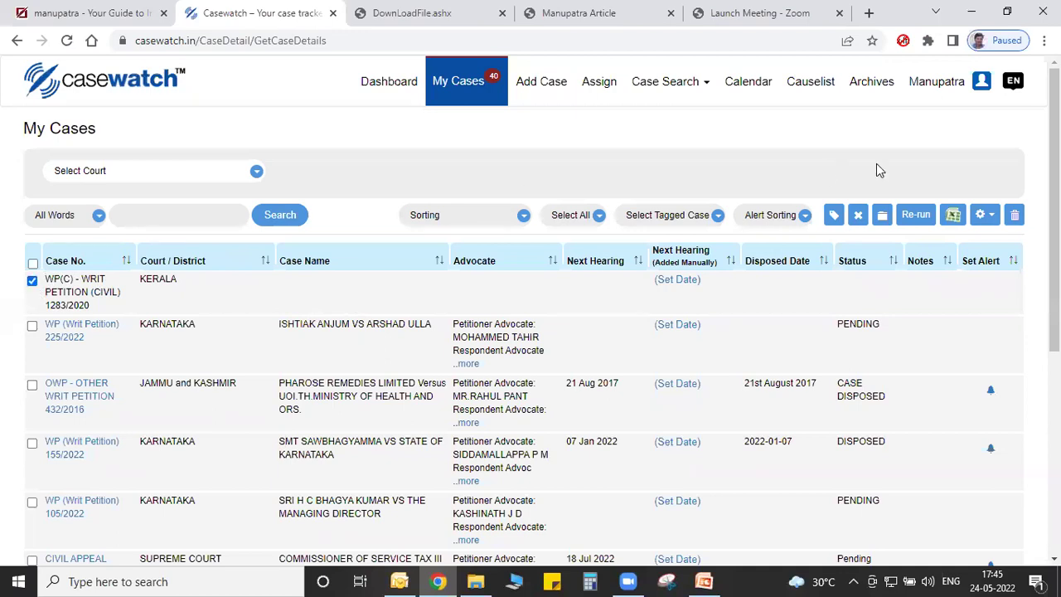
pyautogui.click(915, 215)
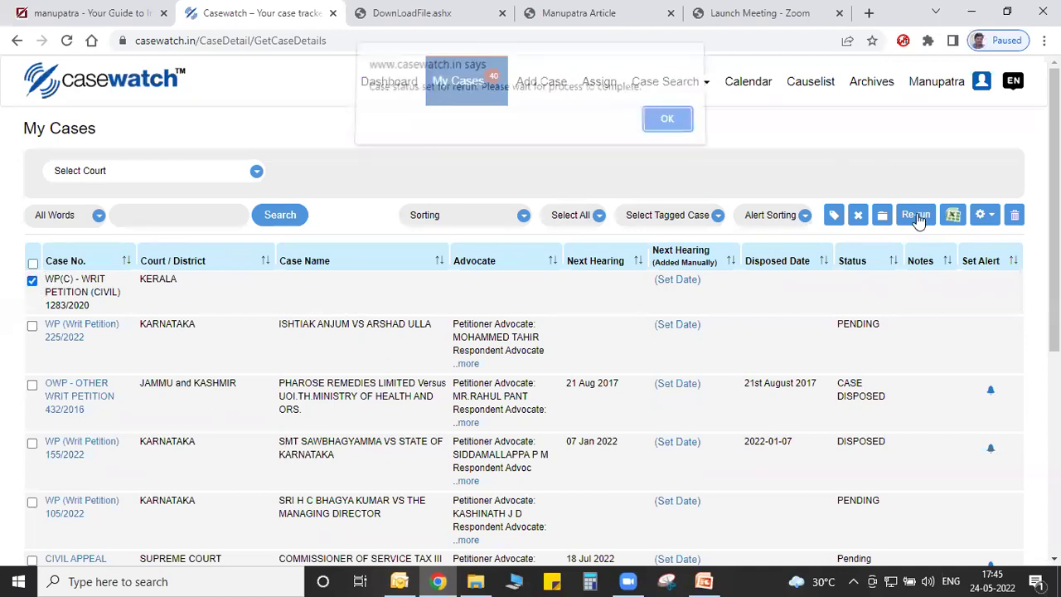
pyautogui.click(667, 130)
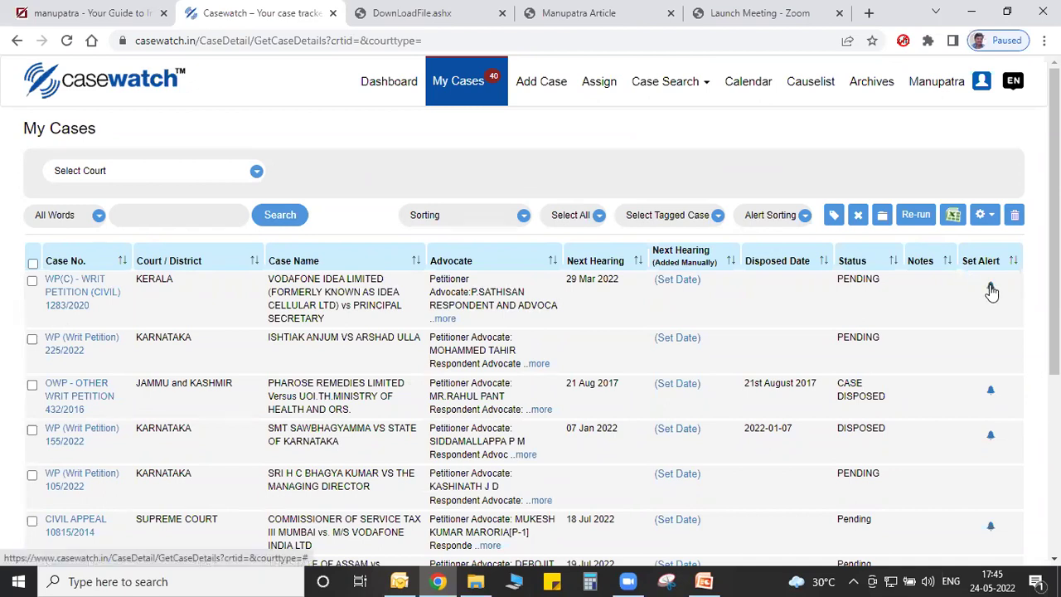
pyautogui.moveTo(1054, 220); pyautogui.dragTo(1054, 395)
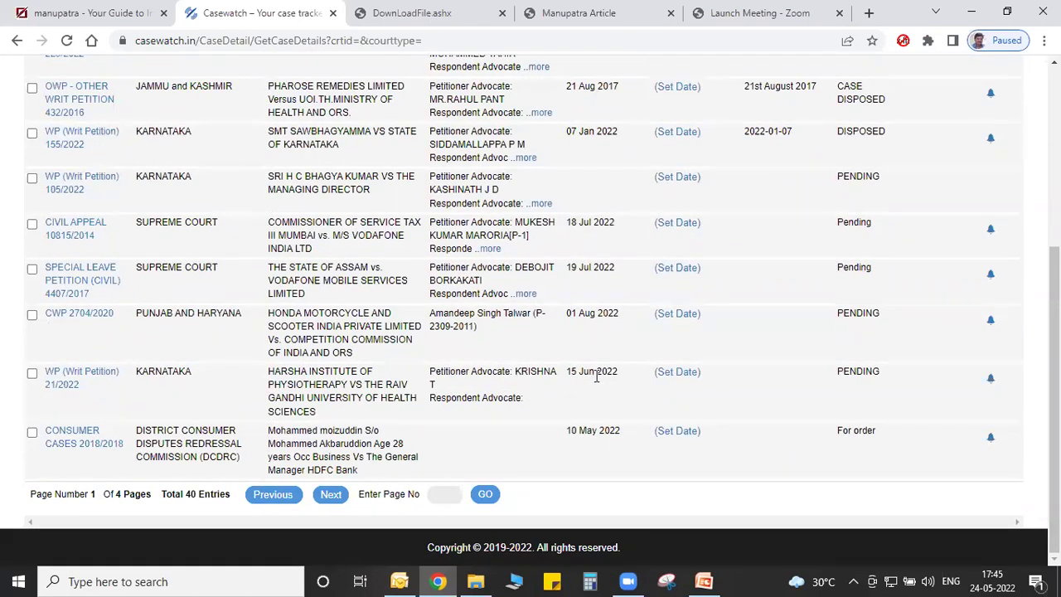
# Open alert settings for WP 21/2022 and set the alert recipient to Client.
pyautogui.click(990, 382)
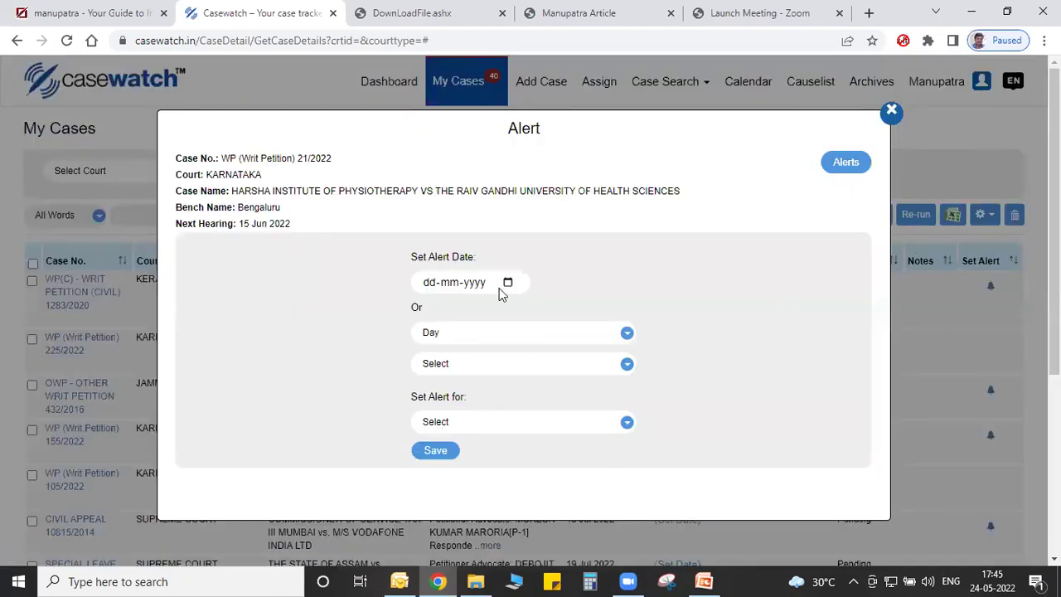
pyautogui.click(454, 424)
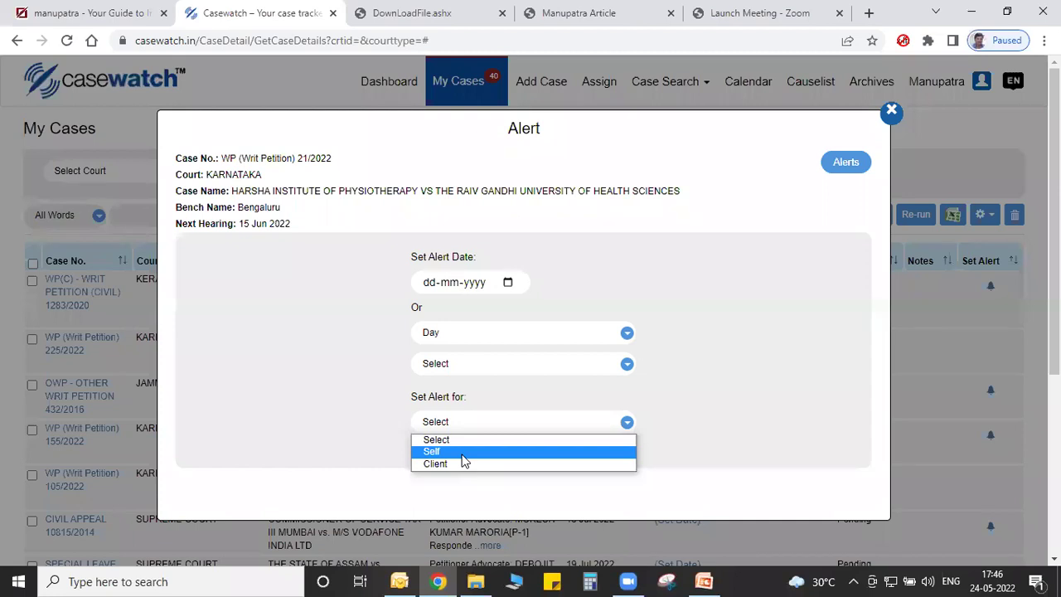
pyautogui.click(465, 466)
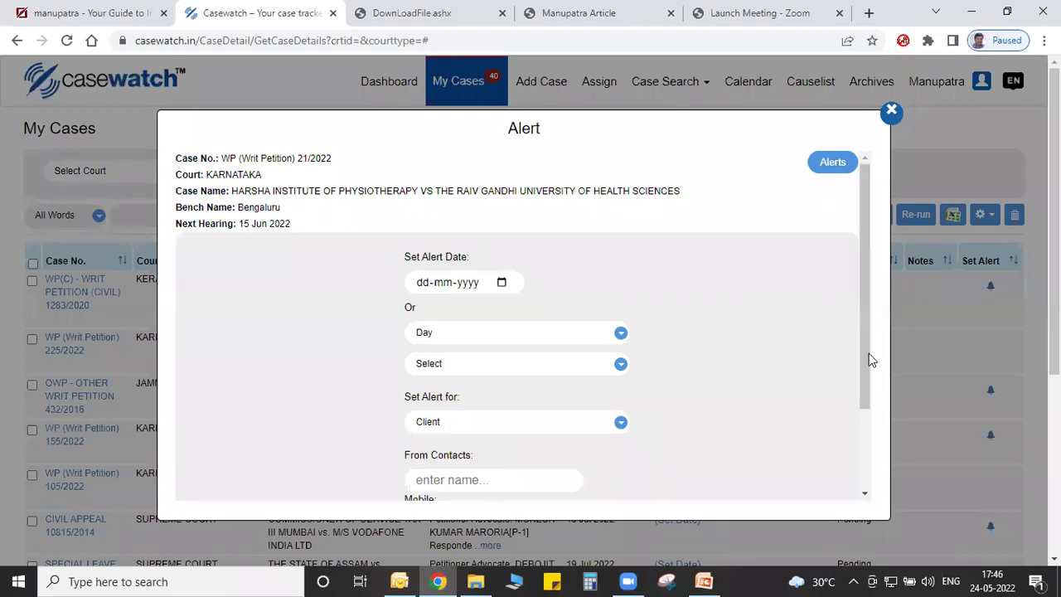
pyautogui.moveTo(867, 359); pyautogui.dragTo(883, 459)
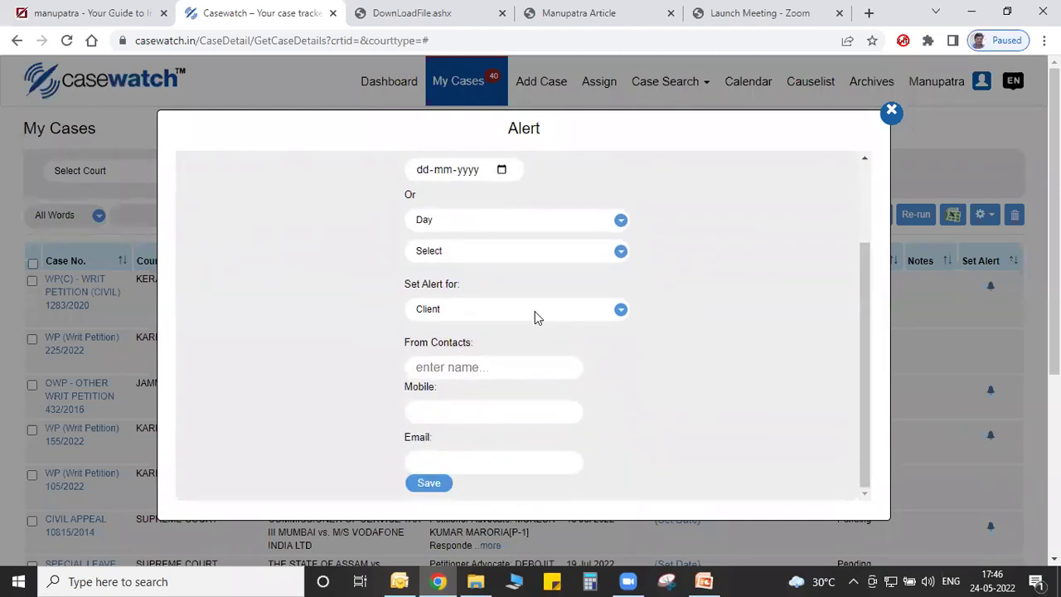
# Pick the client from saved contacts and fill in the client's mobile number and e-mail.
pyautogui.click(490, 372)
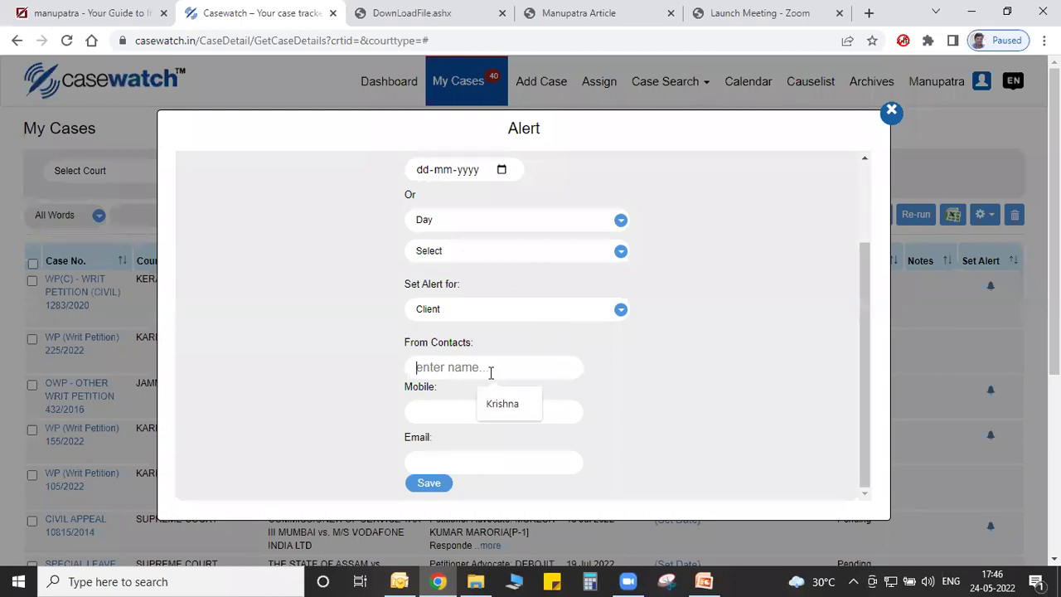
pyautogui.write('krishna')
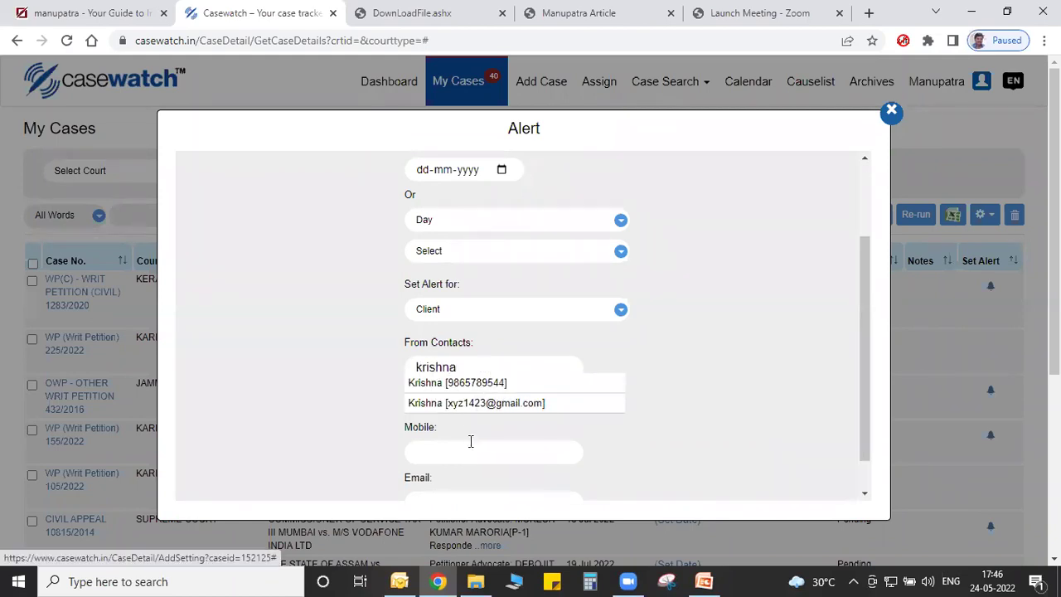
pyautogui.click(469, 445)
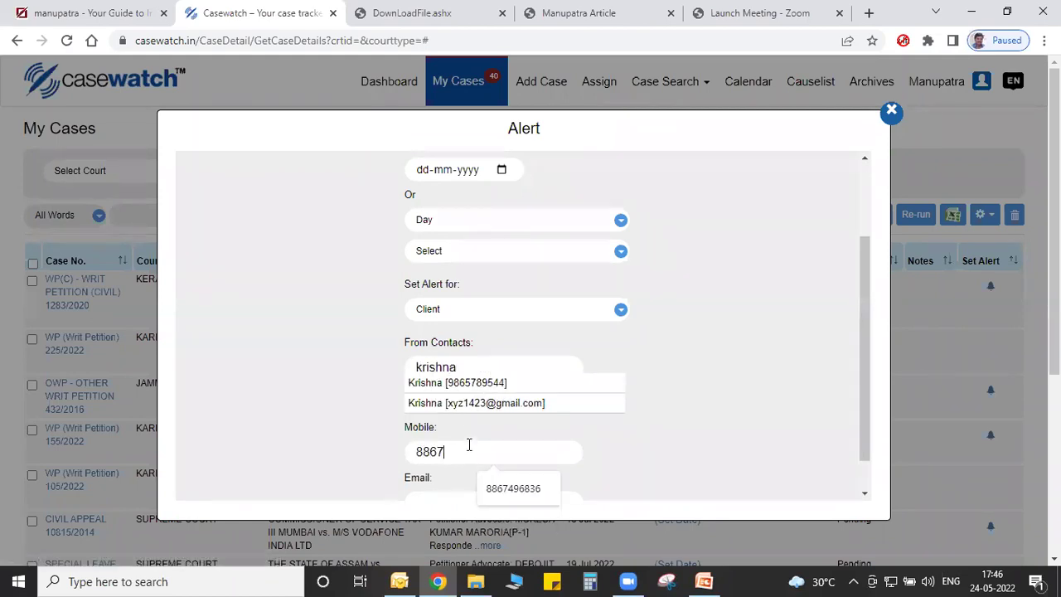
pyautogui.moveTo(867, 414); pyautogui.dragTo(876, 486)
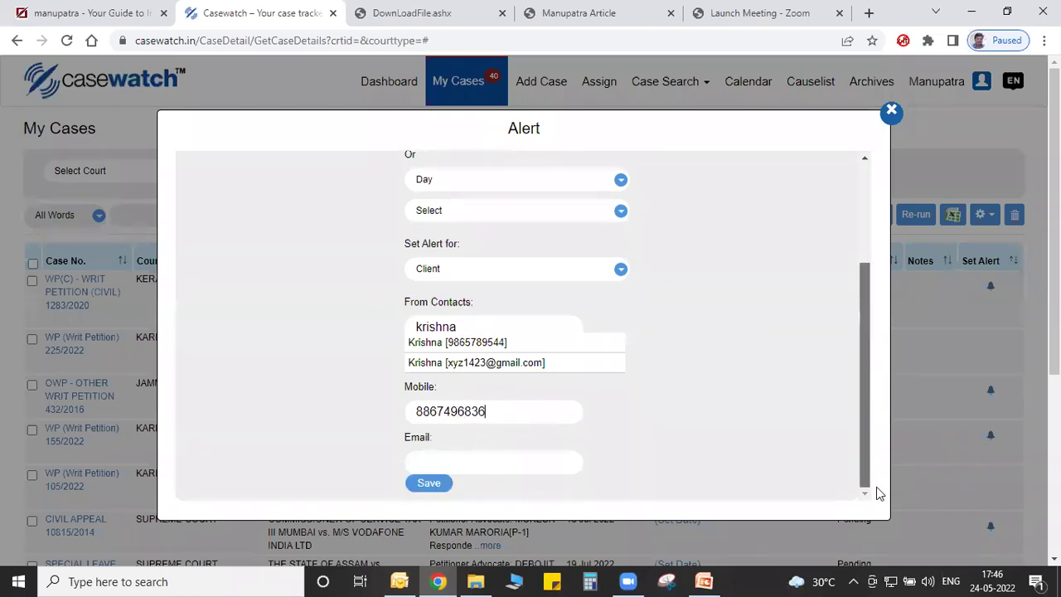
pyautogui.click(485, 460)
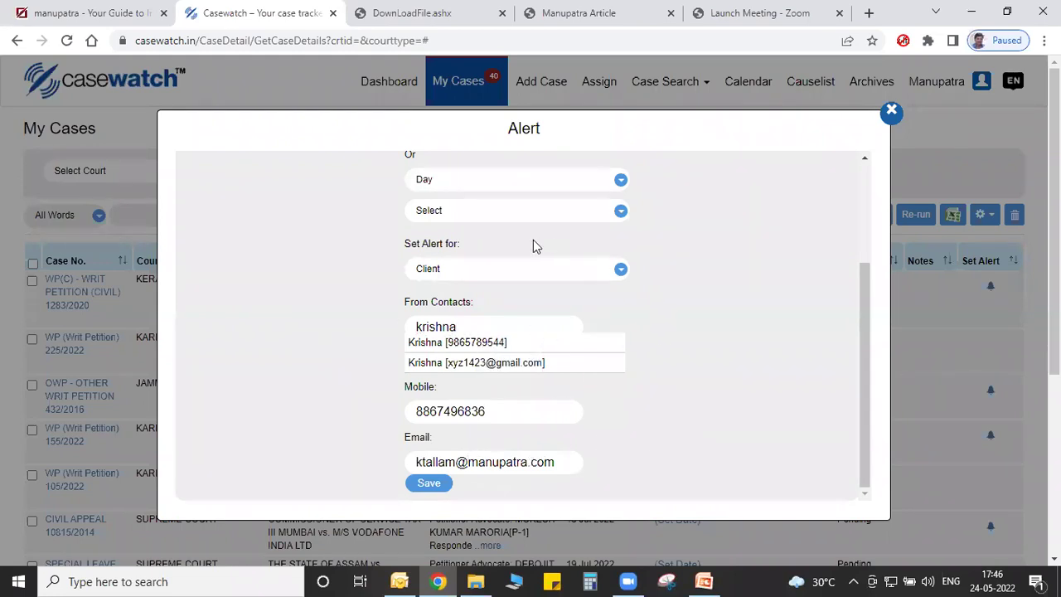
pyautogui.moveTo(866, 301); pyautogui.dragTo(853, 237)
# Set the alert for 1 day before the hearing, save it, and close the alert list.
pyautogui.click(469, 279)
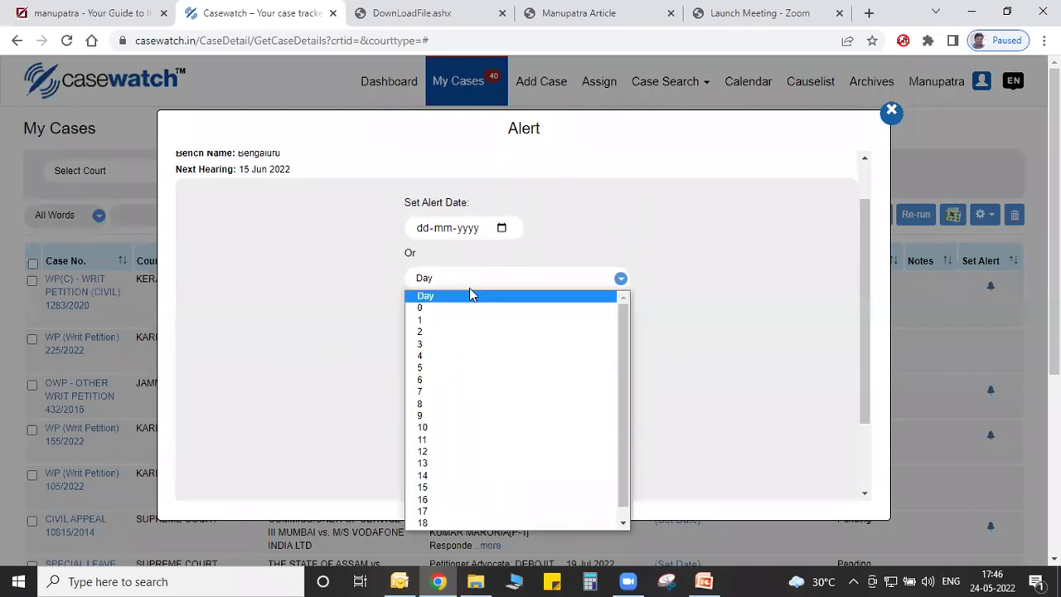
pyautogui.click(473, 319)
pyautogui.click(470, 314)
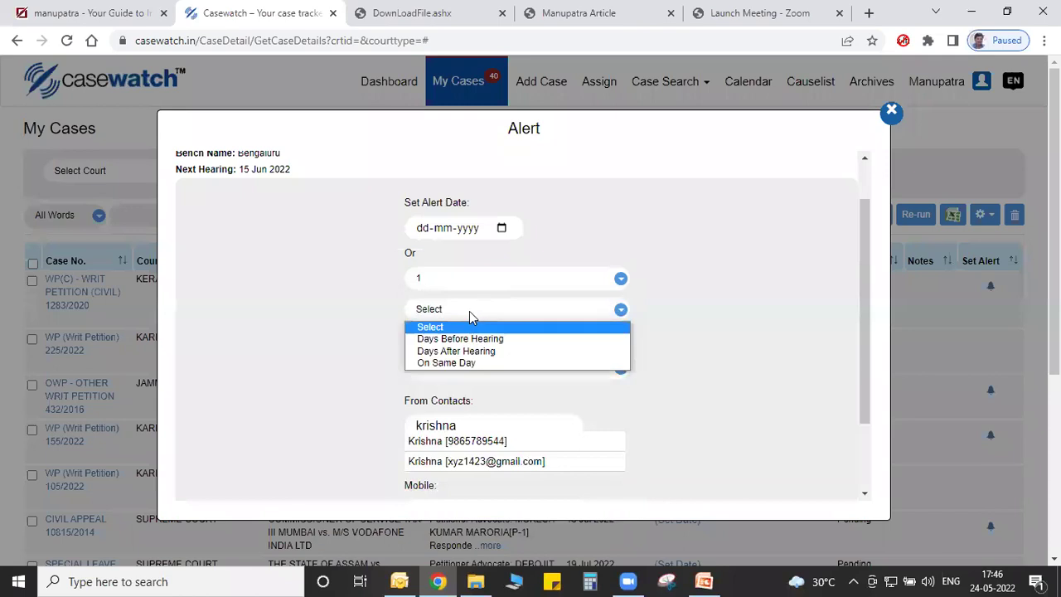
pyautogui.click(479, 345)
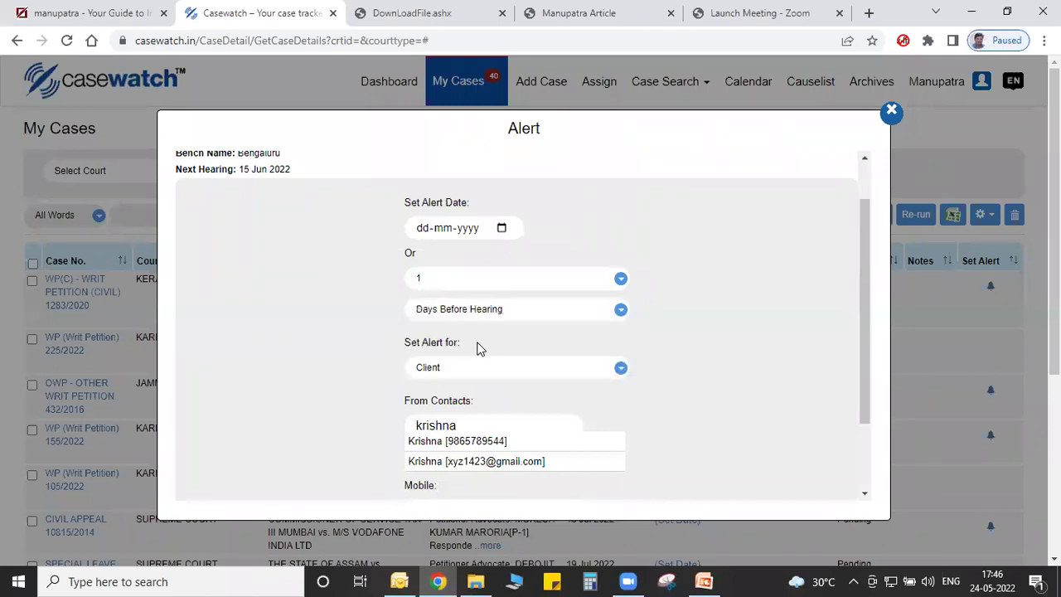
pyautogui.moveTo(867, 339); pyautogui.dragTo(868, 406)
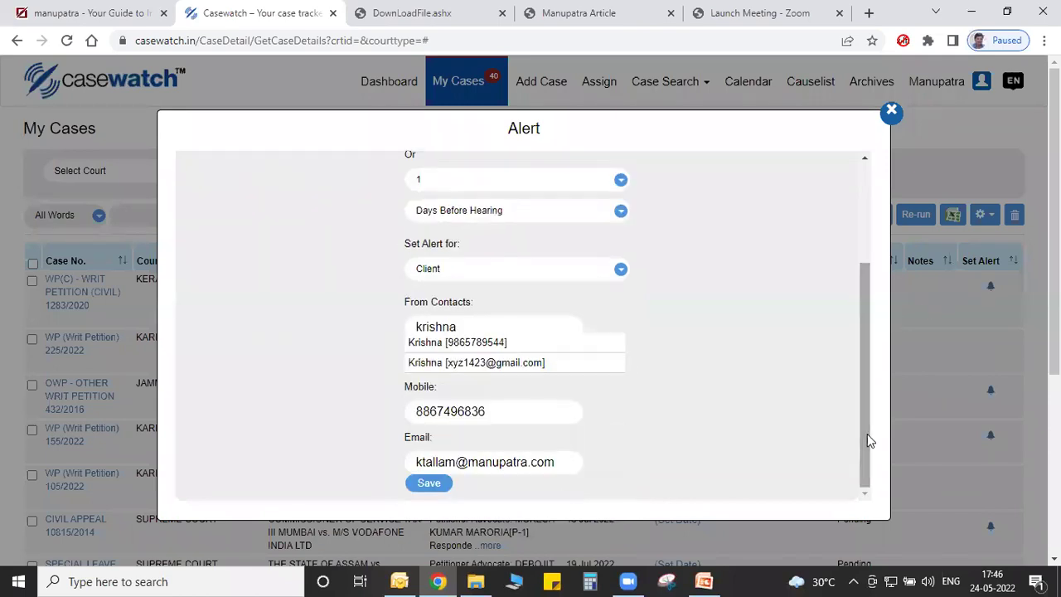
pyautogui.click(415, 487)
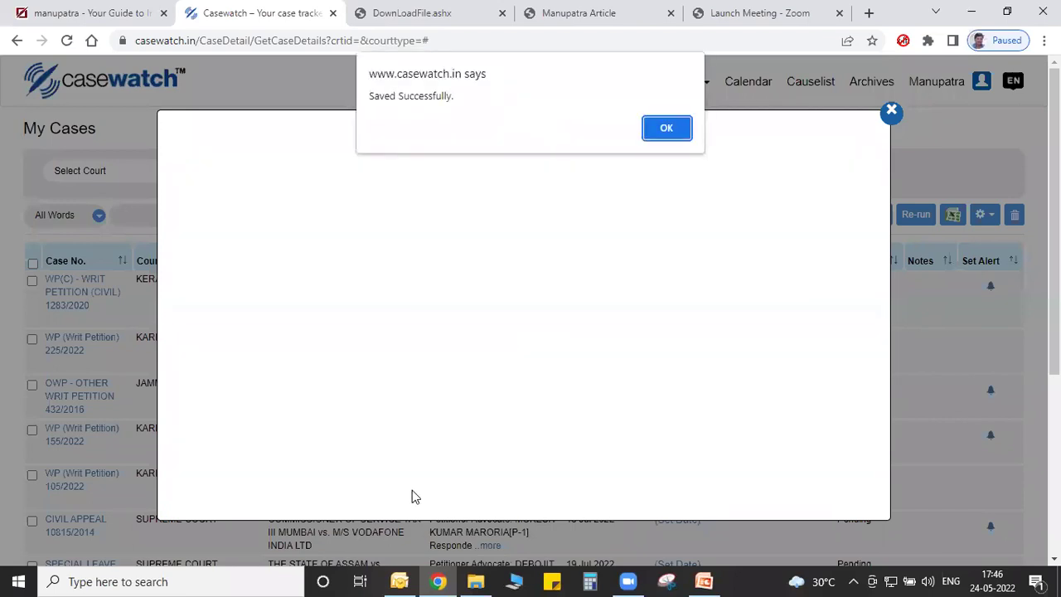
pyautogui.click(669, 128)
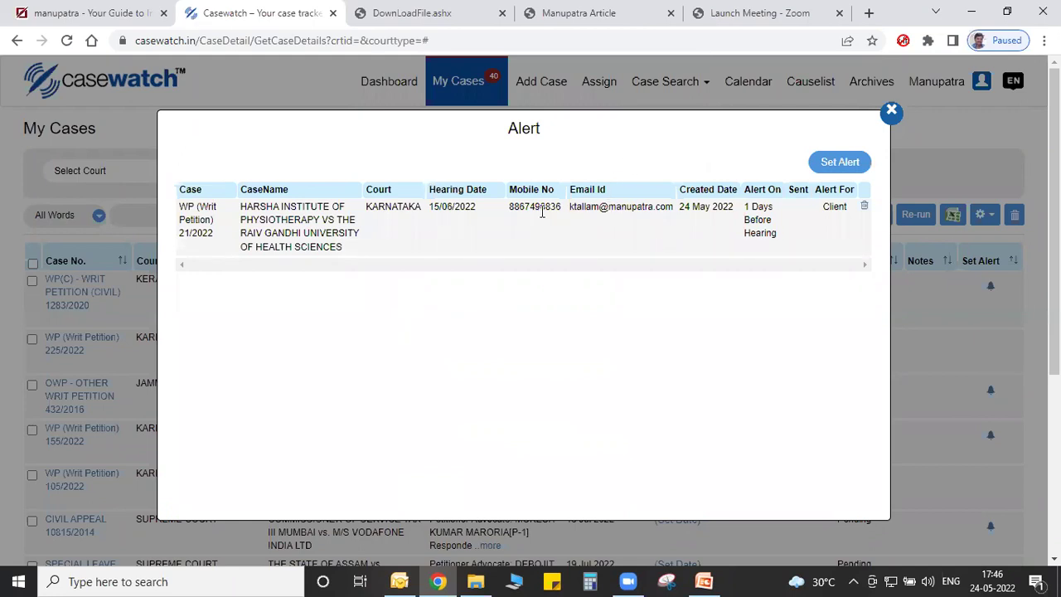
pyautogui.click(891, 112)
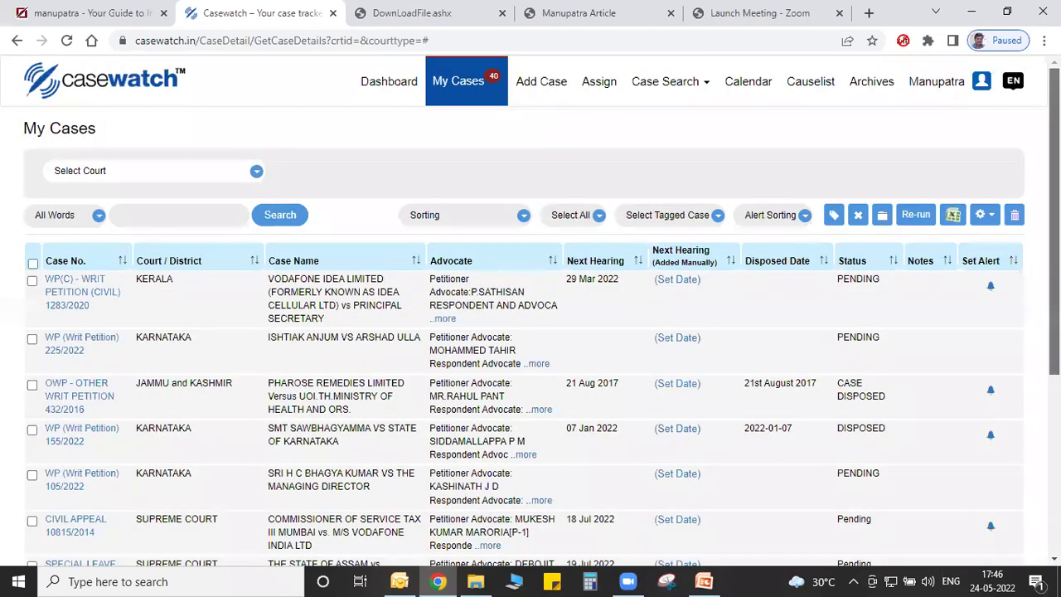
# Review the Next Hearing Detail for 25 May in the calendar, then open the Datewise Causelist.
pyautogui.click(738, 89)
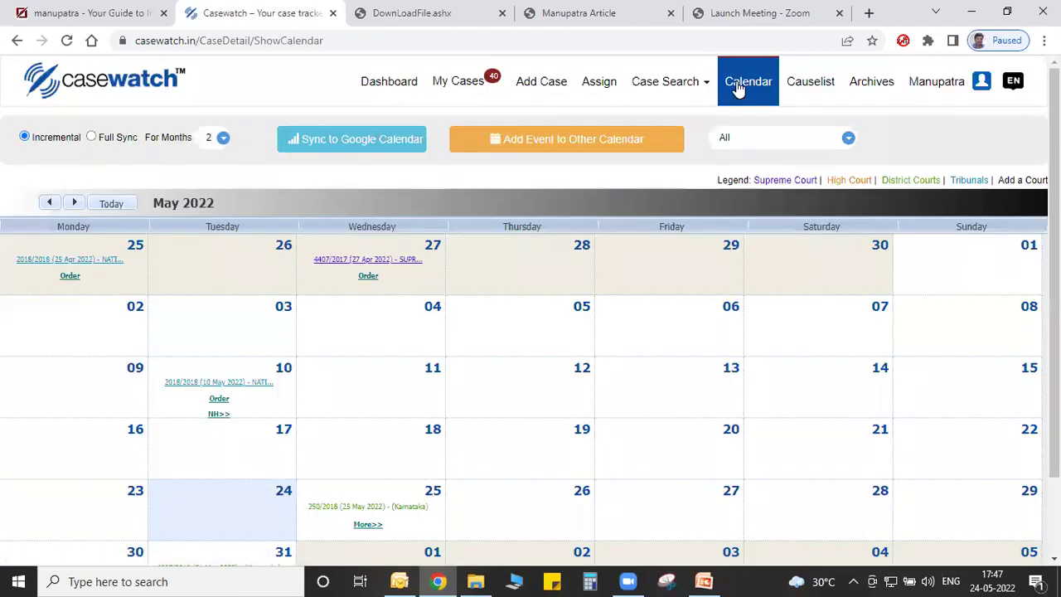
pyautogui.scroll(-2, 737, 89)
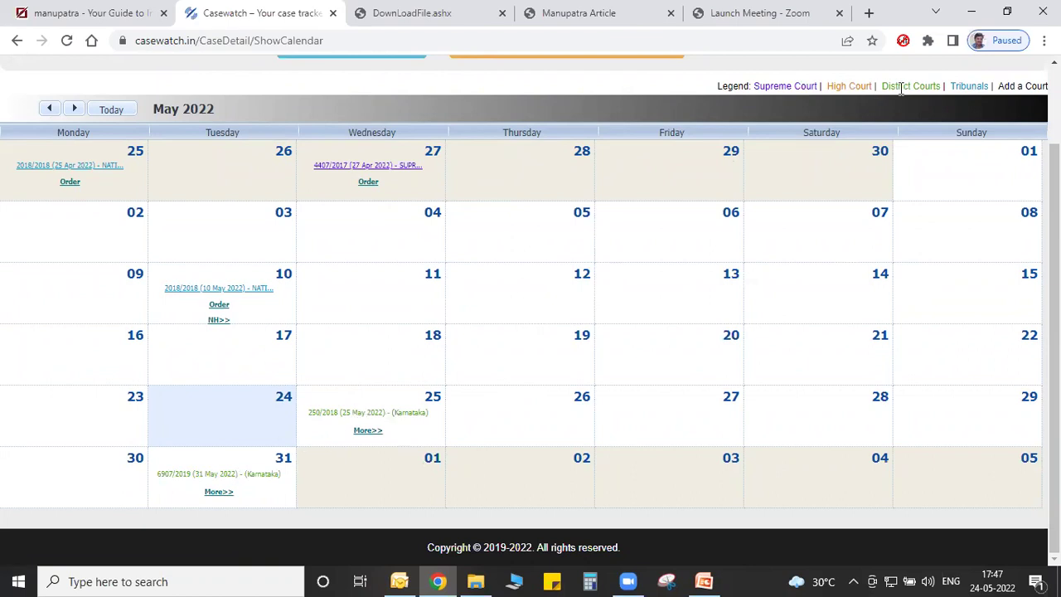
pyautogui.click(363, 431)
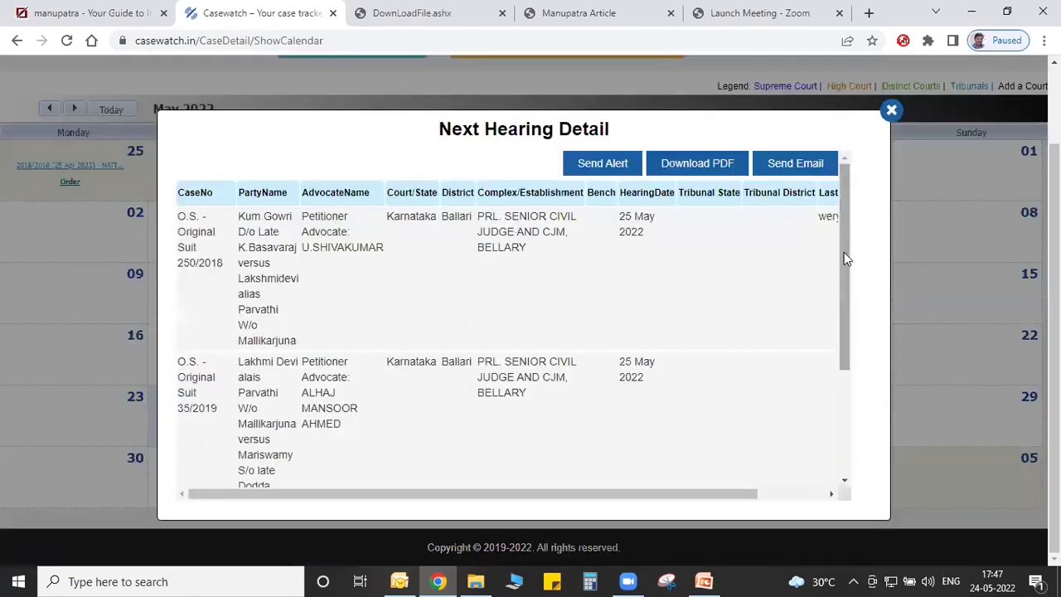
pyautogui.moveTo(845, 259); pyautogui.dragTo(867, 392)
pyautogui.scroll(5, 869, 390)
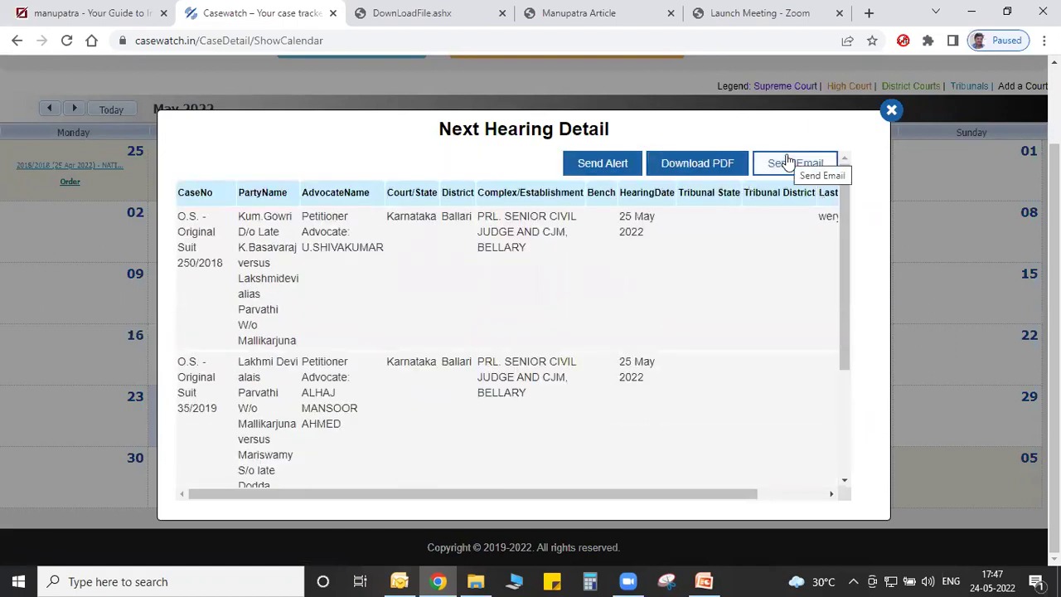
pyautogui.click(891, 111)
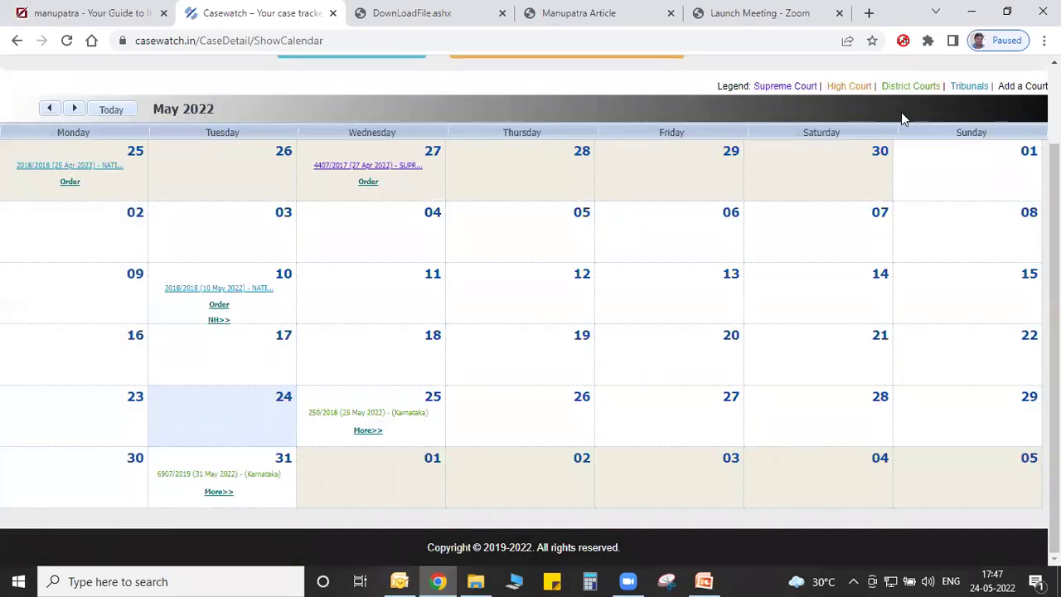
pyautogui.scroll(3, 900, 113)
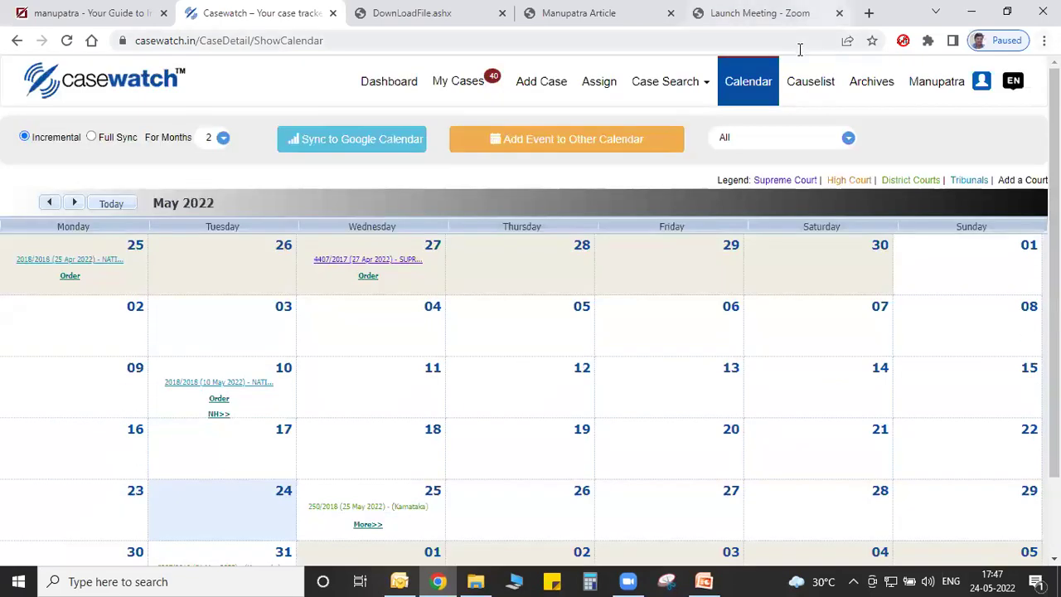
pyautogui.click(810, 91)
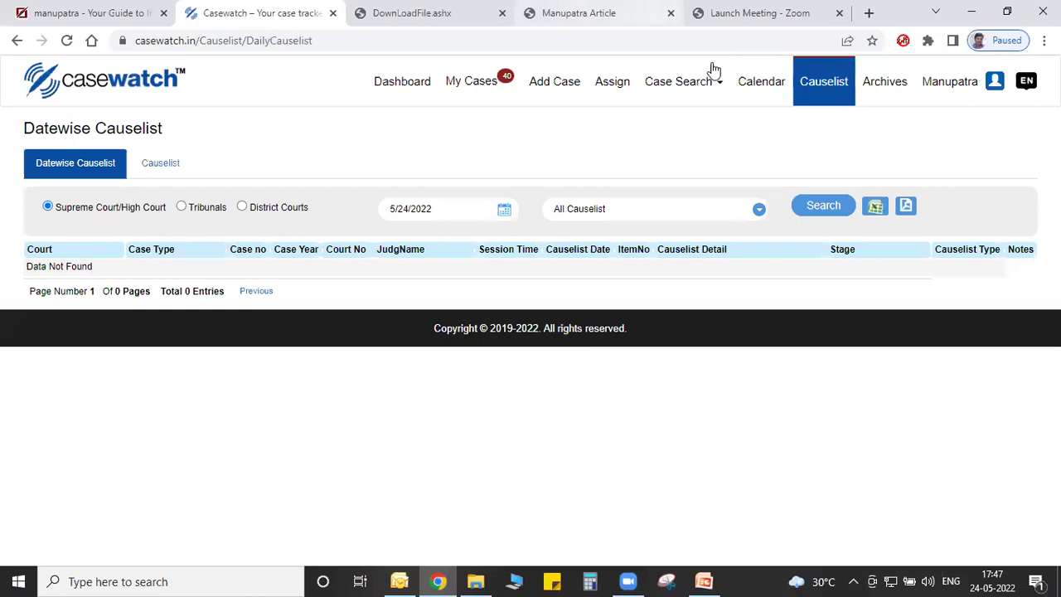
# Set calendar syncing to Full Sync for 6 months, then return to the Manupatra home tab.
pyautogui.click(743, 87)
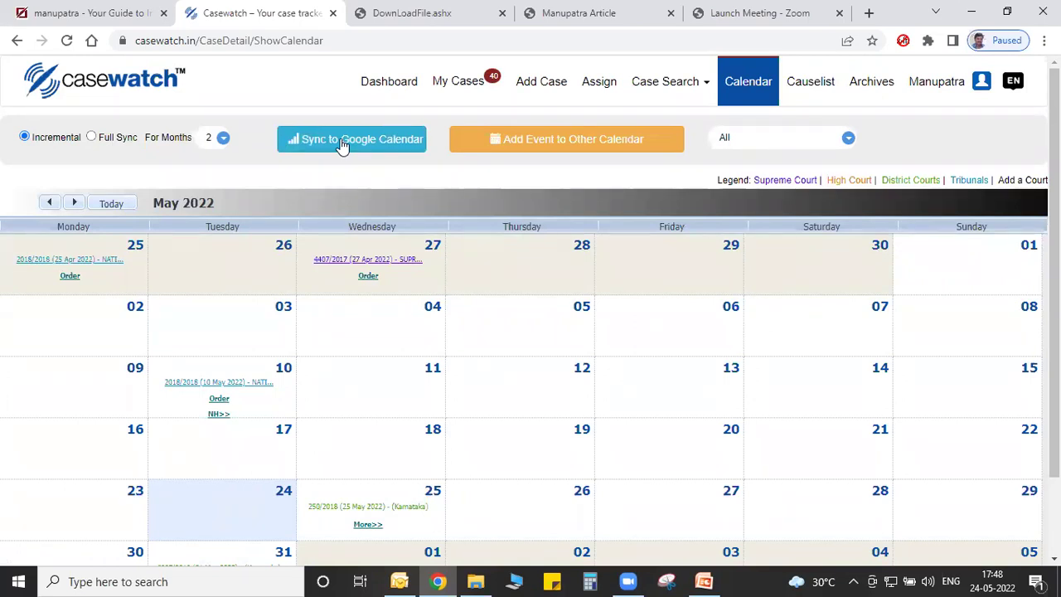
pyautogui.click(92, 138)
pyautogui.click(222, 139)
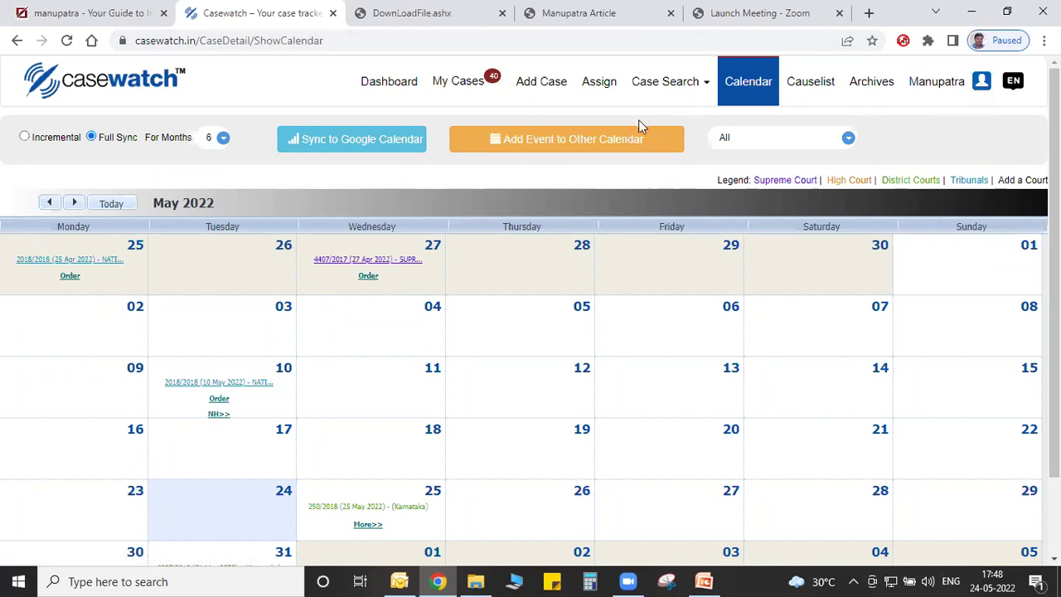
pyautogui.click(392, 86)
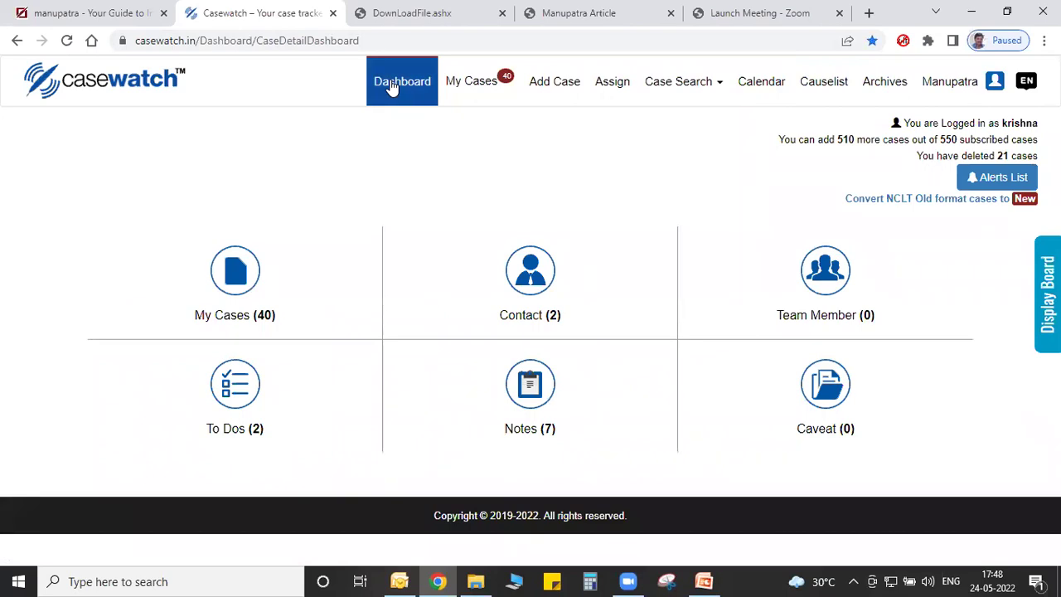
pyautogui.click(48, 8)
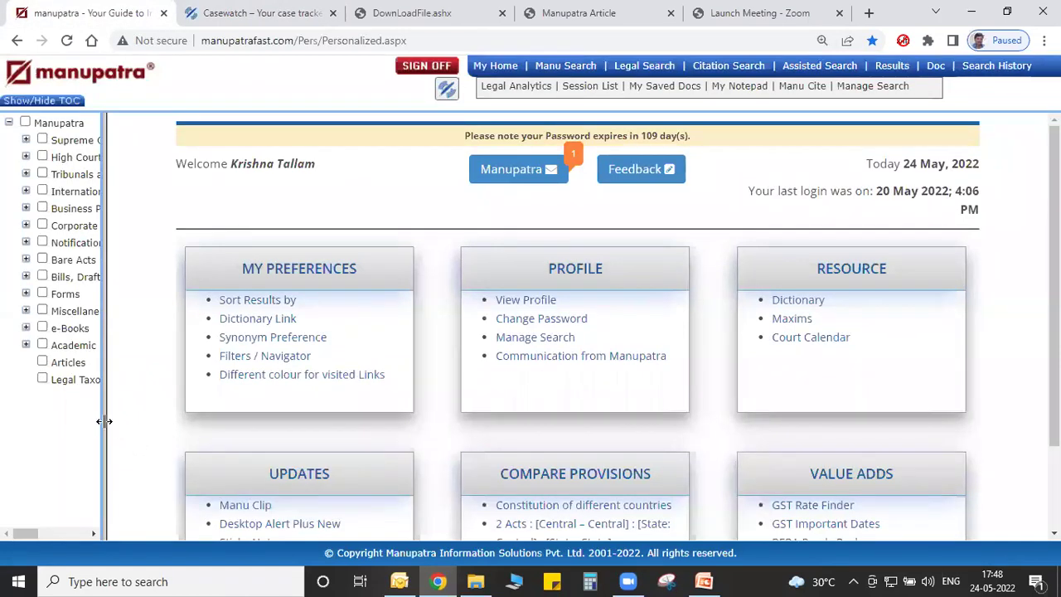
# Drag the TOC splitter right so full names like High Courts and Other Courts show.
pyautogui.moveTo(105, 421); pyautogui.dragTo(300, 378)
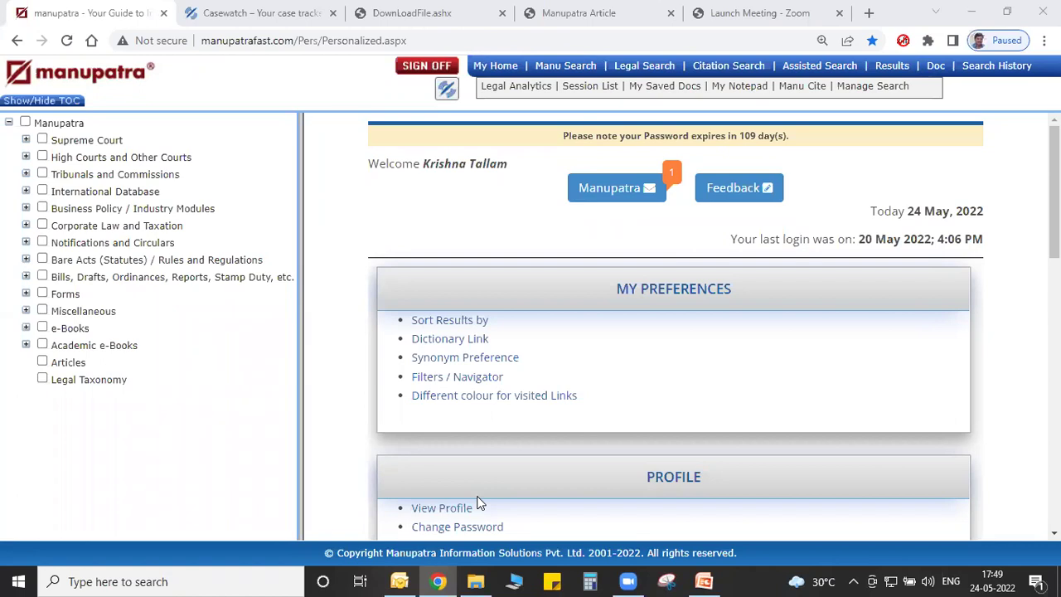
pyautogui.click(868, 13)
# Google 'lawskills' in a new tab and open the LawSkills website from the results.
pyautogui.write('law')
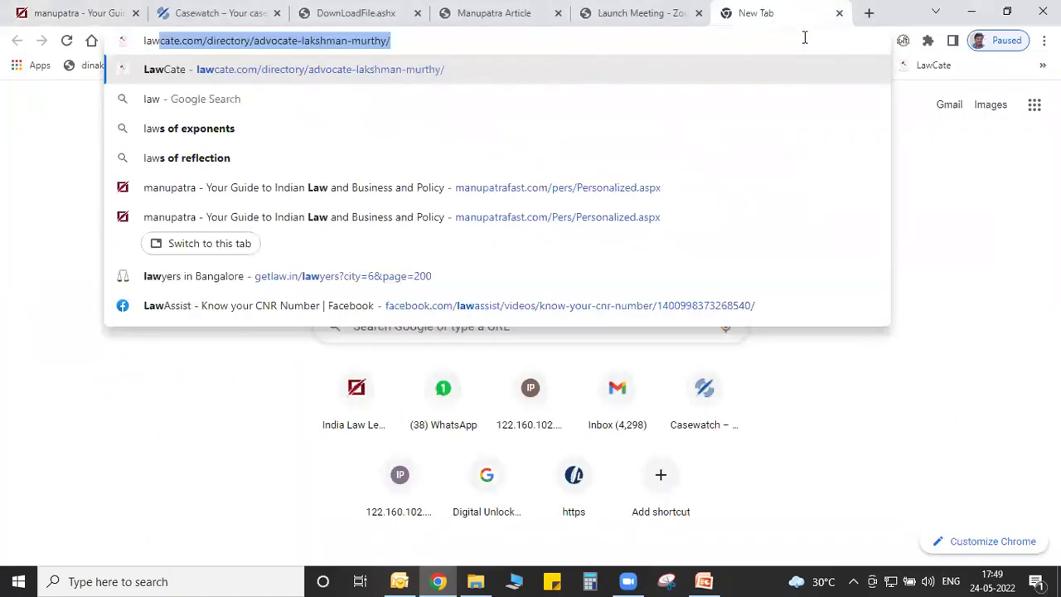
pyautogui.write('skills')
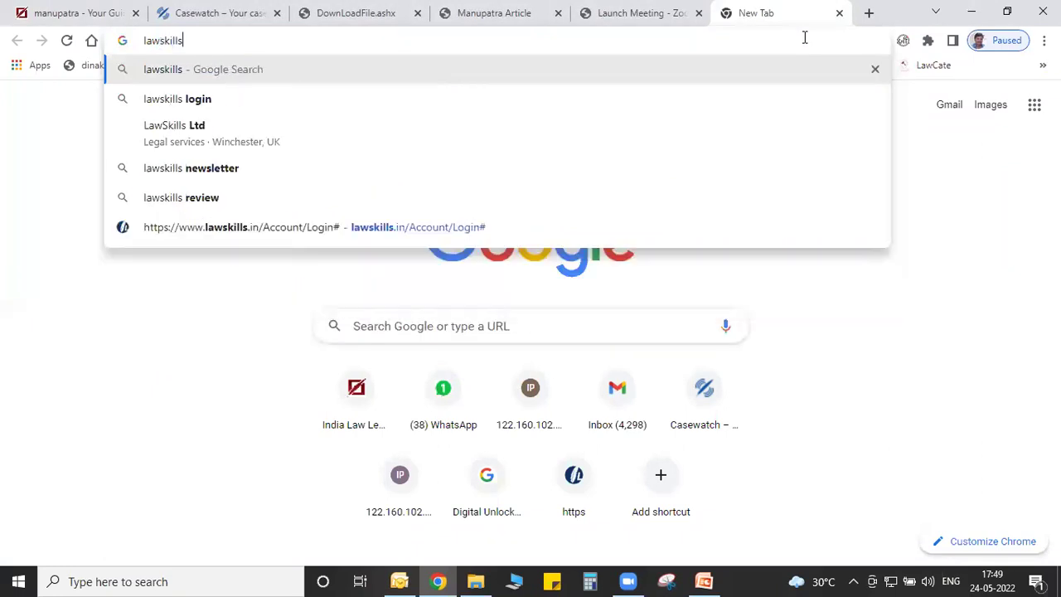
pyautogui.press('Down')
pyautogui.press('Up')
pyautogui.press('Return')
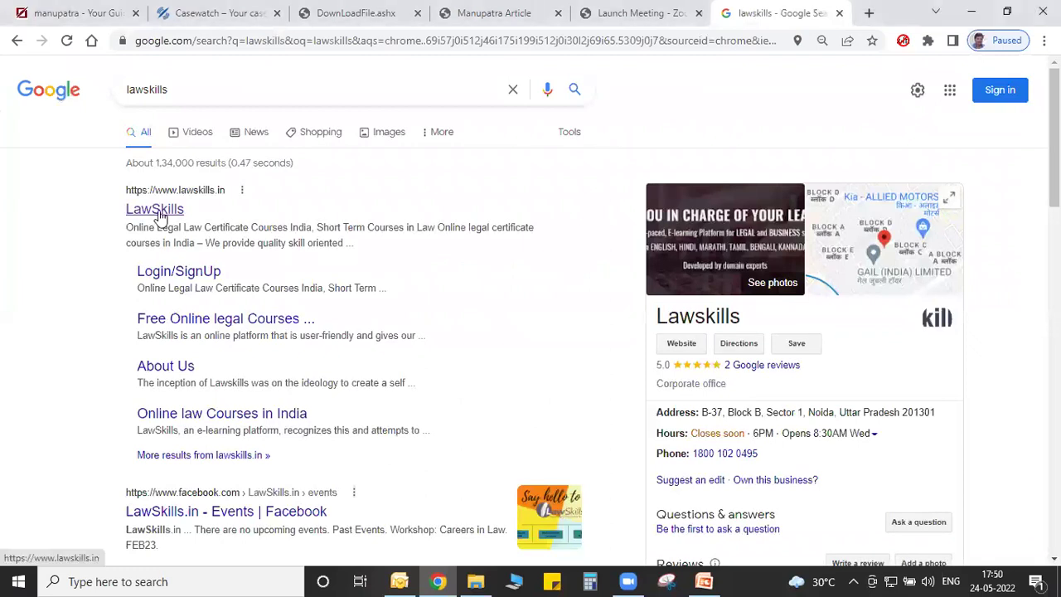
pyautogui.click(161, 214)
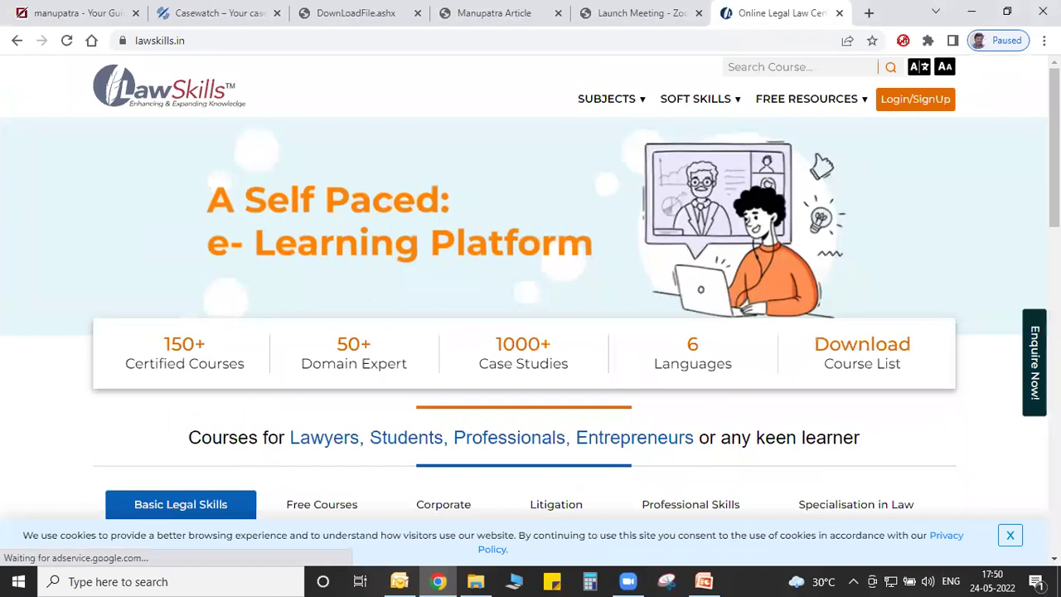
# Browse LawSkills Free Courses, then the Corporate courses such as Economic Offences in India.
pyautogui.scroll(-3, 531, 332)
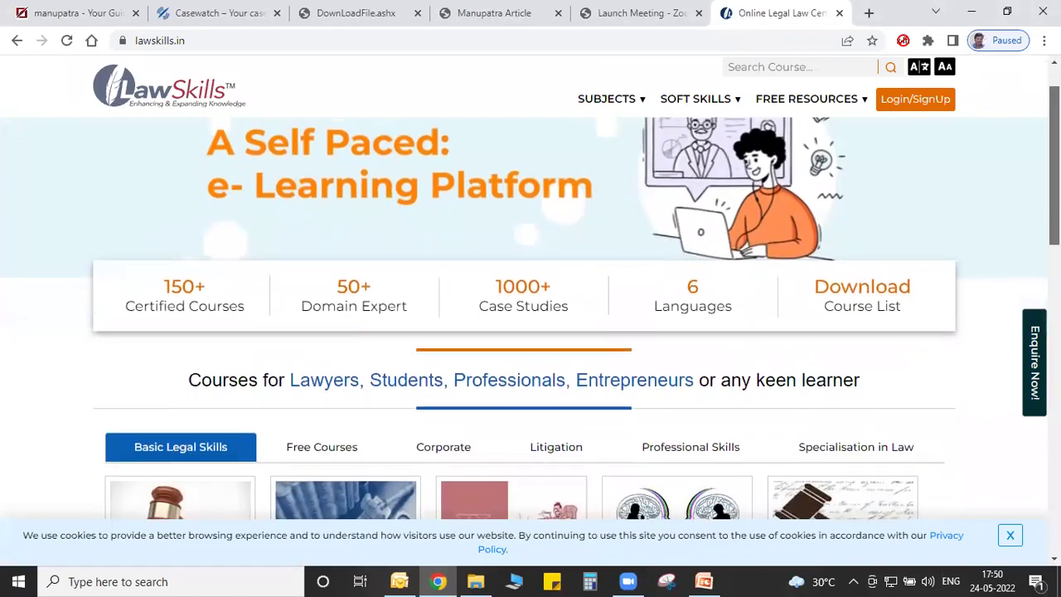
pyautogui.scroll(-1, 947, 284)
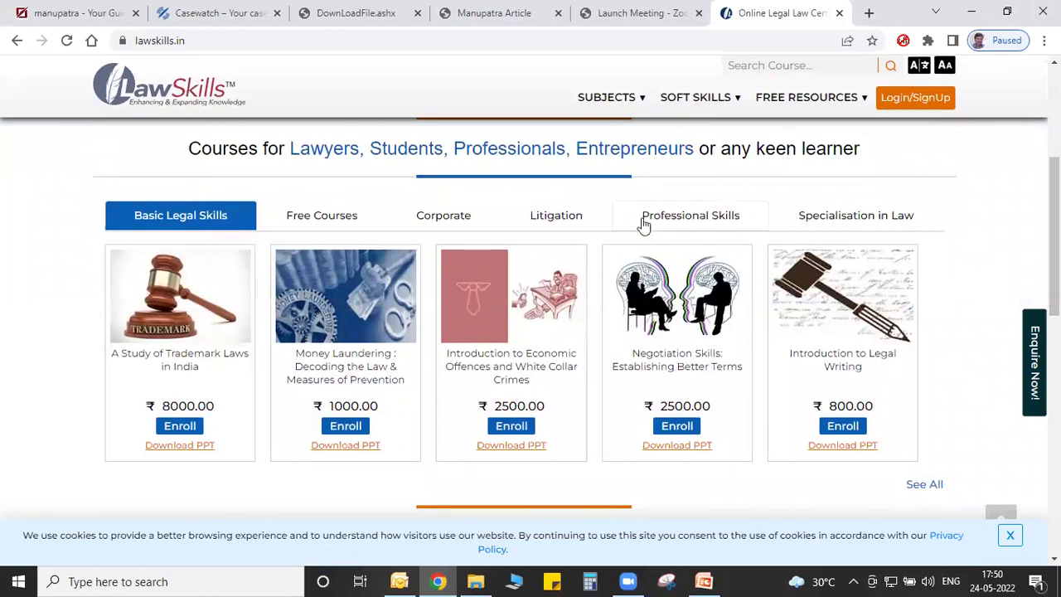
pyautogui.click(325, 217)
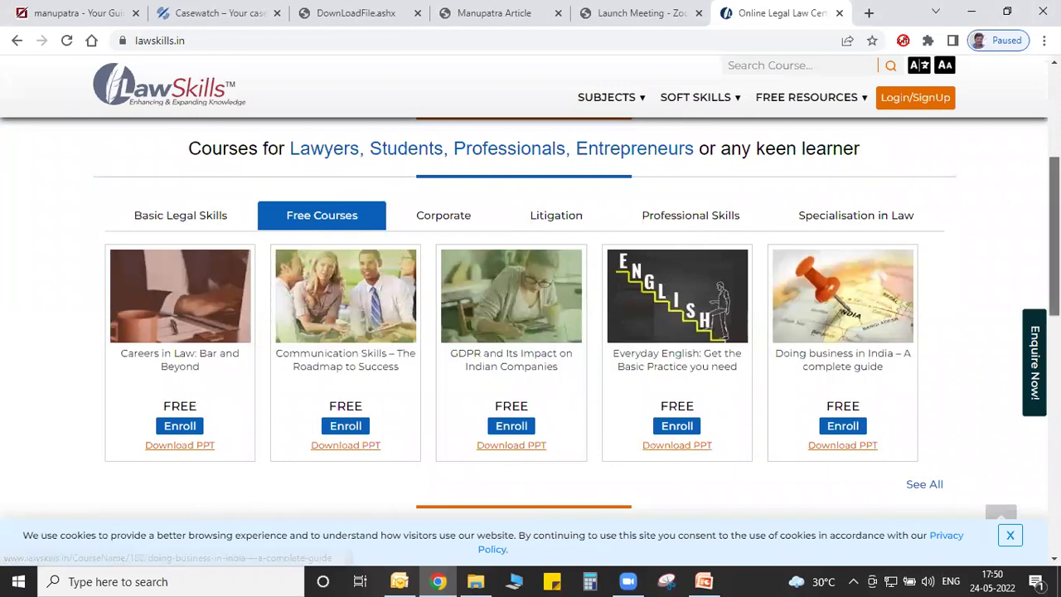
pyautogui.scroll(-1, 924, 353)
pyautogui.scroll(3, 647, 260)
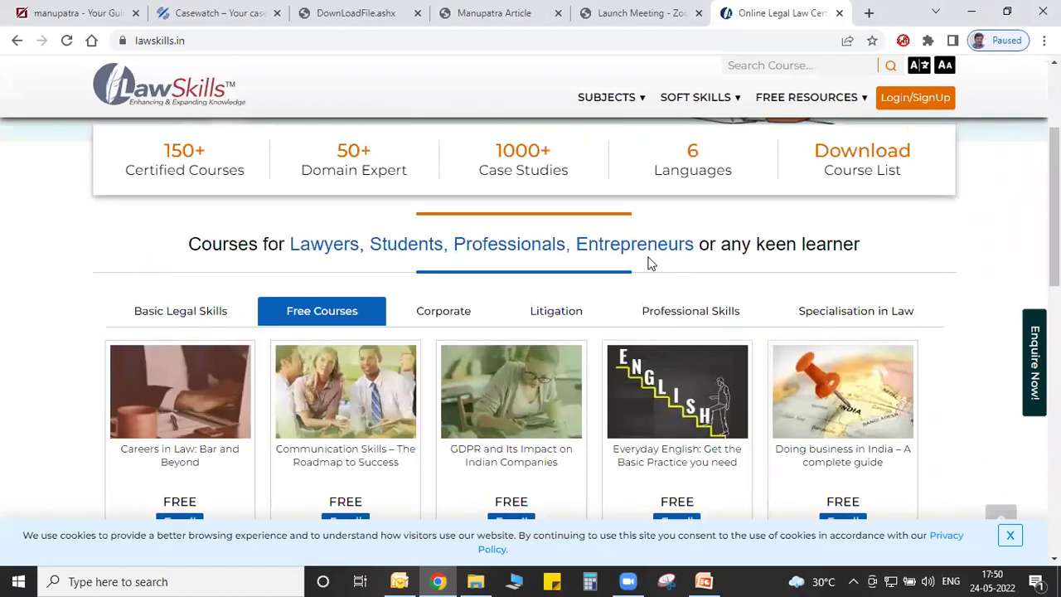
pyautogui.click(424, 310)
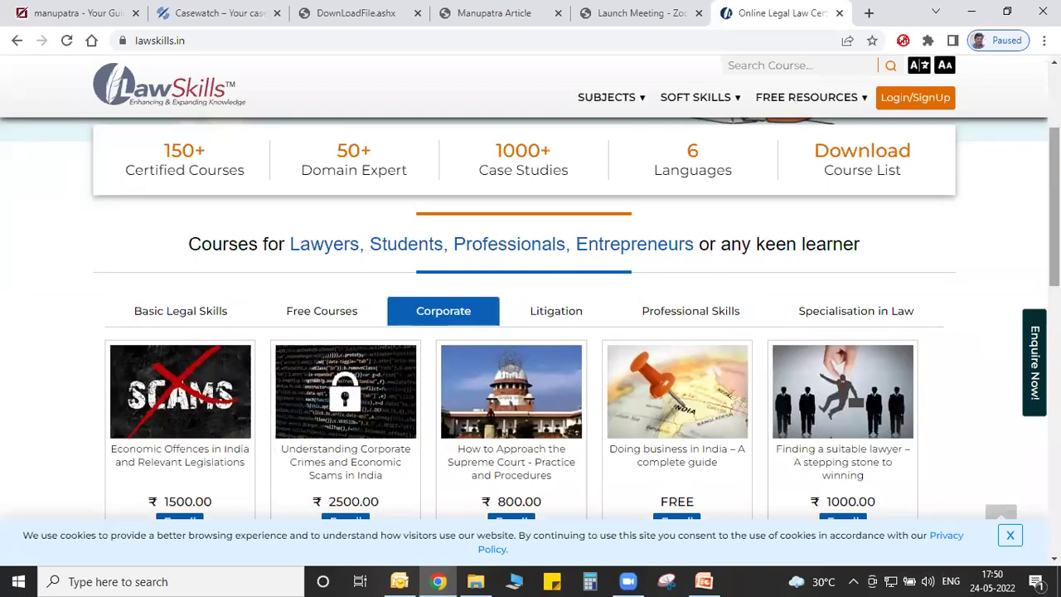
pyautogui.scroll(-1, 1054, 207)
pyautogui.scroll(-1, 530, 318)
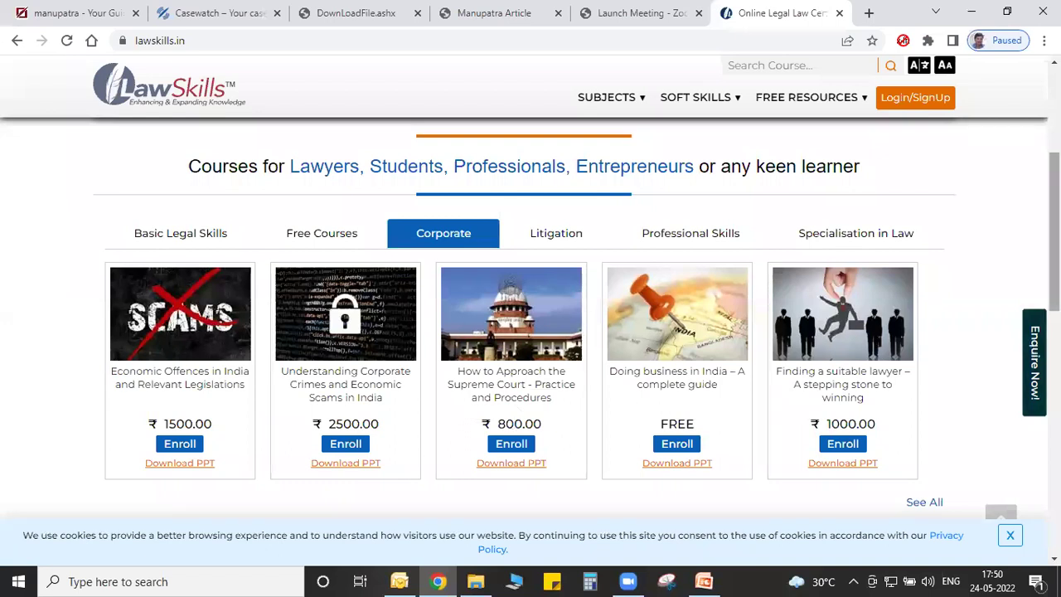
pyautogui.scroll(-2, 576, 313)
pyautogui.scroll(-2, 576, 319)
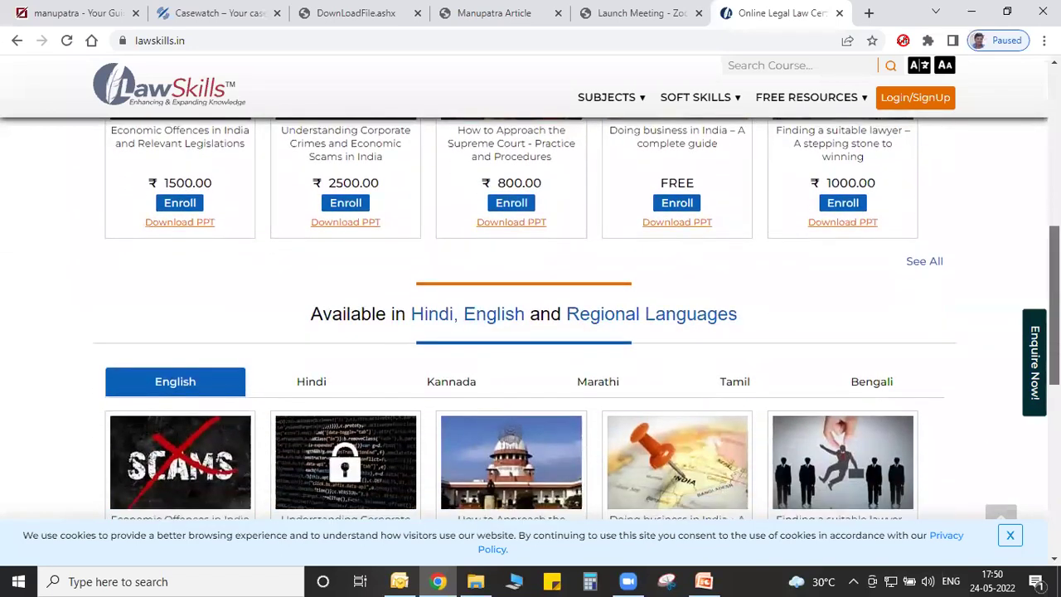
pyautogui.scroll(-1, 576, 318)
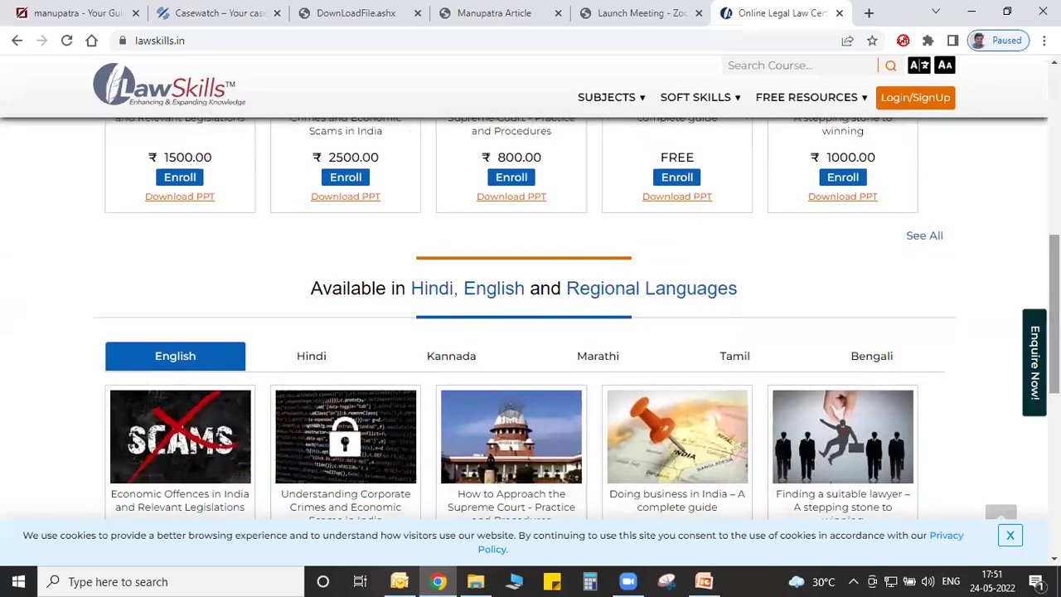
pyautogui.scroll(-3, 576, 318)
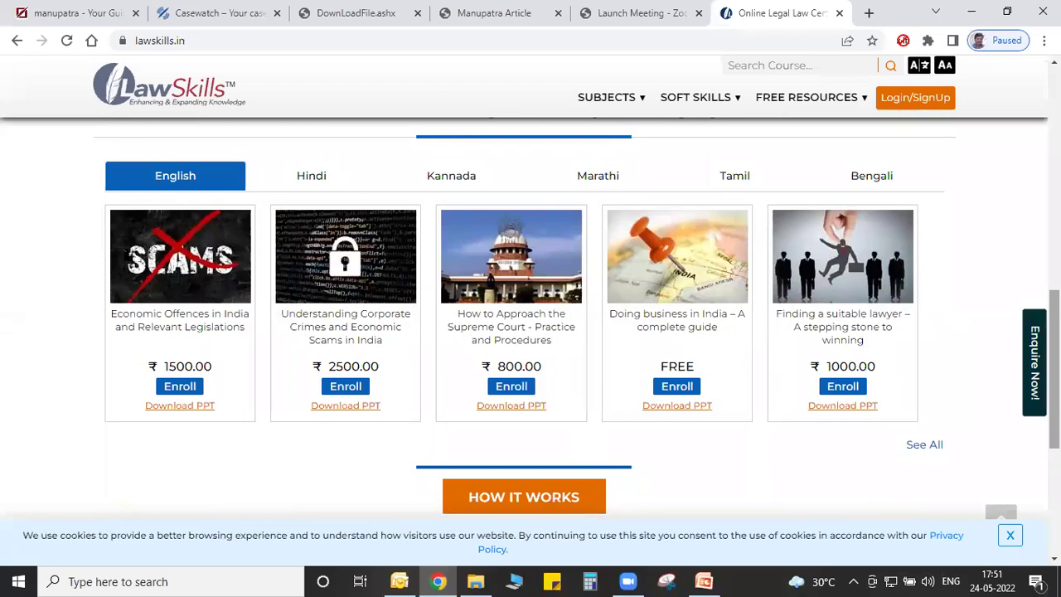
pyautogui.scroll(-3, 531, 319)
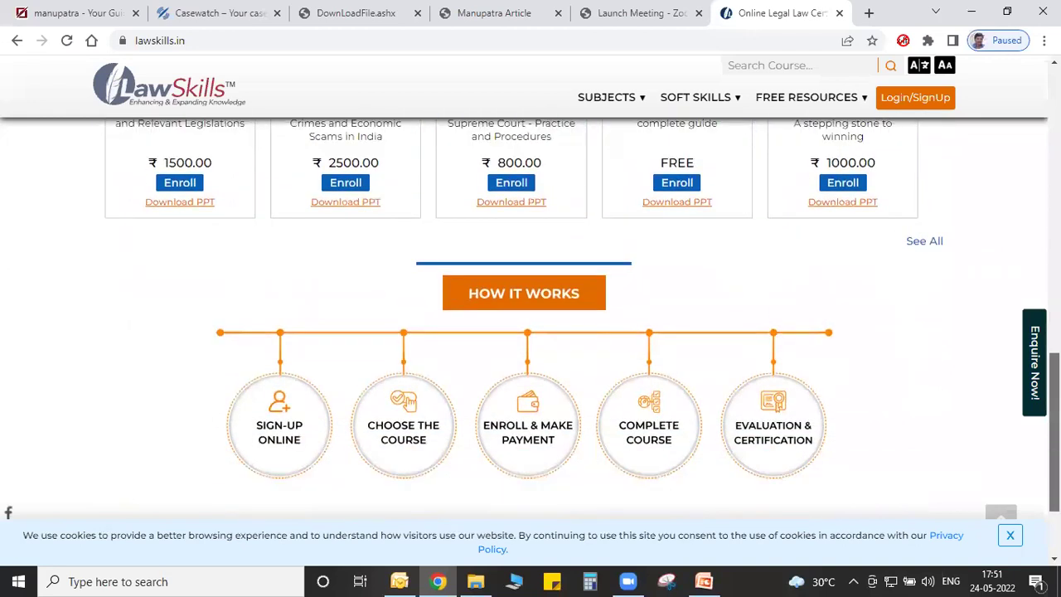
pyautogui.scroll(3, 530, 319)
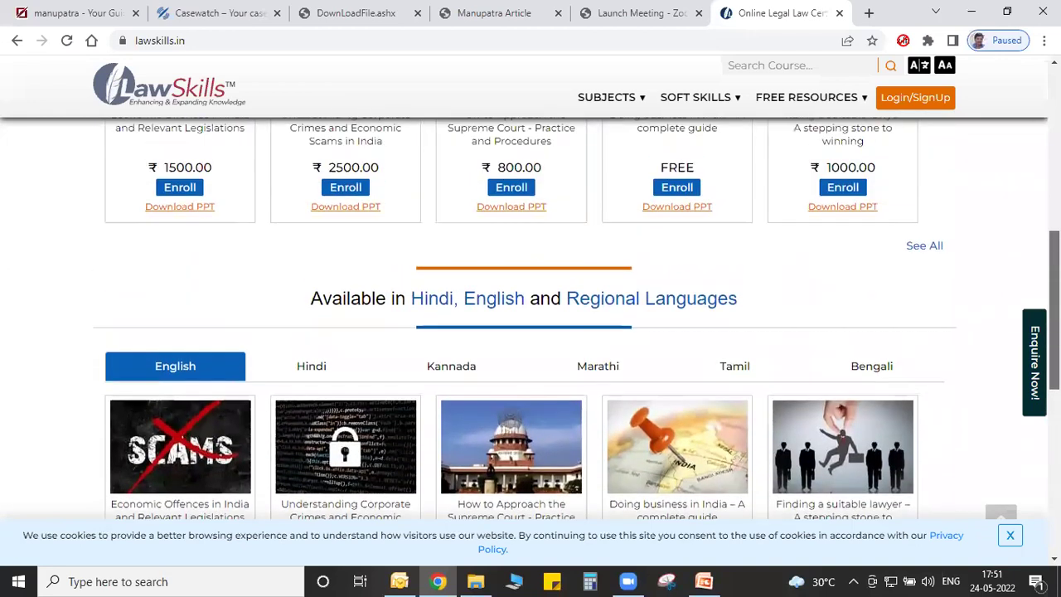
pyautogui.scroll(2, 530, 318)
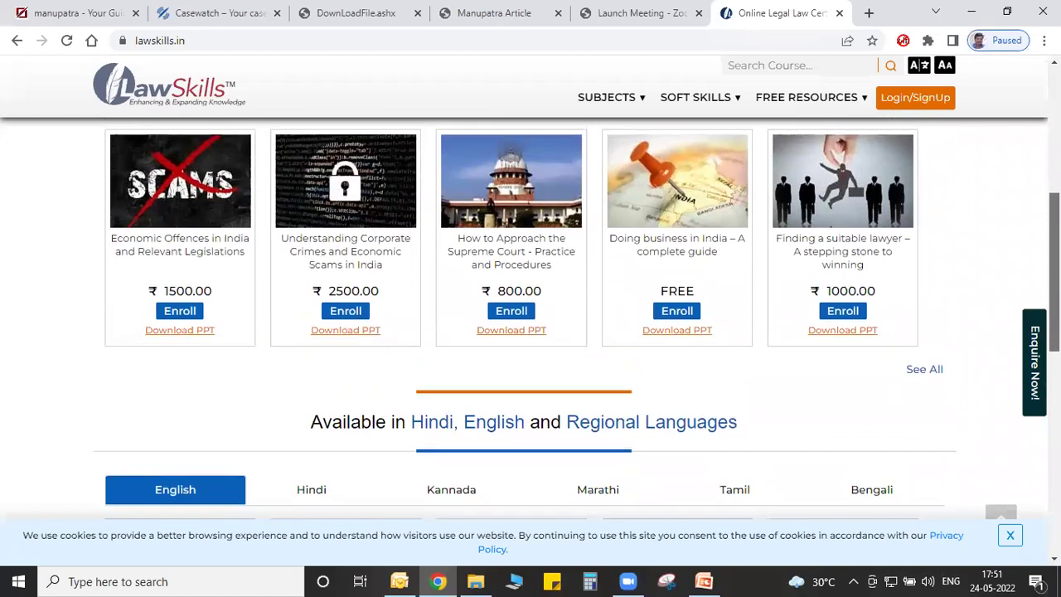
pyautogui.scroll(2, 1030, 246)
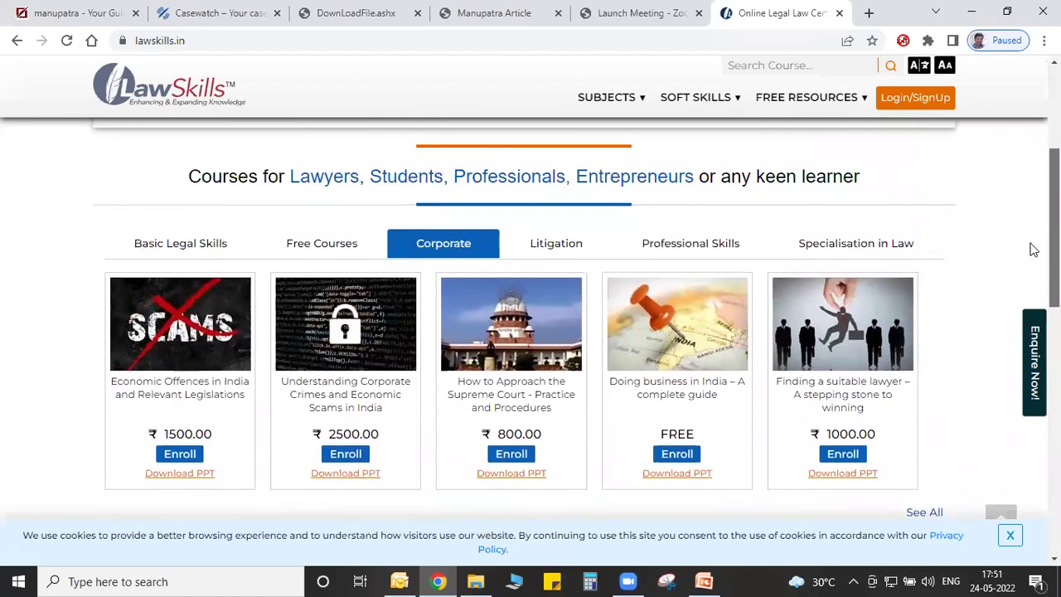
pyautogui.scroll(2, 1027, 236)
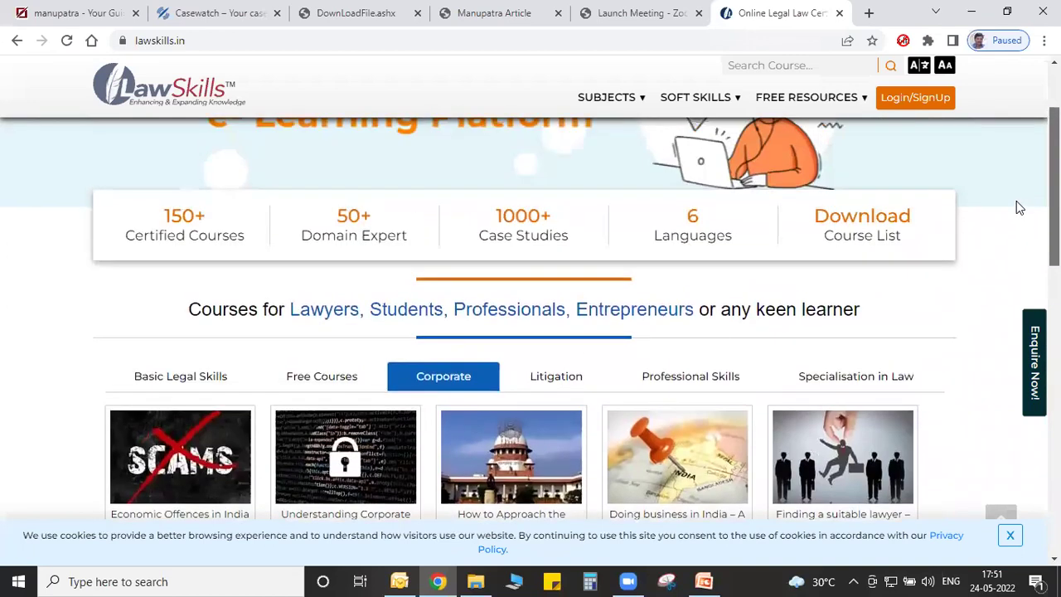
pyautogui.scroll(2, 1004, 170)
pyautogui.scroll(-3, 1005, 207)
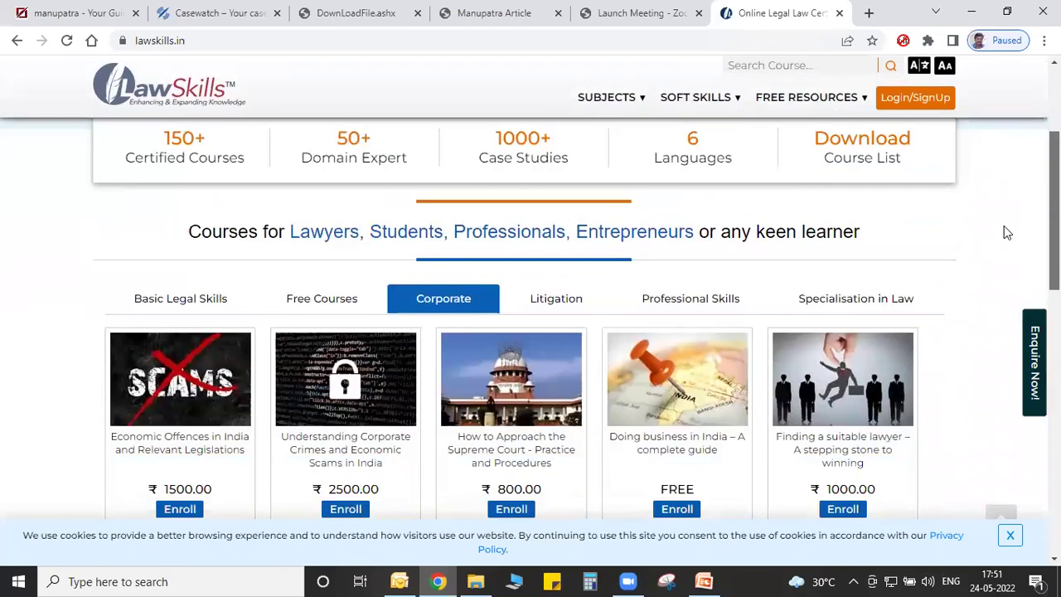
pyautogui.scroll(-1, 1004, 236)
pyautogui.scroll(-1, 1009, 268)
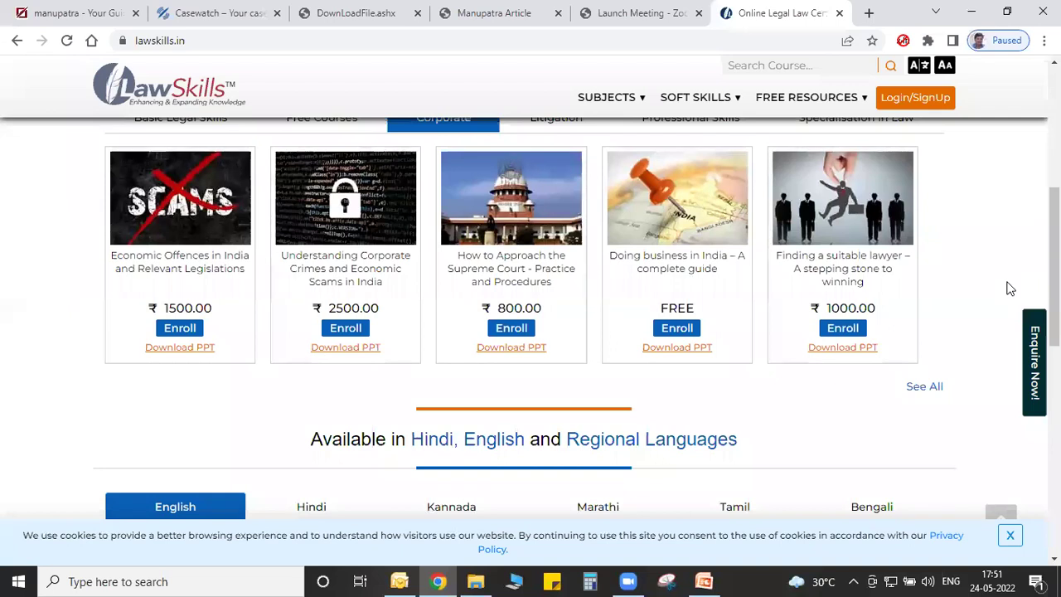
pyautogui.click(936, 387)
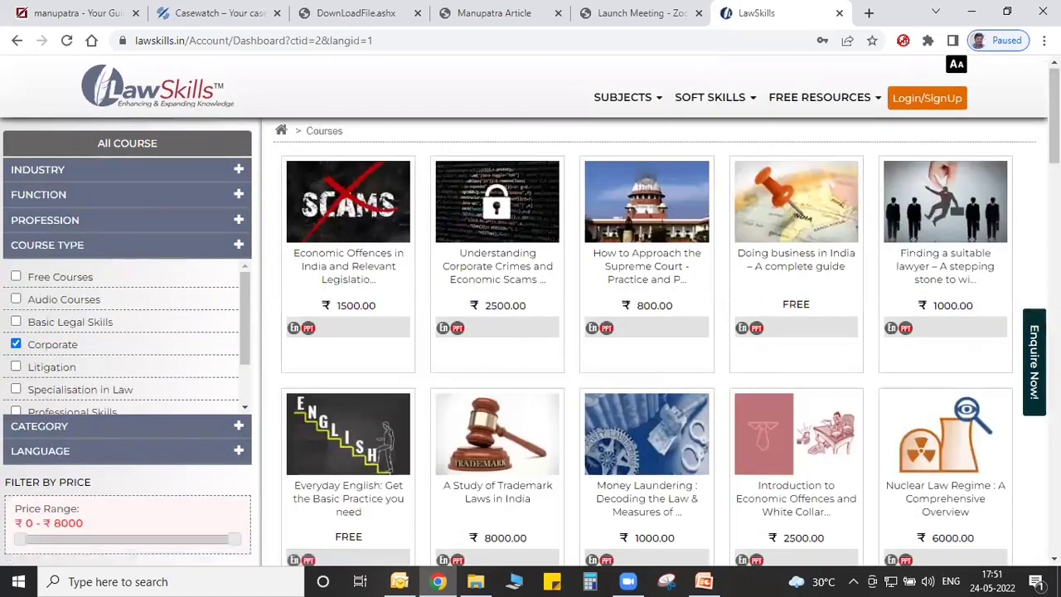
# Scroll the LawSkills Corporate course list back to the top and switch to the Manupatra tab.
pyautogui.scroll(-1, 646, 331)
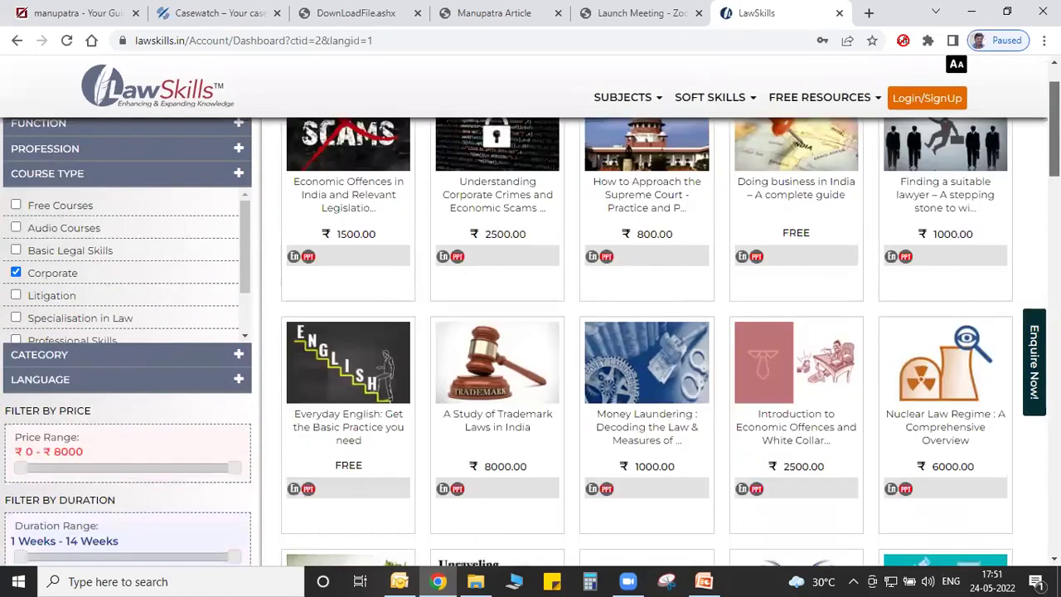
pyautogui.scroll(-3, 646, 332)
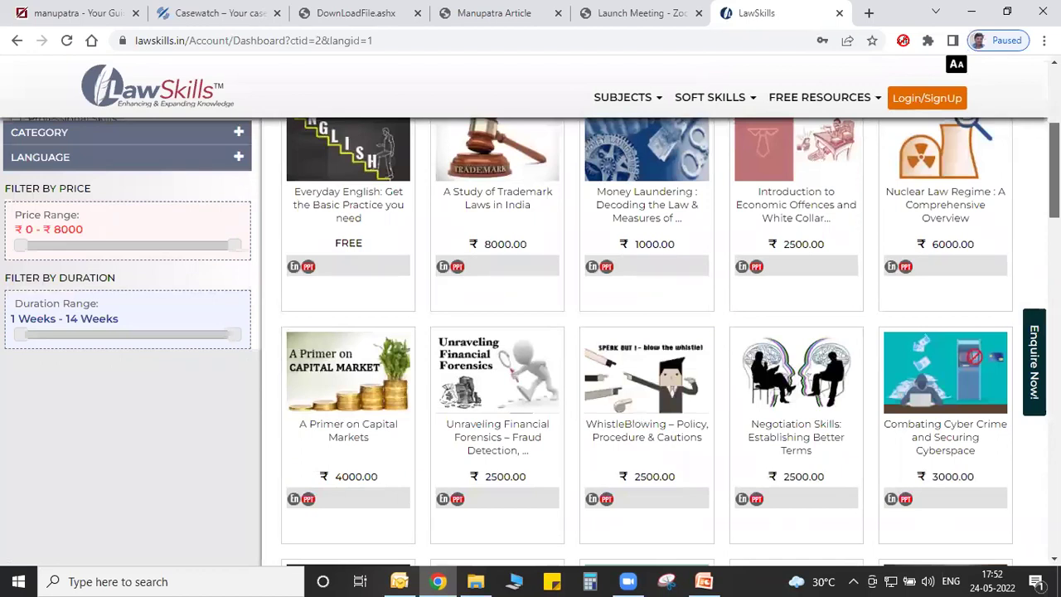
pyautogui.scroll(1, 646, 332)
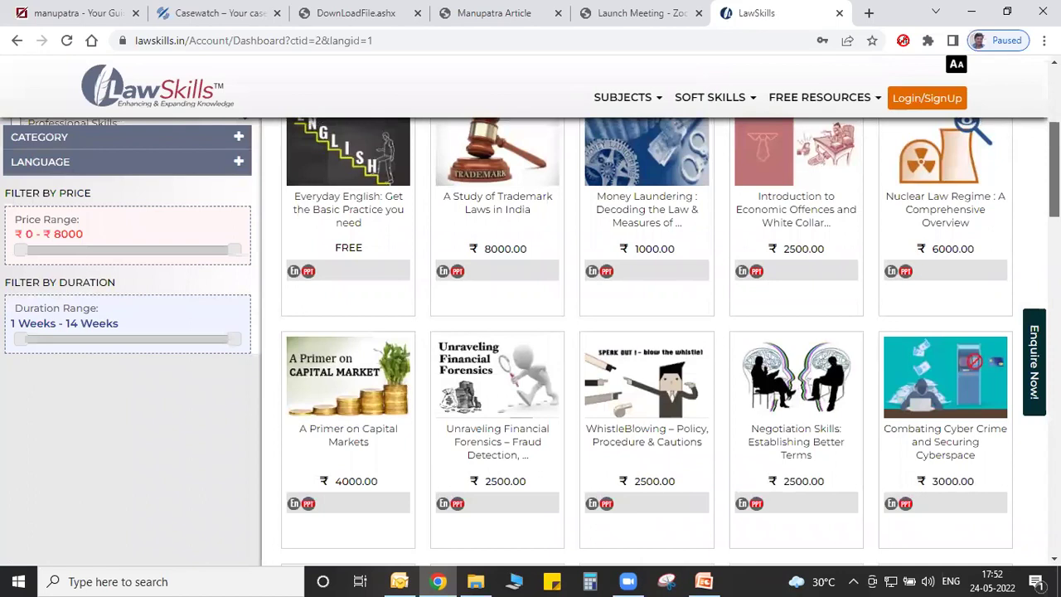
pyautogui.scroll(3, 647, 332)
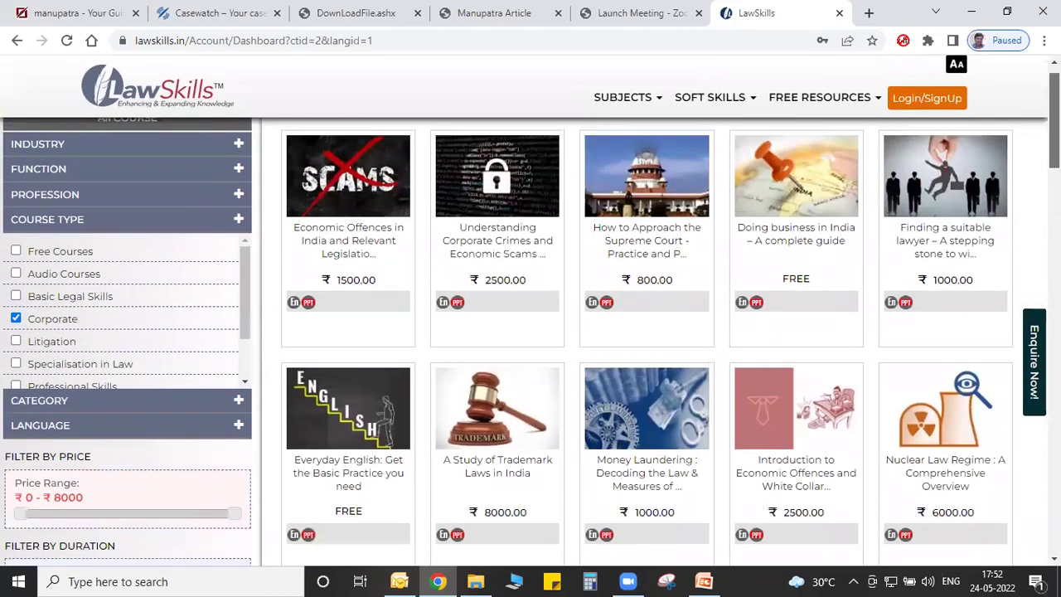
pyautogui.scroll(1, 646, 332)
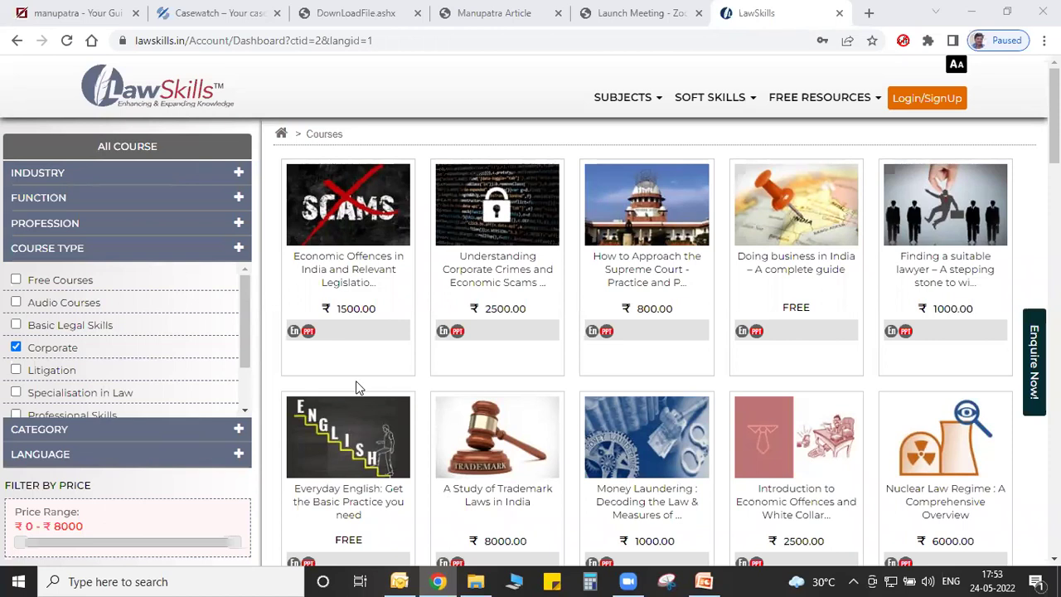
pyautogui.click(58, 13)
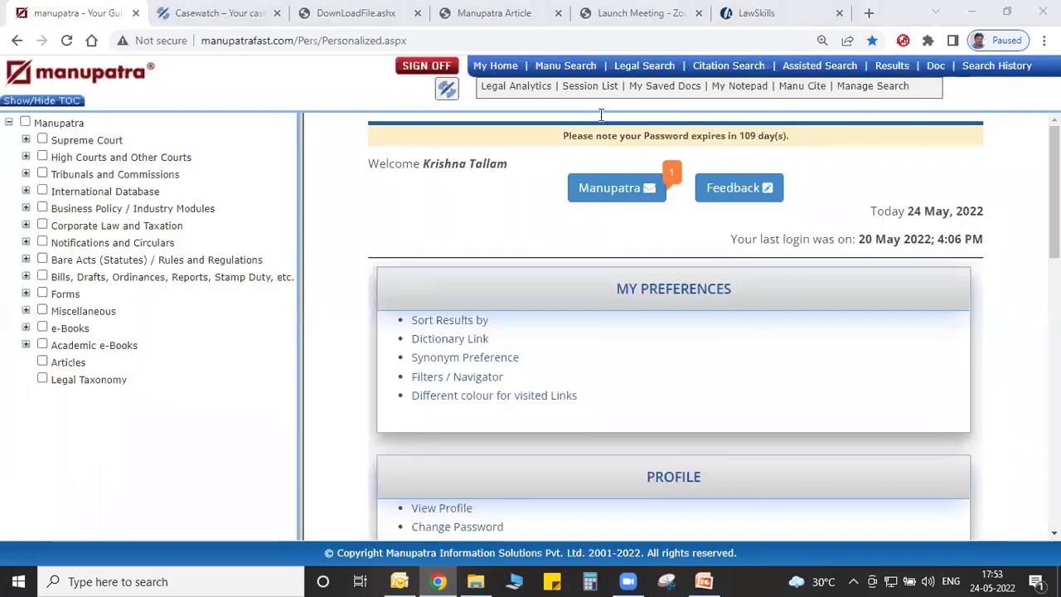
# Open the free-text Manu Search page and narrow the contents panel.
pyautogui.hotkey('alt', 'Tab')
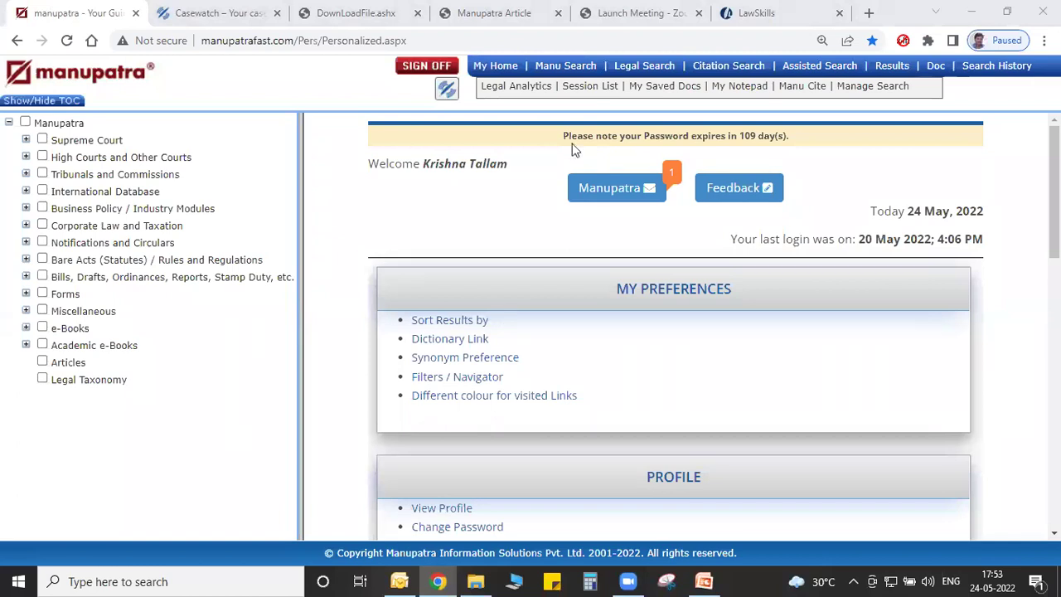
pyautogui.click(570, 71)
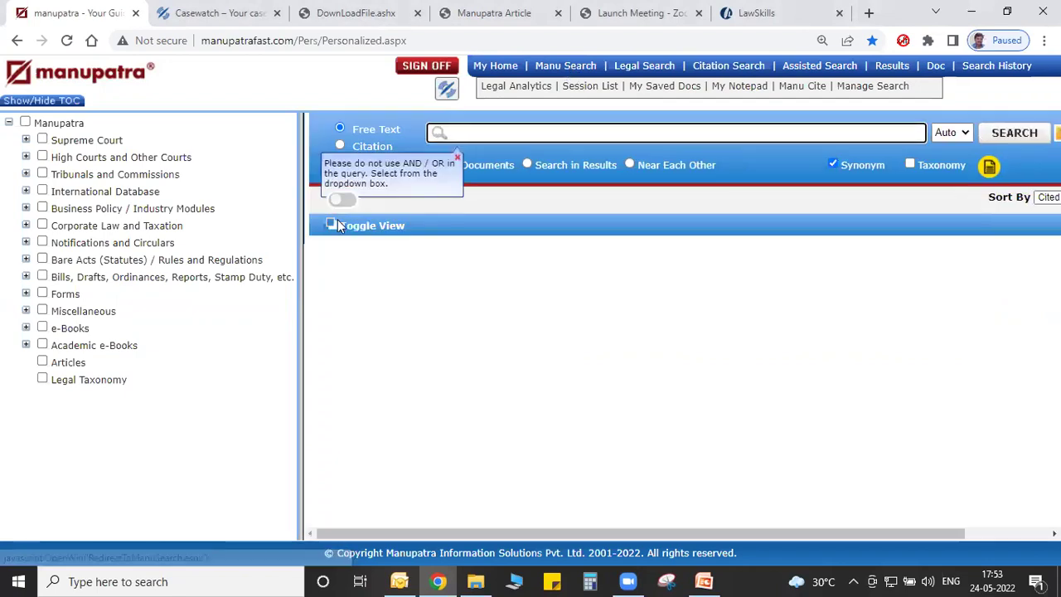
pyautogui.moveTo(303, 276); pyautogui.dragTo(213, 268)
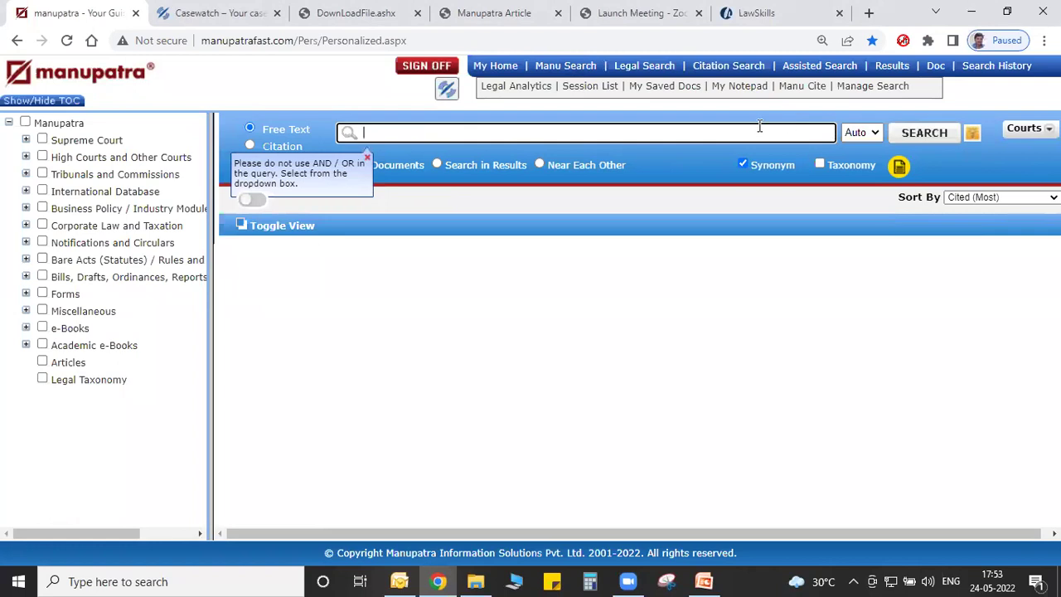
# Enter the query 'gunder justice', correcting the mistyped 'junder justice'.
pyautogui.write('junder justice')
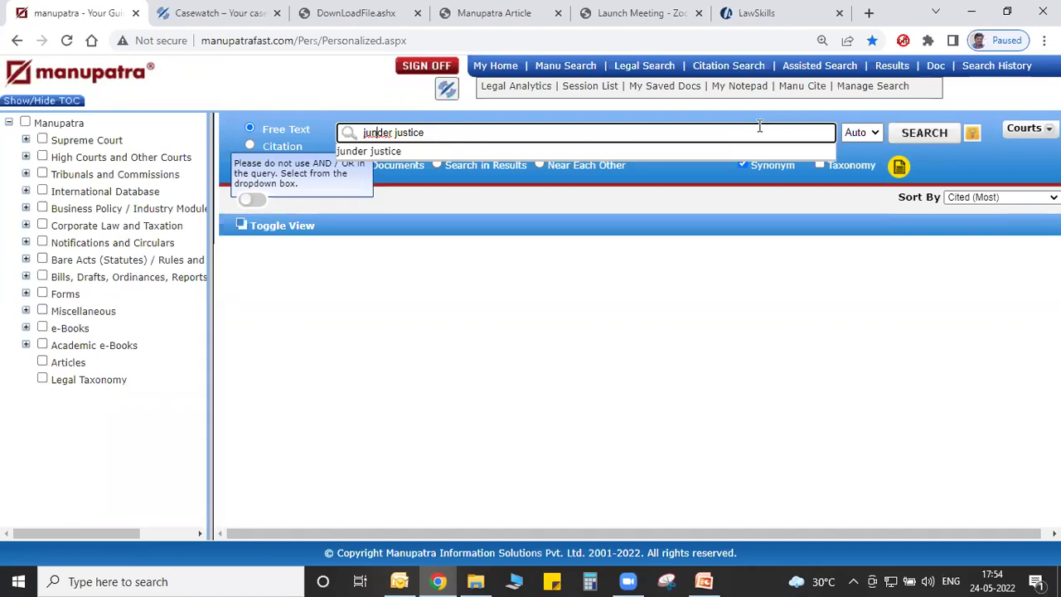
pyautogui.press('Delete')
pyautogui.write('g')
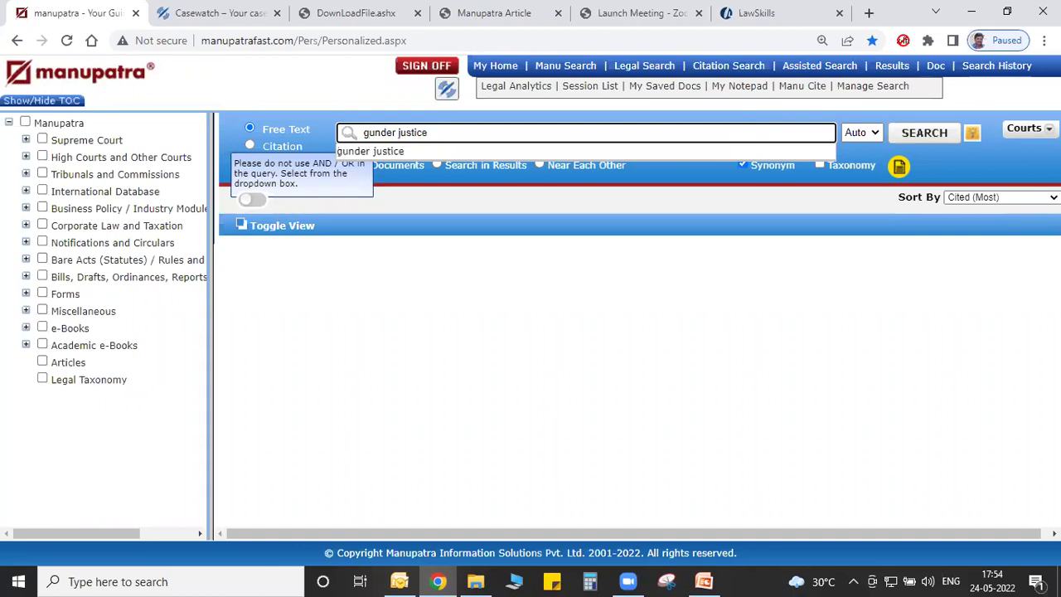
# Run the 'gunder justice' search, enable Search in Results, and view Search History (18 hits).
pyautogui.click(923, 134)
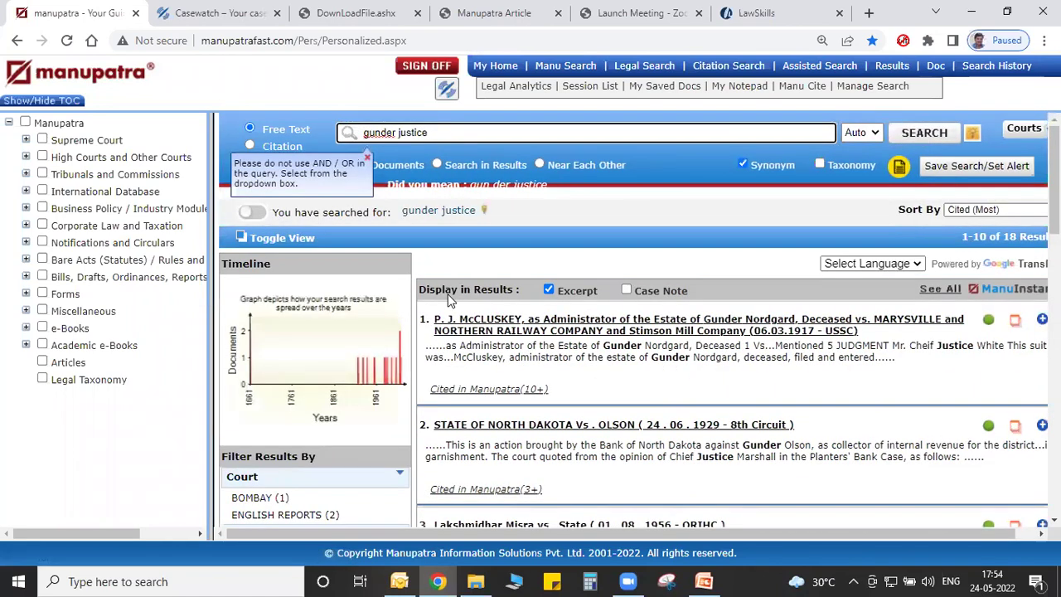
pyautogui.moveTo(208, 374); pyautogui.dragTo(105, 371)
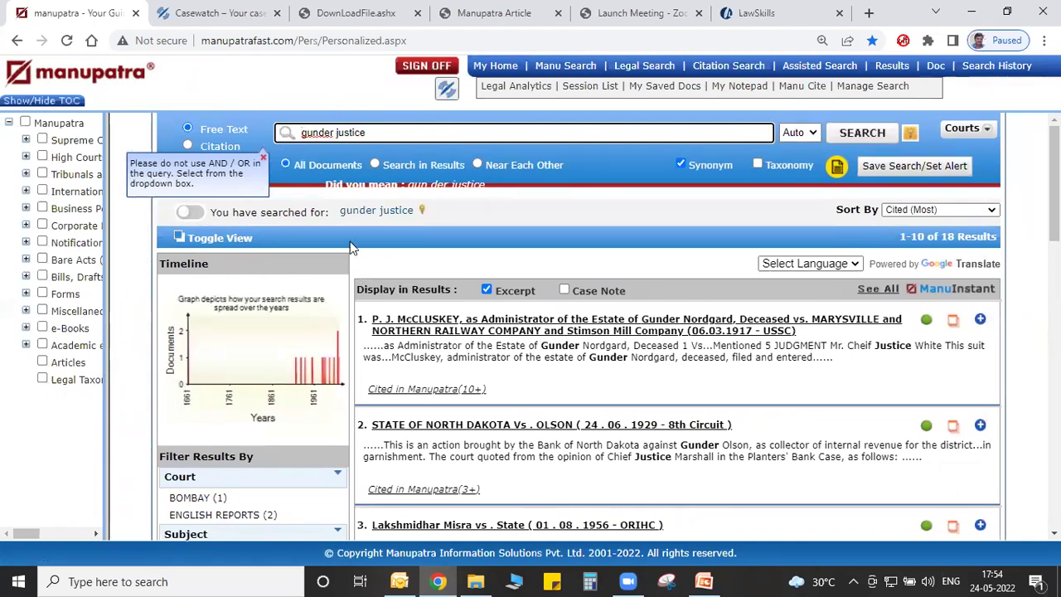
pyautogui.scroll(-1, 493, 209)
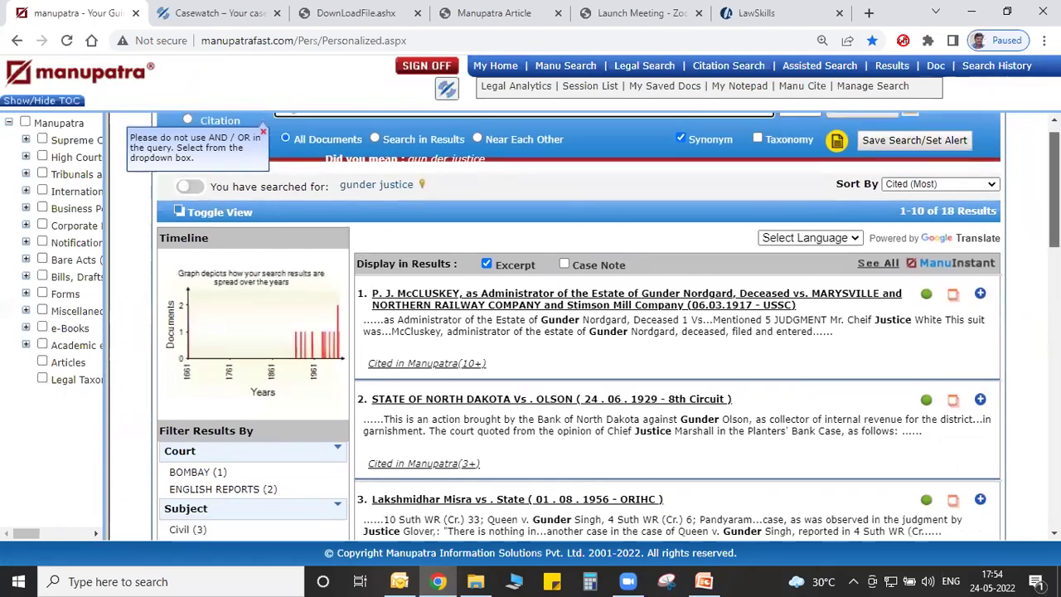
pyautogui.scroll(1, 492, 209)
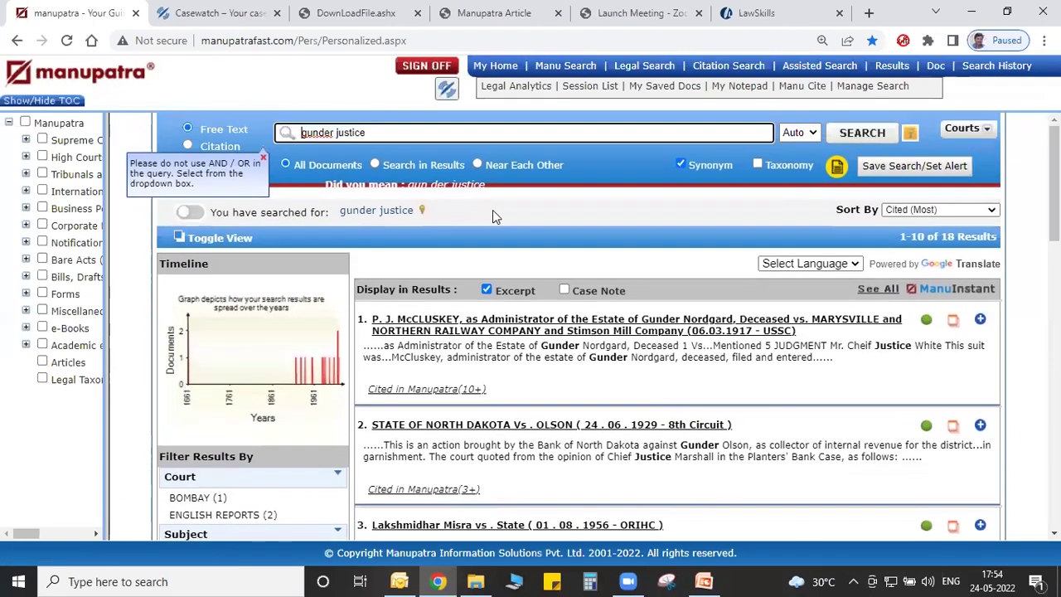
pyautogui.click(374, 165)
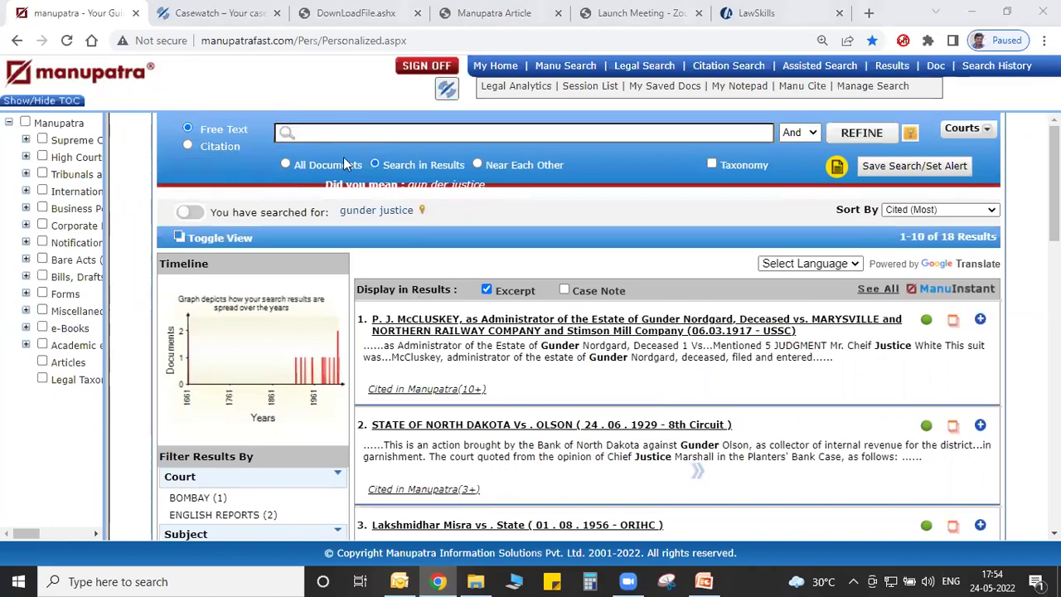
pyautogui.click(569, 69)
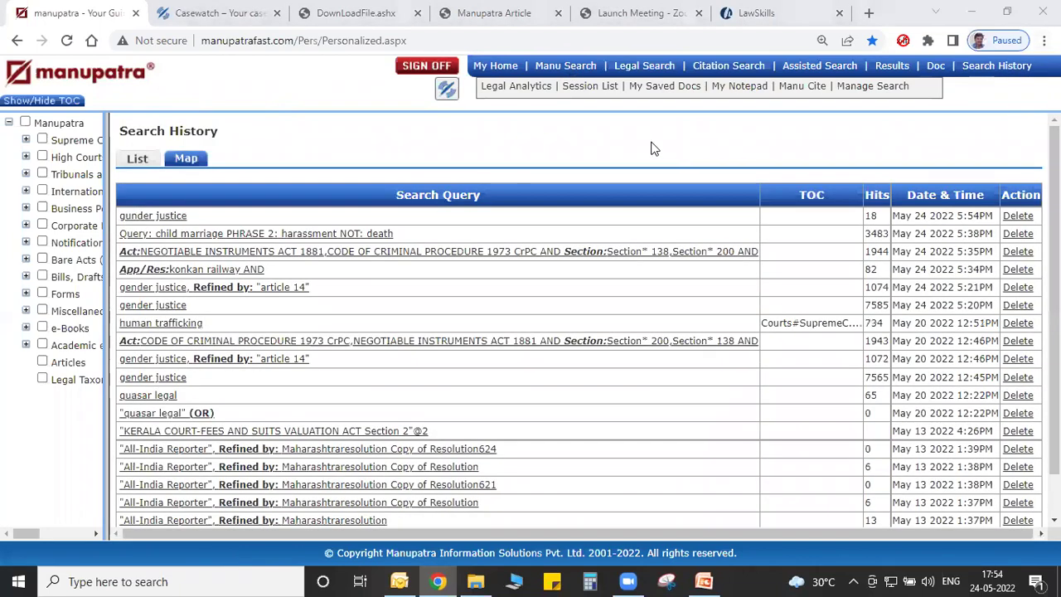
# Reopen the 1074-result gender justice search refined by article 14 and start a Search in Results query.
pyautogui.click(197, 295)
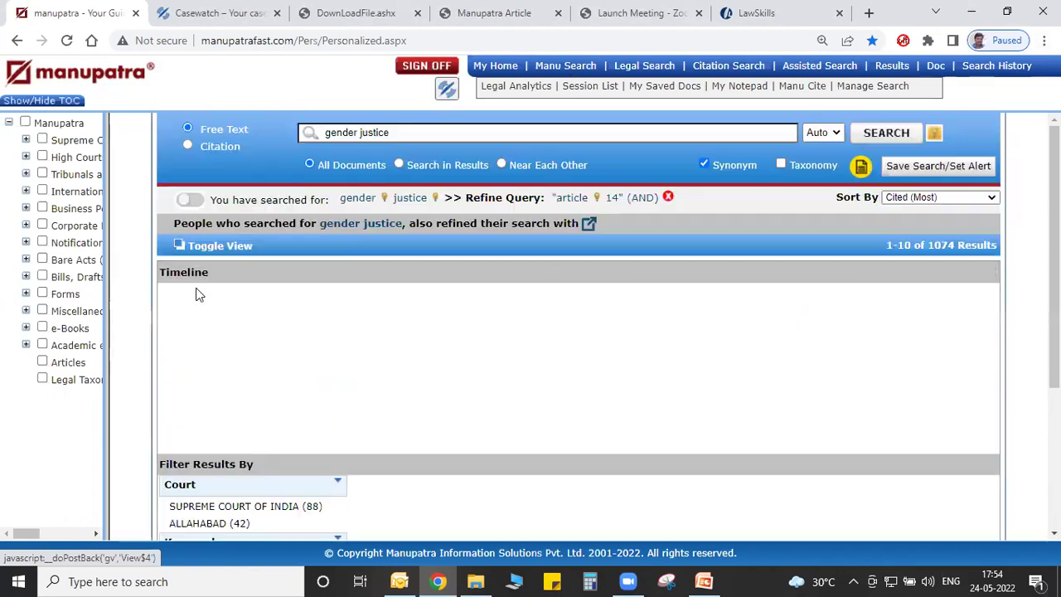
pyautogui.click(375, 164)
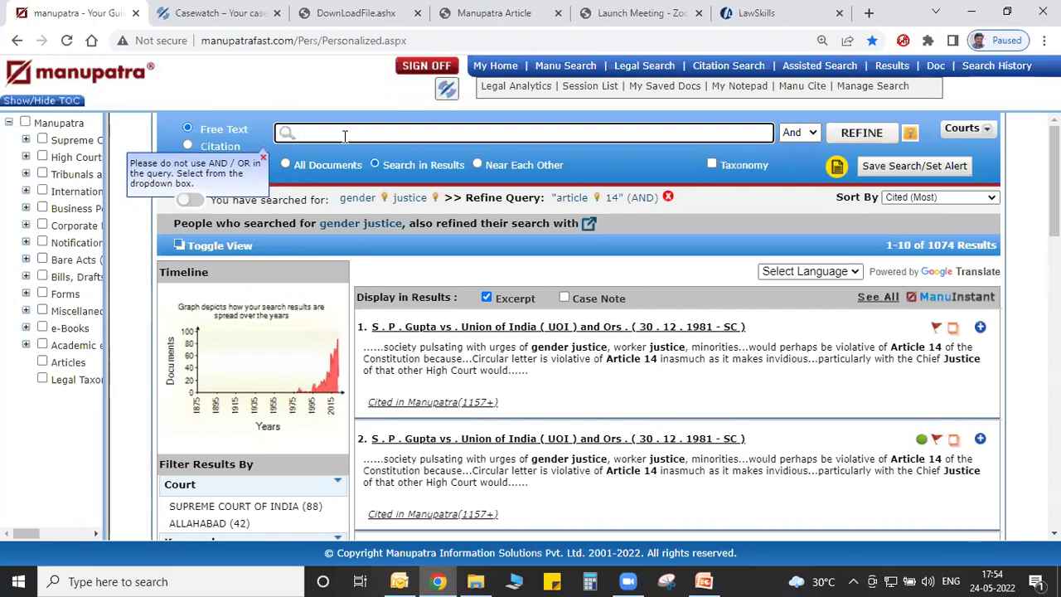
pyautogui.click(345, 136)
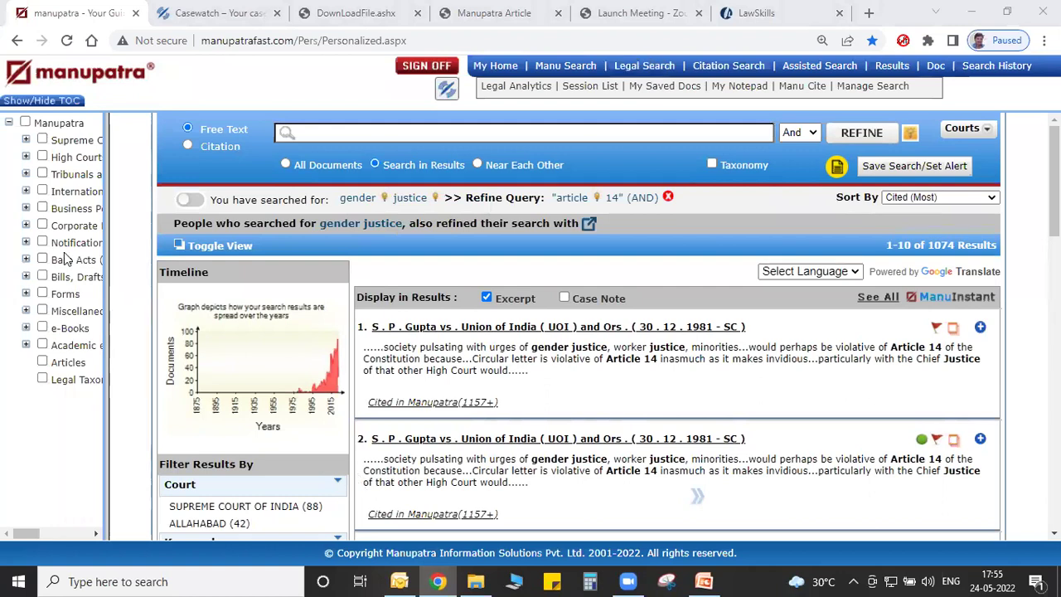
# Resize the contents panel and open the Articles section.
pyautogui.moveTo(105, 258); pyautogui.dragTo(344, 227)
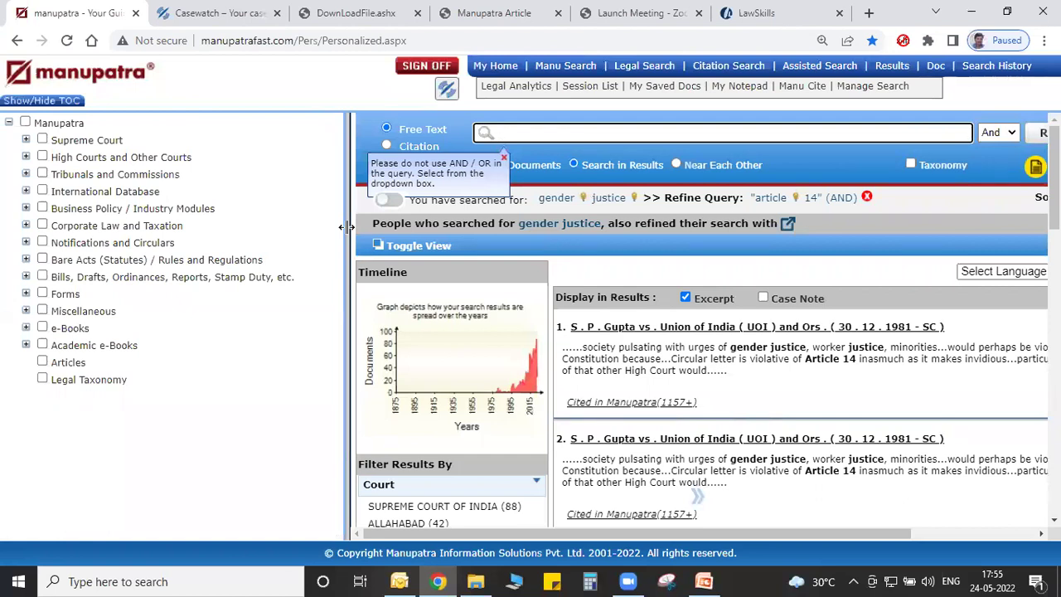
pyautogui.moveTo(347, 227); pyautogui.dragTo(169, 225)
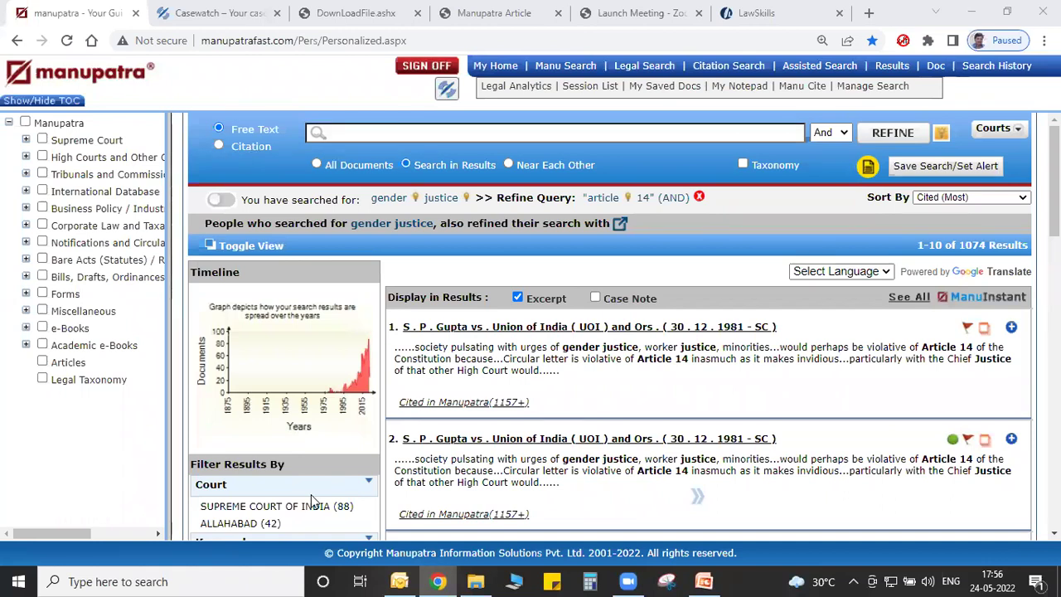
pyautogui.click(74, 363)
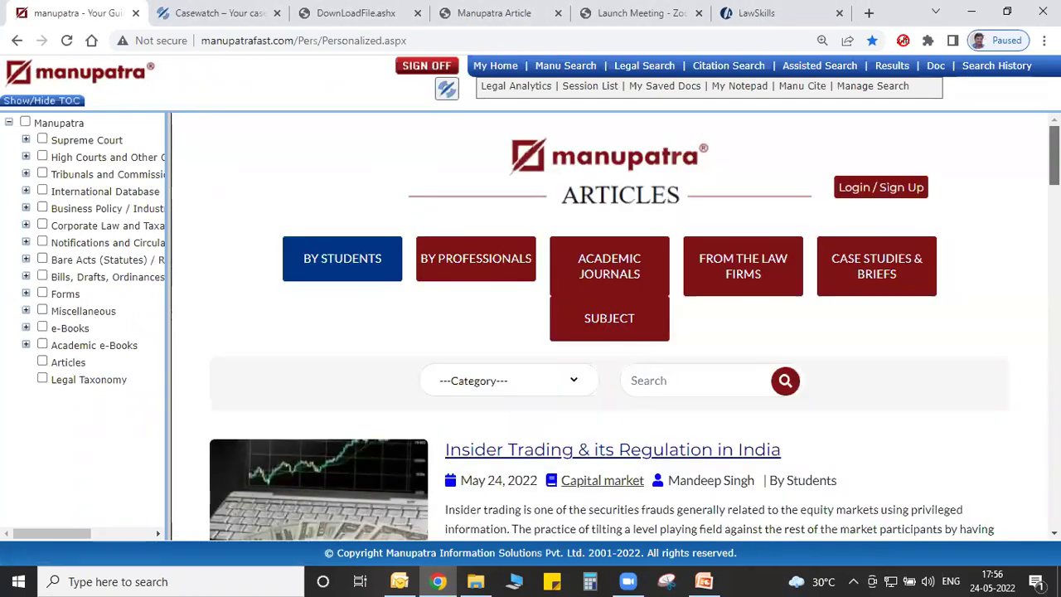
pyautogui.scroll(-2, 609, 332)
pyautogui.scroll(-2, 609, 332)
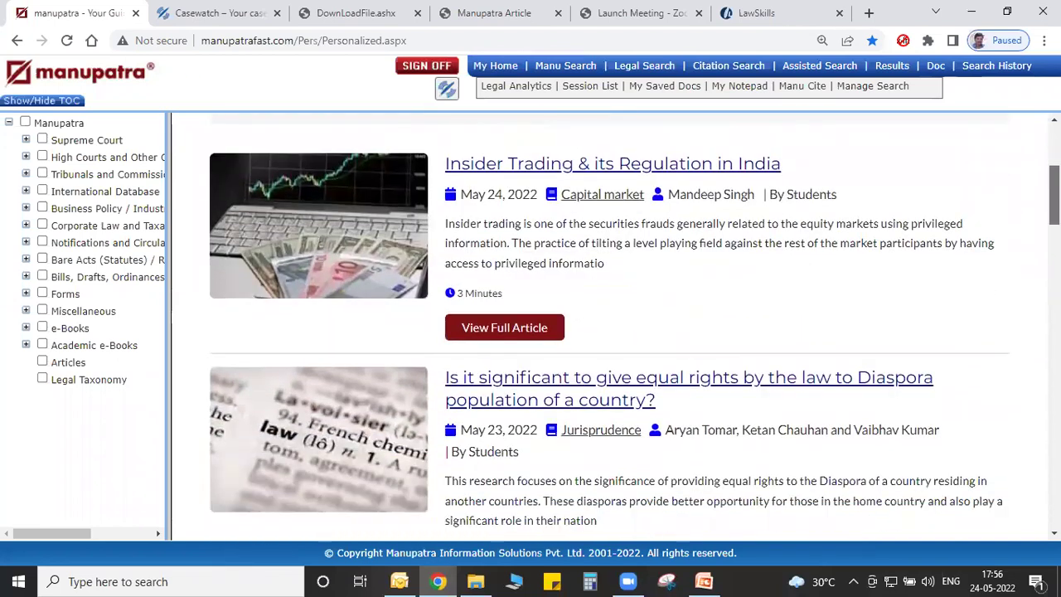
pyautogui.scroll(1, 609, 331)
pyautogui.scroll(1, 609, 332)
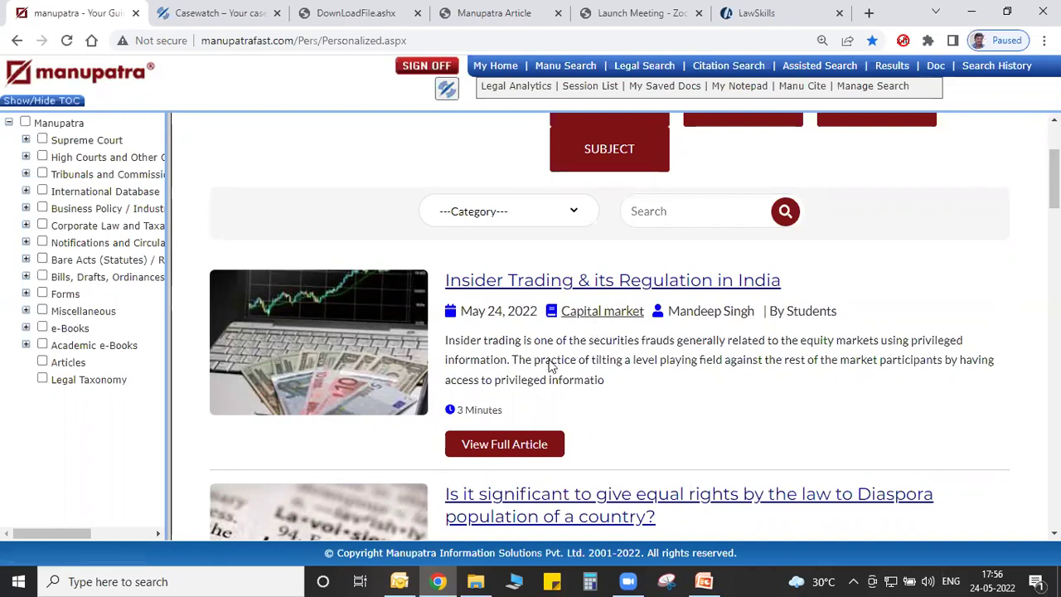
# Open 'Insider Trading & its Regulation in India' in a new tab and scroll to its Introduction.
pyautogui.click(542, 280)
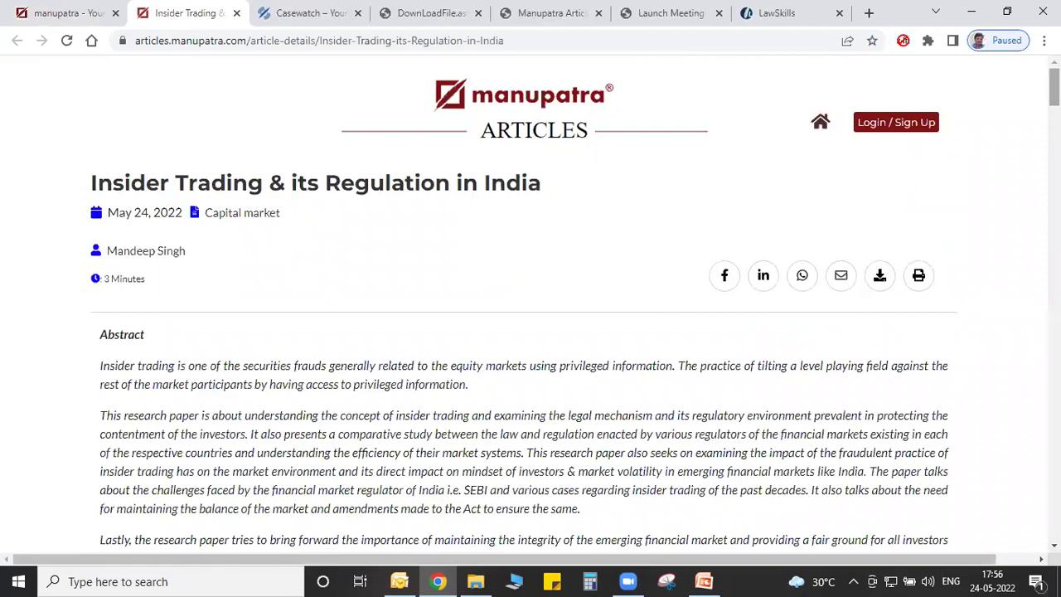
pyautogui.scroll(-7, 530, 304)
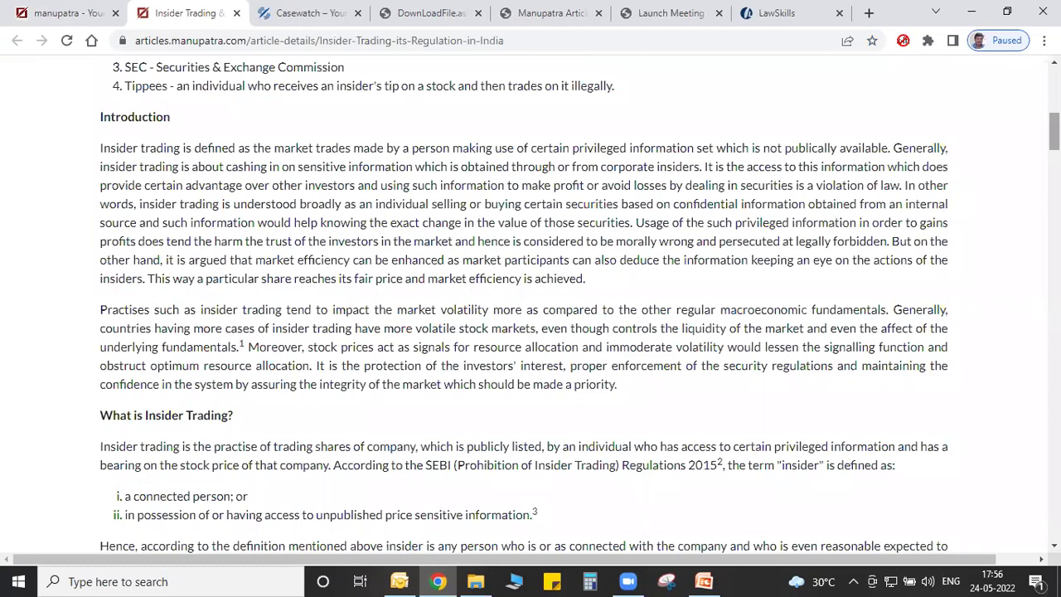
pyautogui.hotkey('alt', 'Tab')
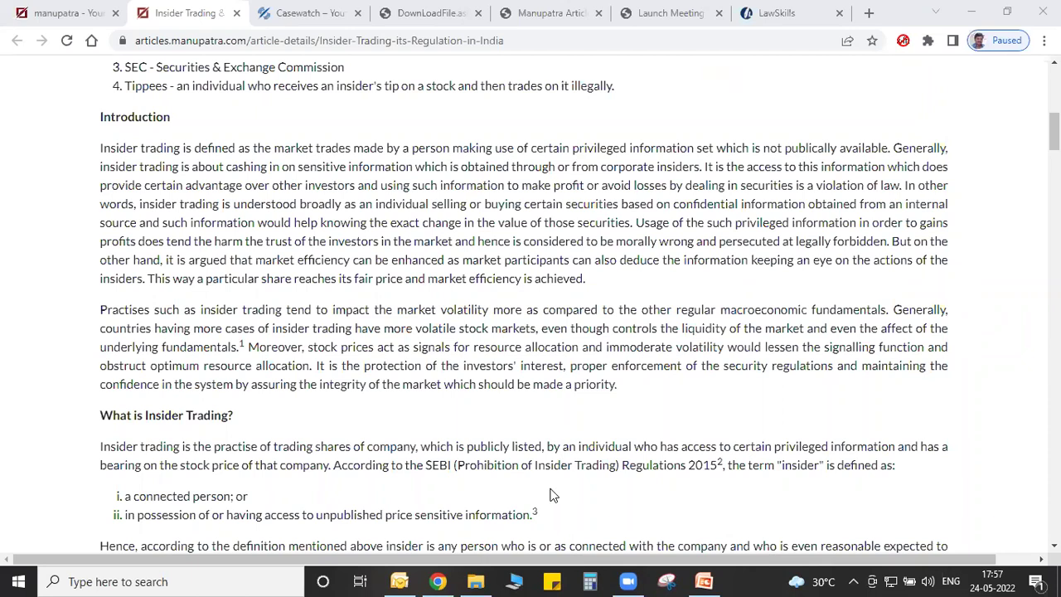
# Return to the main Manupatra tab, widen the contents panel slightly, and scroll Articles to the top.
pyautogui.click(69, 8)
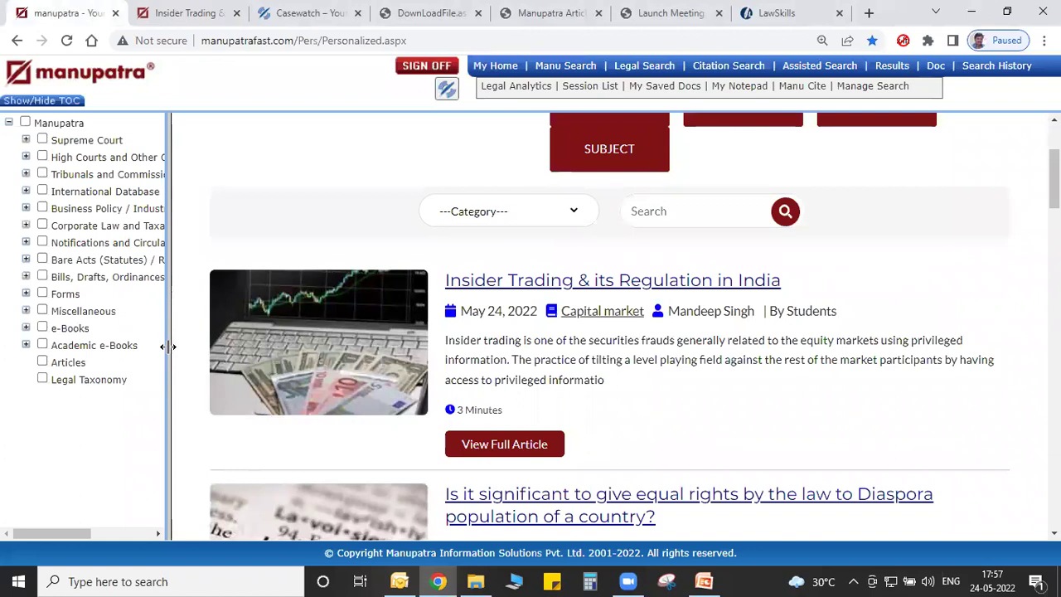
pyautogui.moveTo(168, 346); pyautogui.dragTo(160, 370)
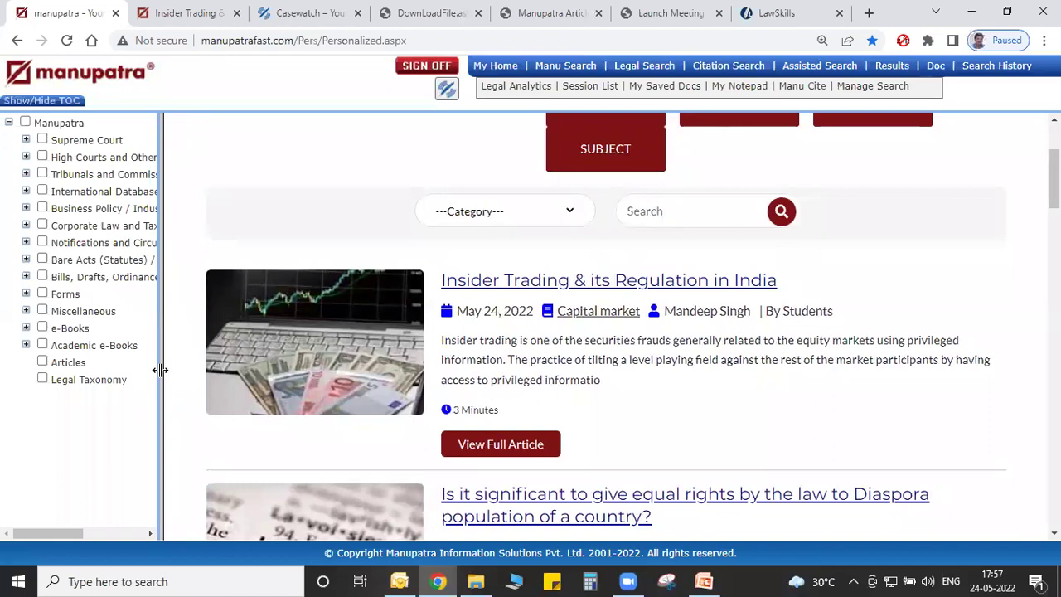
pyautogui.scroll(2, 973, 267)
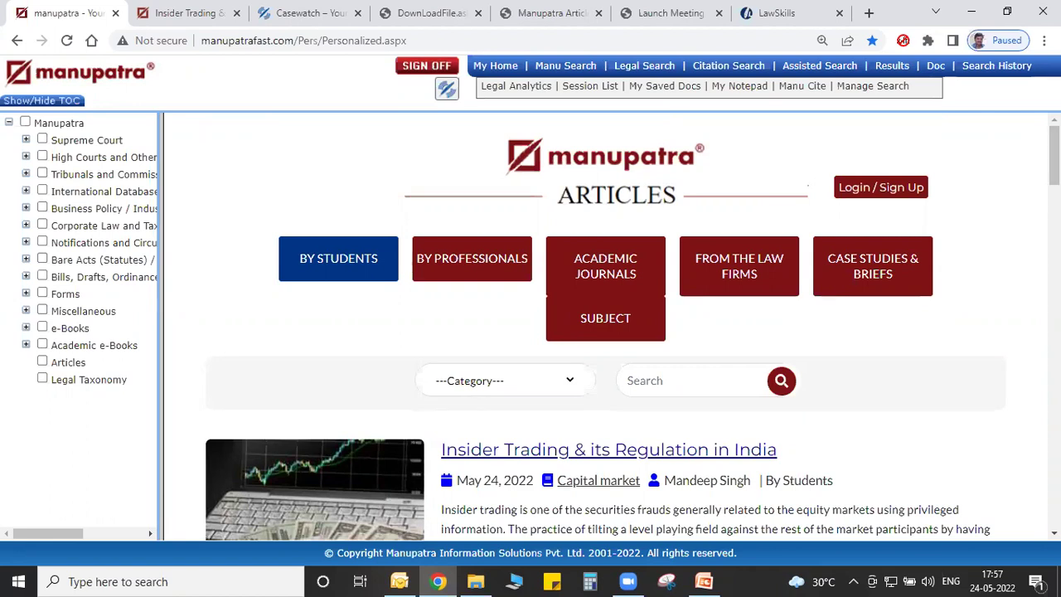
# Go to Citation Search and browse the List of Publishers window's 352 publishers from Agra F.B.
pyautogui.click(649, 65)
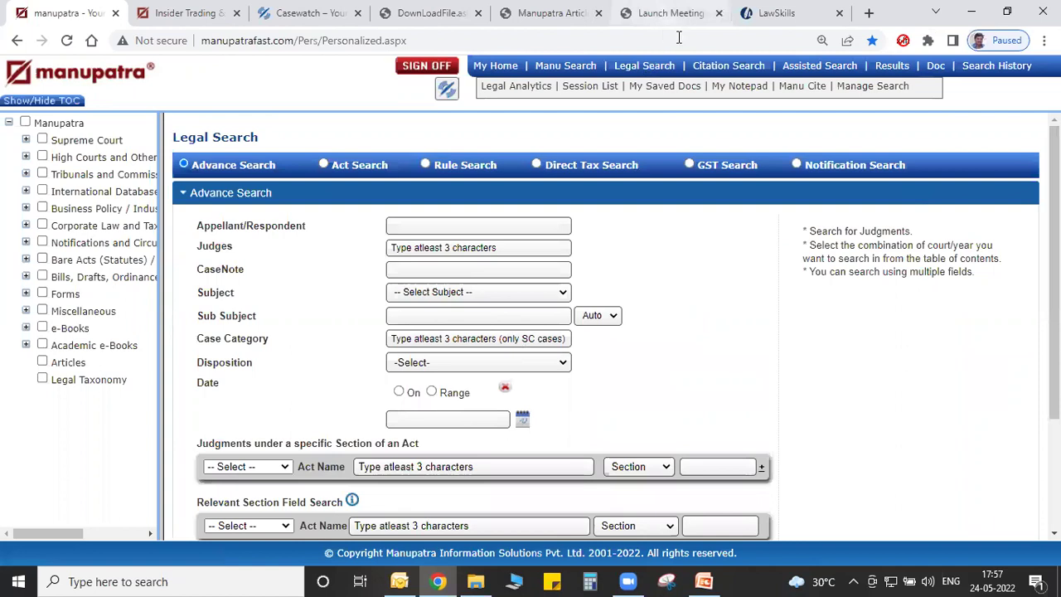
pyautogui.click(705, 66)
pyautogui.click(235, 387)
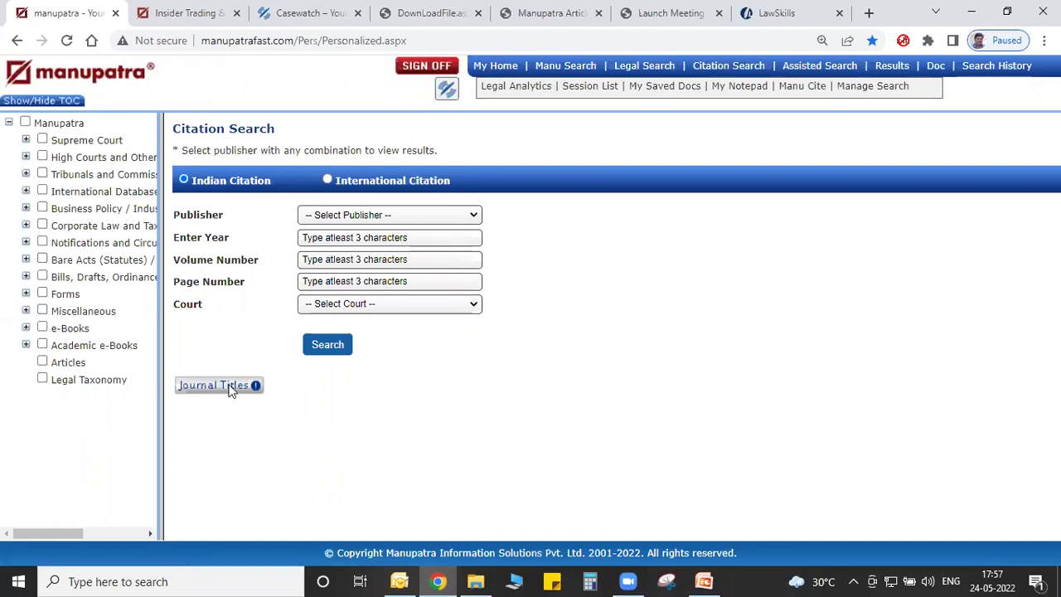
pyautogui.click(231, 388)
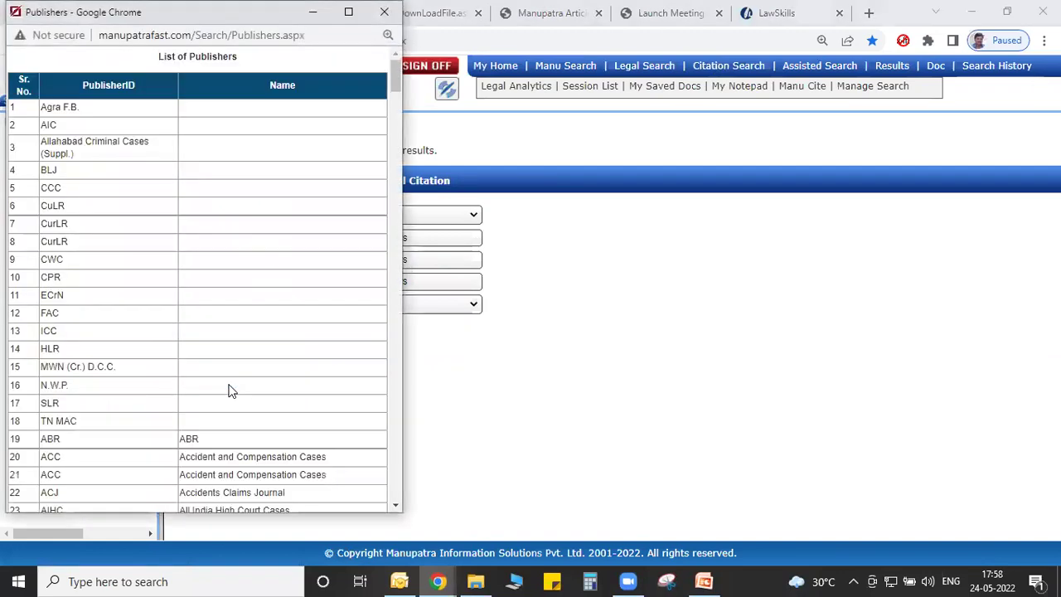
pyautogui.moveTo(394, 76); pyautogui.dragTo(115, 504)
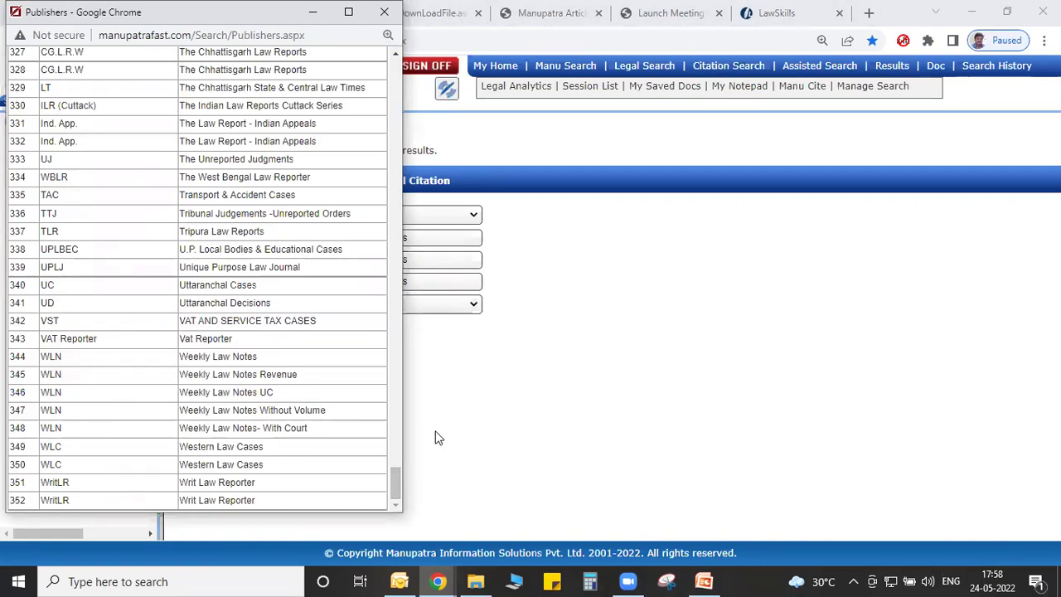
pyautogui.scroll(10, 396, 454)
pyautogui.scroll(20, 396, 321)
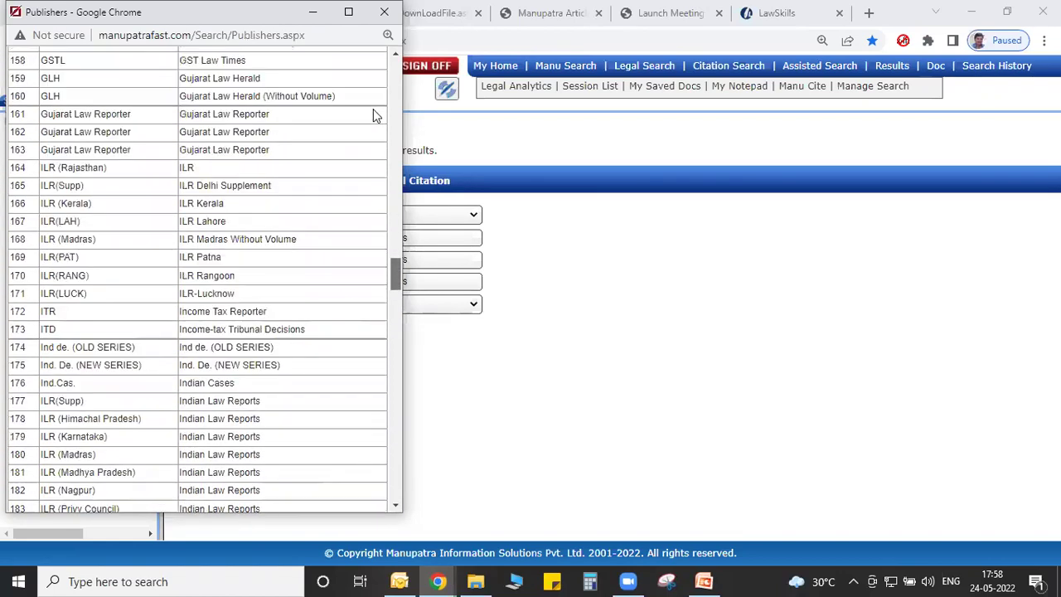
# Close the publishers window and pick ACC as publisher by typing 'acc'.
pyautogui.click(384, 14)
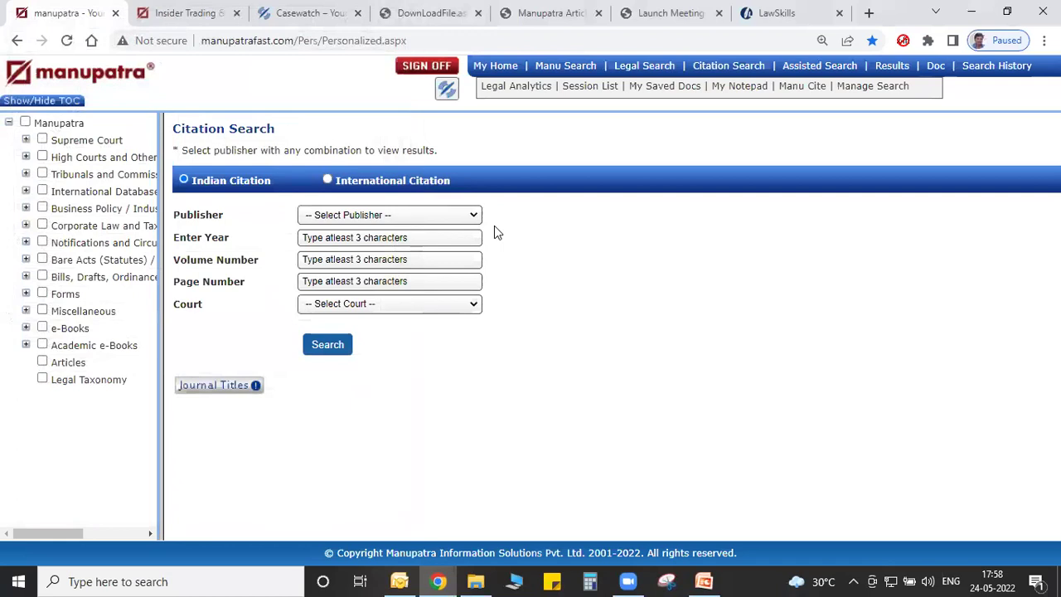
pyautogui.click(442, 215)
pyautogui.write('acc')
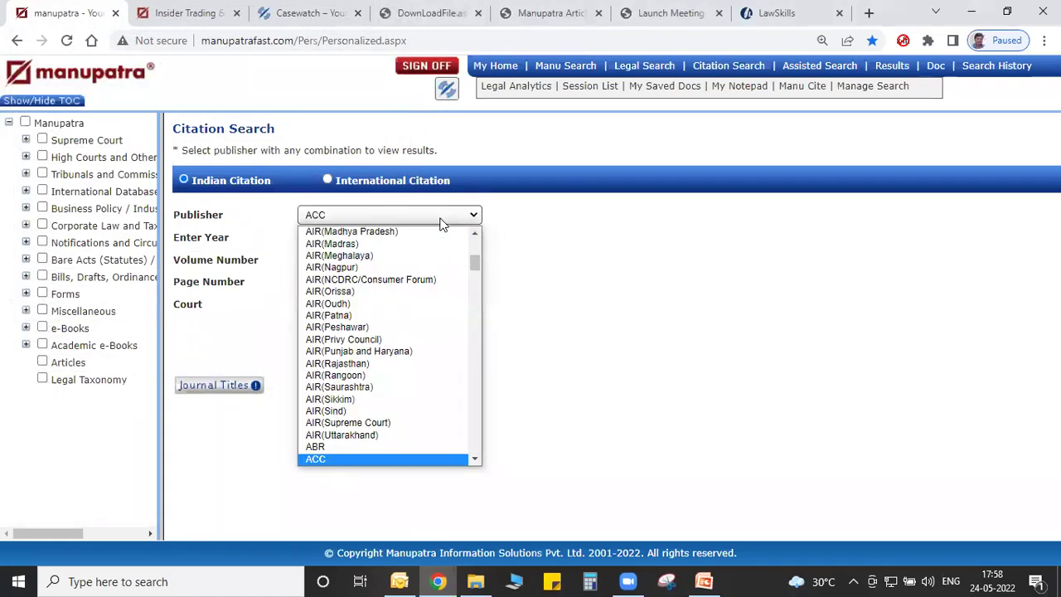
pyautogui.press('Down')
pyautogui.press('Down')
pyautogui.press('Up')
pyautogui.press('Up')
pyautogui.press('Return')
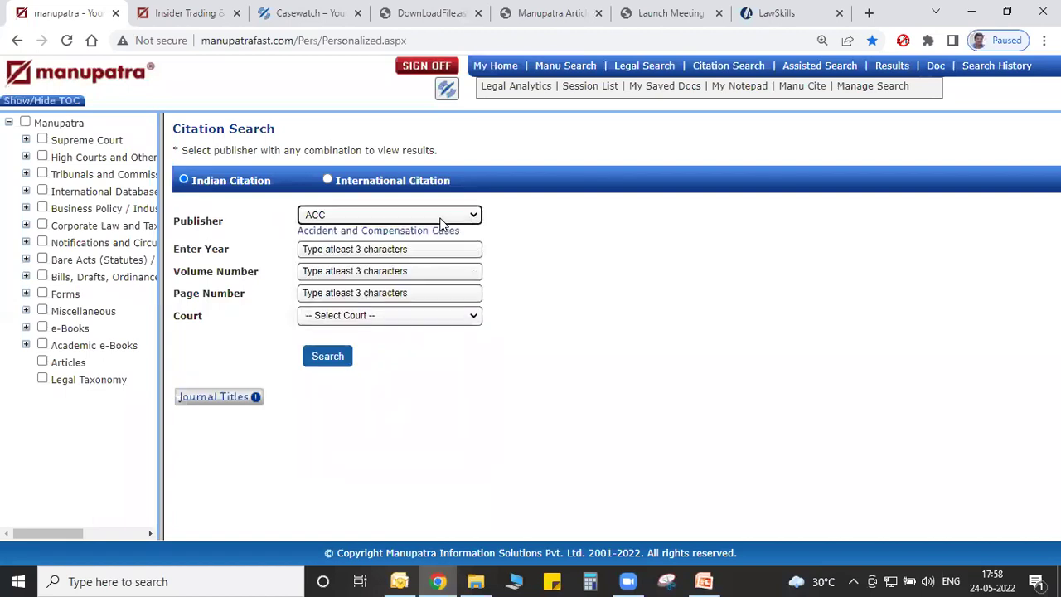
# Change the publisher to ACJ (Accidents Claims Journal).
pyautogui.click(440, 218)
pyautogui.press('Down')
pyautogui.press('Down')
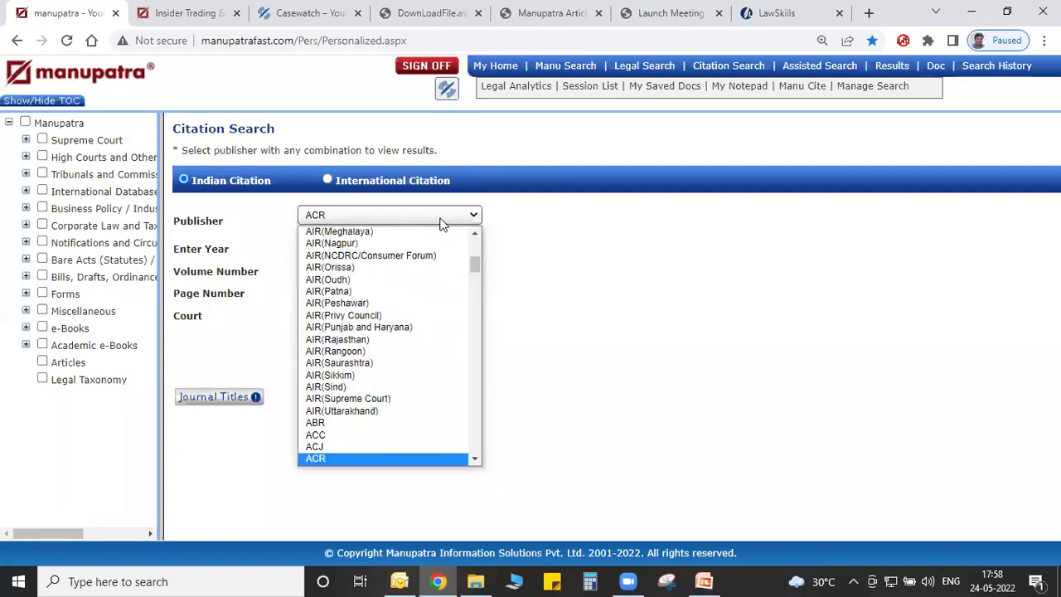
pyautogui.press('Down')
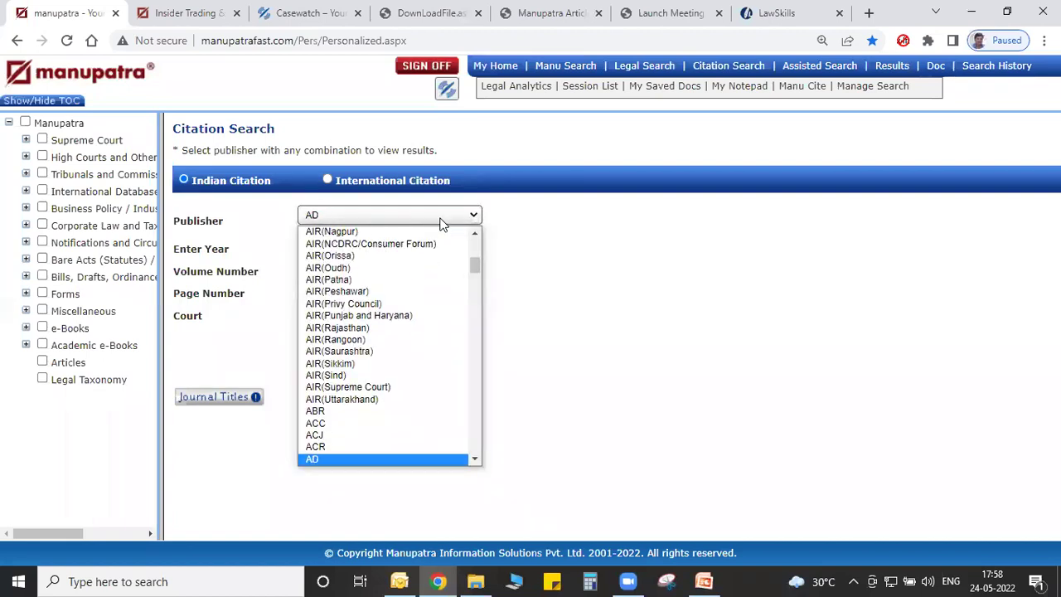
pyautogui.press('Up')
pyautogui.press('Up')
pyautogui.press('Return')
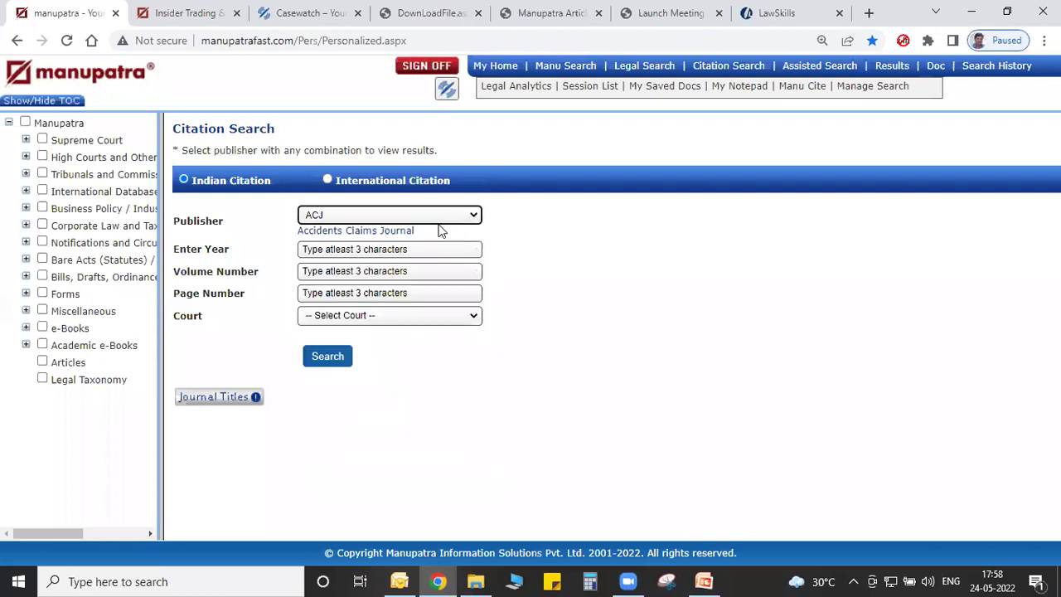
pyautogui.tripleClick(540, 263)
pyautogui.click(543, 264)
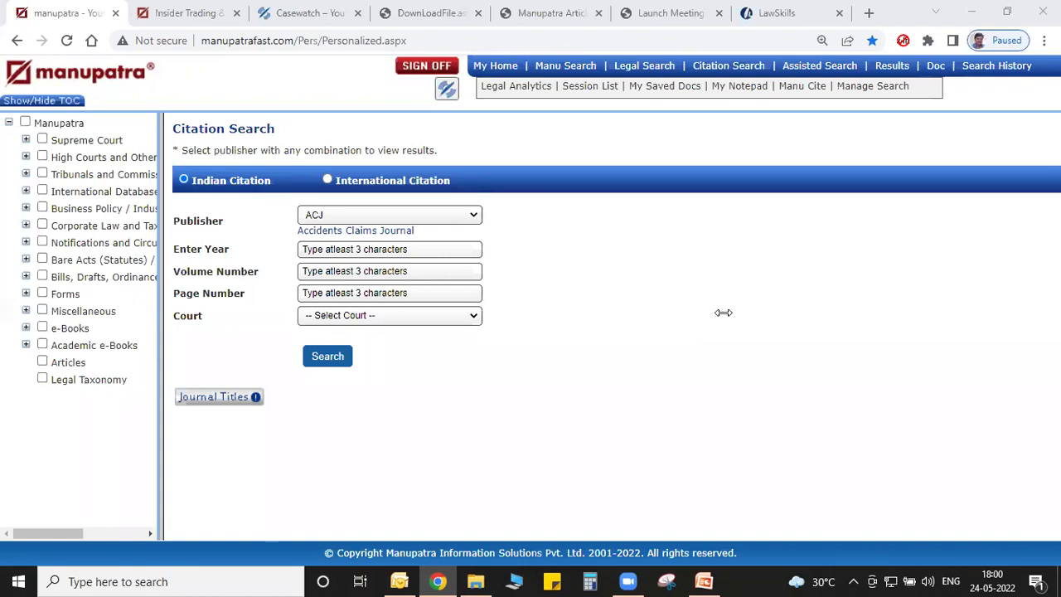
# Open Legal Analytics in a new tab and show Advance Judge Analytics for the Karnataka court.
pyautogui.click(542, 87)
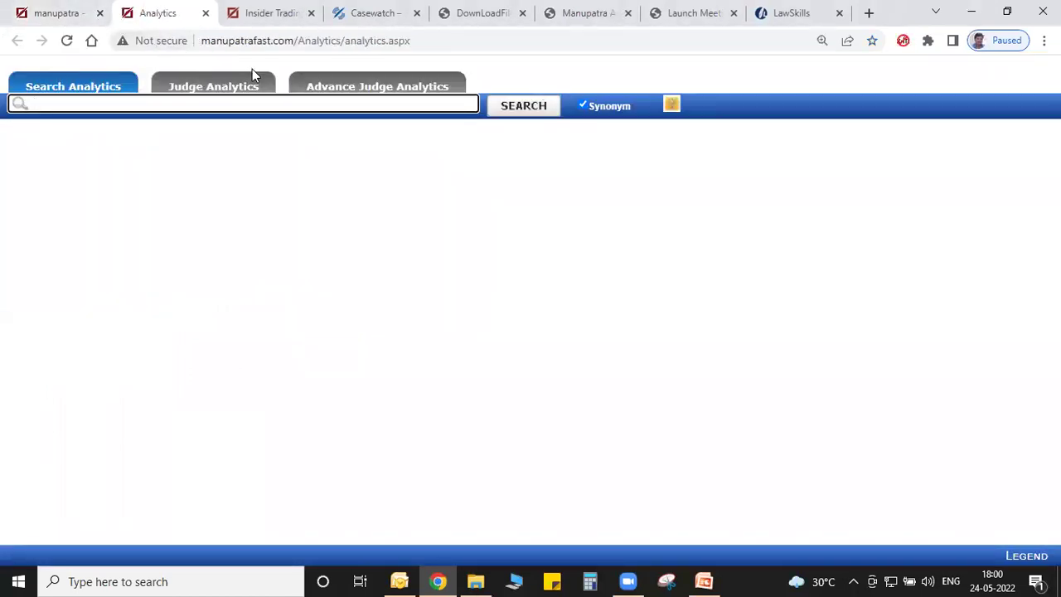
pyautogui.click(330, 92)
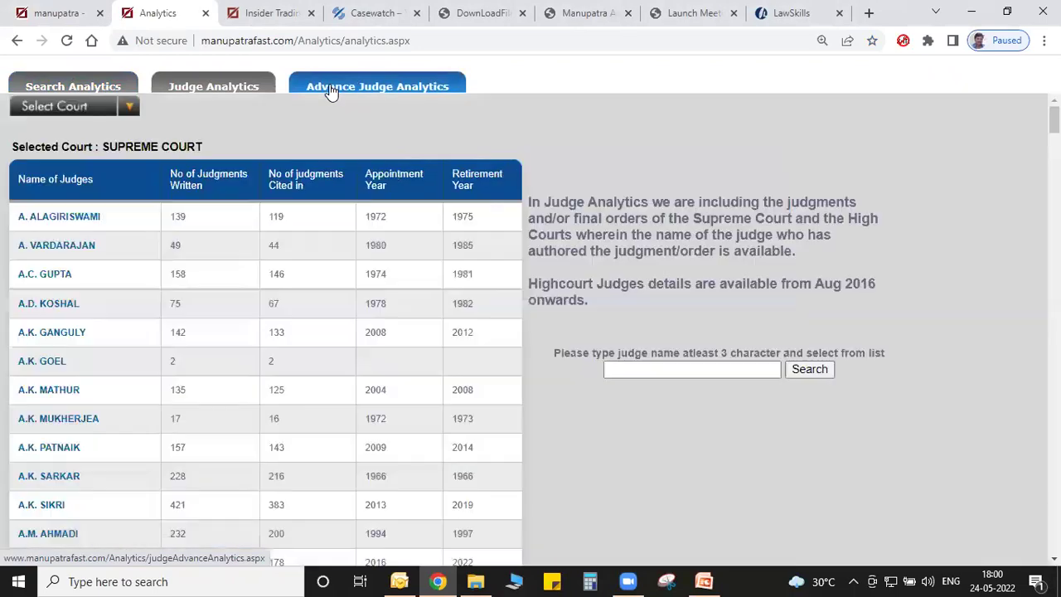
pyautogui.click(96, 105)
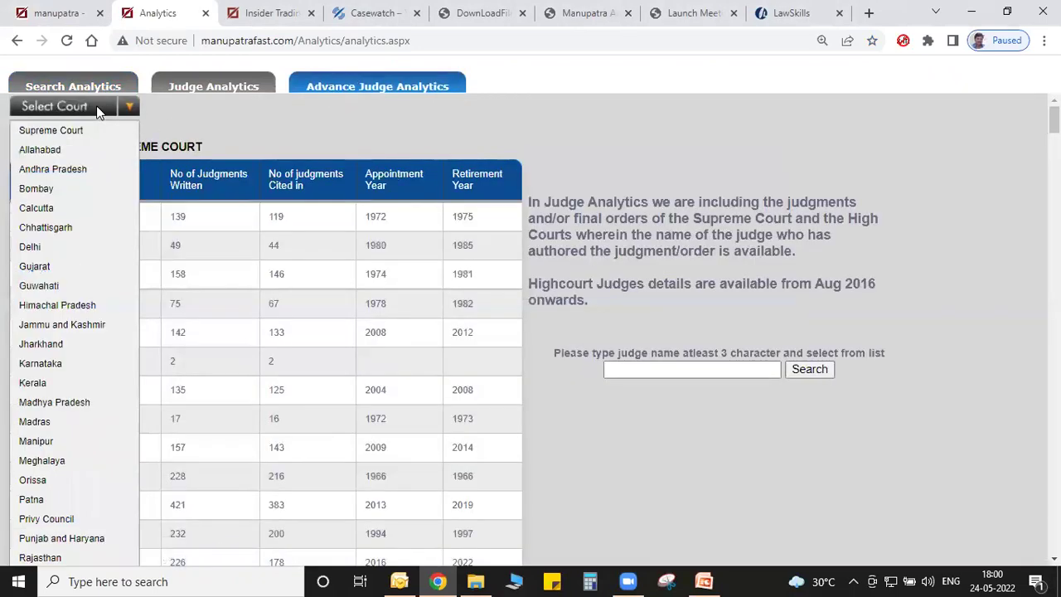
pyautogui.scroll(-1, 97, 105)
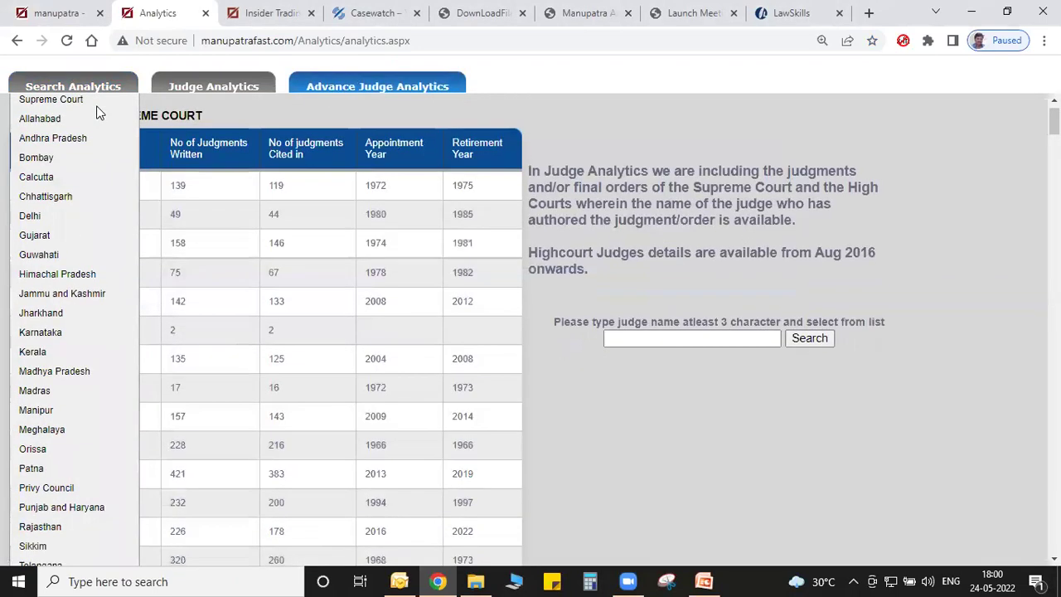
pyautogui.click(44, 333)
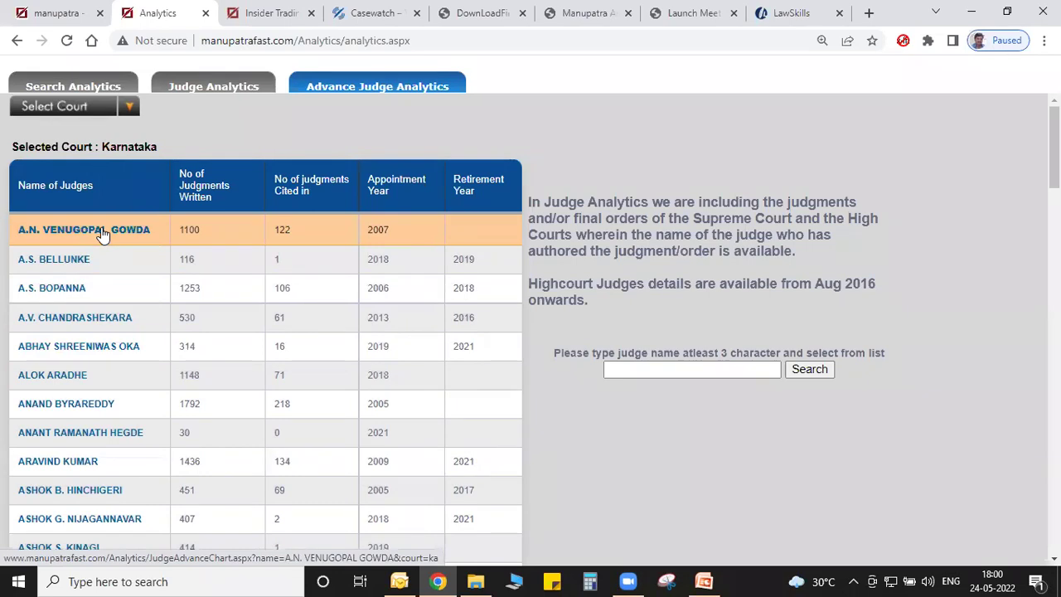
# Open the first Karnataka judge's analytics and flip the year-wise and subject-wise charts to tables.
pyautogui.click(101, 234)
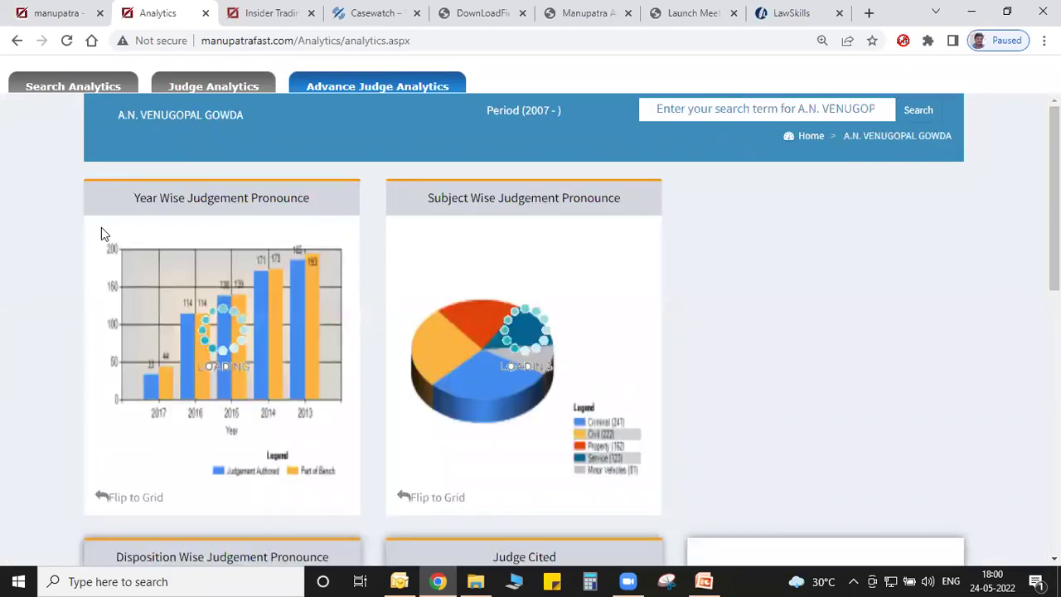
pyautogui.click(138, 499)
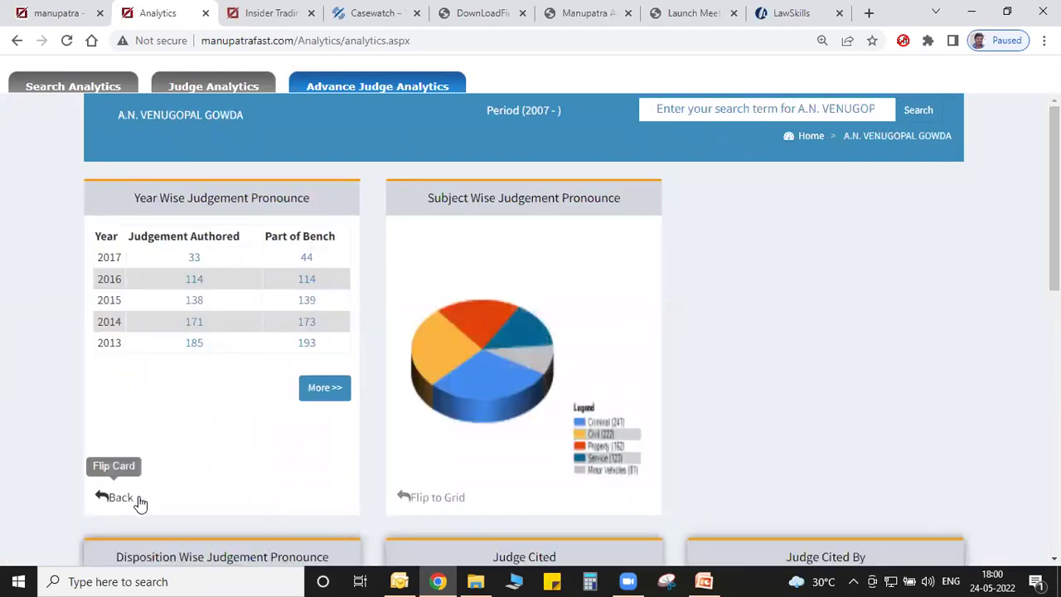
pyautogui.click(427, 496)
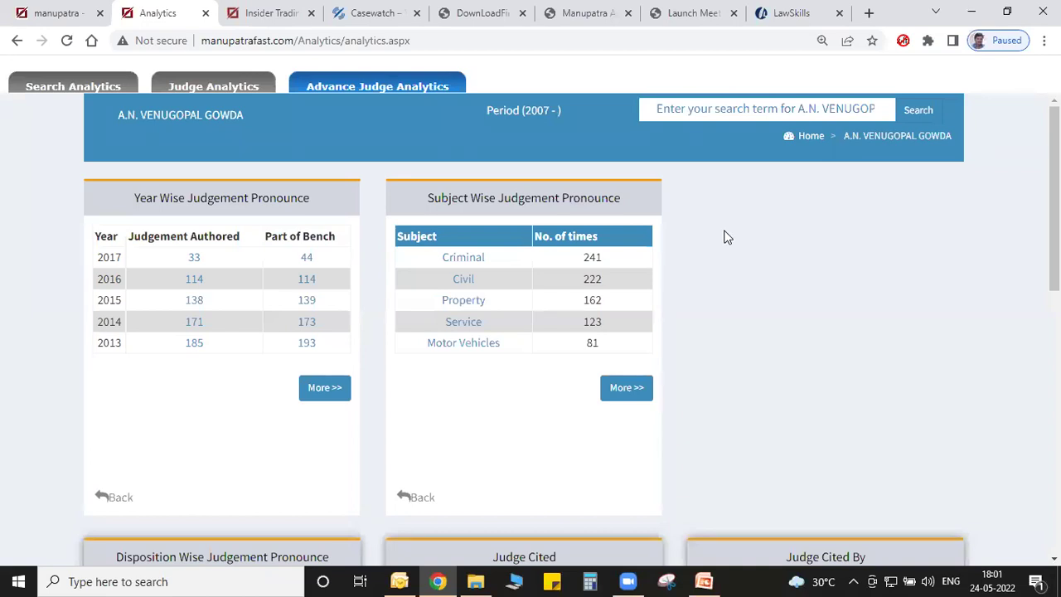
pyautogui.moveTo(1054, 194); pyautogui.dragTo(1054, 358)
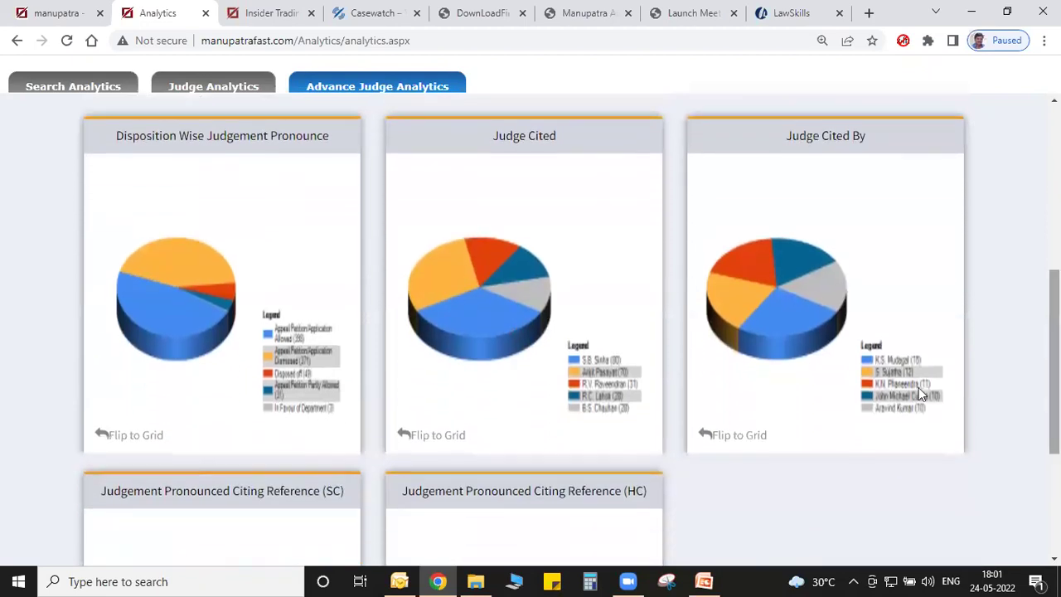
# Flip the disposition, judges-cited and citing-judges charts to tables.
pyautogui.click(147, 437)
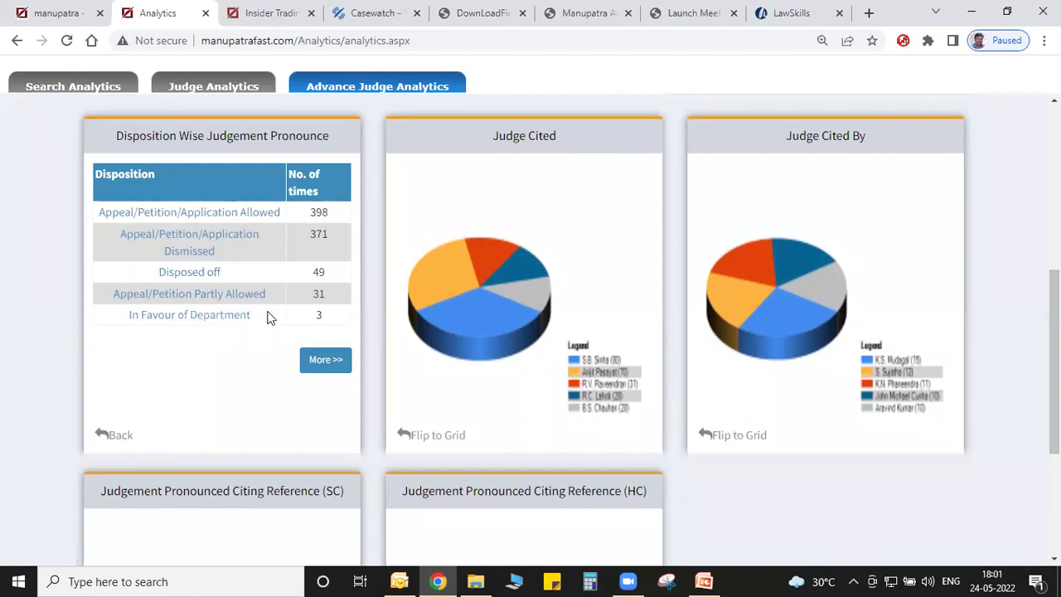
pyautogui.click(407, 435)
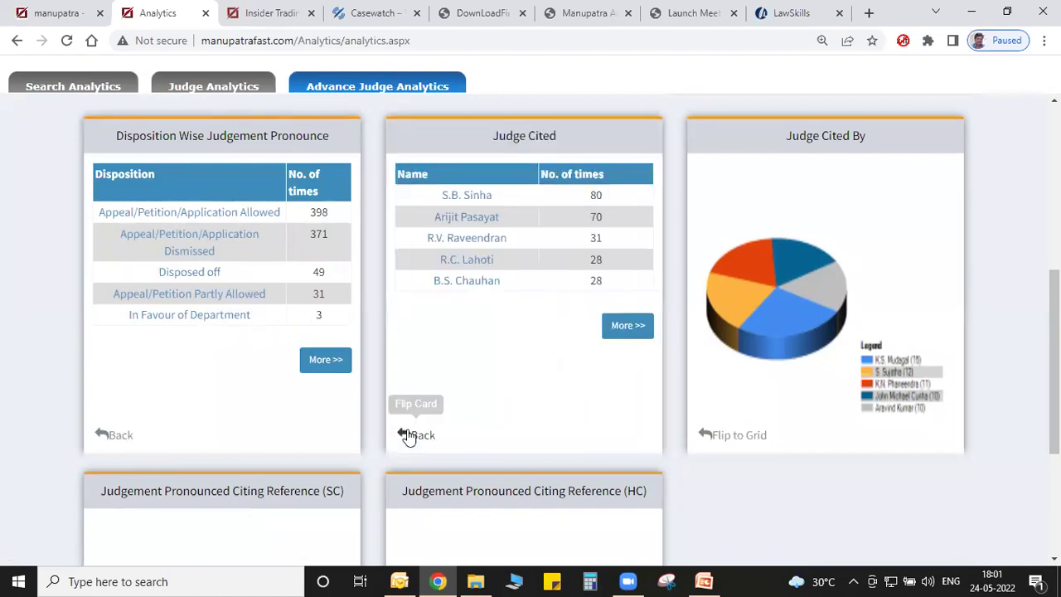
pyautogui.click(761, 438)
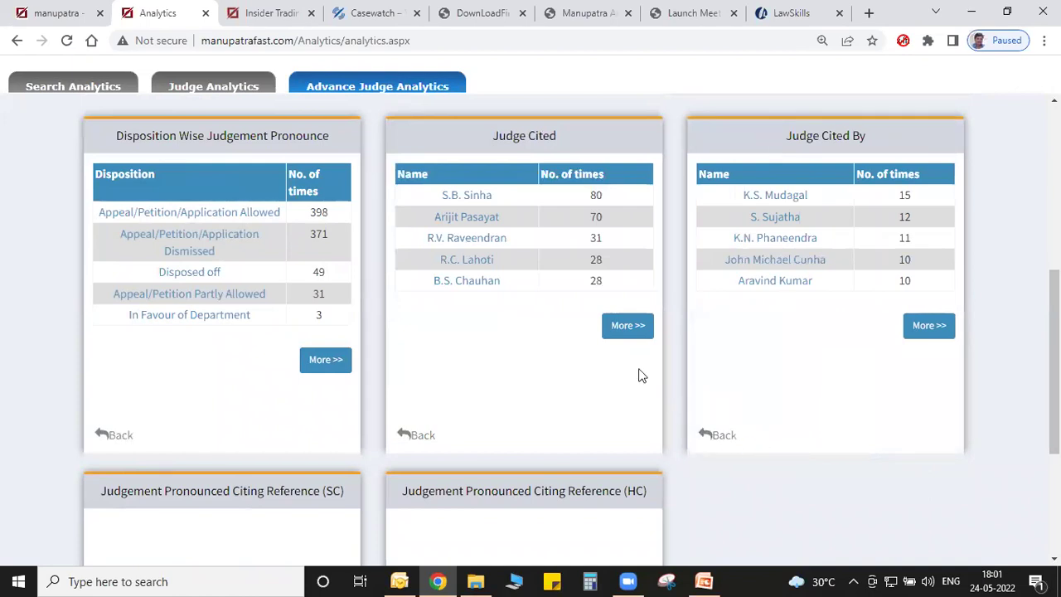
pyautogui.moveTo(1054, 362); pyautogui.dragTo(1054, 199)
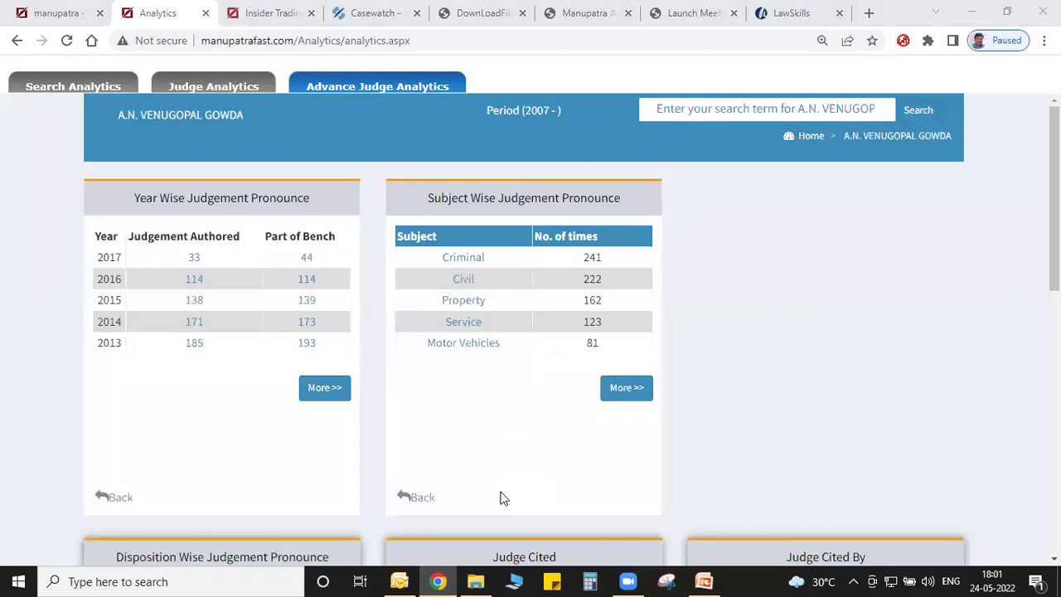
# Back on the main tab, open the alphabetical Central Acts list under Bare Acts (Statutes).
pyautogui.click(91, 10)
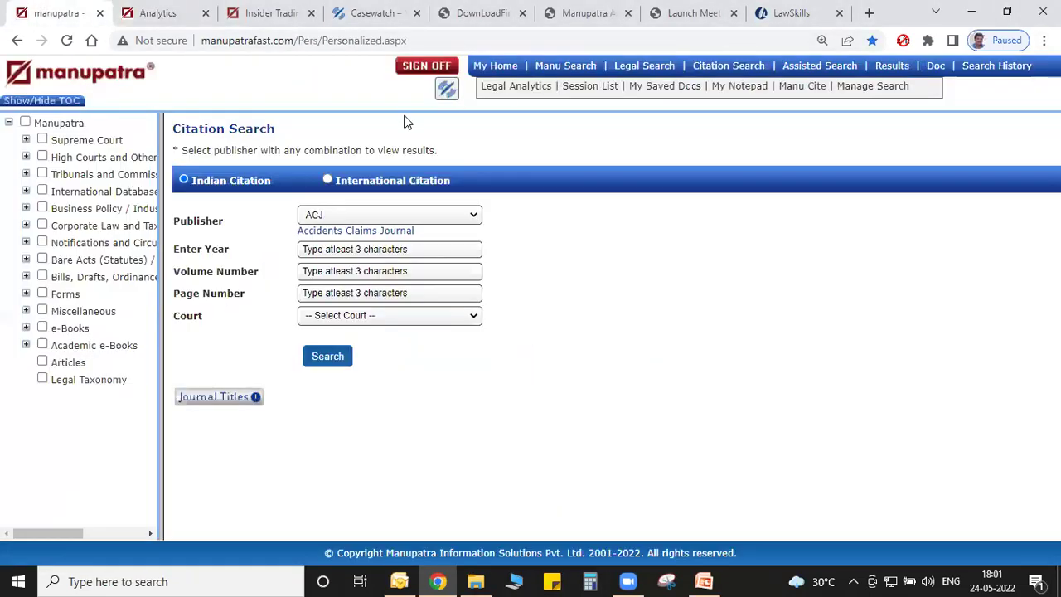
pyautogui.moveTo(158, 318); pyautogui.dragTo(454, 327)
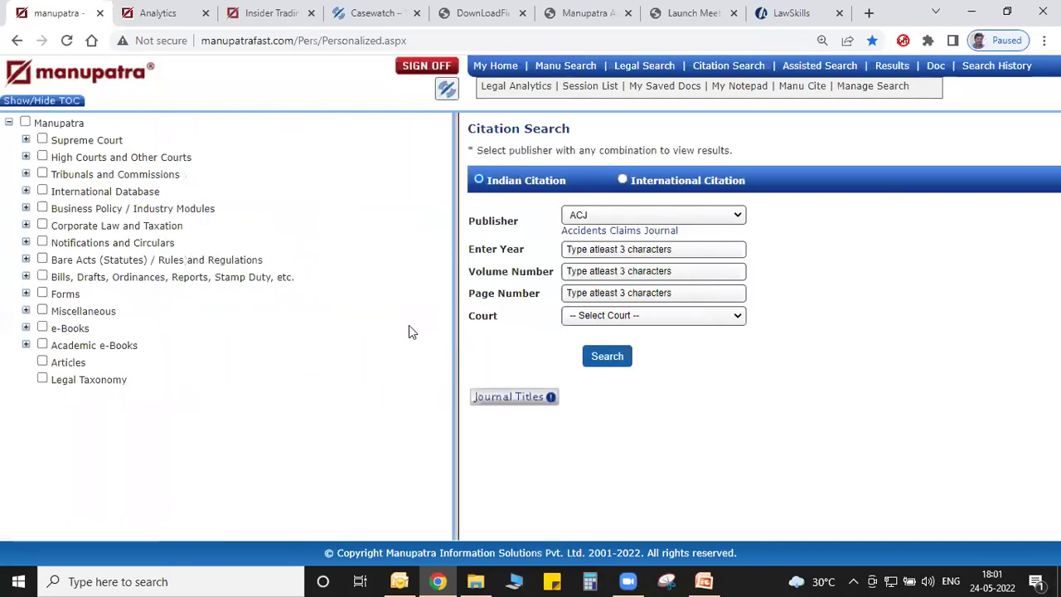
pyautogui.click(26, 259)
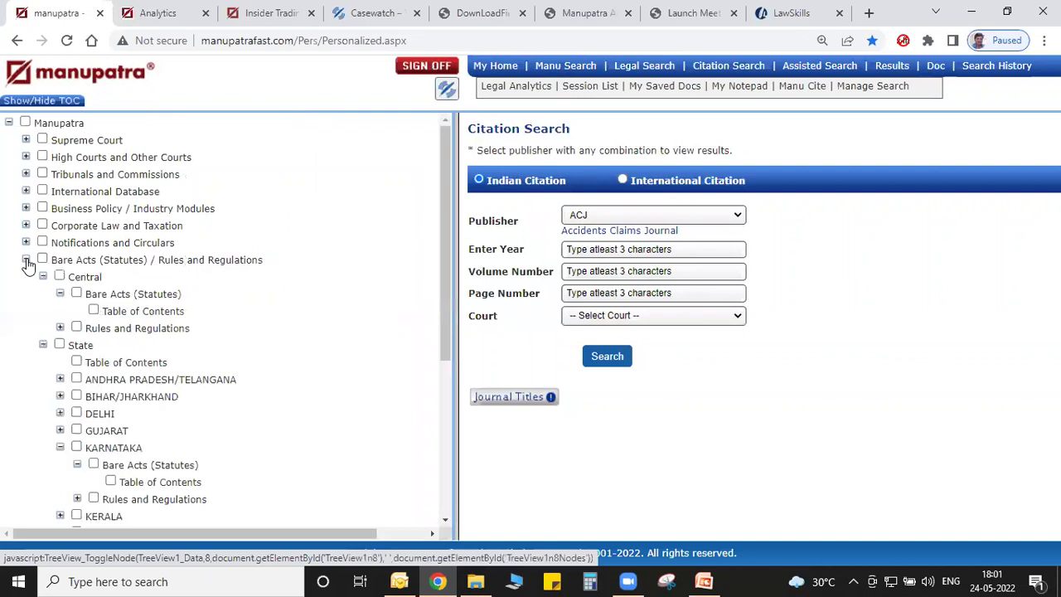
pyautogui.click(116, 315)
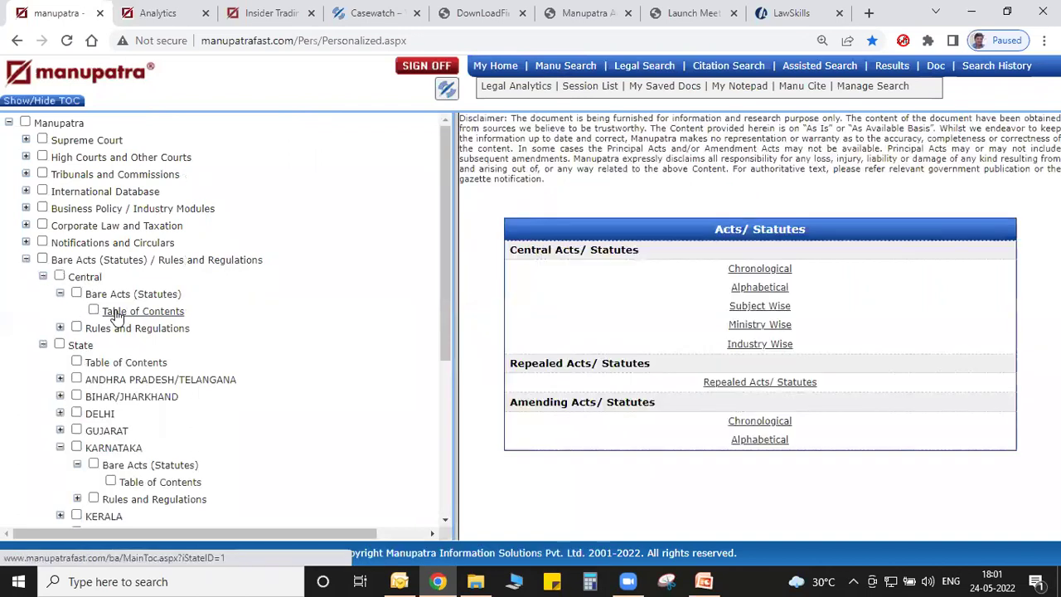
pyautogui.click(759, 288)
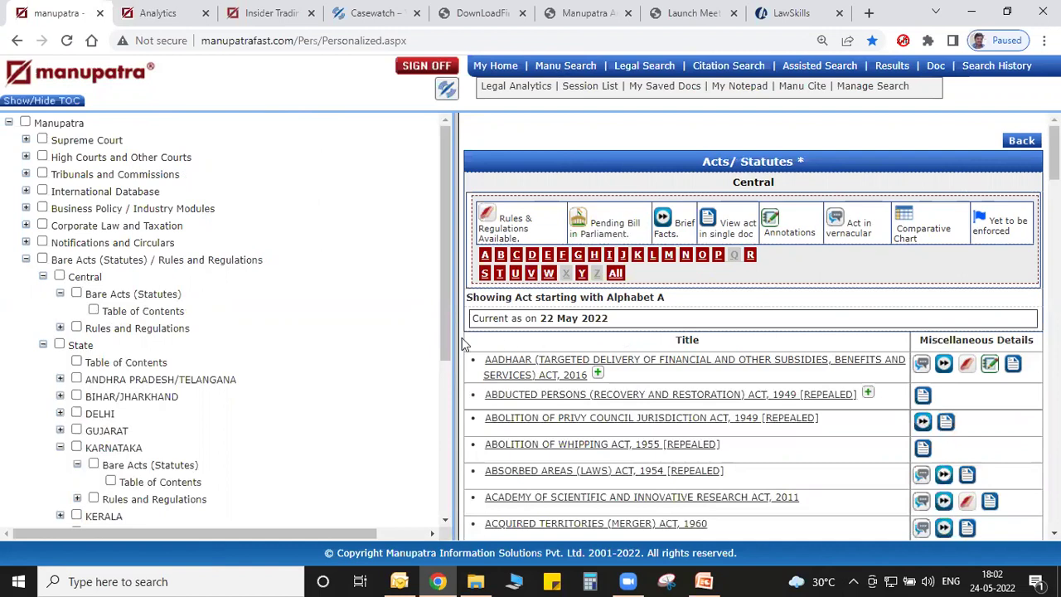
pyautogui.moveTo(456, 331); pyautogui.dragTo(298, 329)
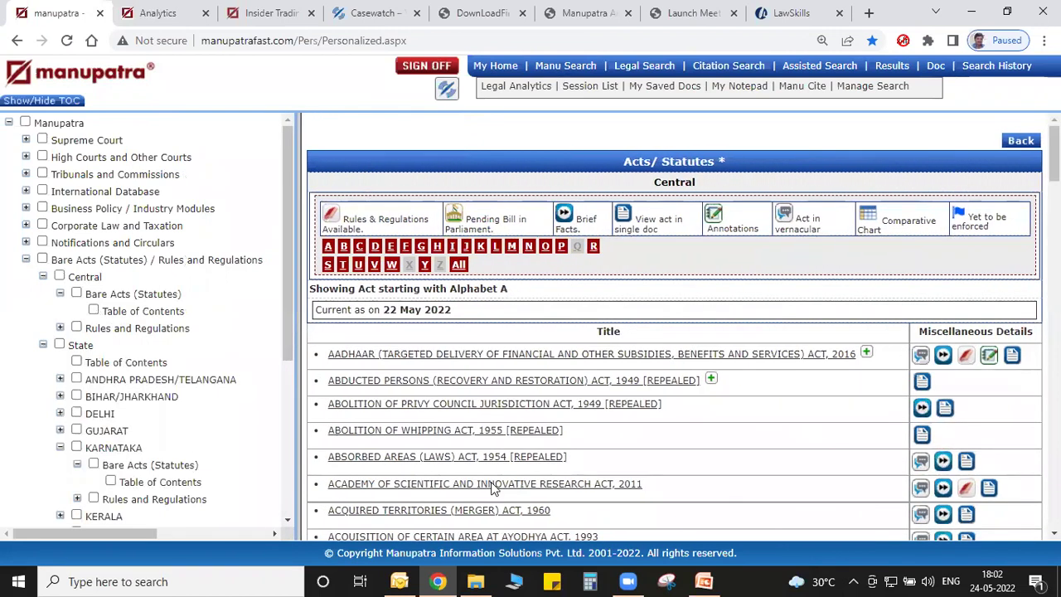